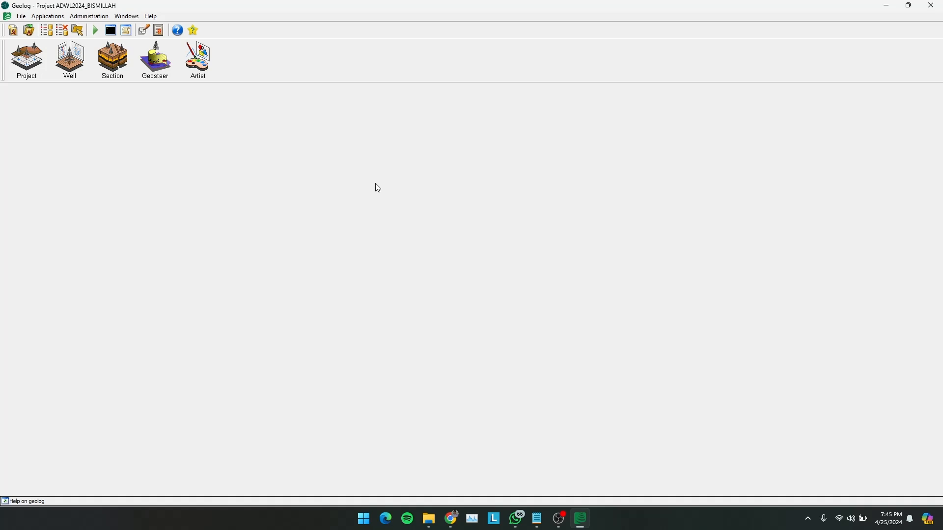
# - Select ADWL2024_BISMILLAH as the active project
pyautogui.click(28, 61)
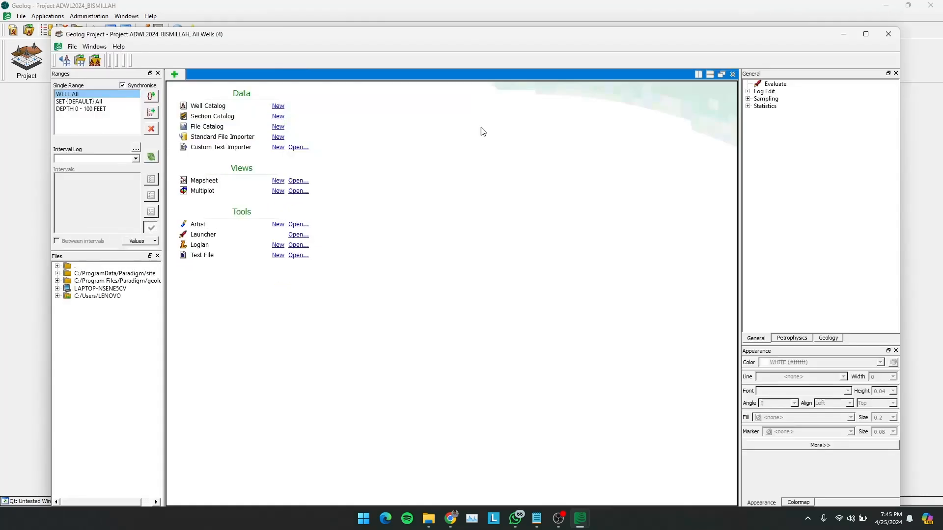
pyautogui.click(888, 34)
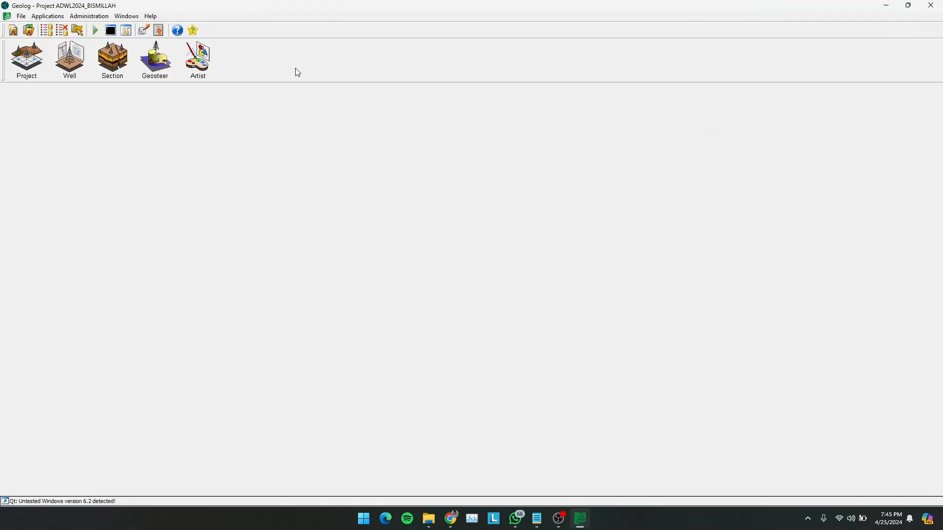
pyautogui.click(22, 17)
pyautogui.click(44, 41)
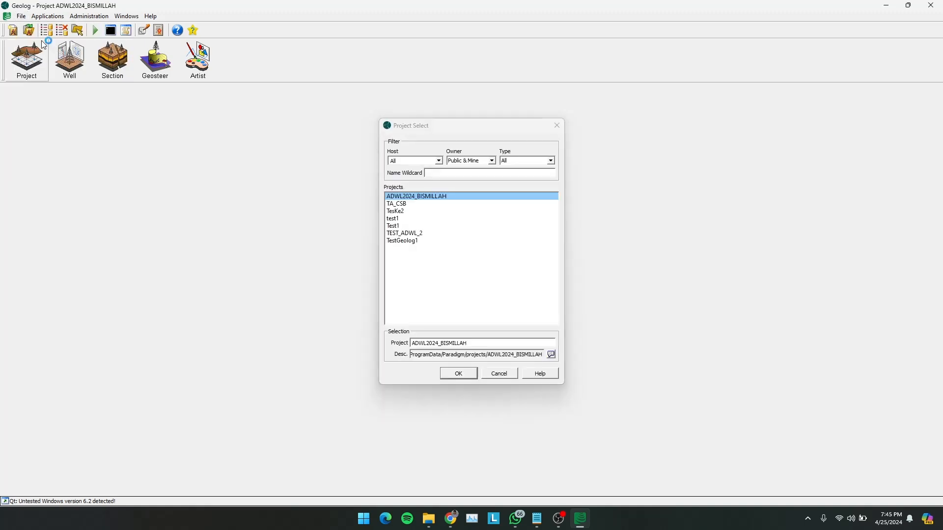
pyautogui.click(402, 203)
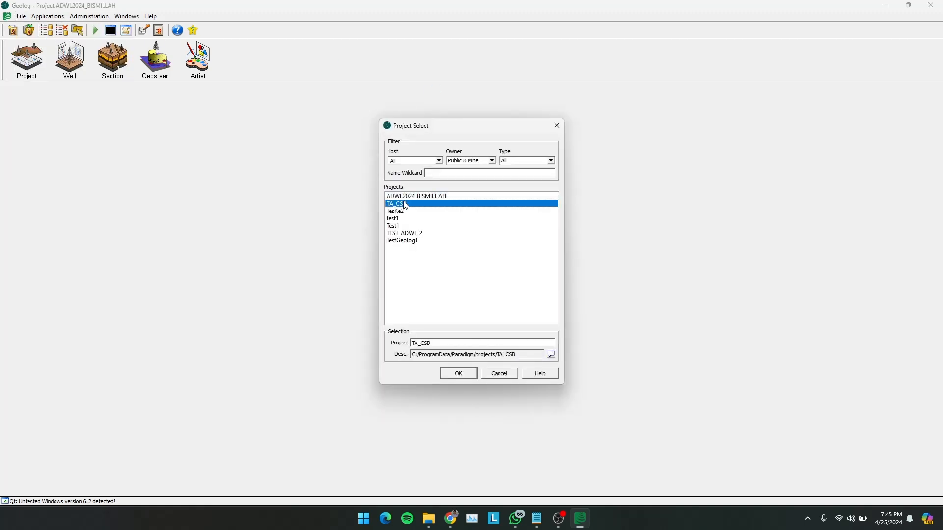
pyautogui.click(402, 232)
pyautogui.click(409, 240)
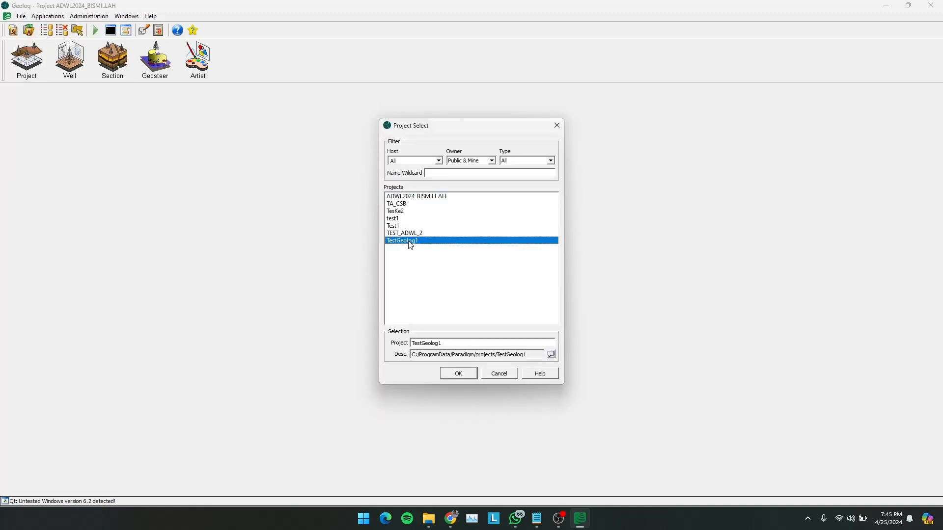
pyautogui.click(428, 198)
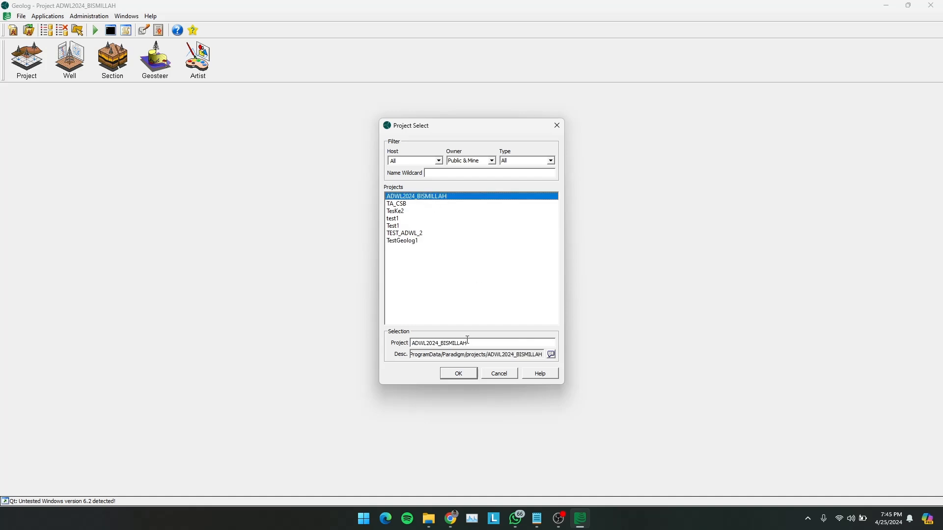
pyautogui.click(462, 373)
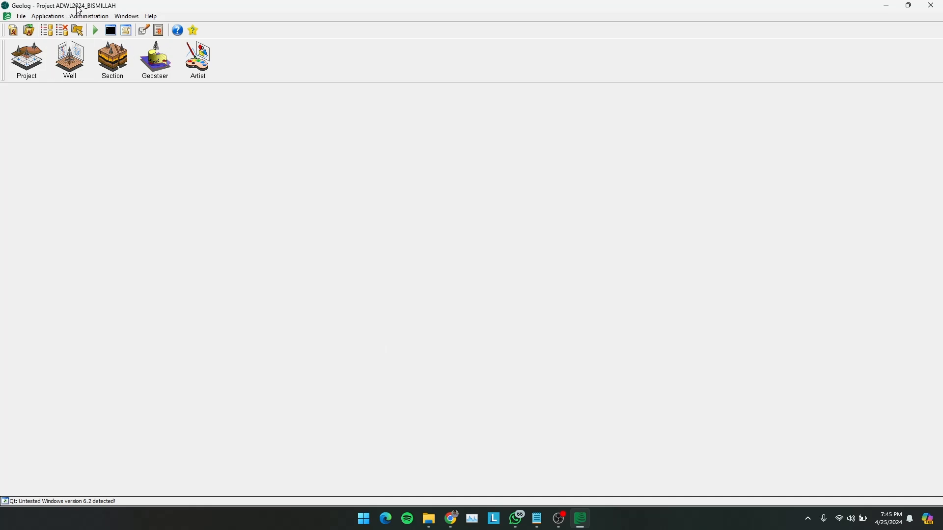
# - Launch the Well module and open the saved workspace LENOVO_previous.well_workspace from the project's specs folder
pyautogui.click(74, 68)
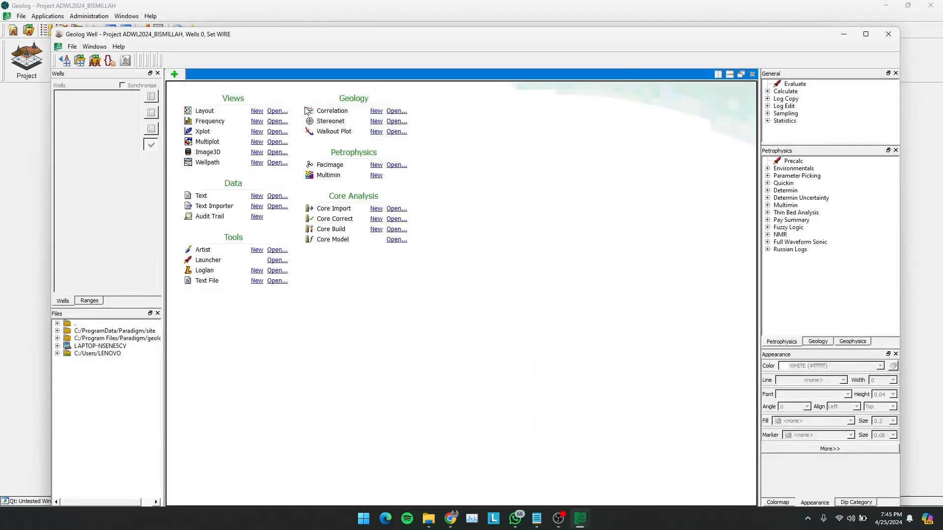
pyautogui.click(80, 62)
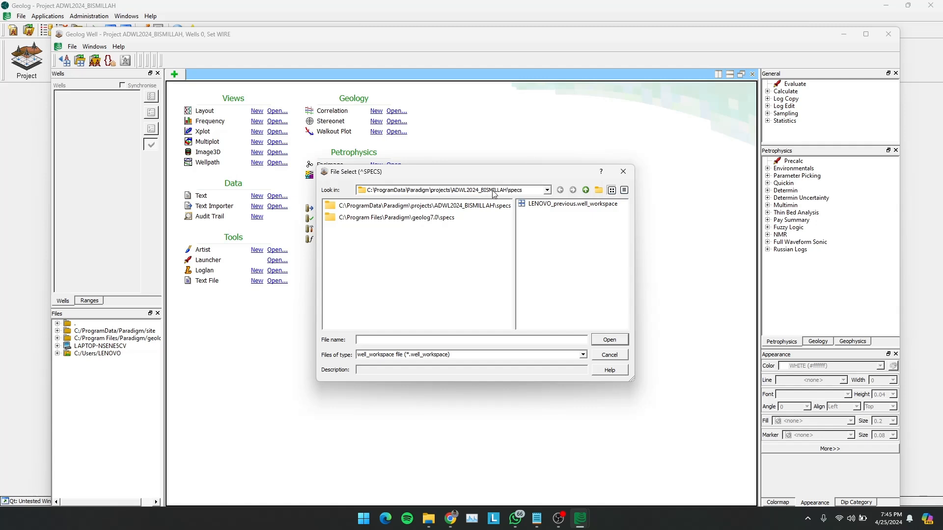
pyautogui.click(535, 204)
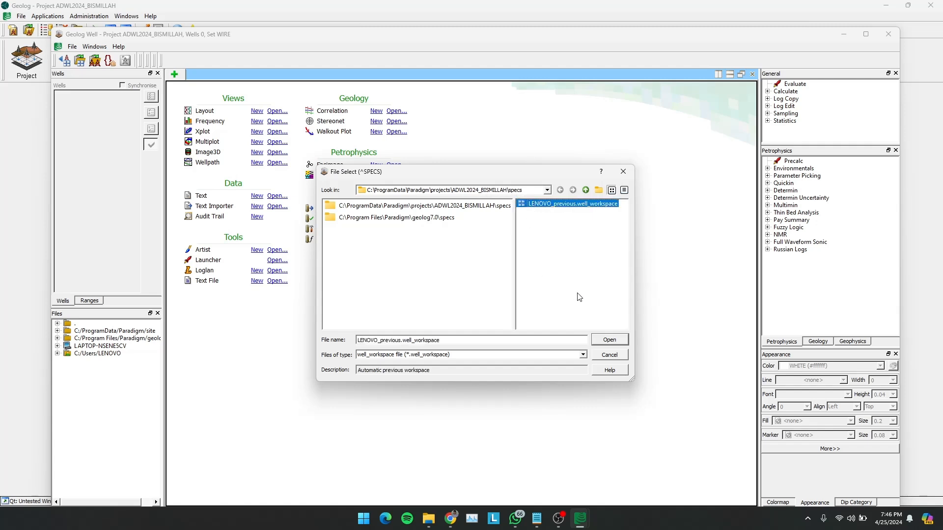
pyautogui.click(610, 340)
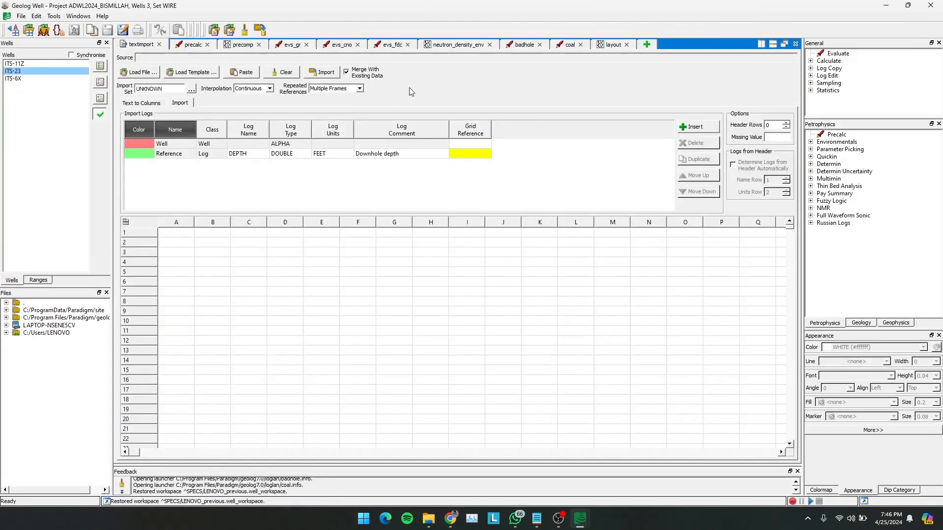
# - Close the precomp view in the restored workspace and create a new layout view
pyautogui.click(184, 46)
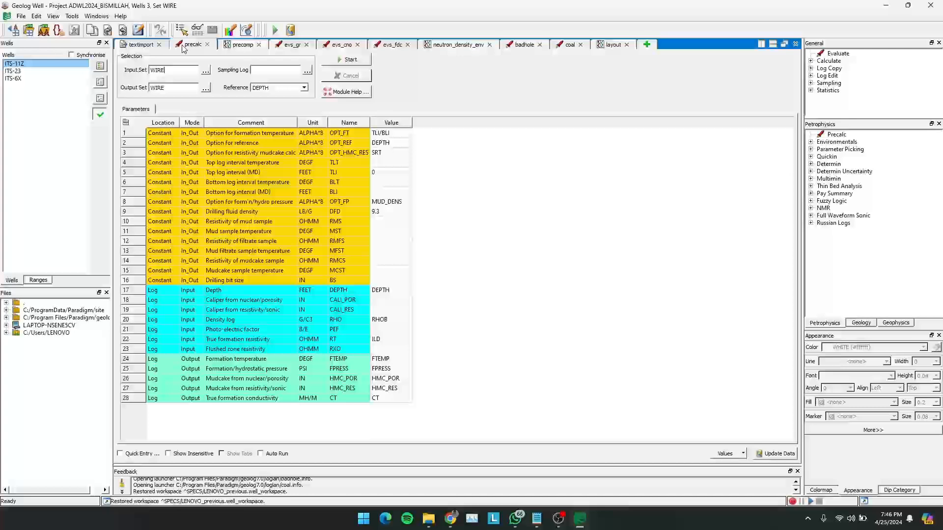
pyautogui.click(236, 47)
pyautogui.click(295, 45)
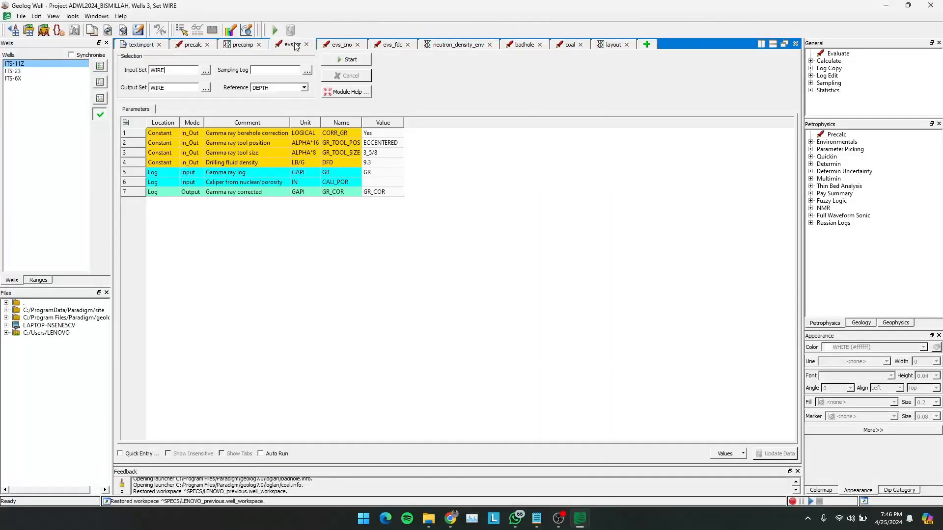
pyautogui.click(342, 46)
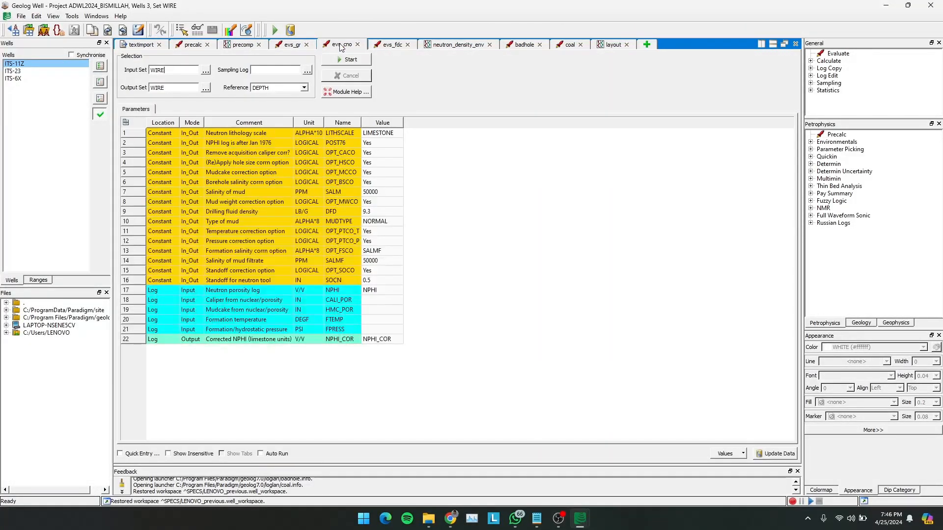
pyautogui.click(259, 45)
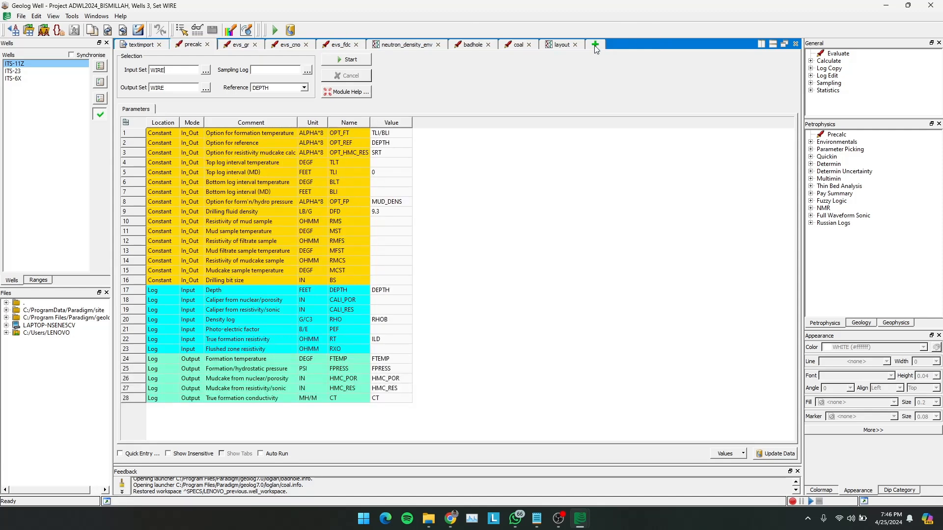
pyautogui.click(595, 45)
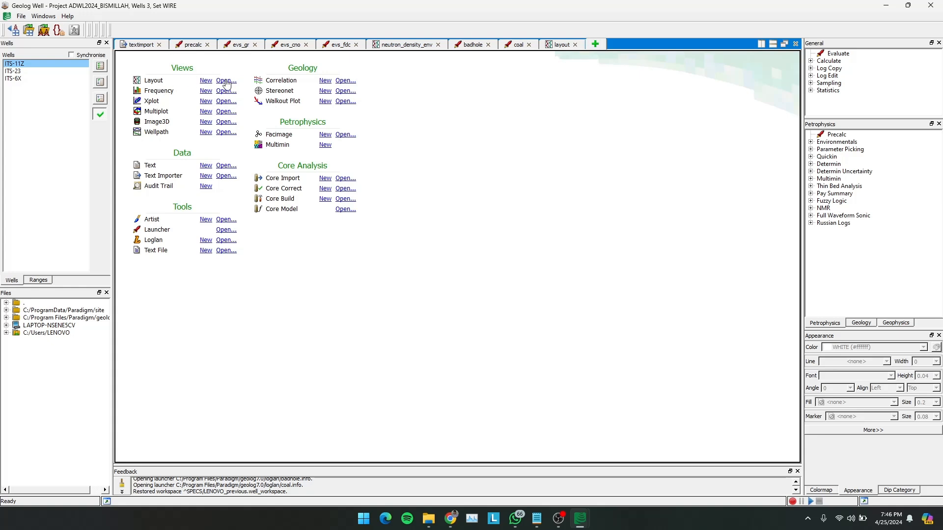
pyautogui.click(205, 81)
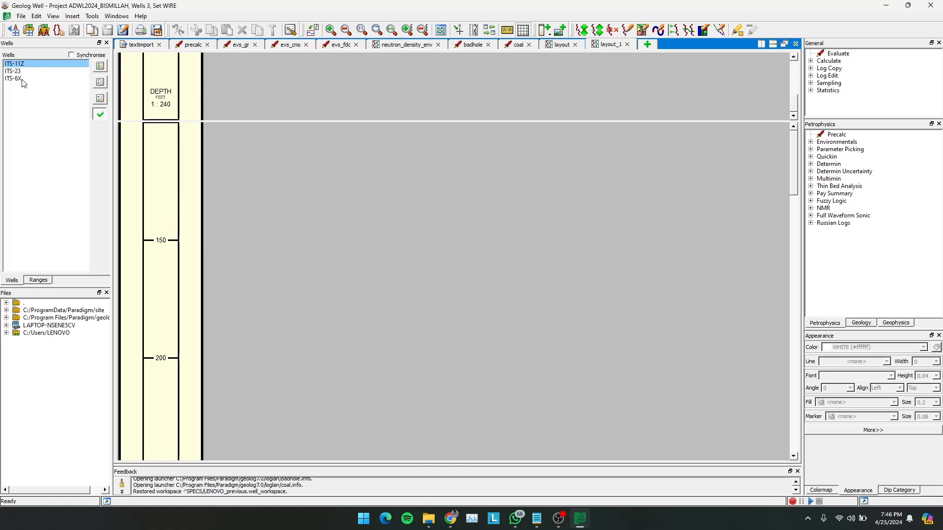
# - Examine the depth scale in the new layout for wells ITS-11Z, ITS-23 and ITS-6X, ending on ITS-11Z
pyautogui.scroll(-6, 229, 216)
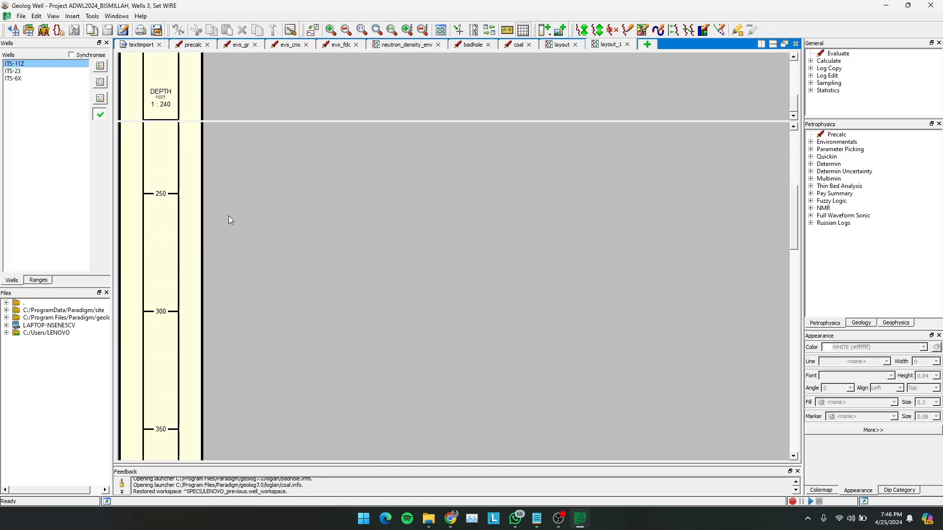
pyautogui.scroll(6, 228, 216)
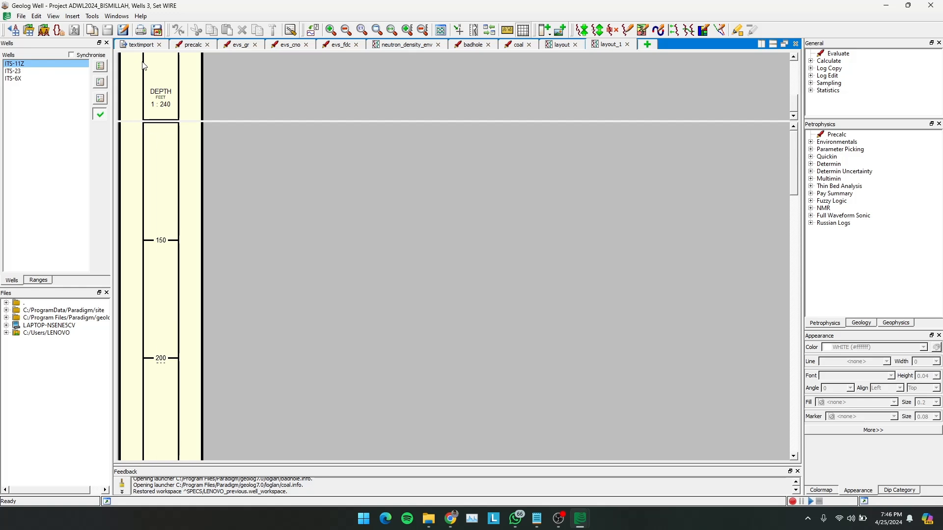
pyautogui.scroll(-3, 181, 221)
pyautogui.scroll(-5, 181, 222)
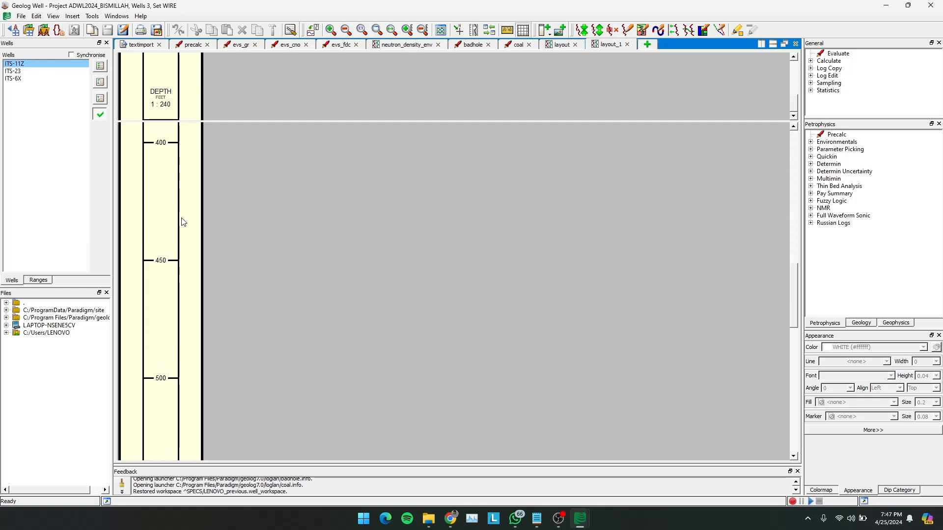
pyautogui.scroll(8, 181, 222)
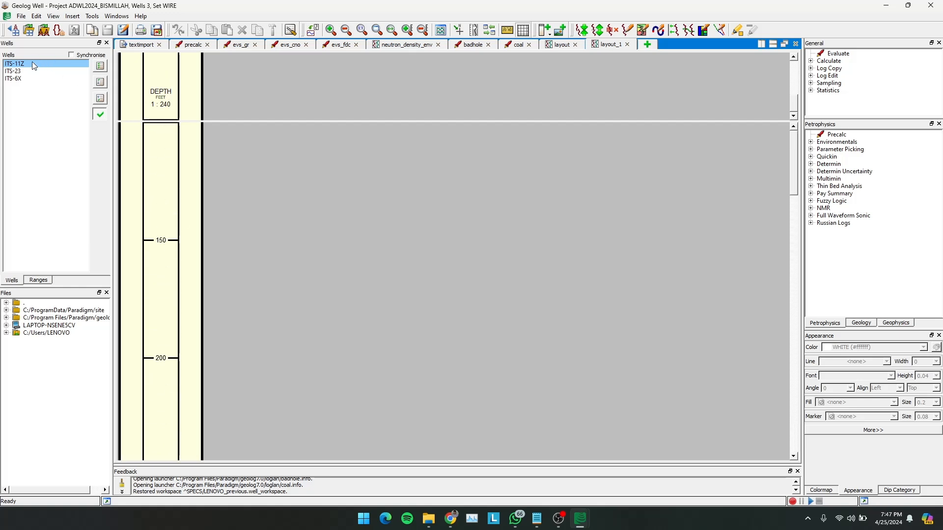
pyautogui.click(19, 72)
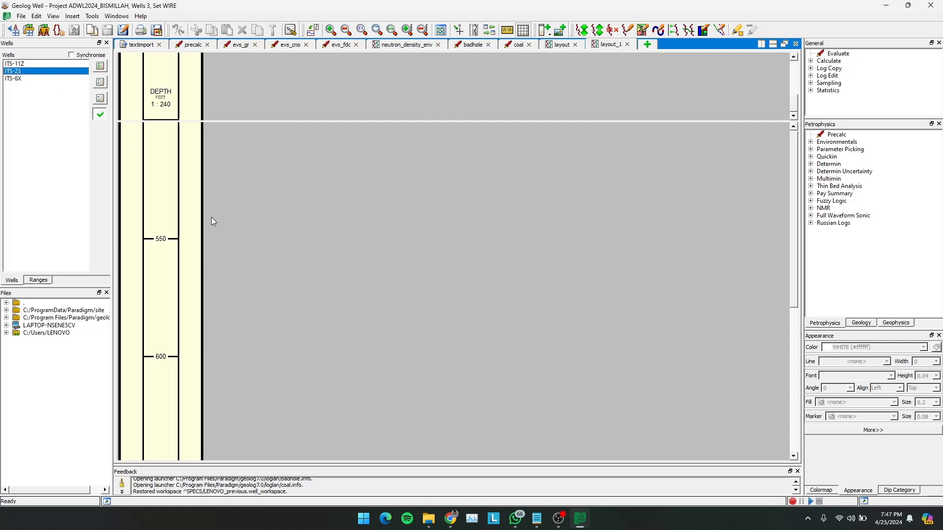
pyautogui.scroll(-3, 180, 238)
pyautogui.scroll(3, 180, 238)
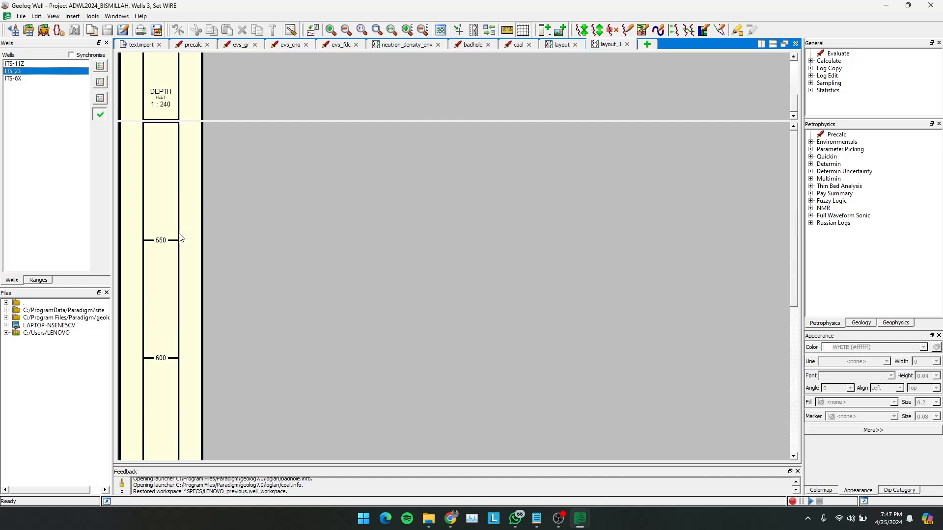
pyautogui.click(13, 79)
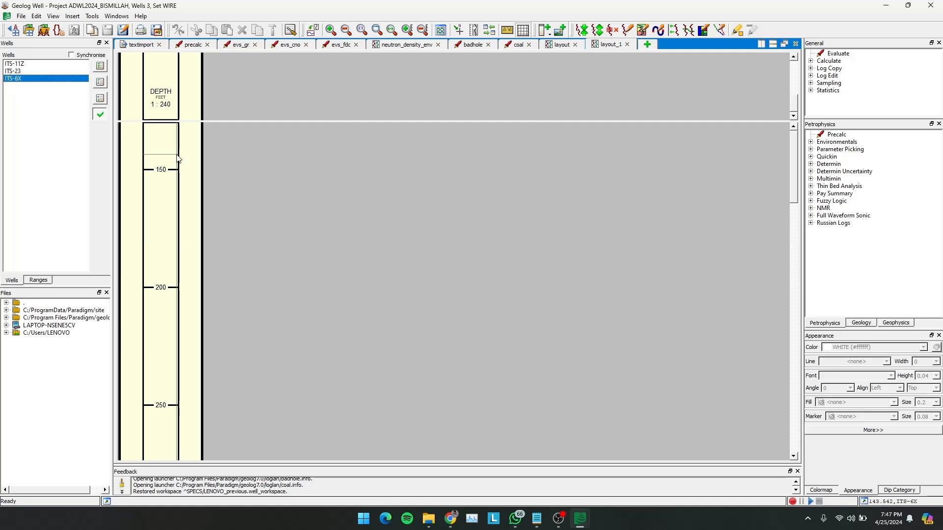
pyautogui.click(20, 64)
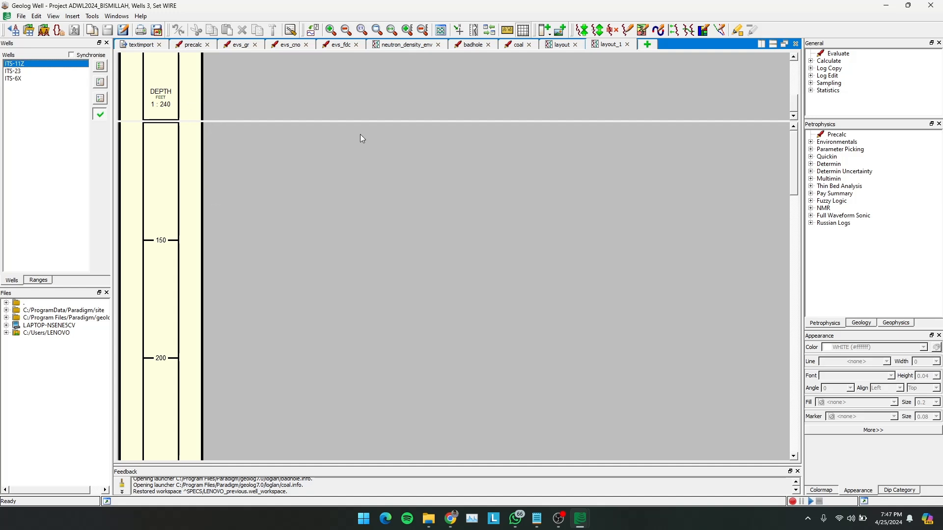
# - Insert three wireline tracks beside the depth track in the new layout
pyautogui.rightClick(267, 146)
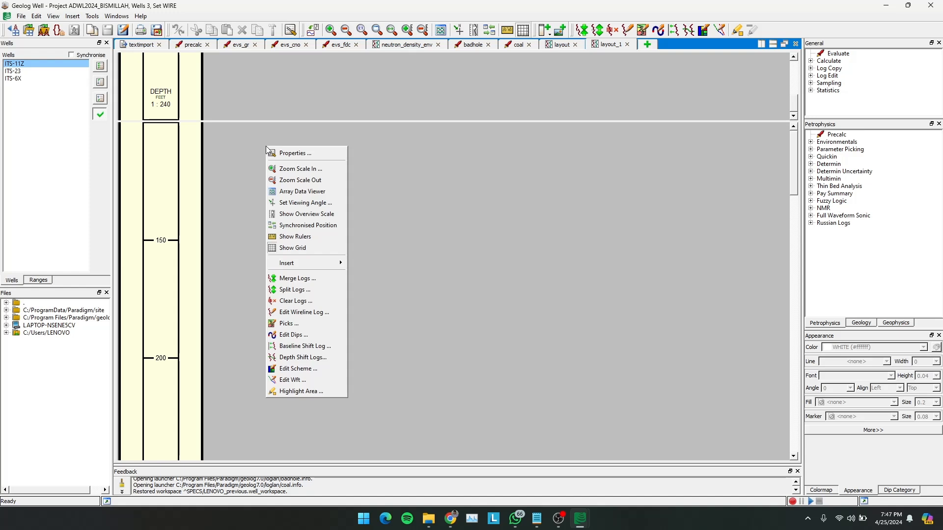
pyautogui.moveTo(339, 264)
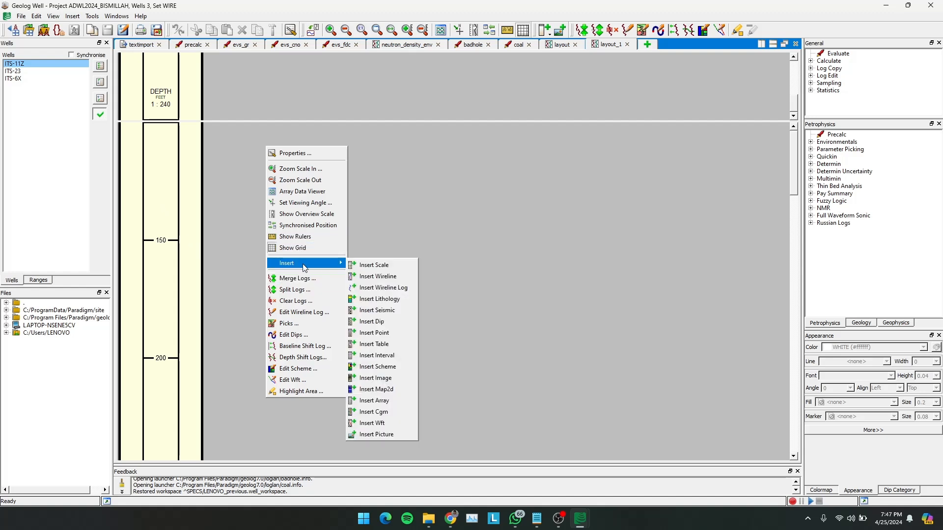
pyautogui.click(375, 277)
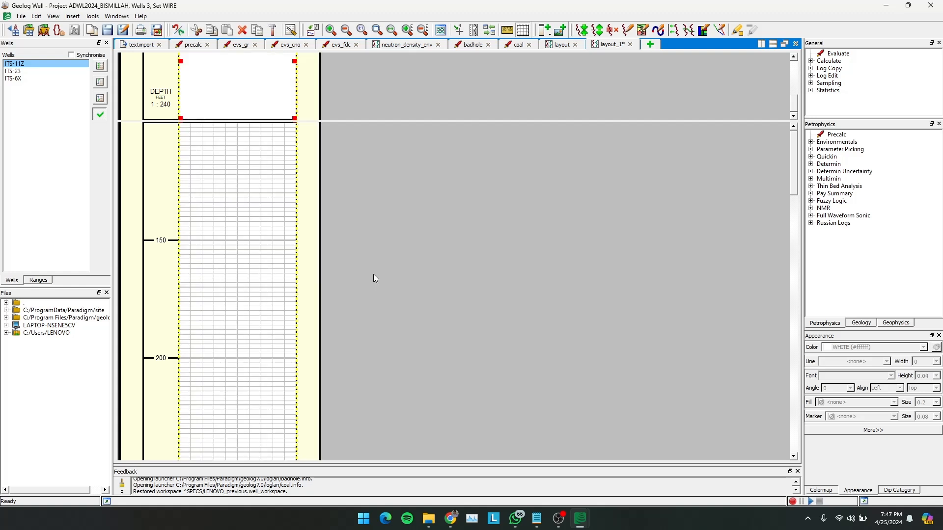
pyautogui.rightClick(263, 217)
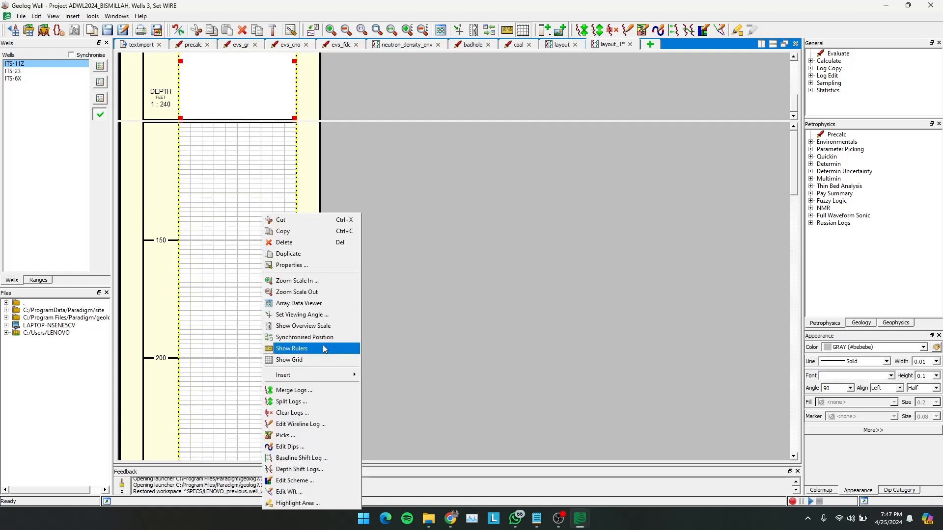
pyautogui.moveTo(335, 377)
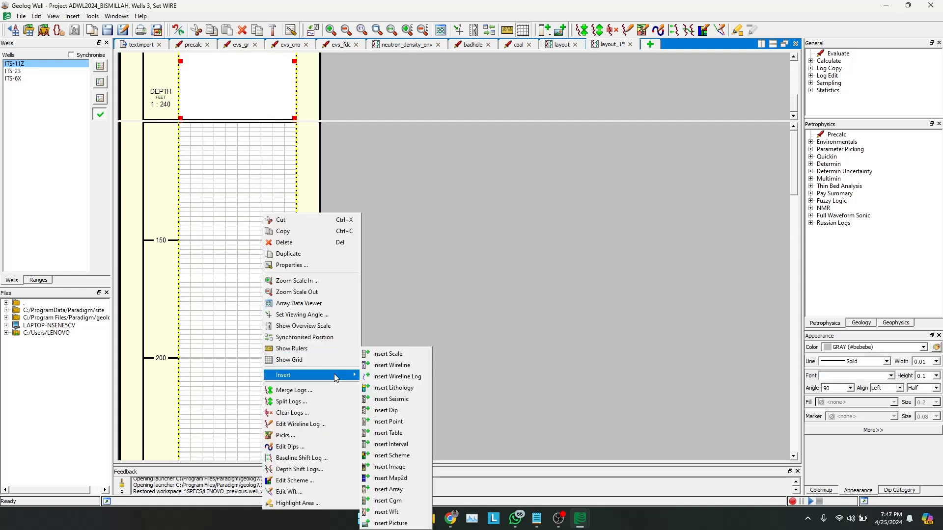
pyautogui.click(387, 364)
pyautogui.rightClick(393, 266)
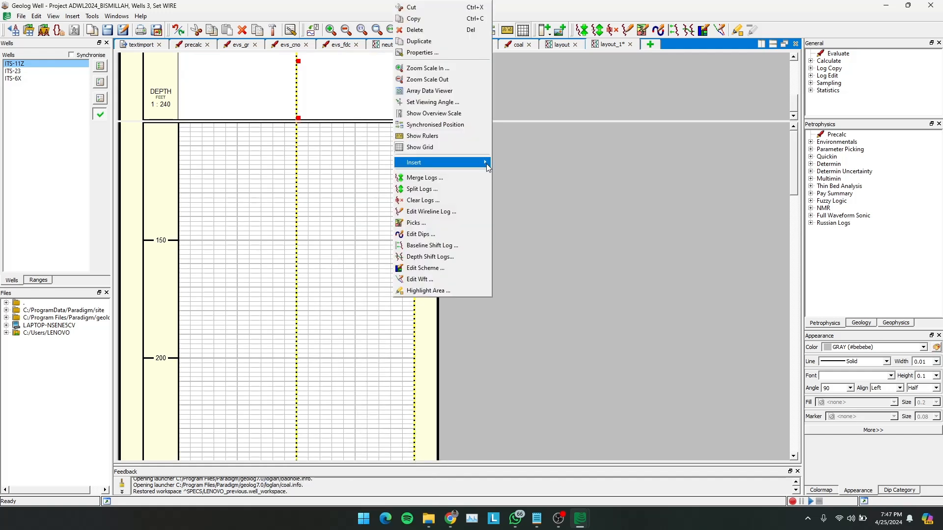
pyautogui.moveTo(487, 165)
pyautogui.click(509, 179)
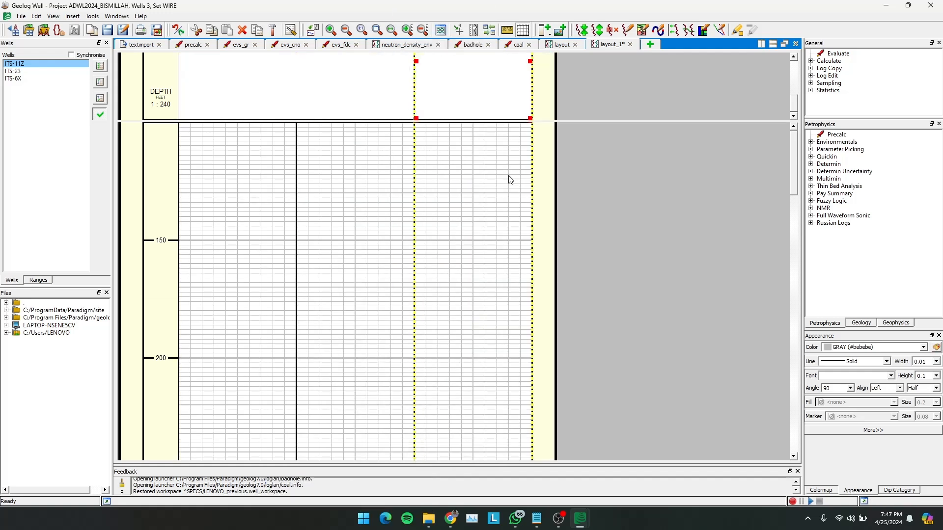
pyautogui.rightClick(514, 217)
pyautogui.moveTo(571, 381)
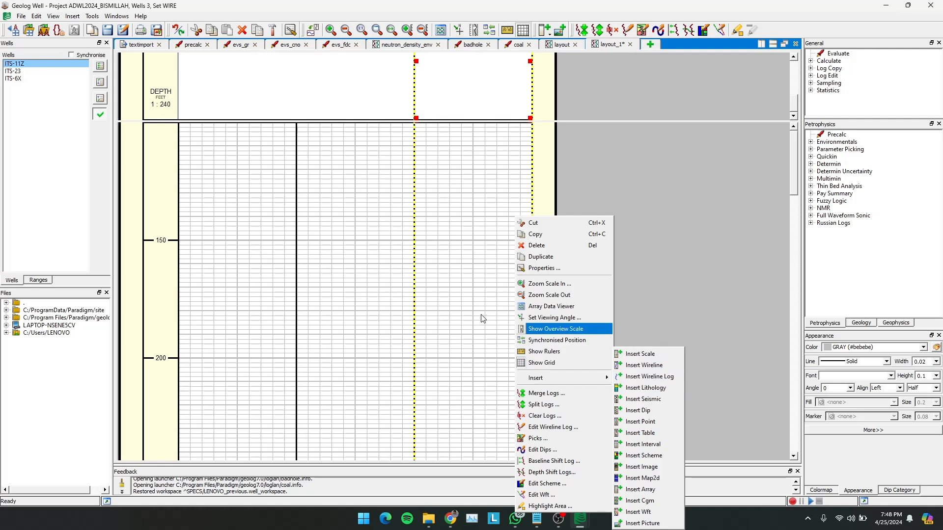
# - Insert a log in the first wireline track's properties and assign WIRE.GR from the WIRE set to it
pyautogui.click(211, 173)
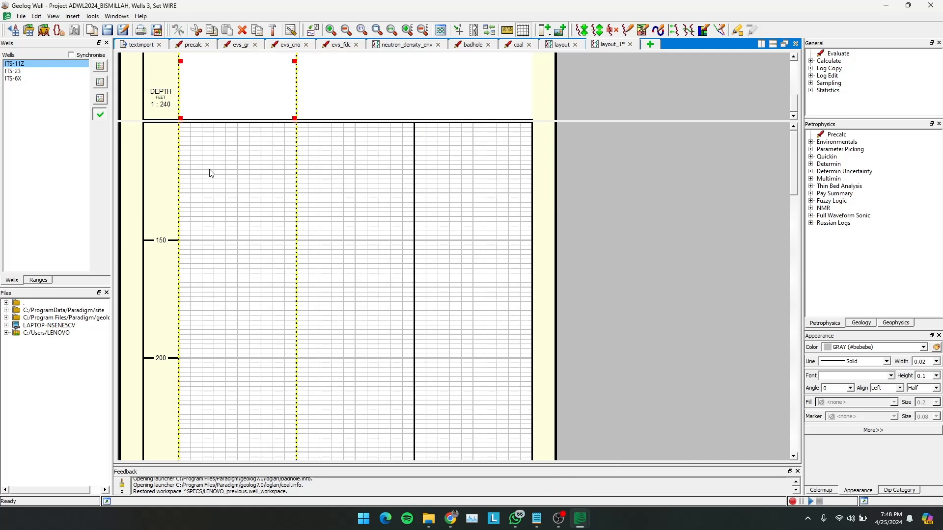
pyautogui.doubleClick(245, 140)
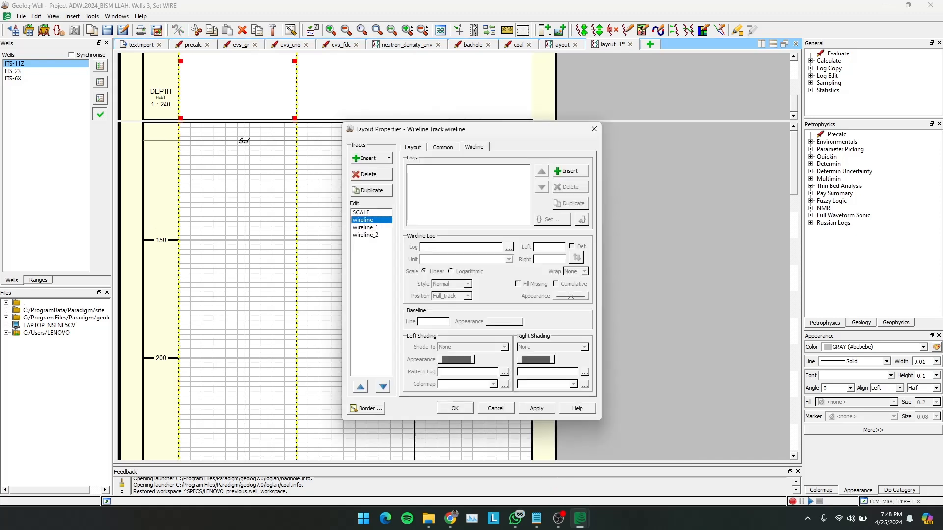
pyautogui.click(565, 172)
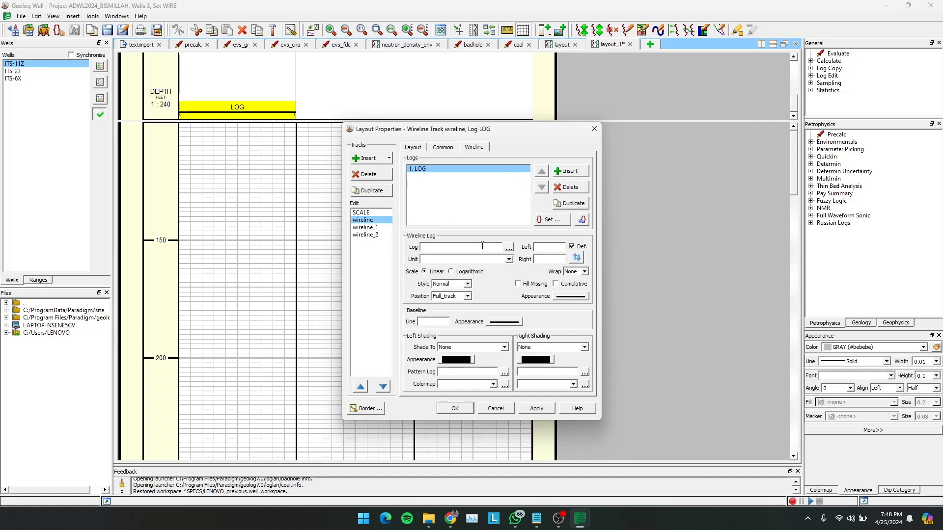
pyautogui.click(508, 249)
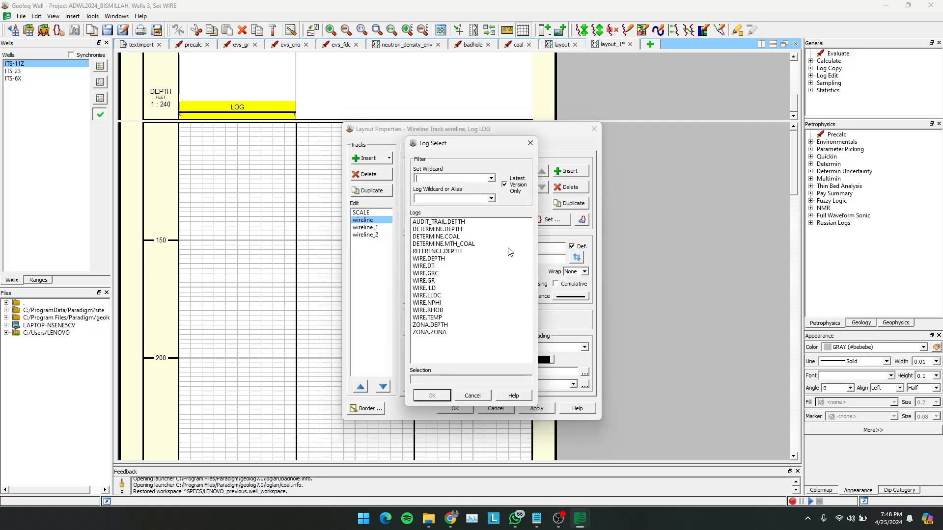
pyautogui.click(491, 179)
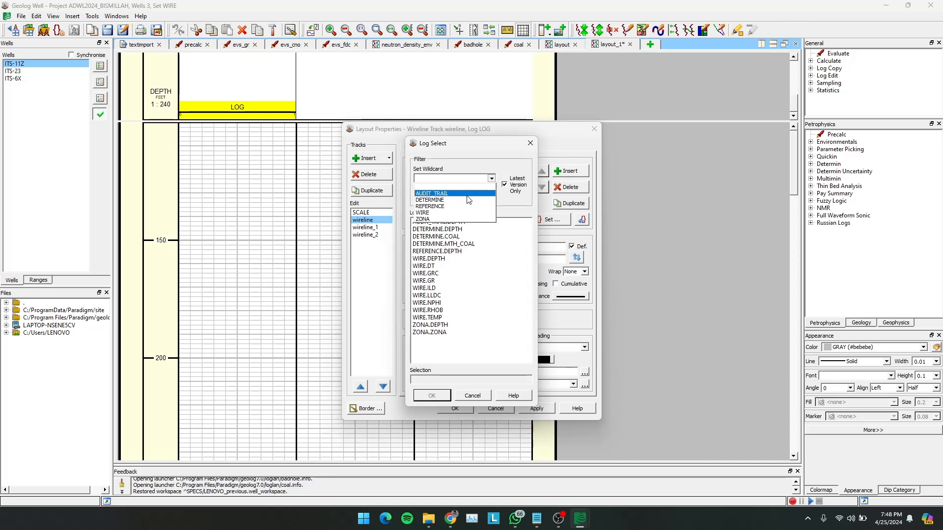
pyautogui.click(422, 215)
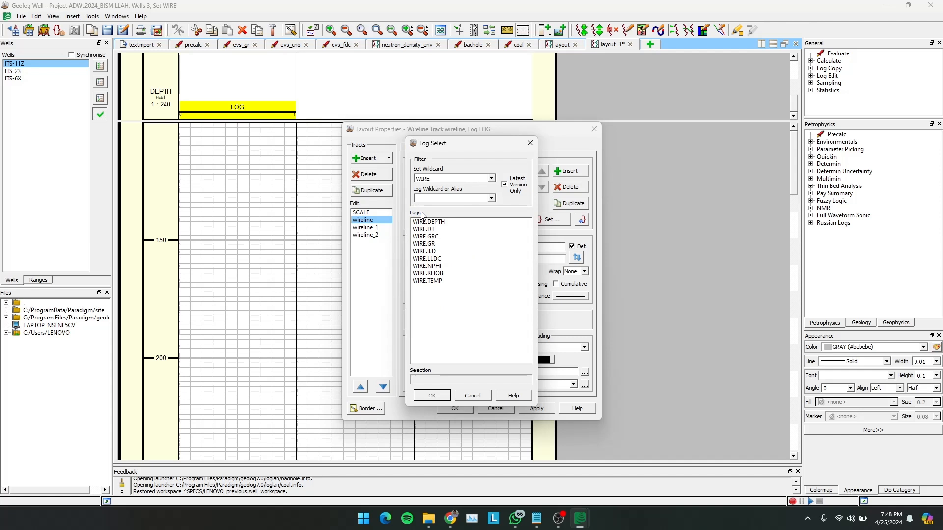
pyautogui.click(425, 245)
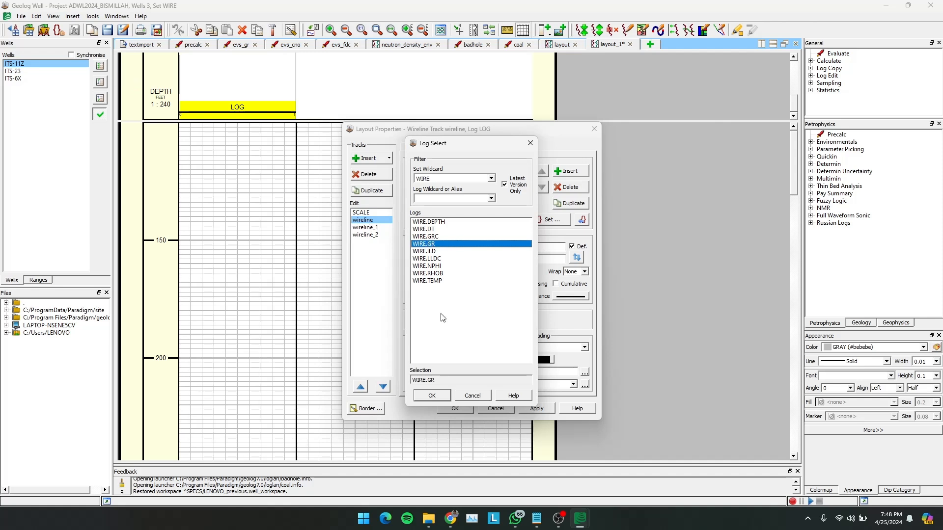
pyautogui.click(438, 399)
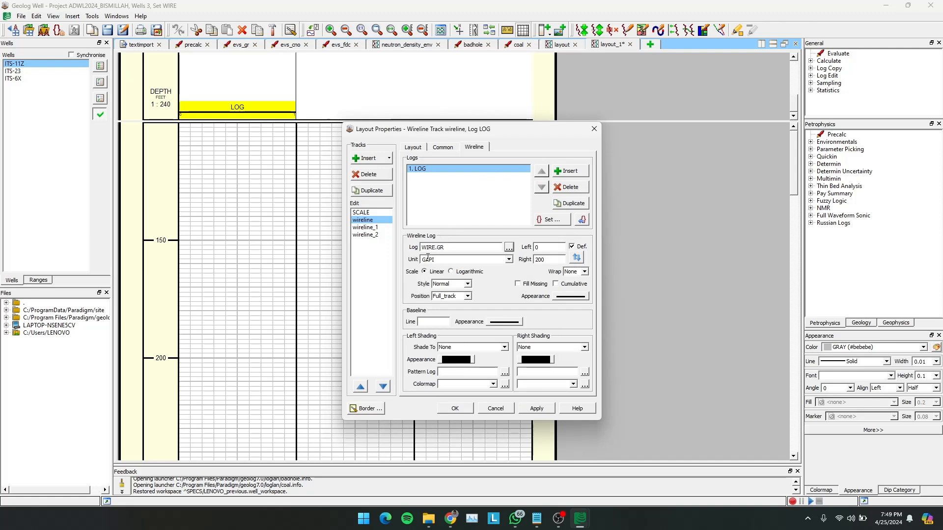
# - Examine the unit options available for the WIRE.GR log without changing the selected unit
pyautogui.click(509, 260)
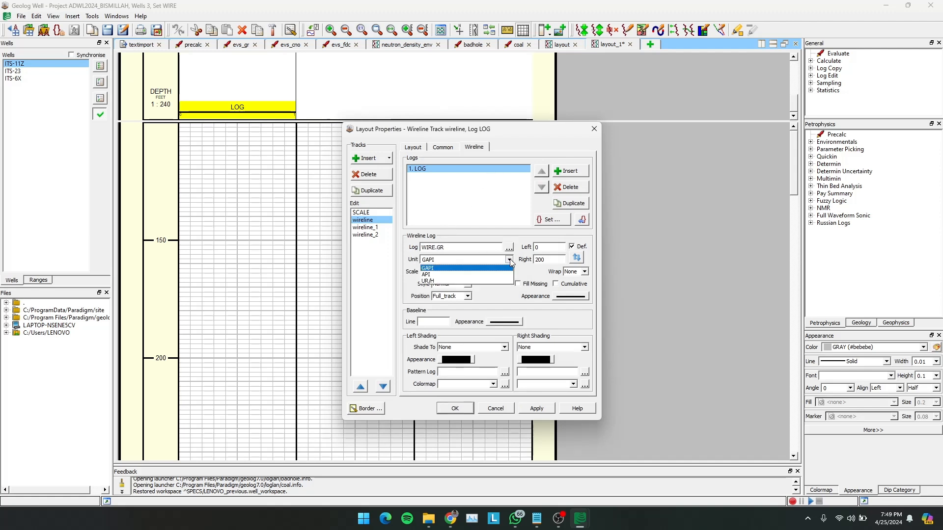
pyautogui.click(510, 259)
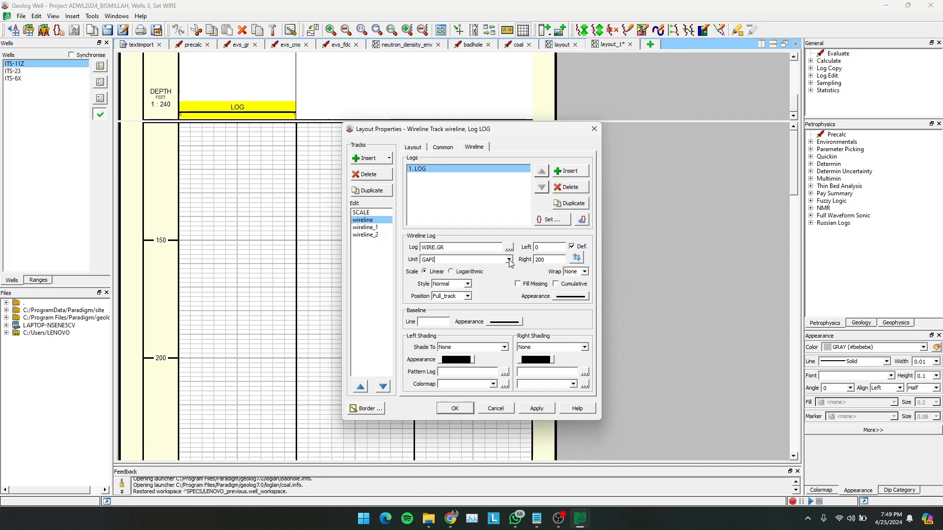
pyautogui.click(509, 259)
pyautogui.click(509, 259)
pyautogui.click(509, 260)
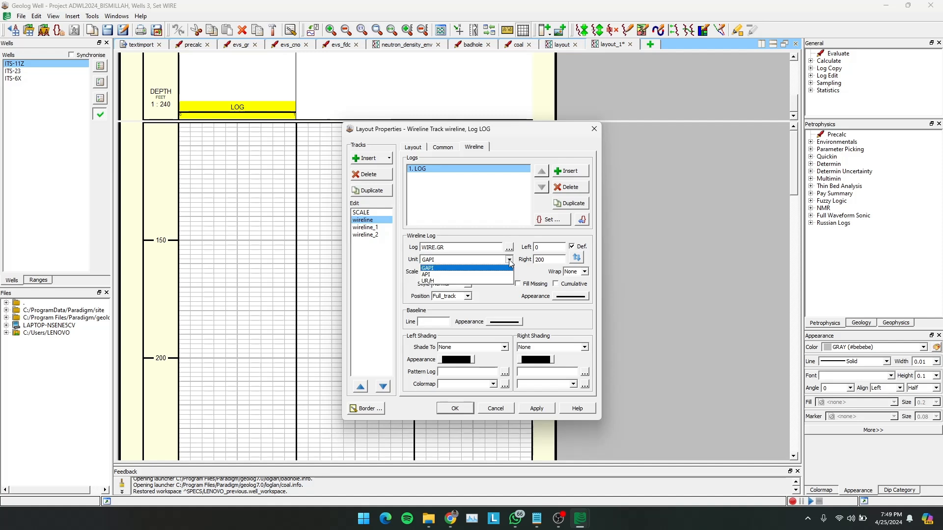
pyautogui.click(510, 259)
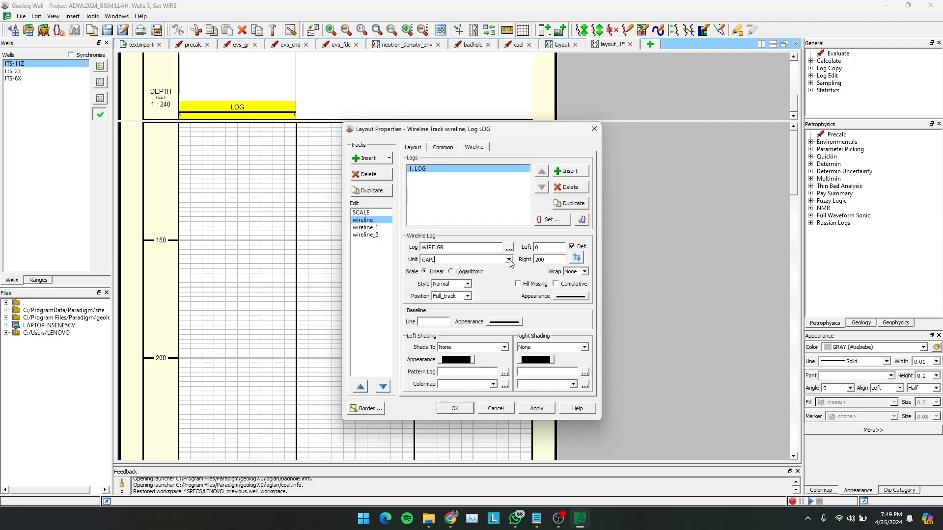
pyautogui.click(509, 260)
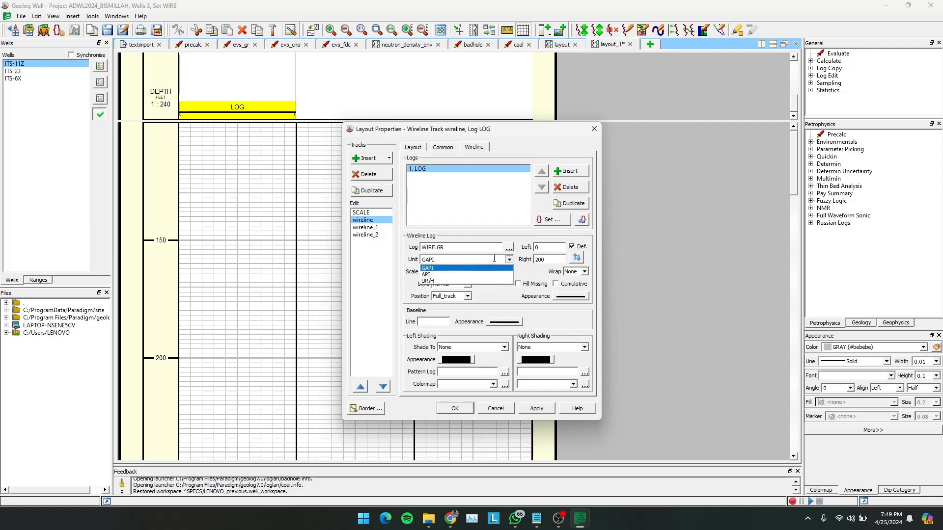
pyautogui.click(510, 260)
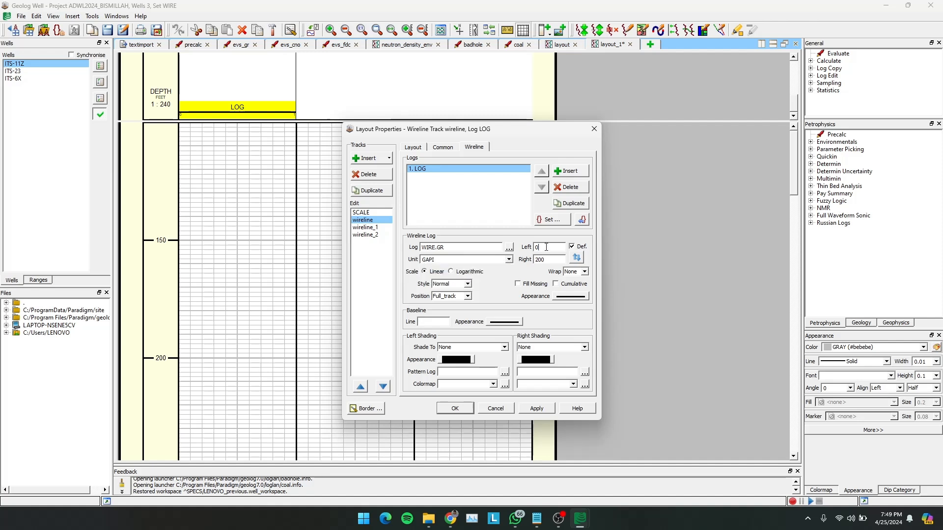
# - Set the WIRE.GR log's right scale limit to 150, apply it and close the track properties
pyautogui.click(550, 262)
pyautogui.write('150')
pyautogui.click(537, 408)
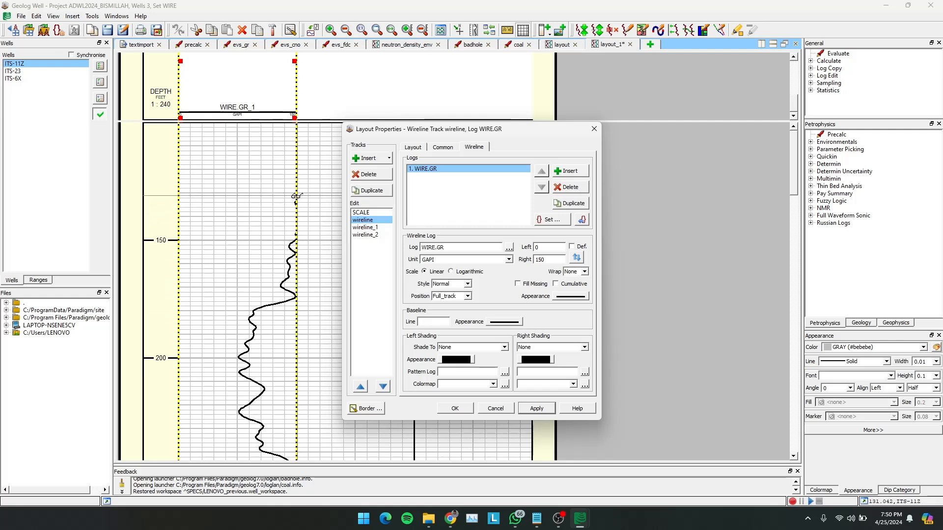
pyautogui.scroll(-1, 276, 307)
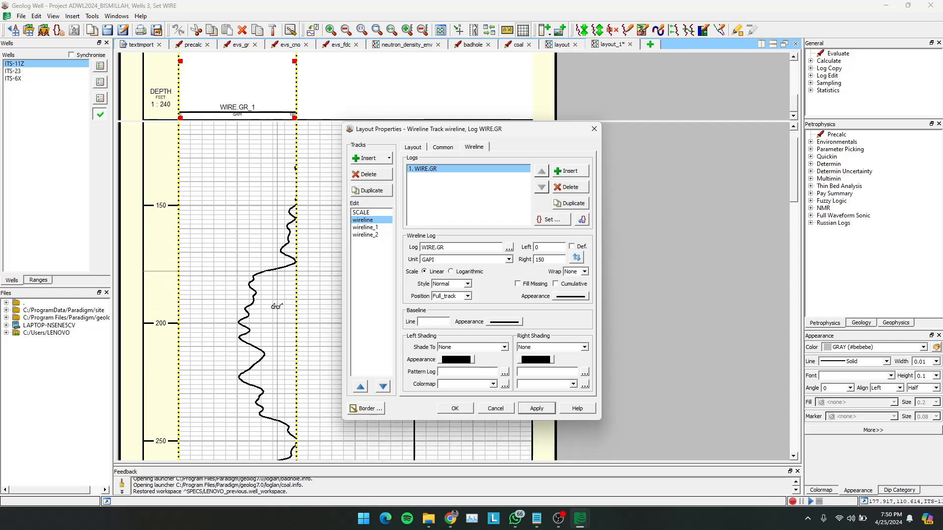
pyautogui.scroll(-6, 277, 307)
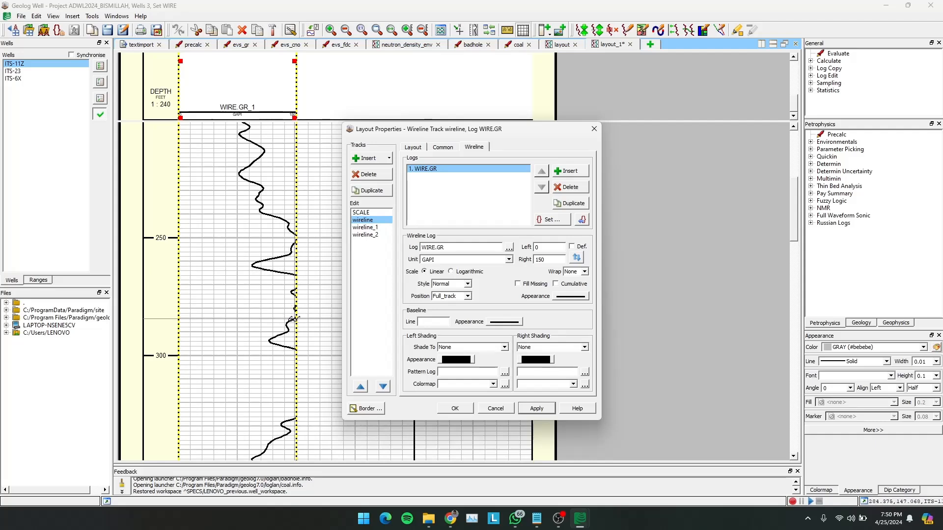
pyautogui.click(600, 128)
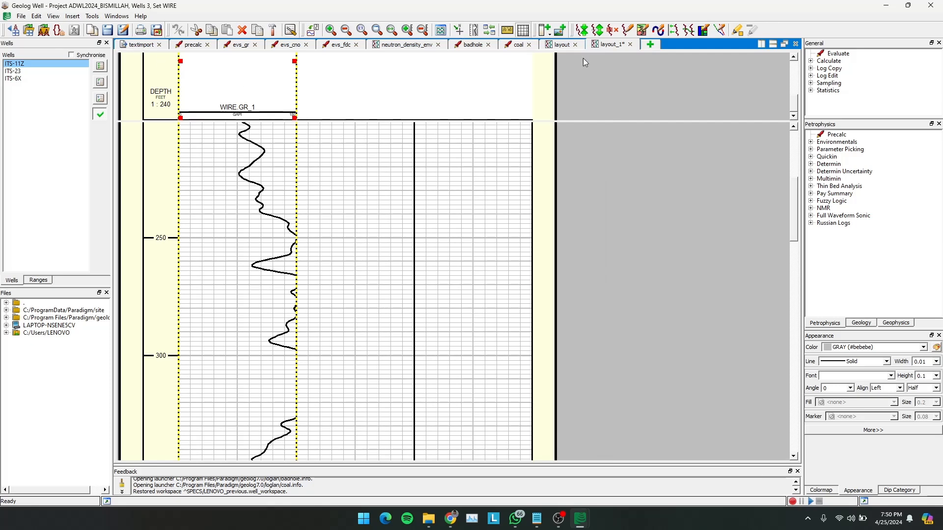
# - Create a new text data view for well ITS-11Z
pyautogui.click(649, 45)
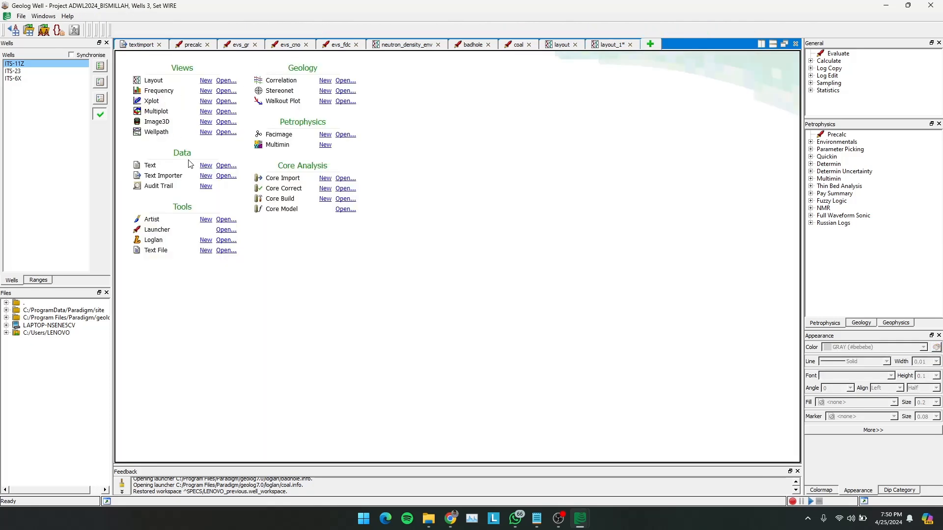
pyautogui.click(222, 166)
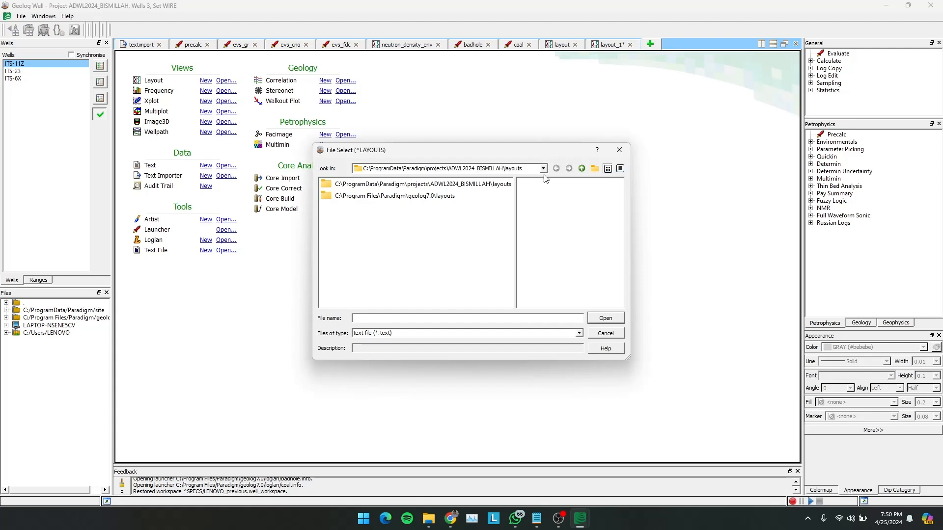
pyautogui.click(619, 149)
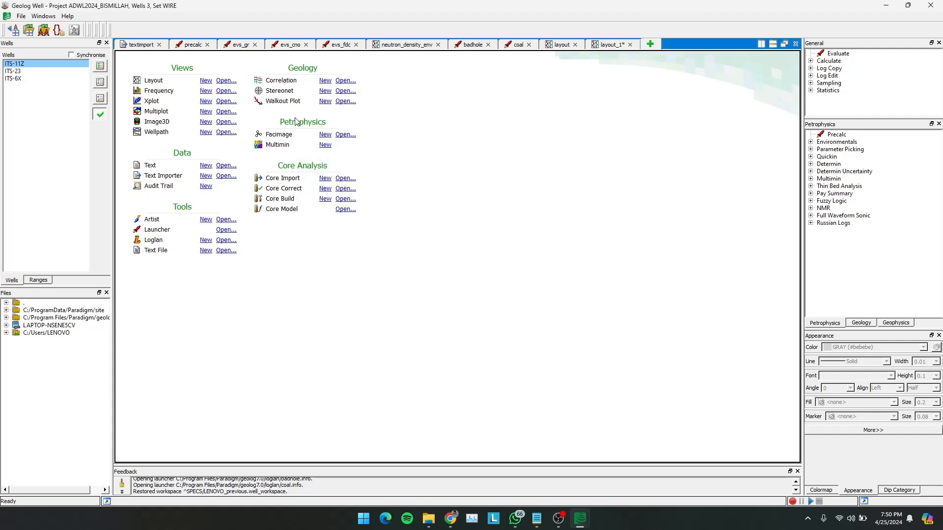
pyautogui.click(206, 166)
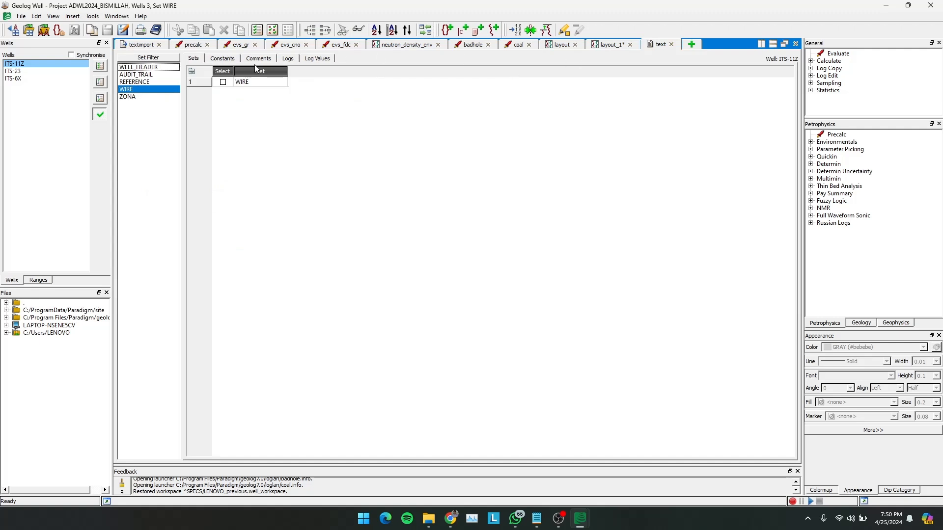
# - Select the GR log of the WIRE set and examine its values by depth for well ITS-11Z
pyautogui.click(286, 59)
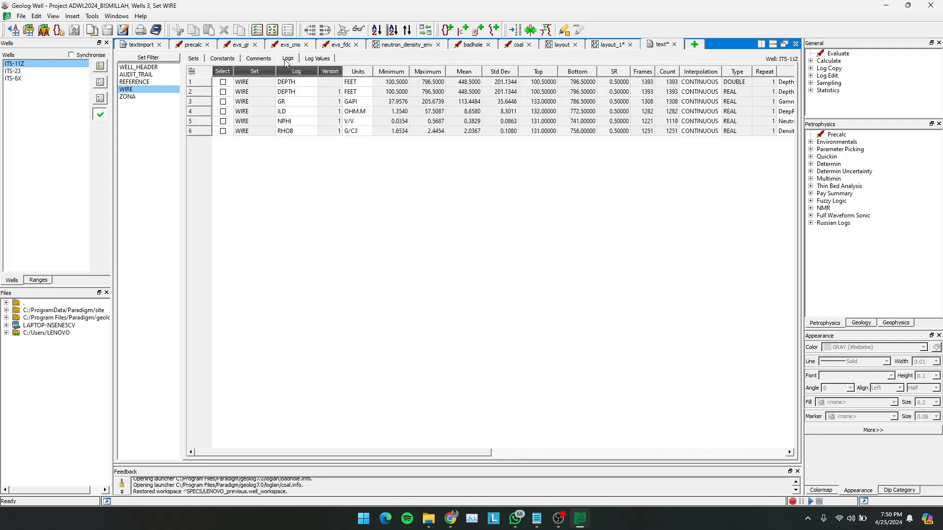
pyautogui.click(223, 102)
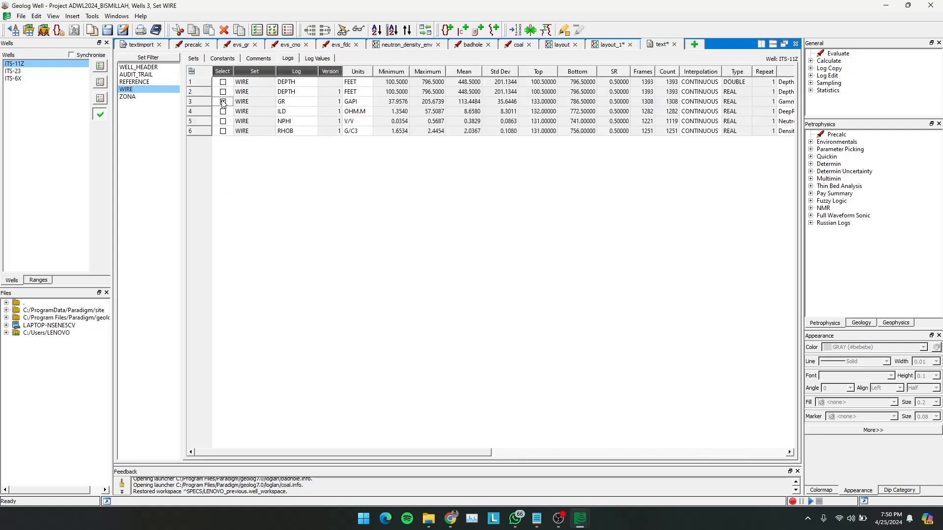
pyautogui.click(326, 60)
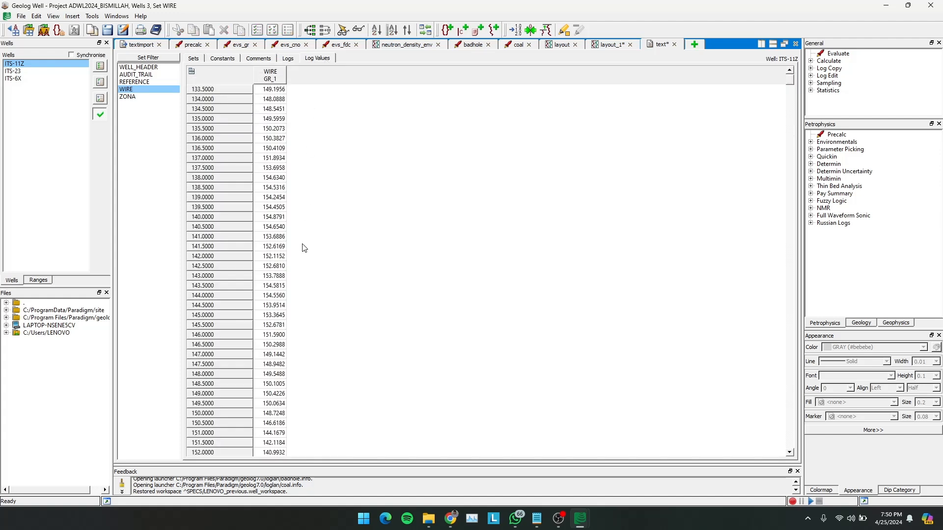
pyautogui.click(271, 237)
pyautogui.click(268, 295)
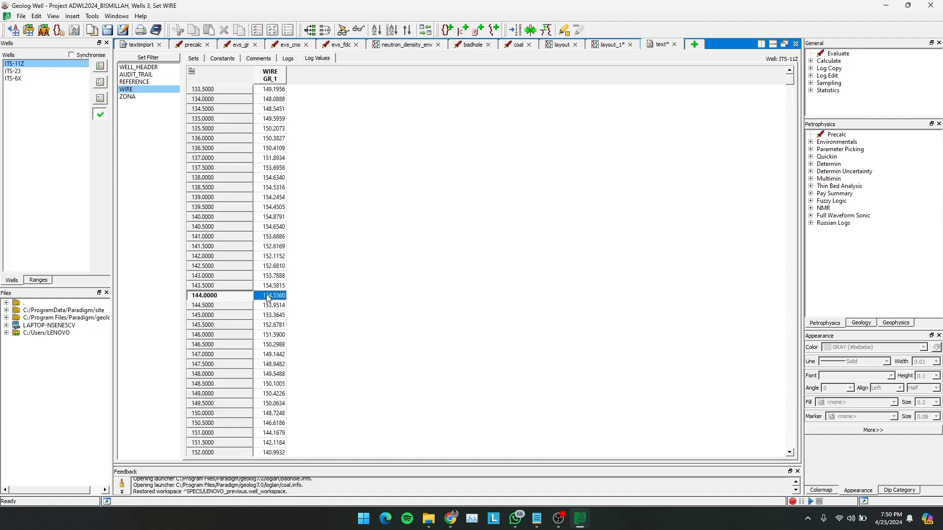
pyautogui.scroll(-20, 268, 298)
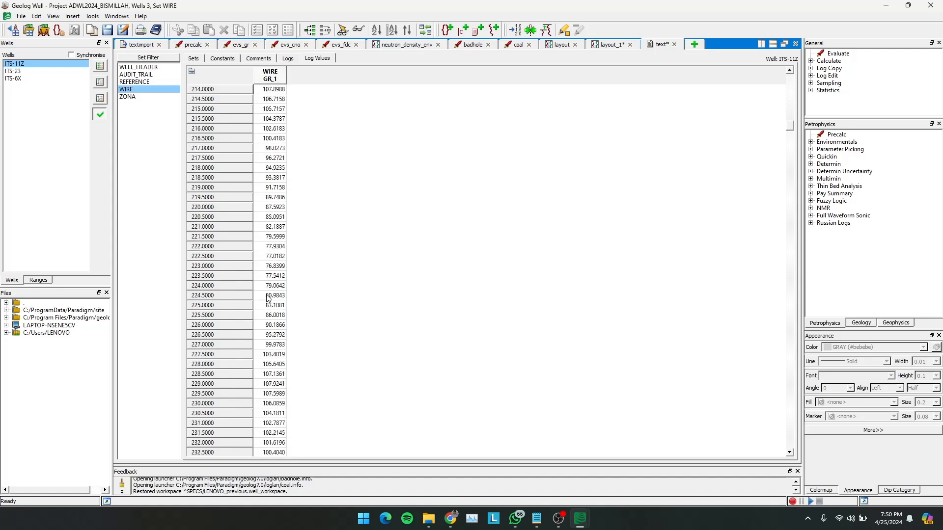
pyautogui.scroll(-20, 268, 298)
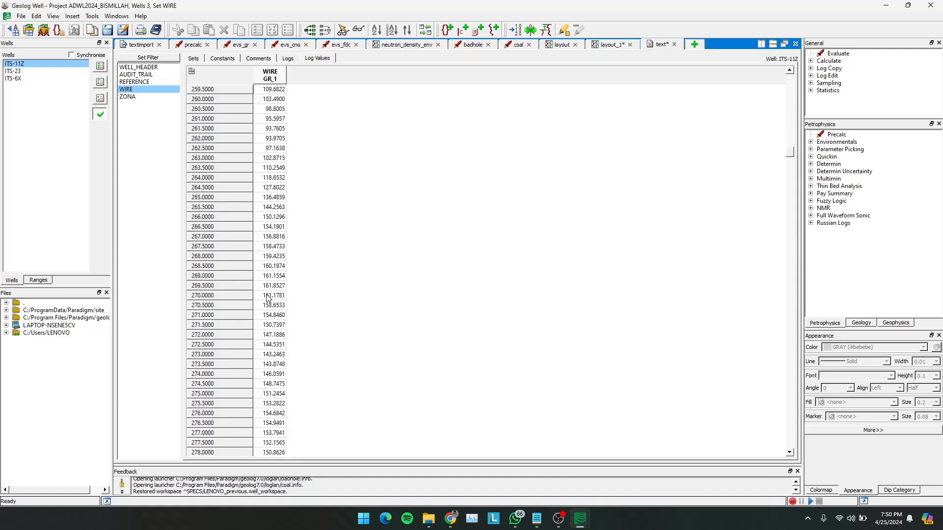
# - Close the older layout view and return to layout_1
pyautogui.click(560, 44)
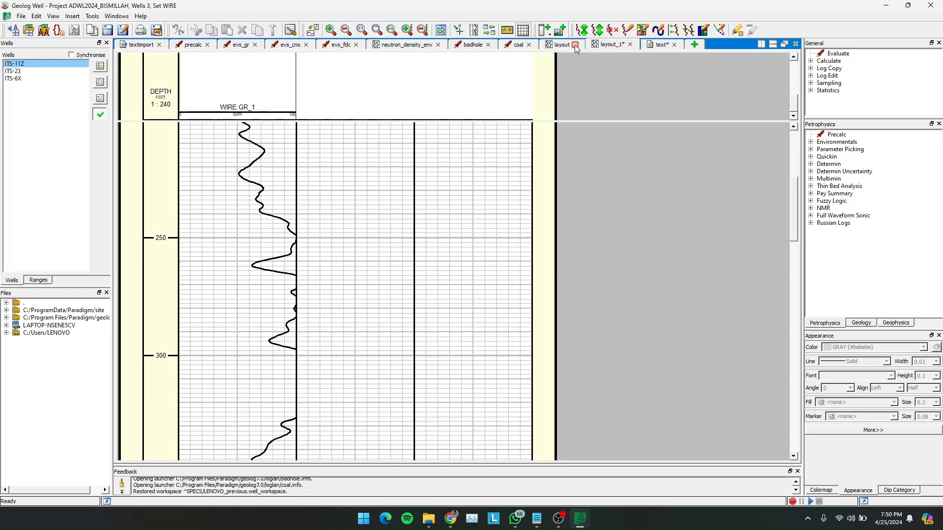
pyautogui.click(575, 45)
pyautogui.click(560, 45)
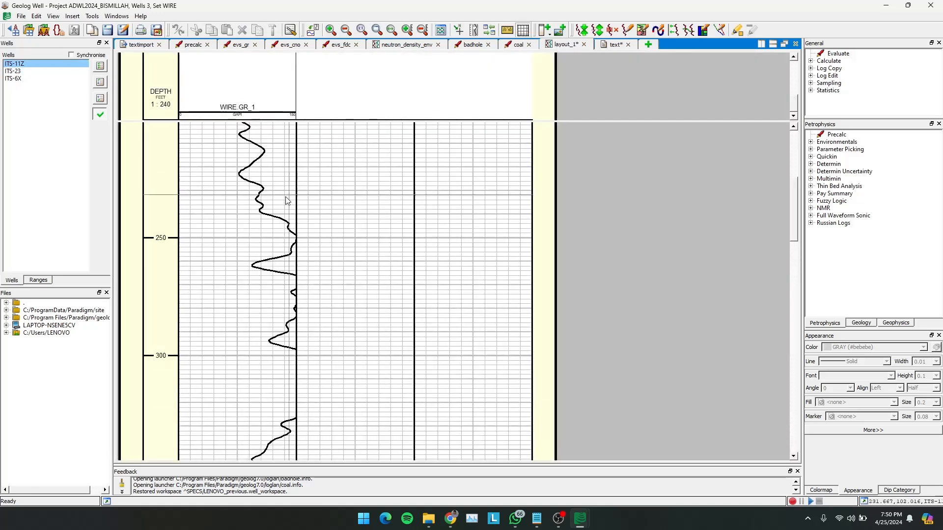
# - Highlight the depth area from about 299 to 325 feet, across the gap in the GR curve
pyautogui.rightClick(289, 358)
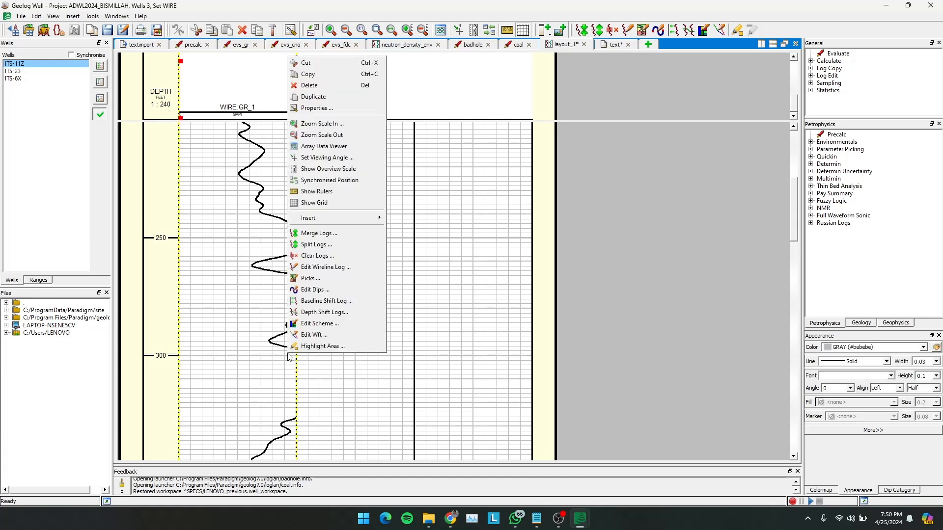
pyautogui.click(312, 346)
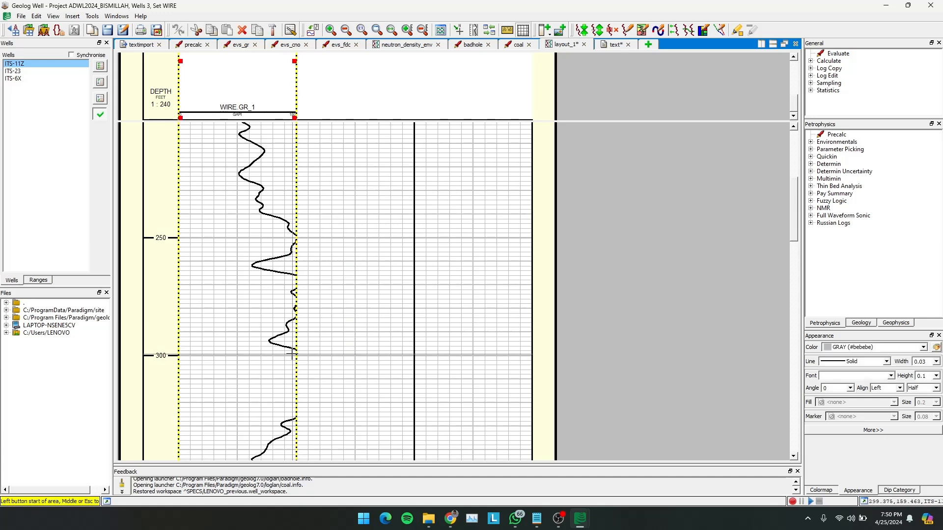
pyautogui.click(291, 354)
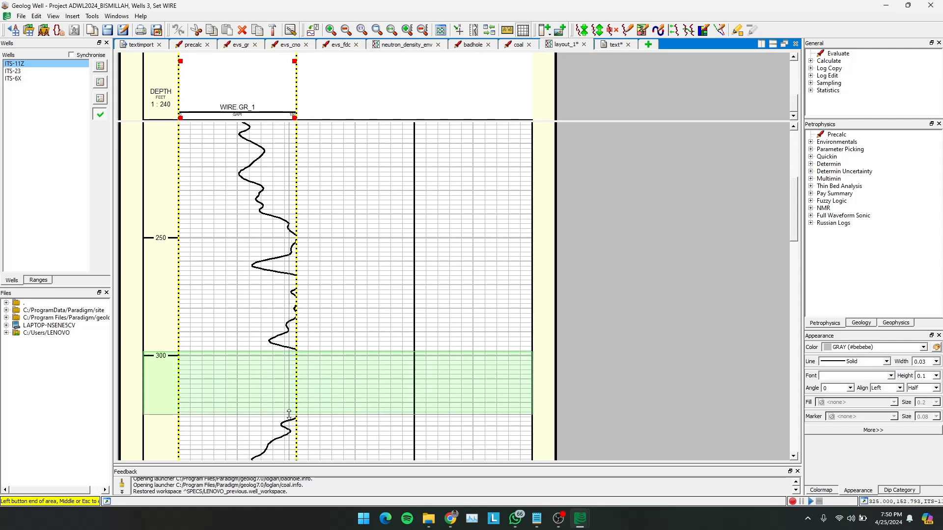
pyautogui.click(289, 413)
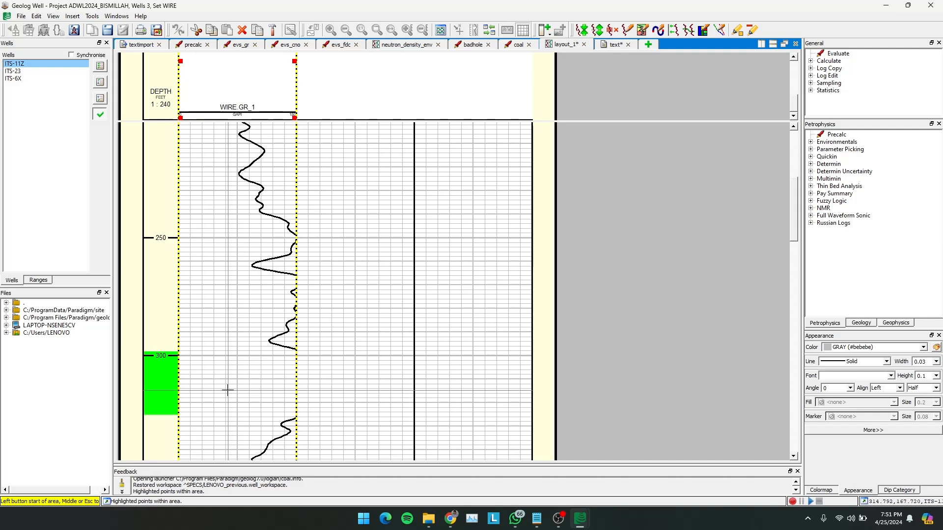
# - Examine the WIRE GR values across the highlighted depth interval in the text view of well ITS-11Z
pyautogui.click(164, 378)
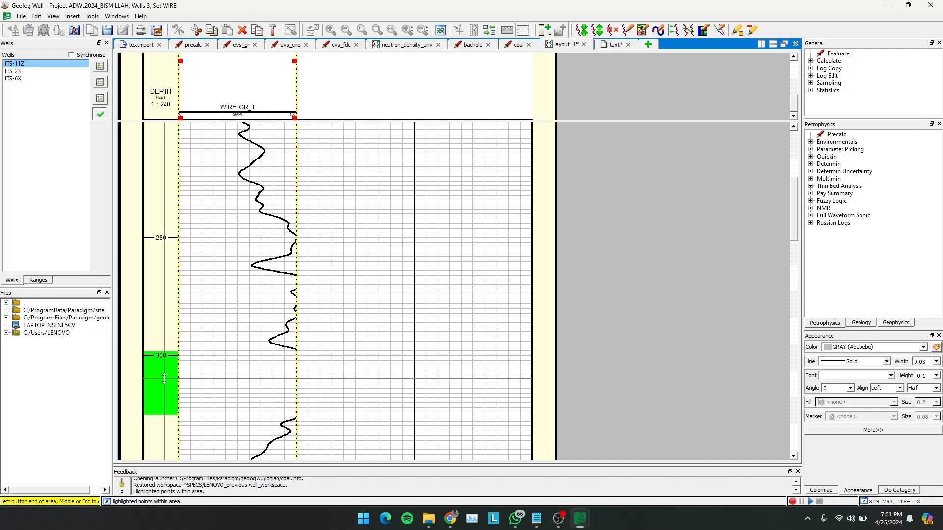
pyautogui.click(218, 365)
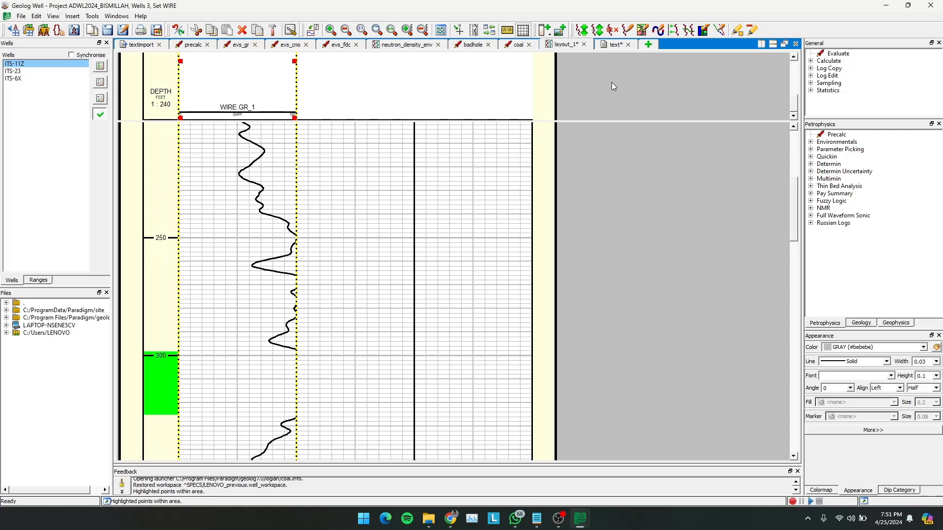
pyautogui.click(614, 45)
pyautogui.scroll(-2, 295, 320)
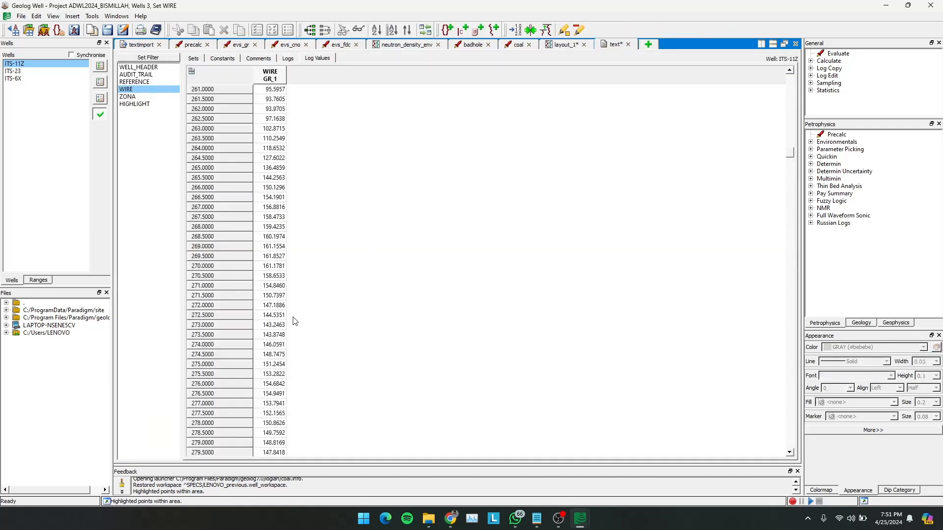
pyautogui.scroll(-5, 294, 321)
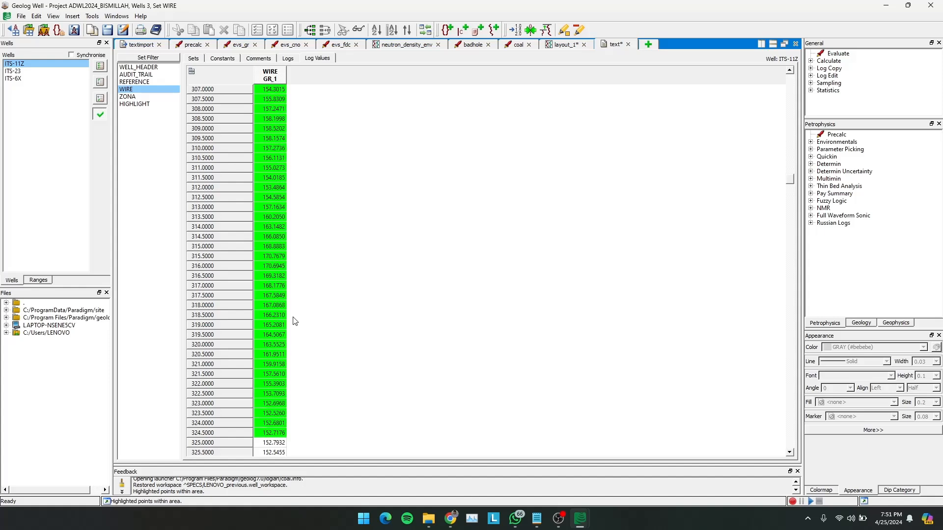
pyautogui.scroll(3, 212, 159)
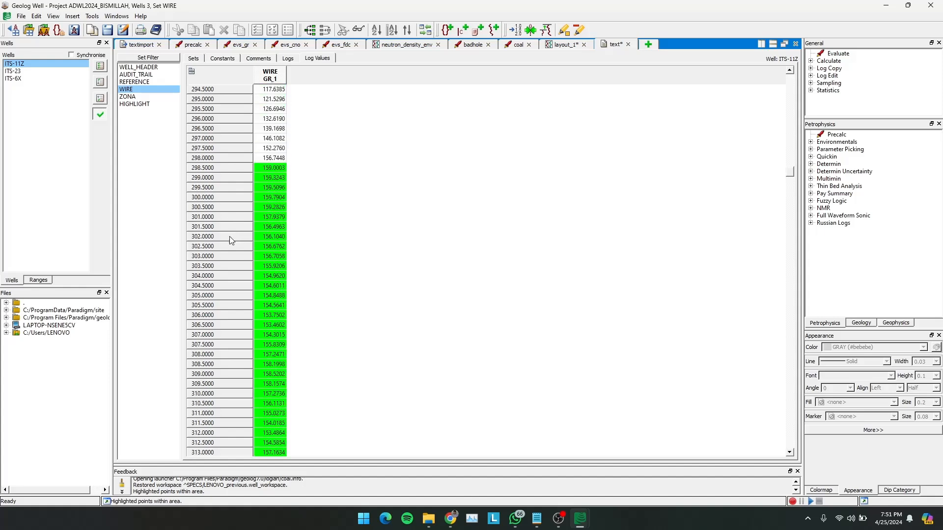
pyautogui.scroll(2, 230, 320)
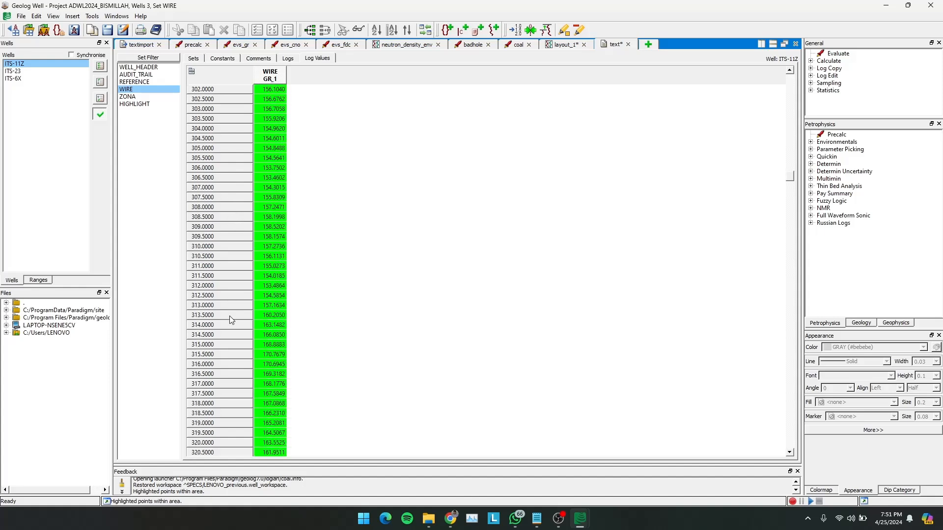
pyautogui.scroll(-6, 231, 320)
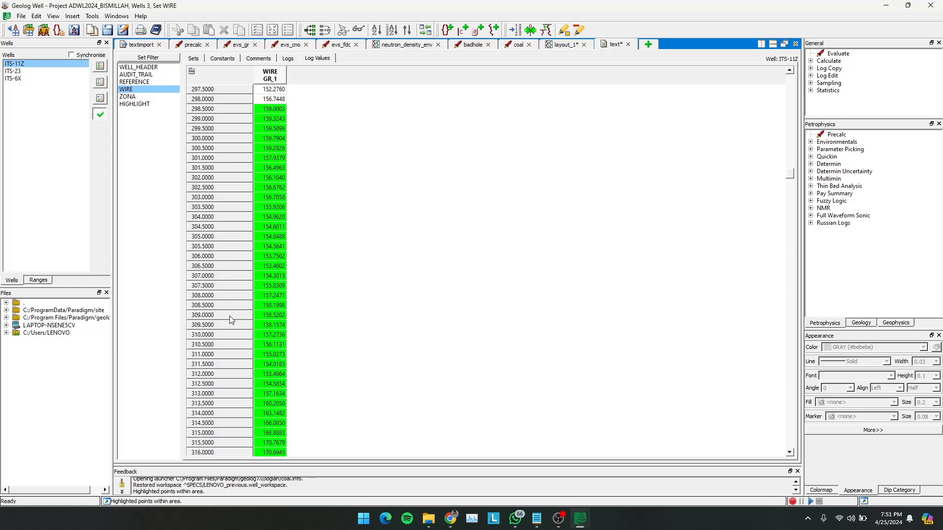
pyautogui.scroll(-1, 231, 320)
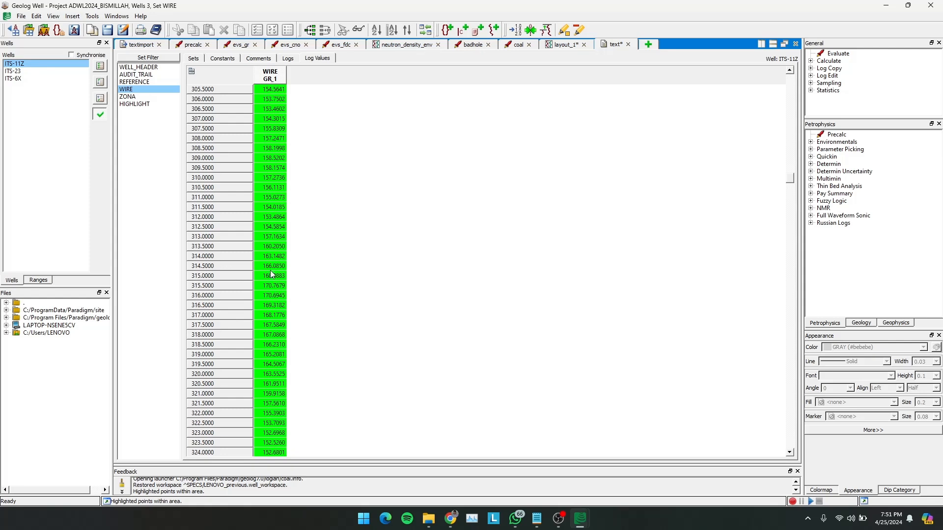
# - Return to layout_1 and set the right scale limit of the WIRE.GR curve to 200
pyautogui.click(563, 45)
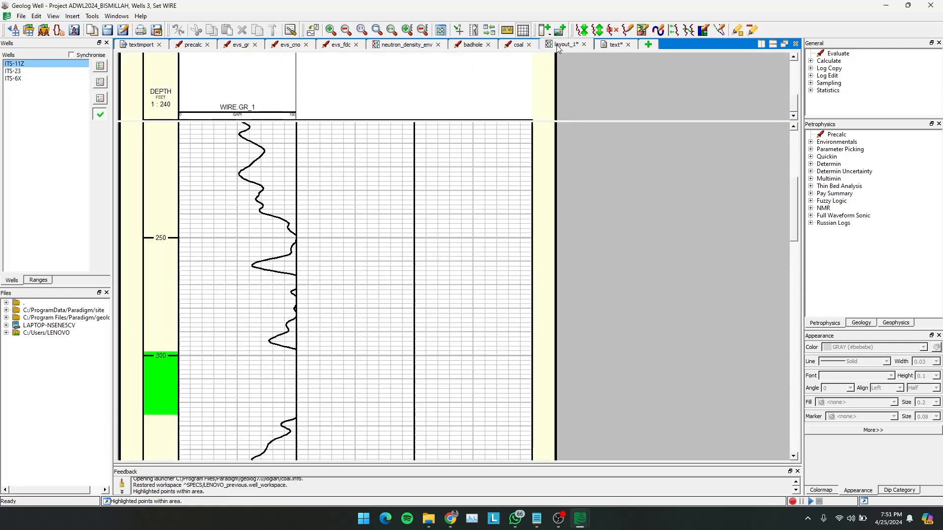
pyautogui.doubleClick(268, 84)
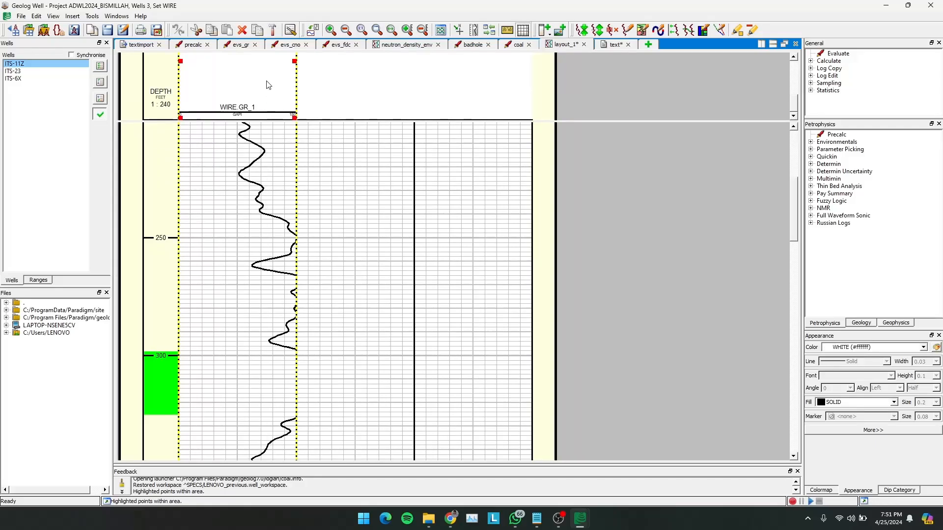
pyautogui.moveTo(554, 260); pyautogui.dragTo(525, 259)
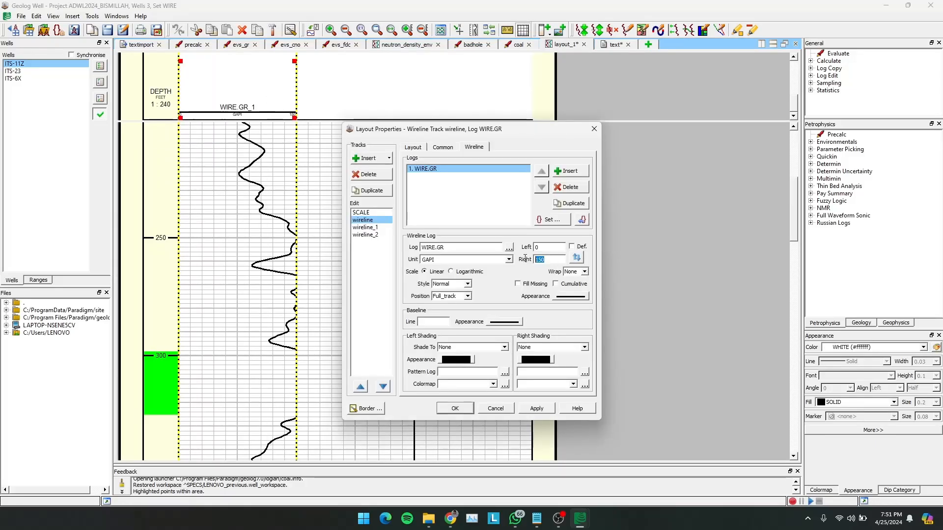
pyautogui.write('200')
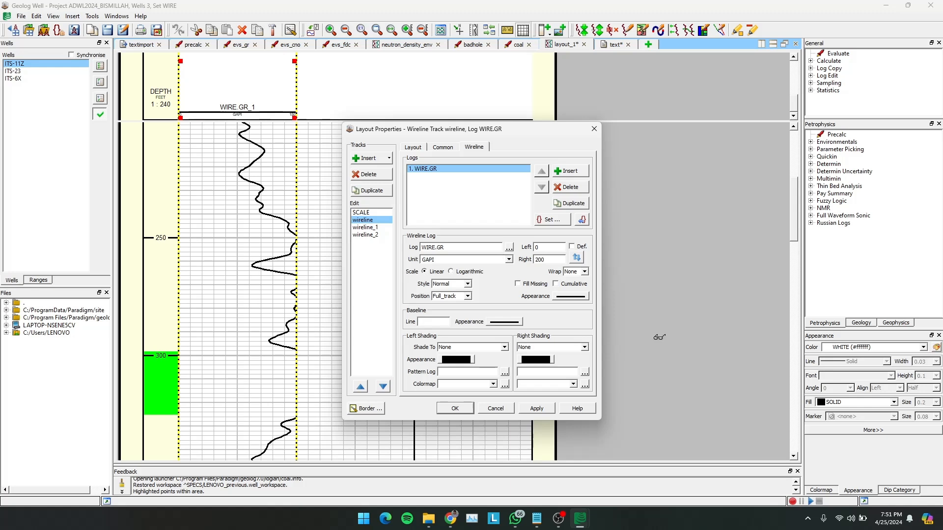
pyautogui.click(537, 409)
pyautogui.click(536, 408)
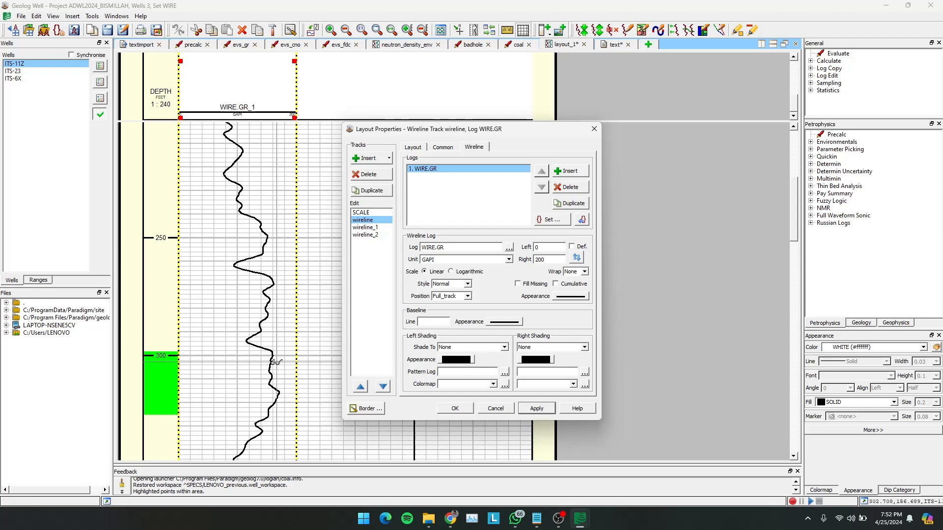
# - Shade the WIRE.GR curve to its left limit with a solid brown fill and apply it
pyautogui.click(505, 348)
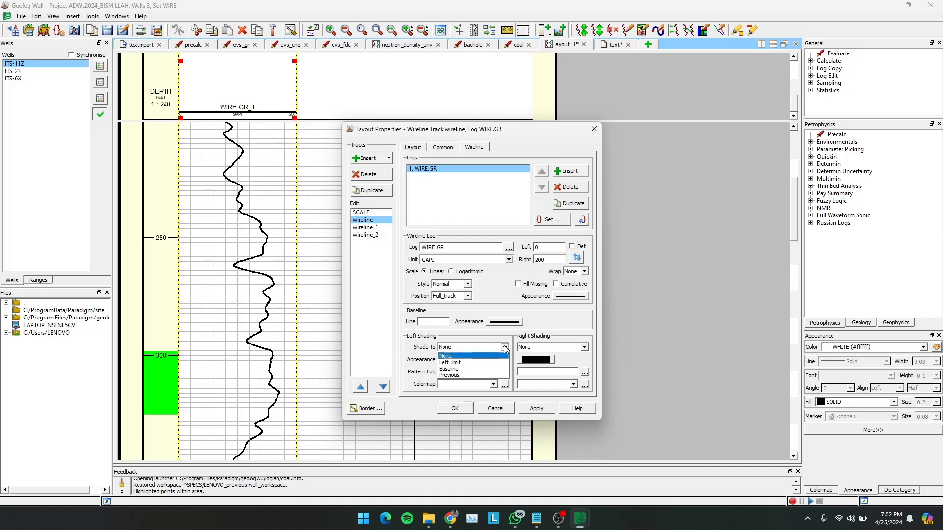
pyautogui.click(467, 363)
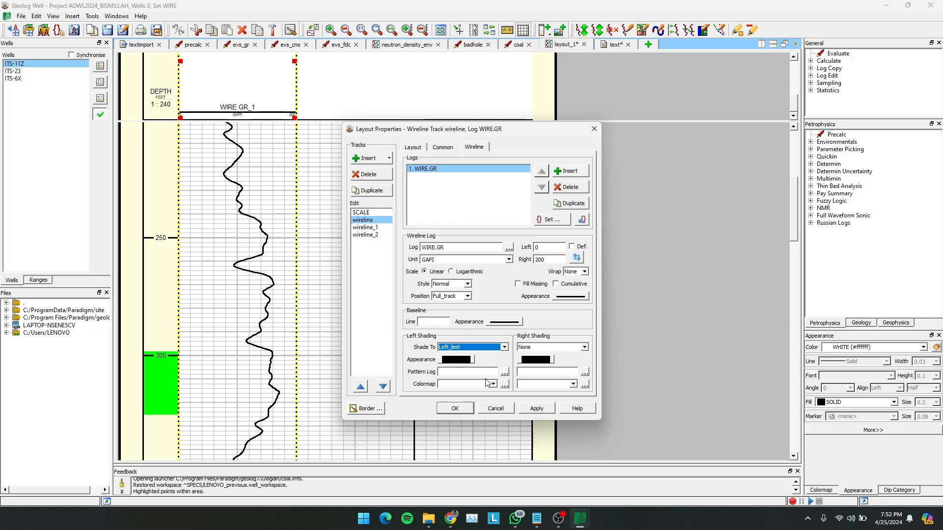
pyautogui.click(459, 360)
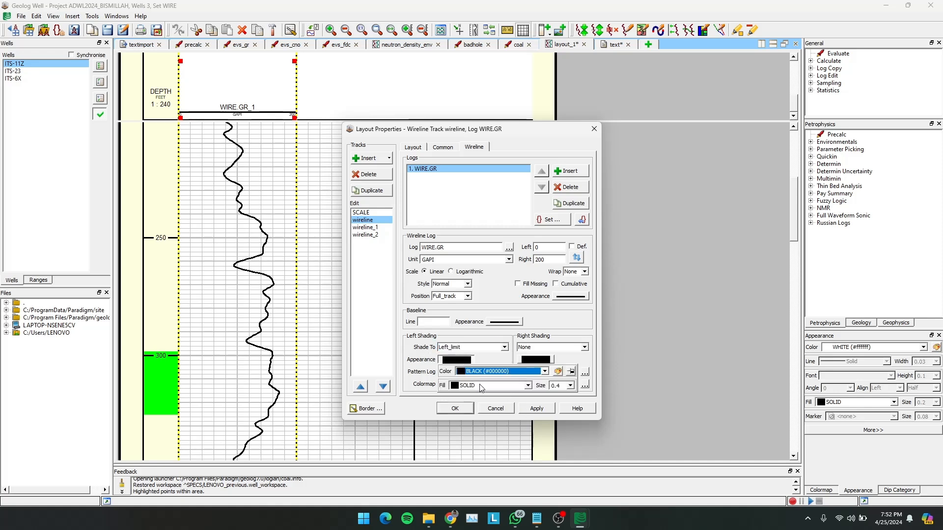
pyautogui.click(525, 387)
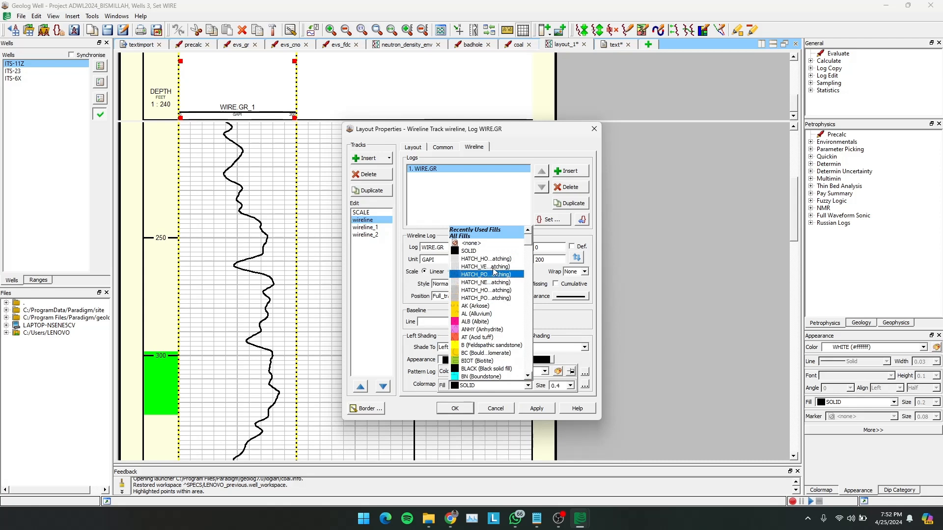
pyautogui.click(547, 370)
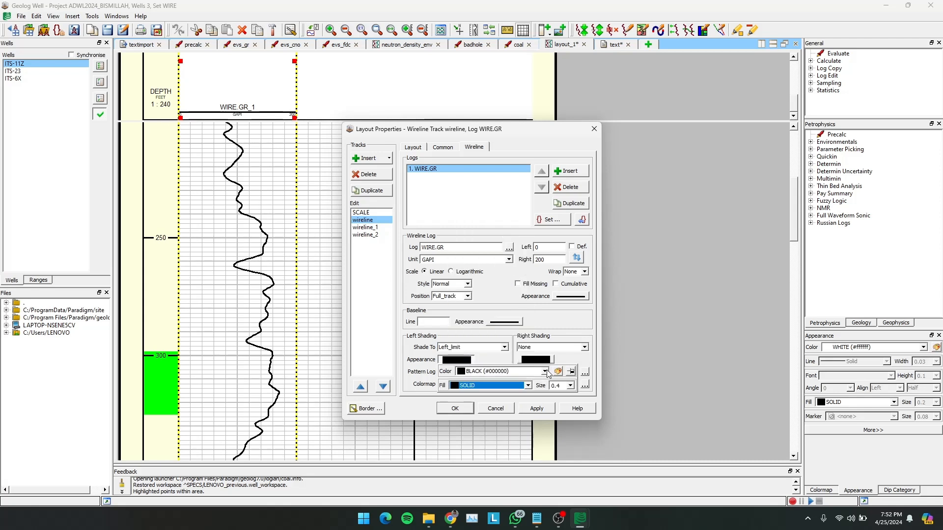
pyautogui.click(547, 370)
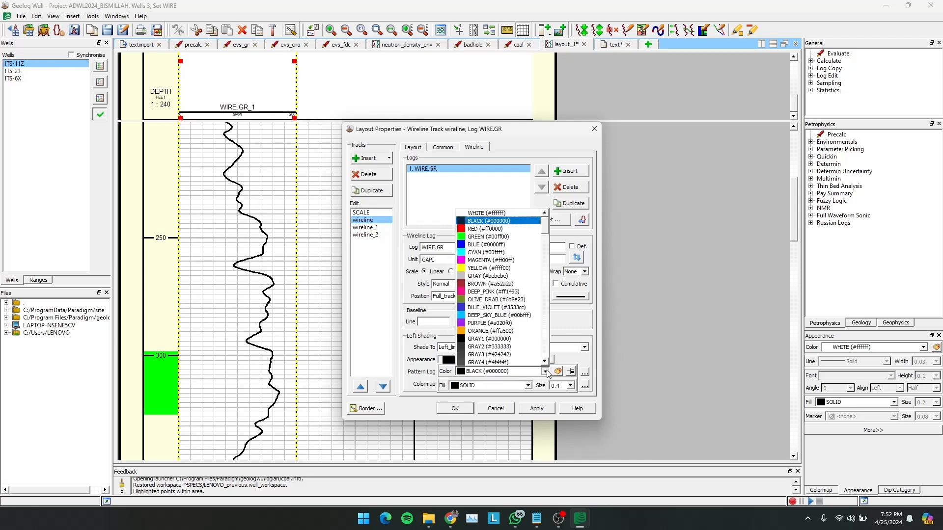
pyautogui.click(491, 284)
pyautogui.click(531, 409)
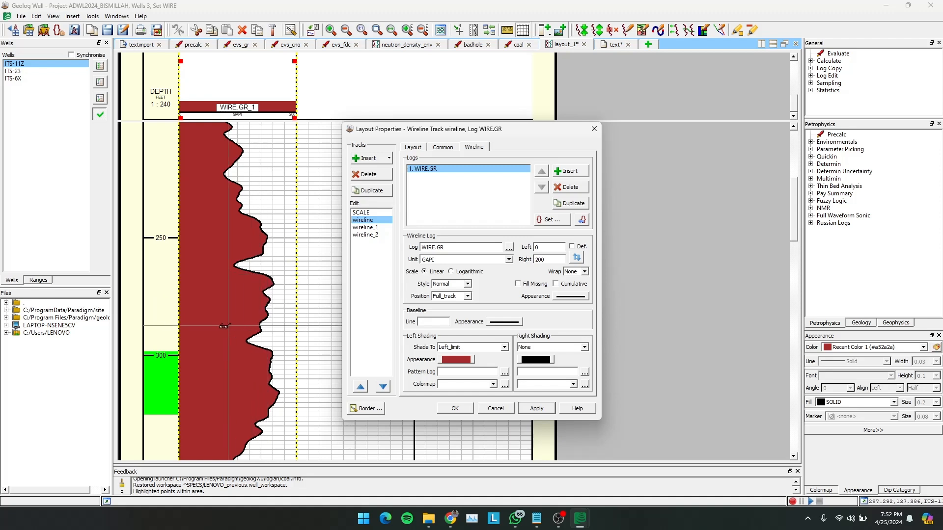
# - Change the left shading of the WIRE.GR curve to fill to the baseline and apply it
pyautogui.click(503, 347)
pyautogui.click(475, 368)
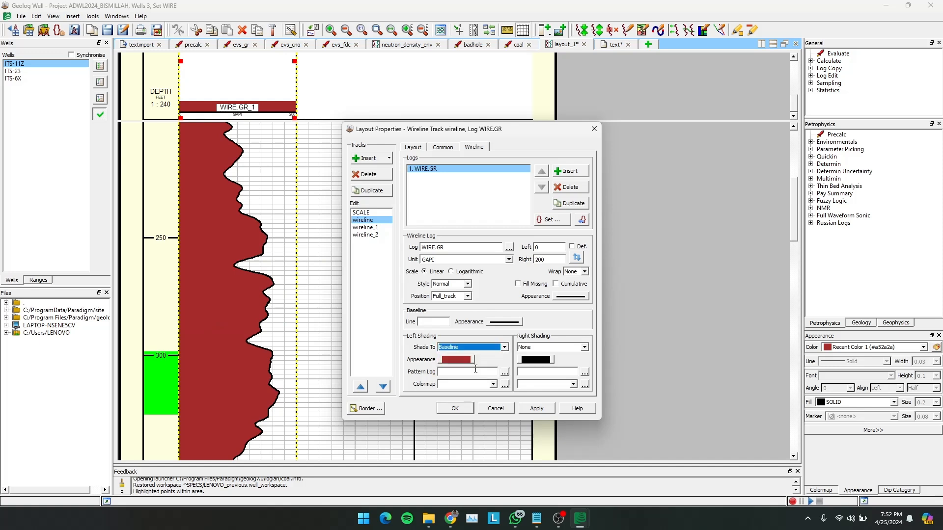
pyautogui.click(540, 408)
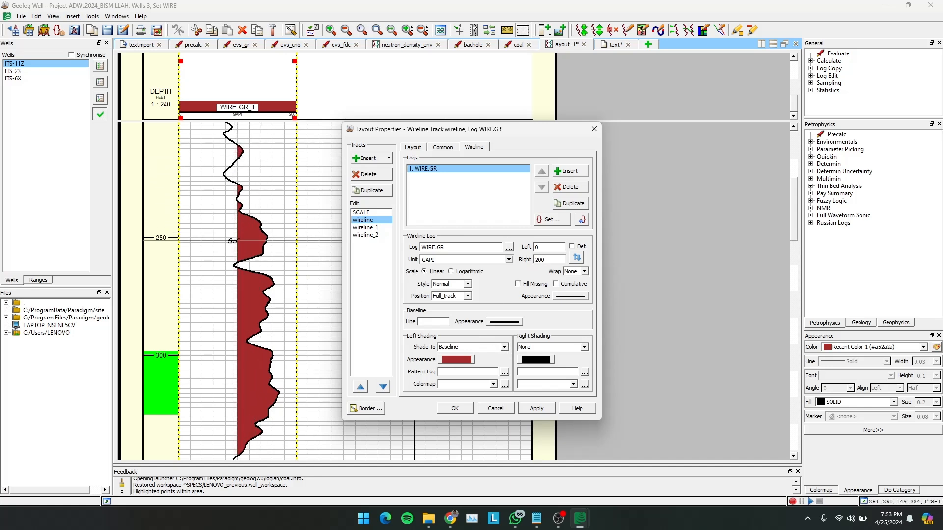
# - Remove the left shading from the WIRE.GR curve by setting it to None
pyautogui.click(487, 348)
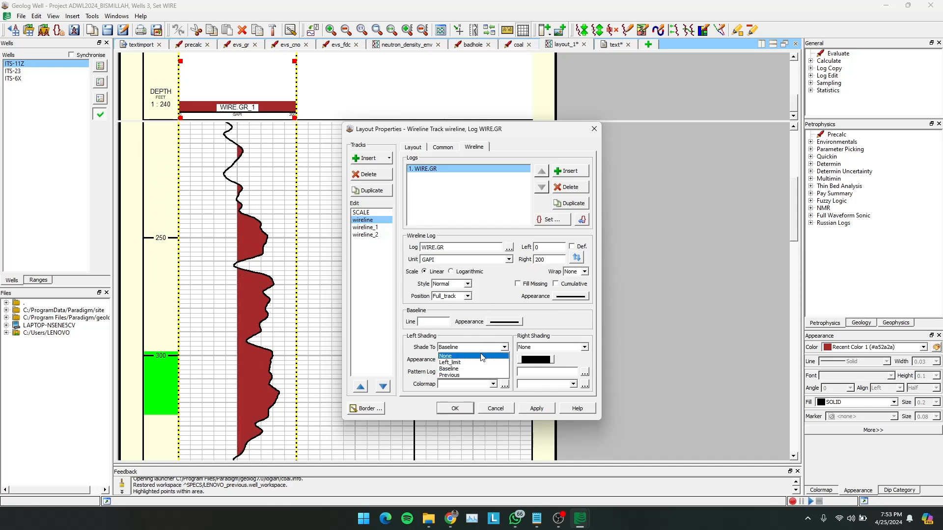
pyautogui.click(485, 357)
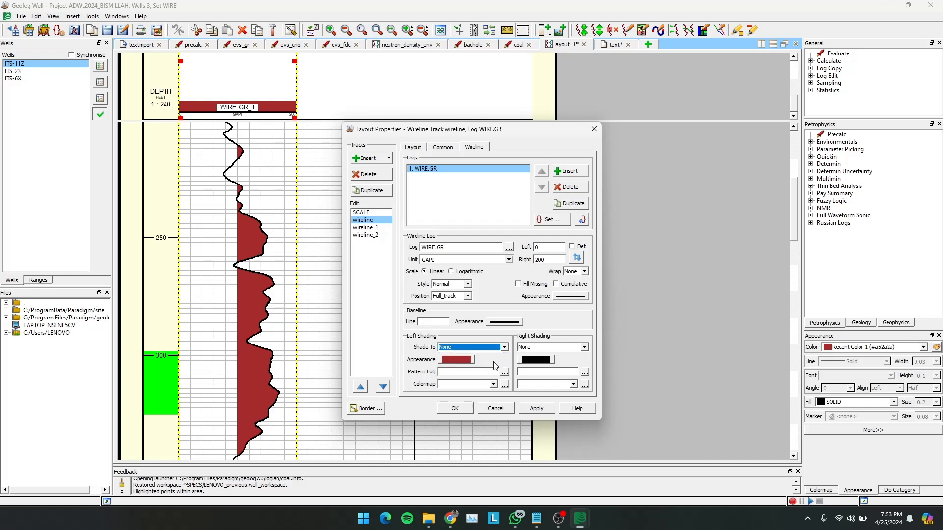
pyautogui.click(540, 410)
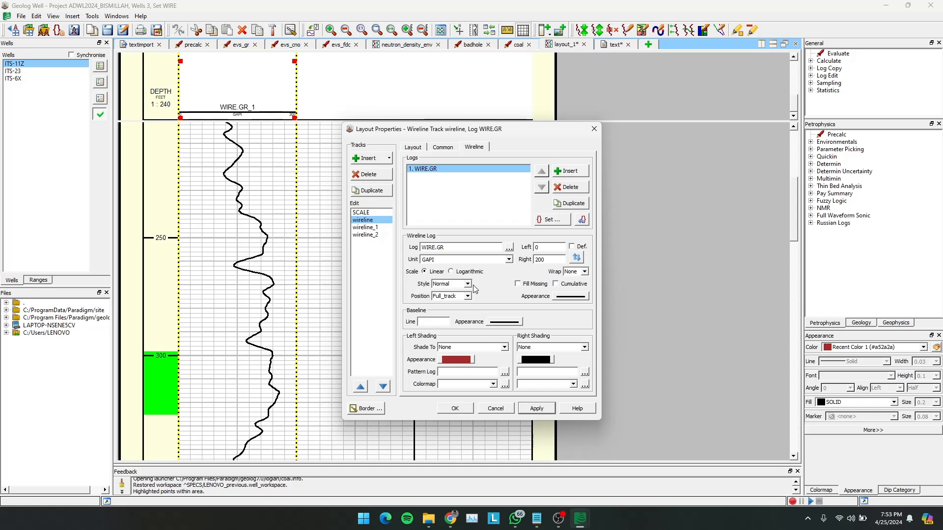
# - Change the line style of the WIRE.GR curve to Dash and apply it
pyautogui.click(576, 300)
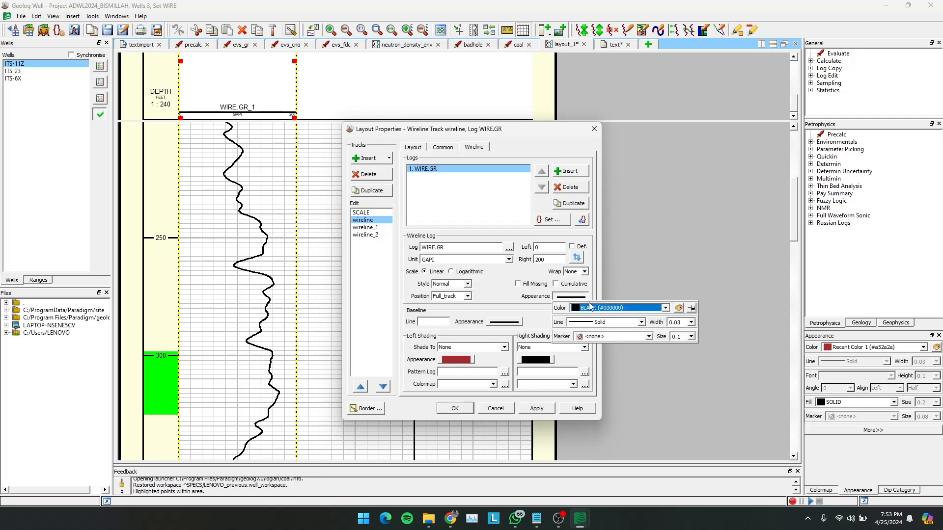
pyautogui.click(642, 322)
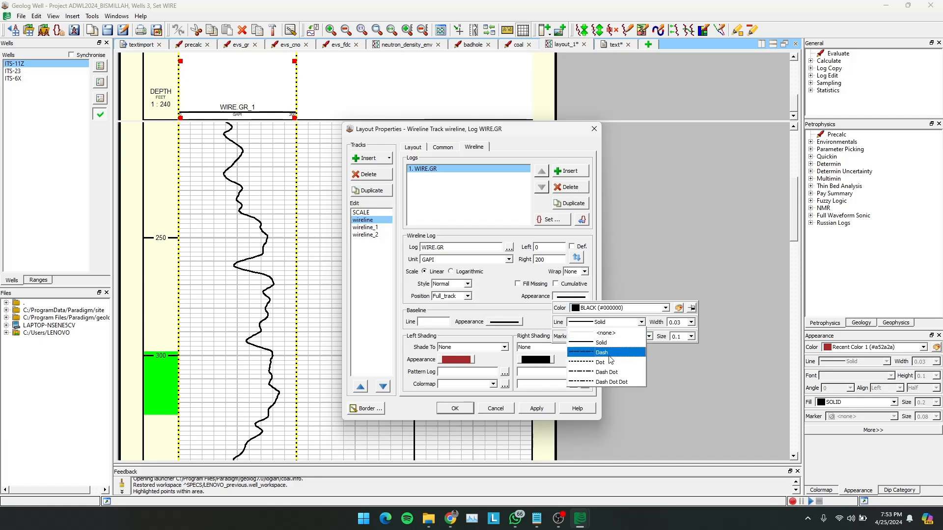
pyautogui.click(609, 372)
pyautogui.click(530, 410)
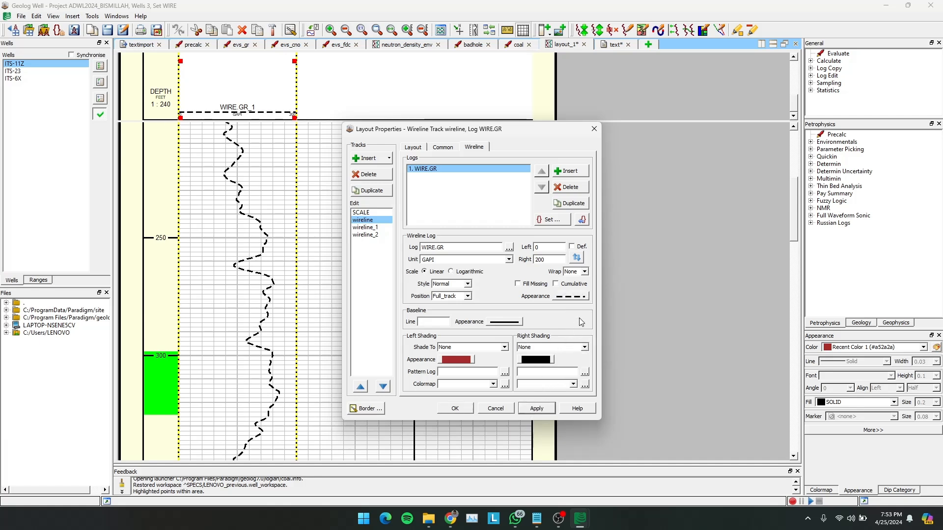
# - Restore the WIRE.GR curve's line style to Solid and apply it
pyautogui.click(582, 297)
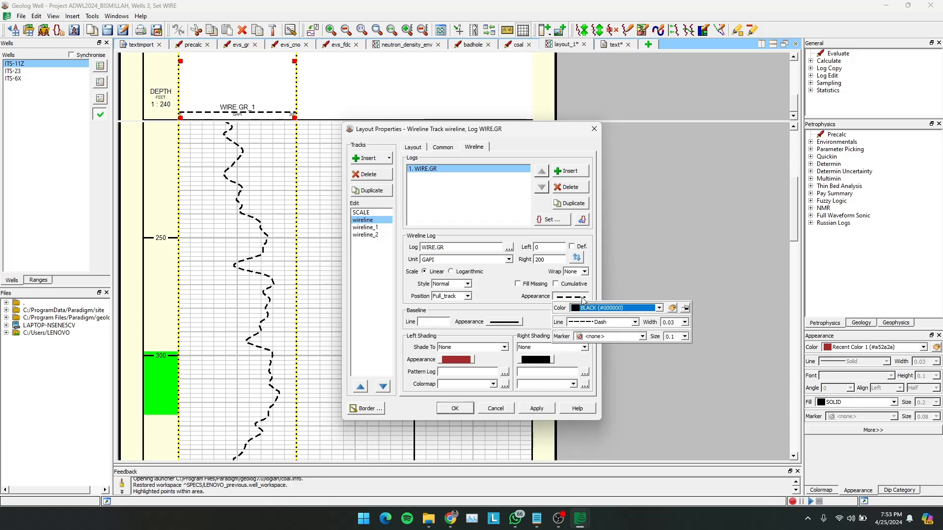
pyautogui.click(635, 322)
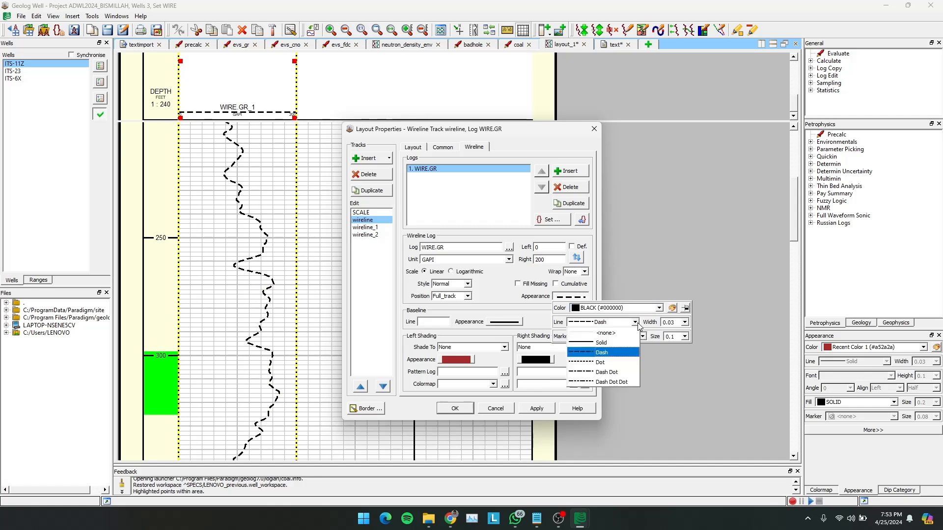
pyautogui.click(614, 343)
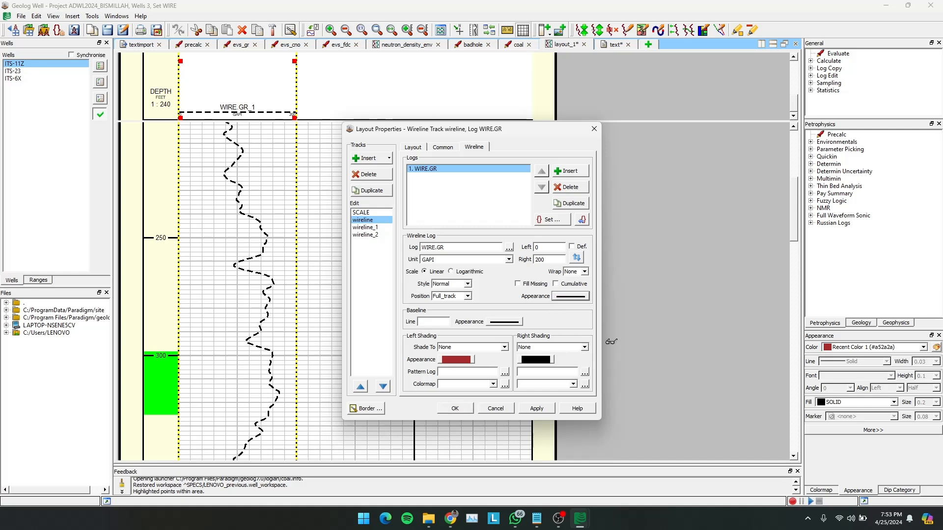
pyautogui.click(535, 409)
# - Set the wrap of the WIRE.GR curve to 5x and apply it
pyautogui.click(584, 272)
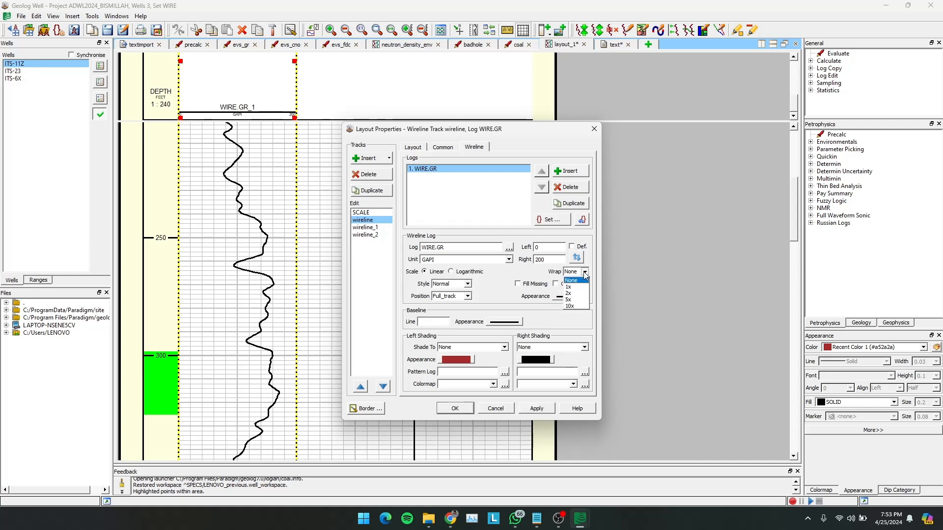
pyautogui.click(584, 273)
pyautogui.click(585, 272)
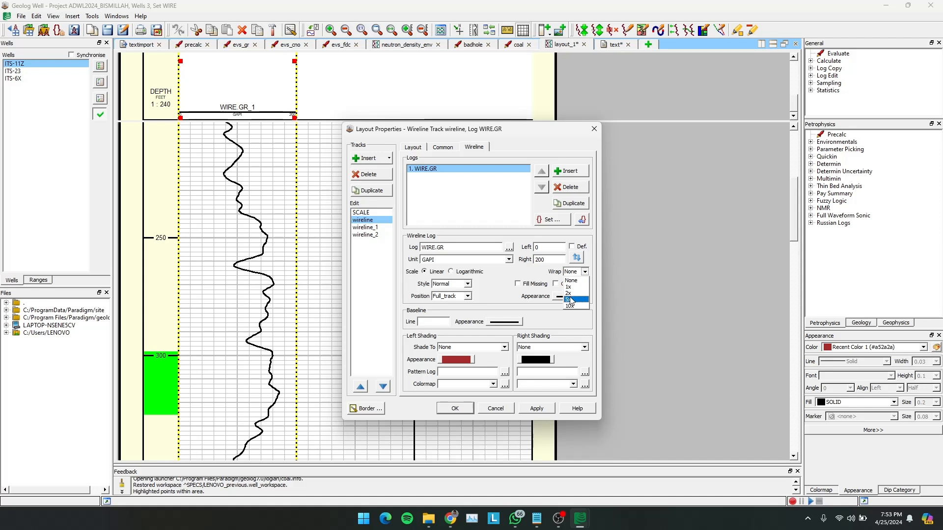
pyautogui.click(569, 299)
pyautogui.click(538, 410)
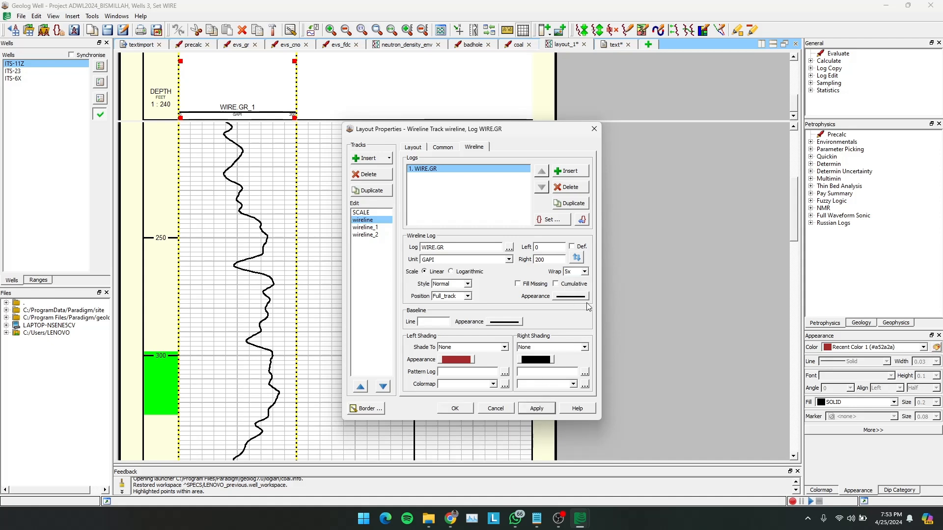
# - Set the wrap of the WIRE.GR curve back to None and apply it
pyautogui.click(585, 272)
pyautogui.click(579, 283)
pyautogui.click(540, 409)
# - Set the wrap of the WIRE.GR curve to 1x and apply it
pyautogui.click(585, 272)
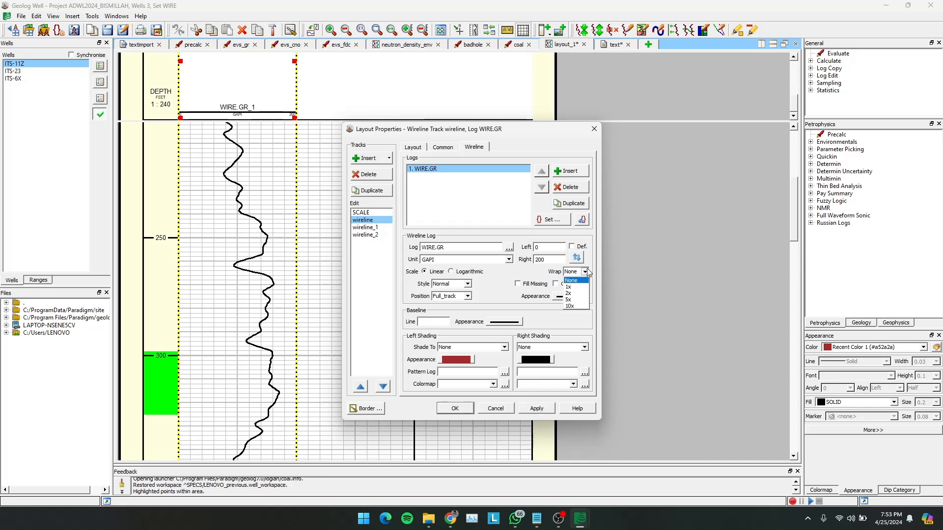
pyautogui.click(573, 287)
pyautogui.click(530, 409)
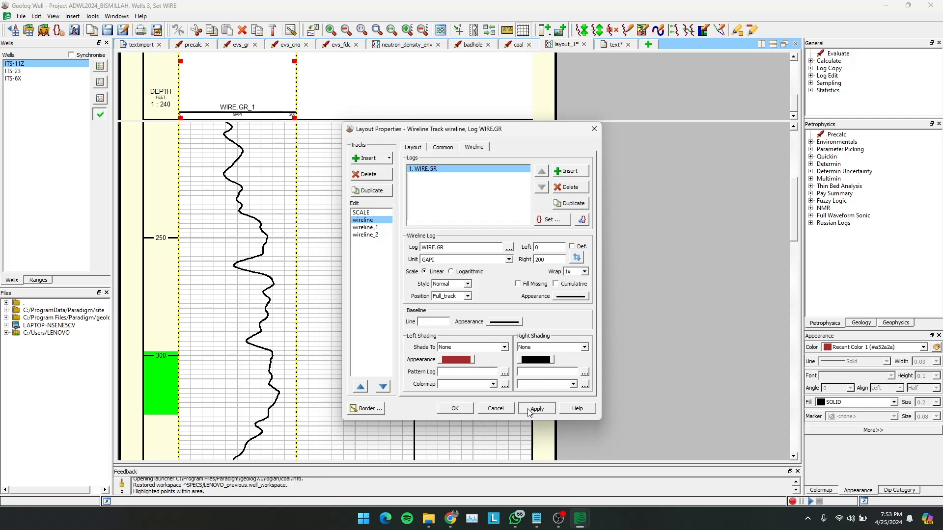
# - Change the display style of the WIRE.GR curve to Stick and apply it
pyautogui.click(467, 283)
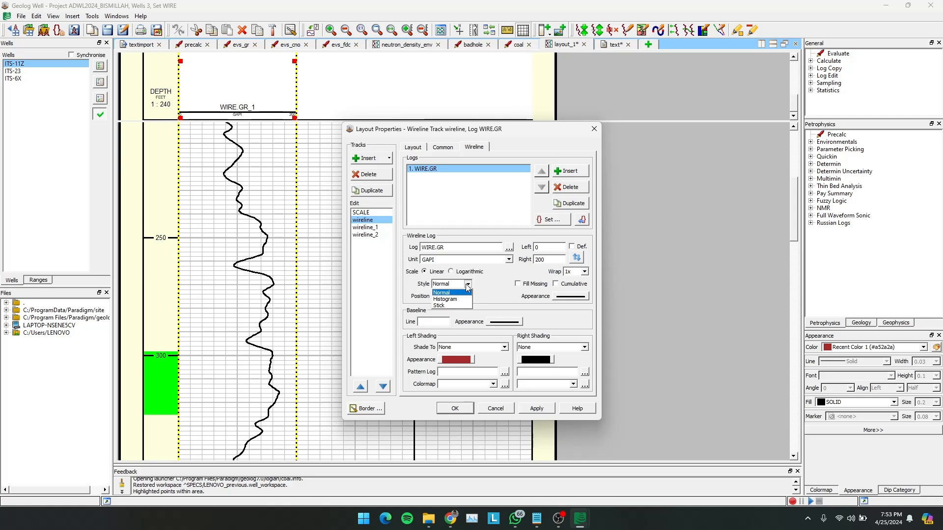
pyautogui.click(438, 306)
pyautogui.click(533, 408)
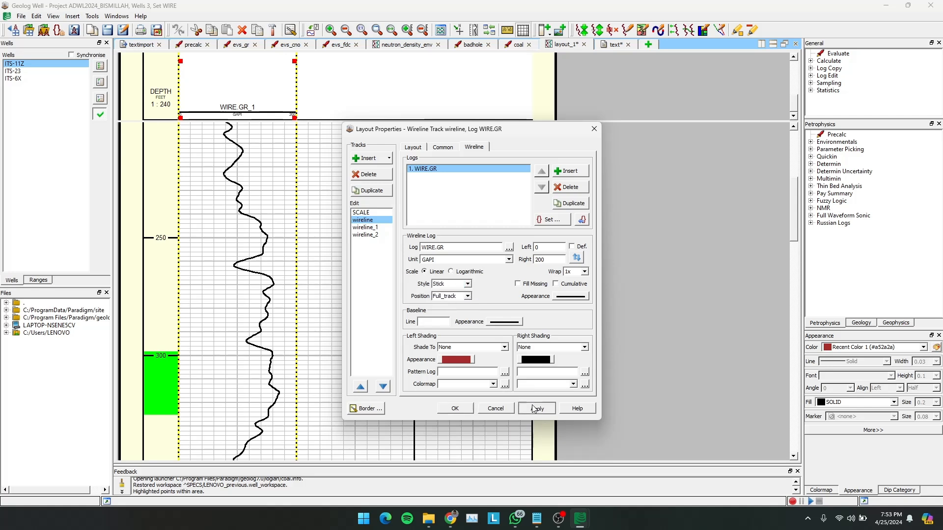
# - Change the display style of the WIRE.GR curve to Histogram and apply it
pyautogui.click(468, 284)
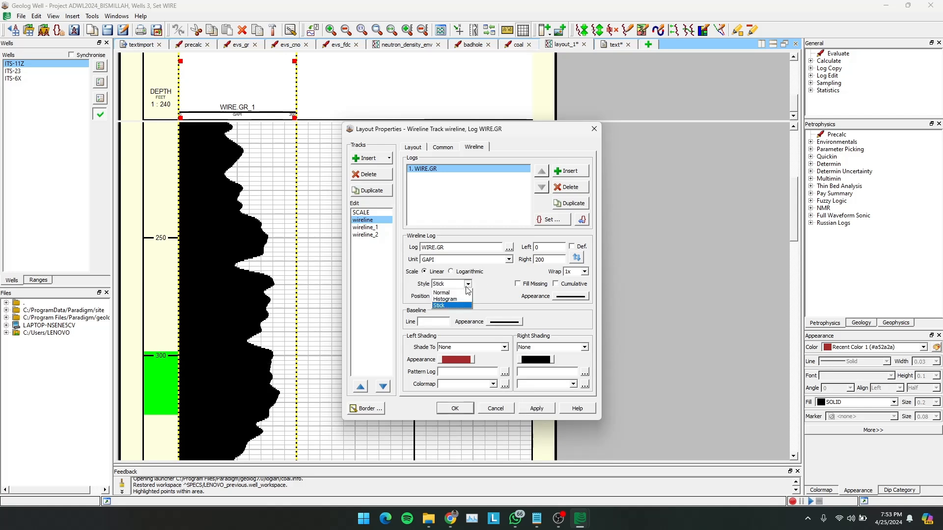
pyautogui.click(459, 299)
pyautogui.click(464, 296)
pyautogui.click(451, 305)
pyautogui.click(536, 408)
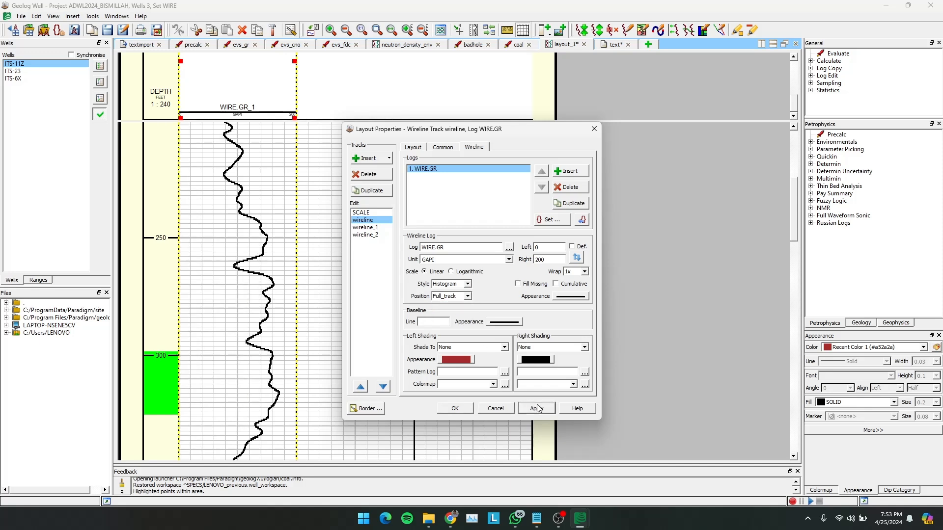
# - Restore the WIRE.GR curve's display style to Normal and apply it
pyautogui.click(467, 284)
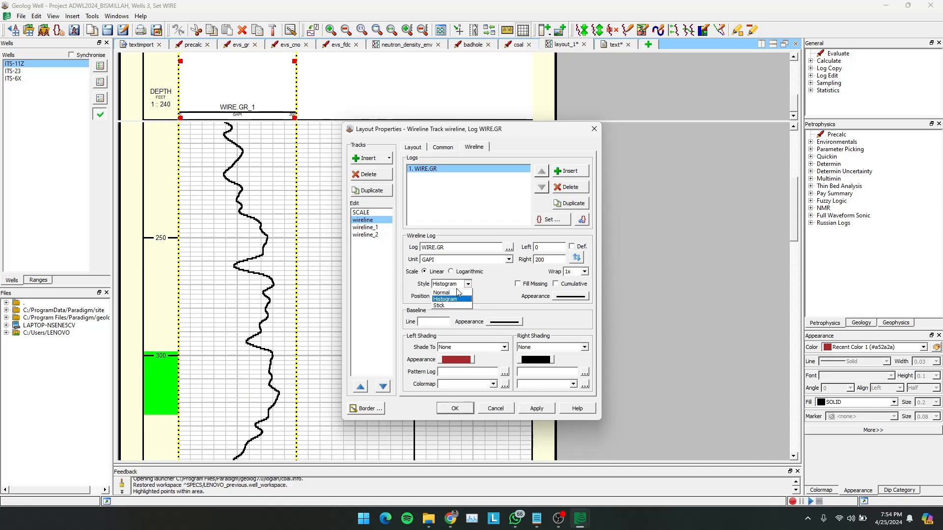
pyautogui.click(455, 293)
pyautogui.click(537, 408)
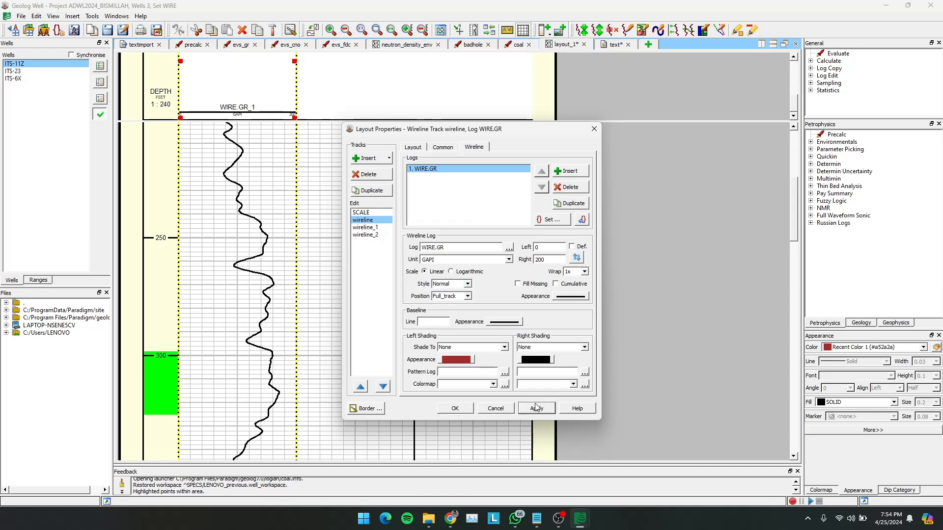
# - Position the WIRE.GR curve in the left half of its track with Left_half and apply it
pyautogui.click(468, 296)
pyautogui.click(461, 311)
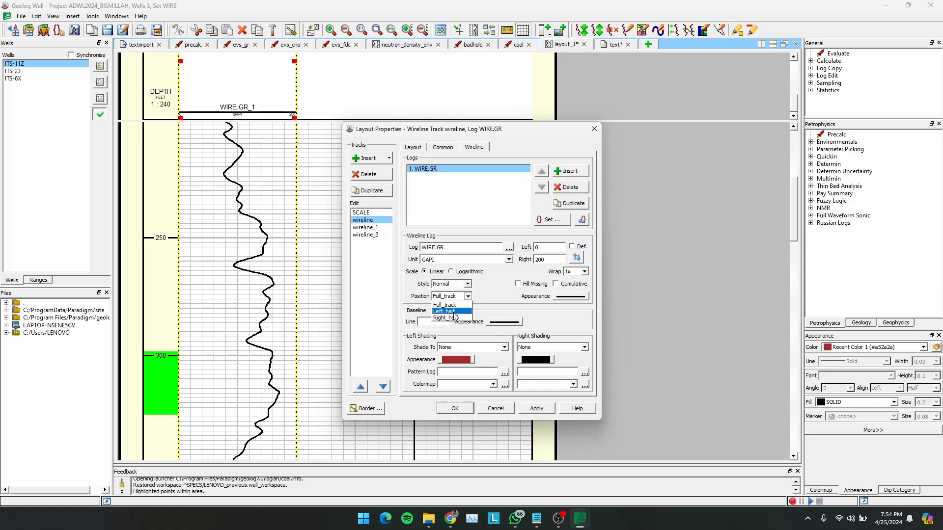
pyautogui.click(536, 408)
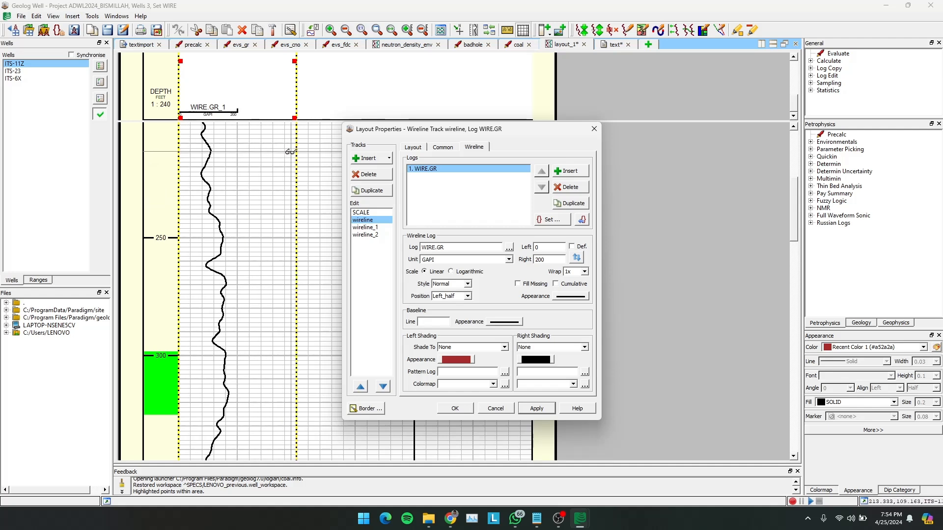
# - Position the WIRE.GR curve in the right half of its track with Right_half and apply it
pyautogui.click(467, 296)
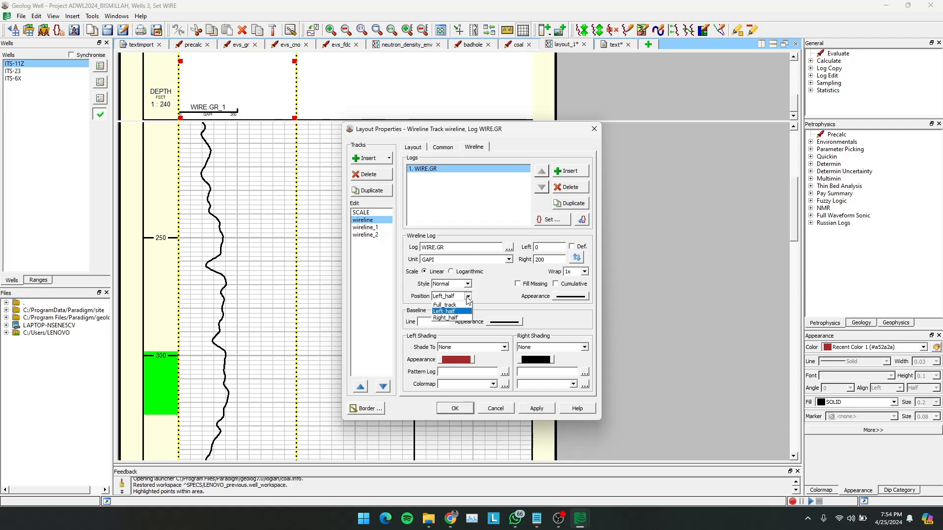
pyautogui.click(460, 318)
pyautogui.click(537, 408)
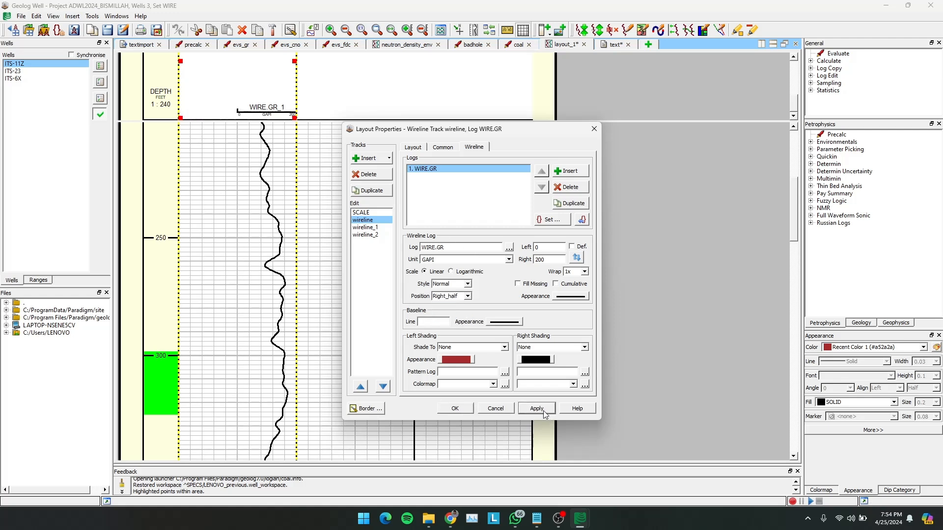
# - Return the WIRE.GR curve's position to Full_track, apply it and close the layout properties
pyautogui.click(467, 296)
pyautogui.click(449, 303)
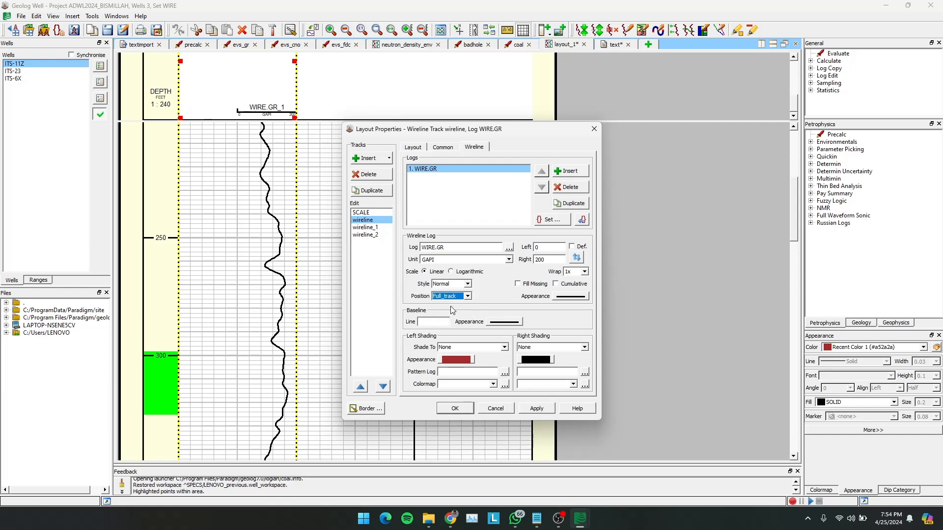
pyautogui.click(537, 408)
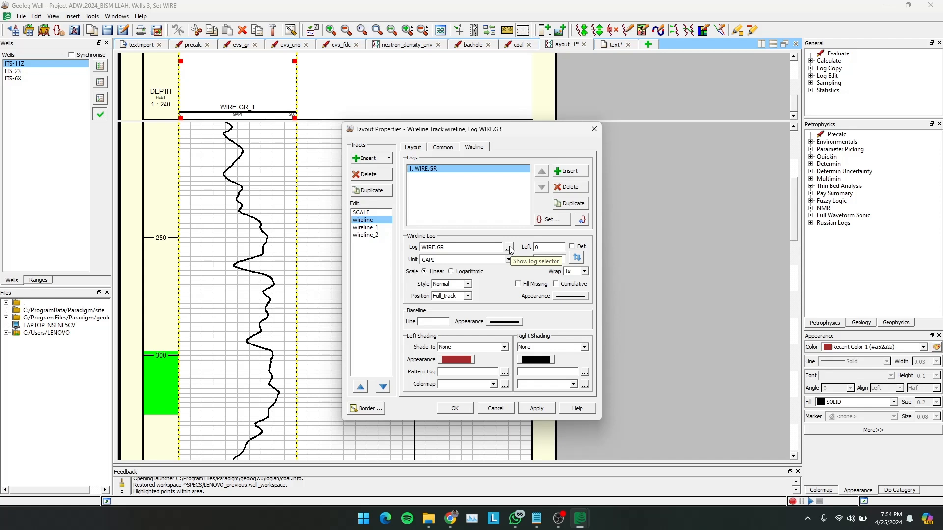
pyautogui.click(463, 408)
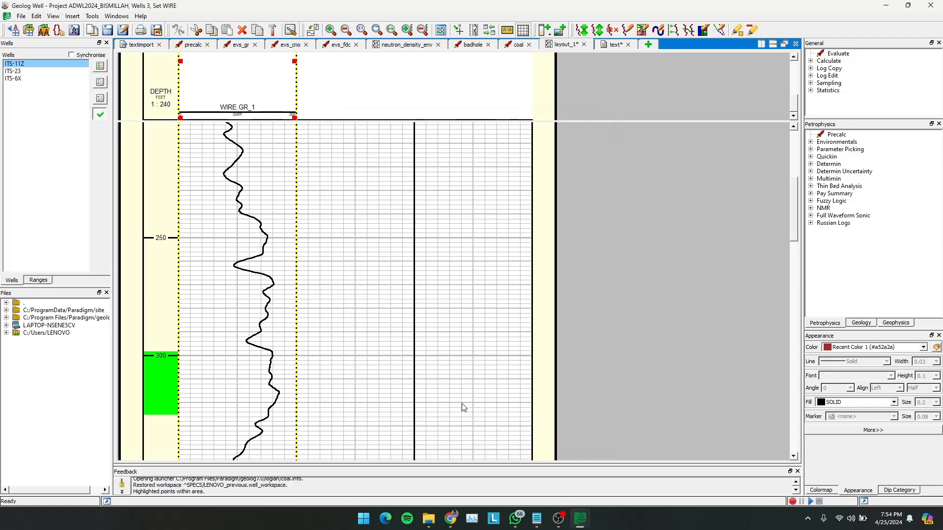
# - Insert the WIRE.ILD log into the empty wireline_1 track with its default scale and apply it
pyautogui.doubleClick(358, 104)
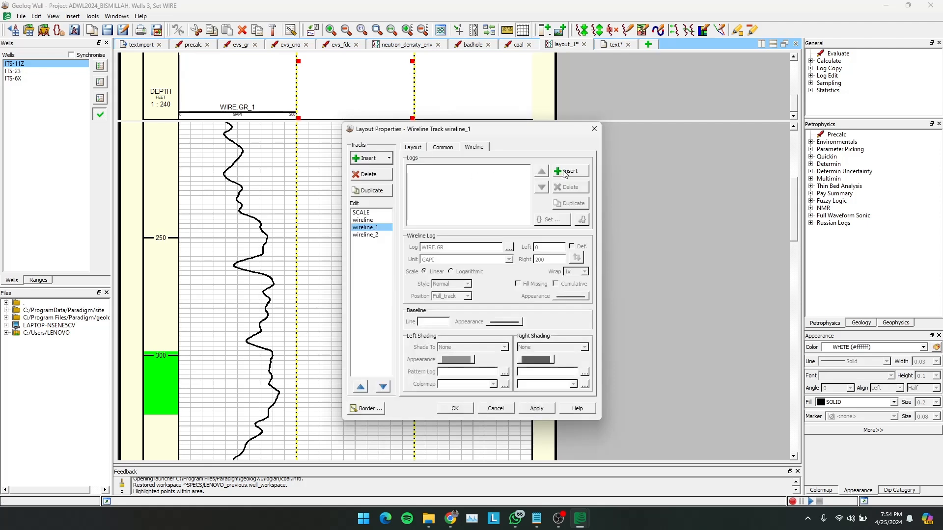
pyautogui.click(564, 172)
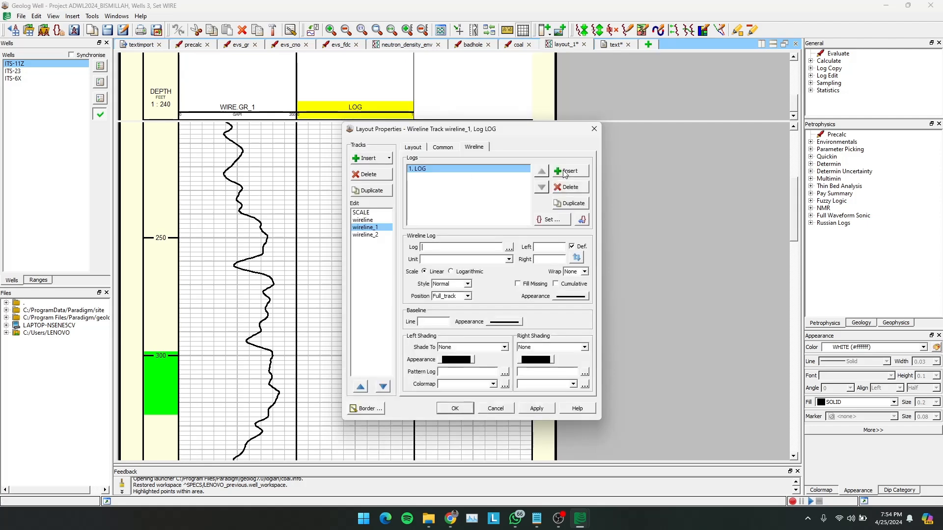
pyautogui.click(508, 248)
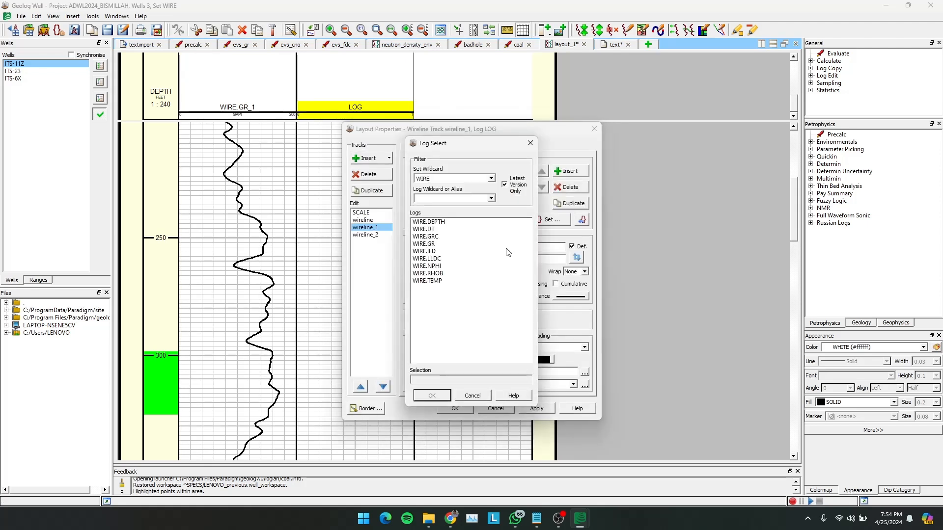
pyautogui.click(434, 251)
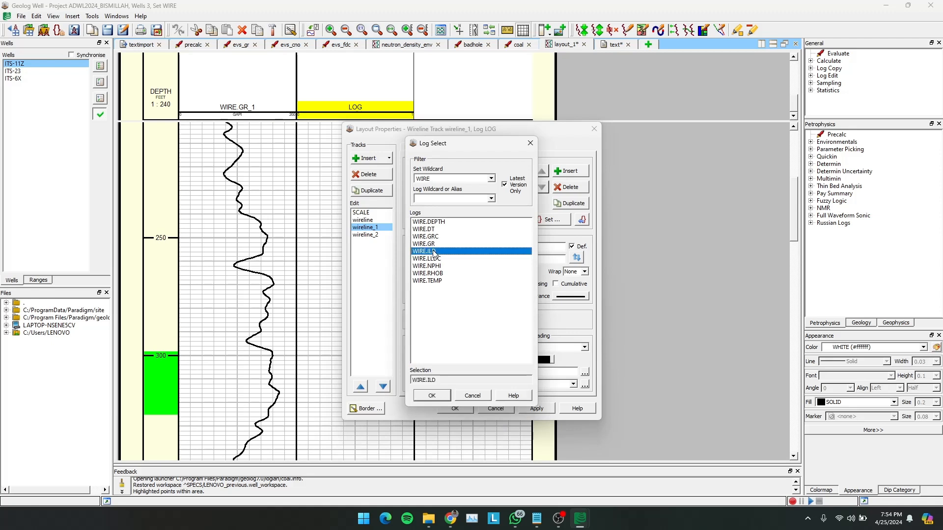
pyautogui.click(432, 395)
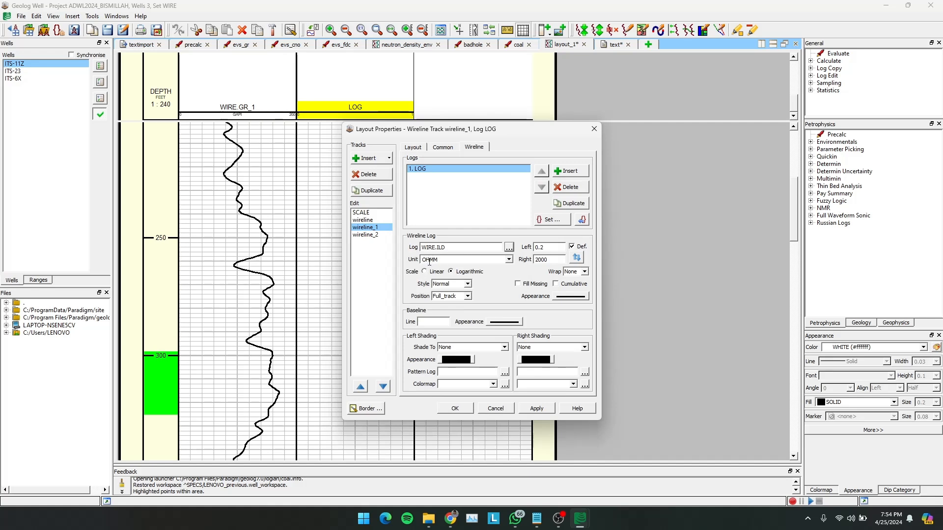
pyautogui.click(510, 259)
pyautogui.click(511, 261)
pyautogui.click(537, 409)
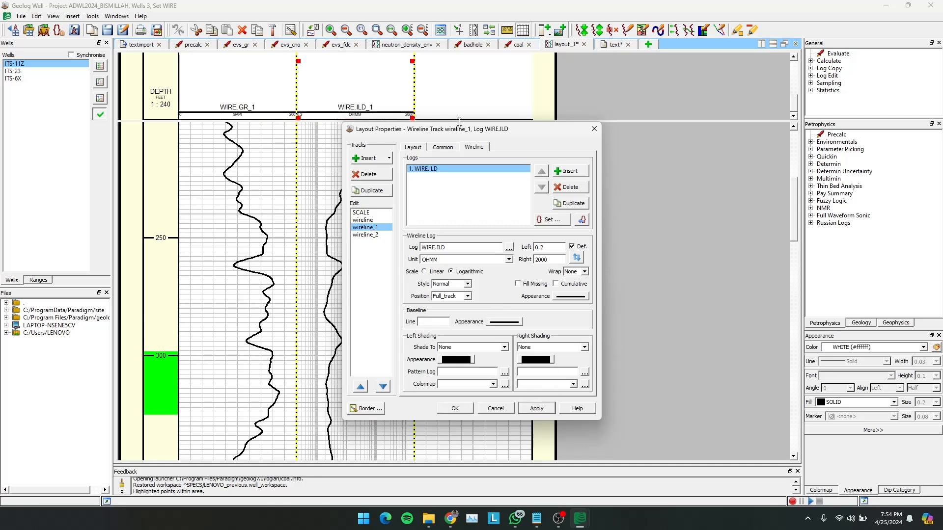
# - Try a linear scale on the WIRE.ILD curve and switch it back to Logarithmic, applying each change
pyautogui.moveTo(469, 134); pyautogui.dragTo(556, 131)
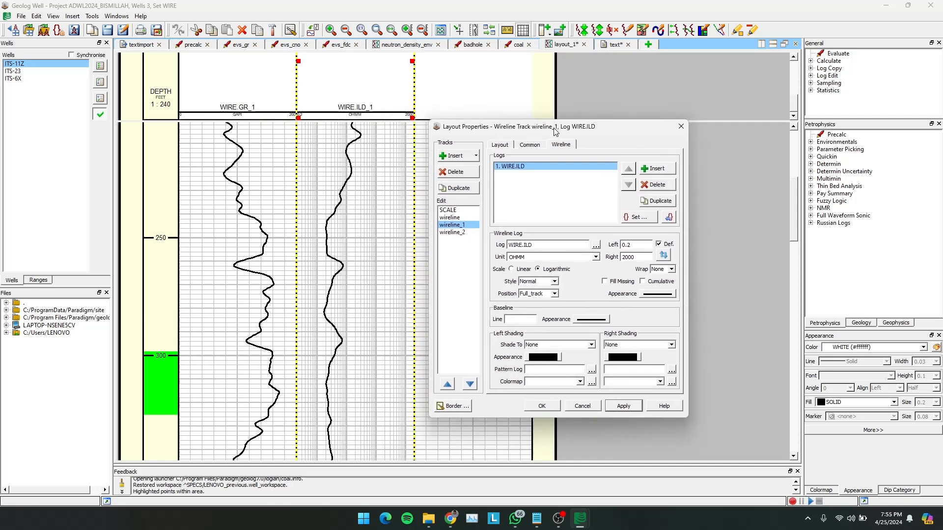
pyautogui.click(511, 269)
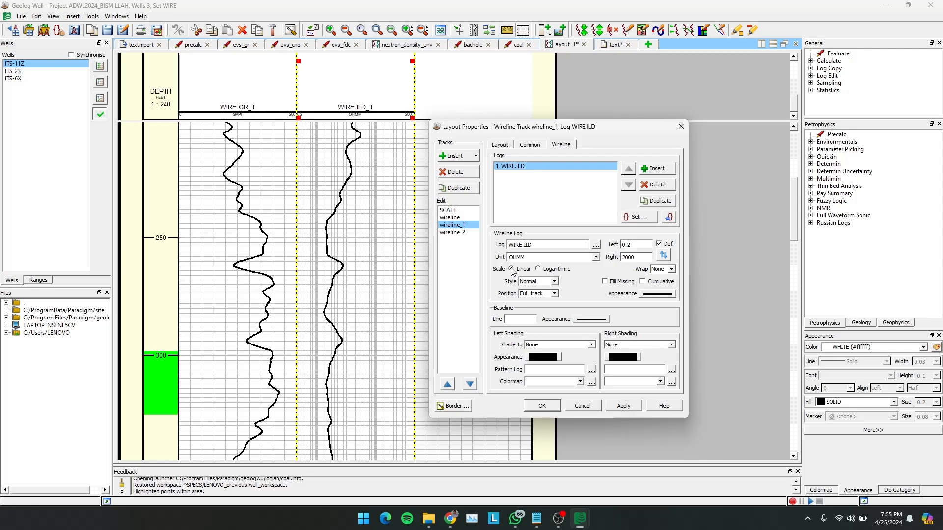
pyautogui.click(614, 406)
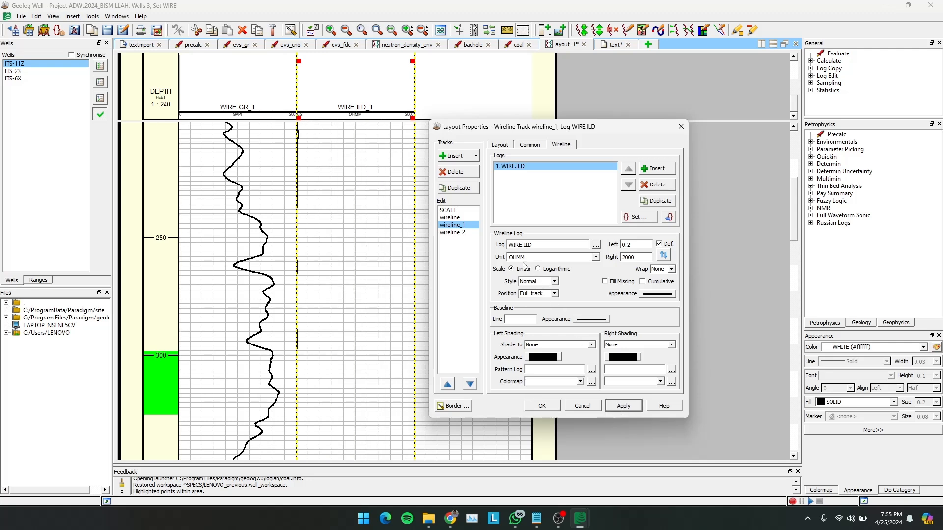
pyautogui.click(539, 270)
pyautogui.click(623, 408)
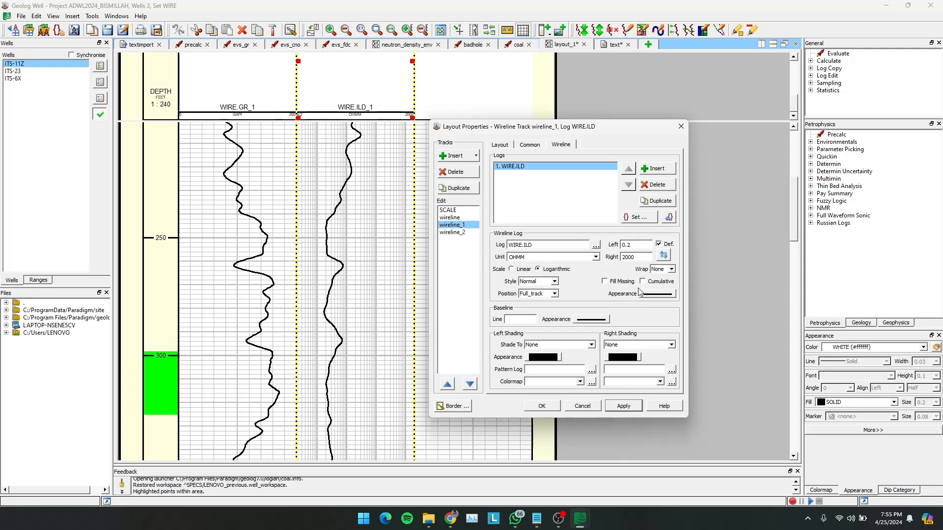
# - Colour the WIRE.ILD curve BLUE_VIOLET (#3533cc), apply it and close the layout properties
pyautogui.click(666, 294)
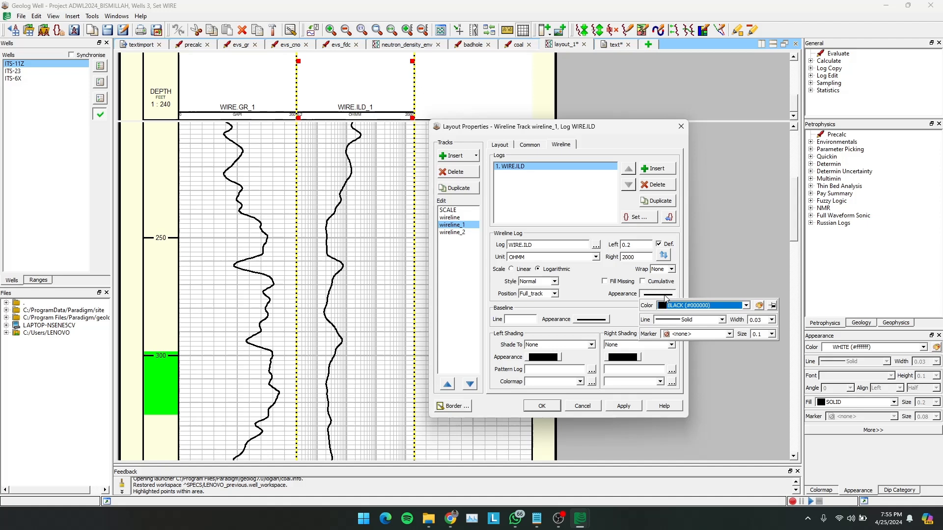
pyautogui.click(693, 309)
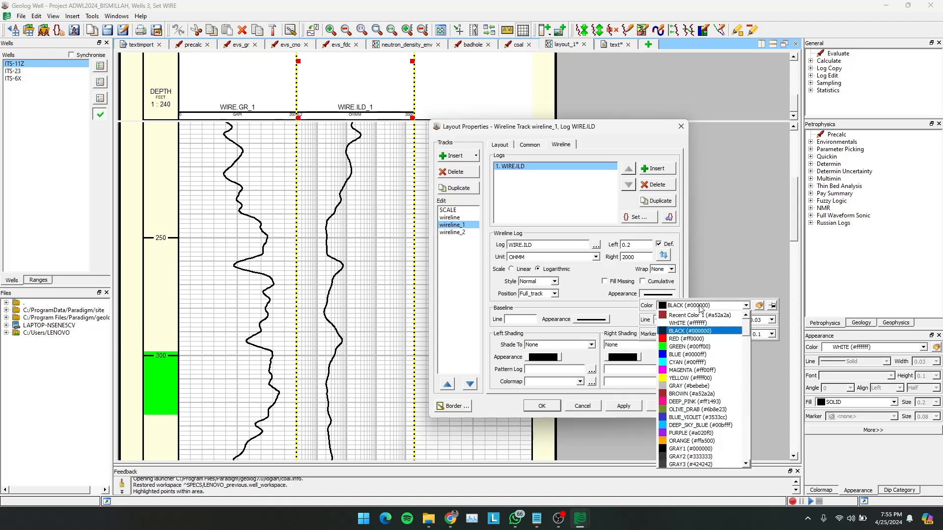
pyautogui.click(690, 418)
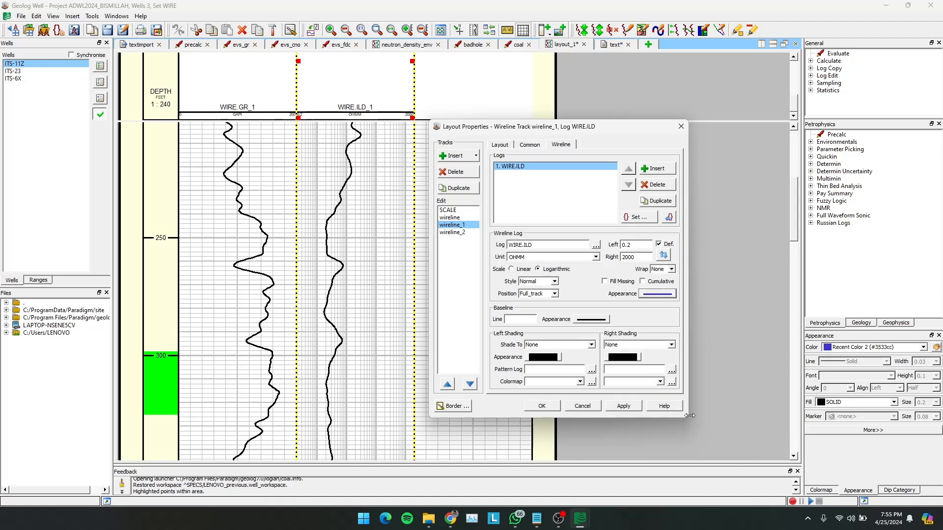
pyautogui.click(622, 406)
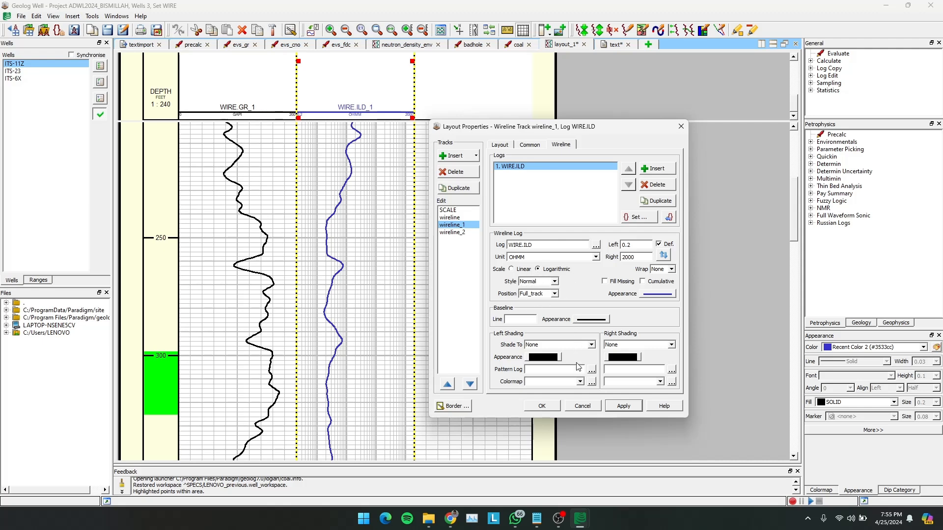
pyautogui.click(538, 405)
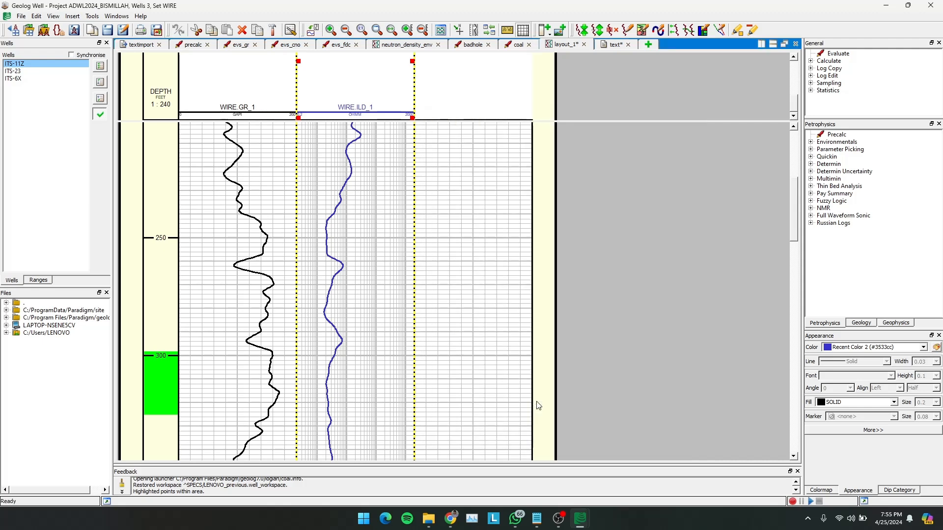
# - Insert a log into the empty wireline_2 track and assign WIRE.RHOB to it
pyautogui.doubleClick(472, 94)
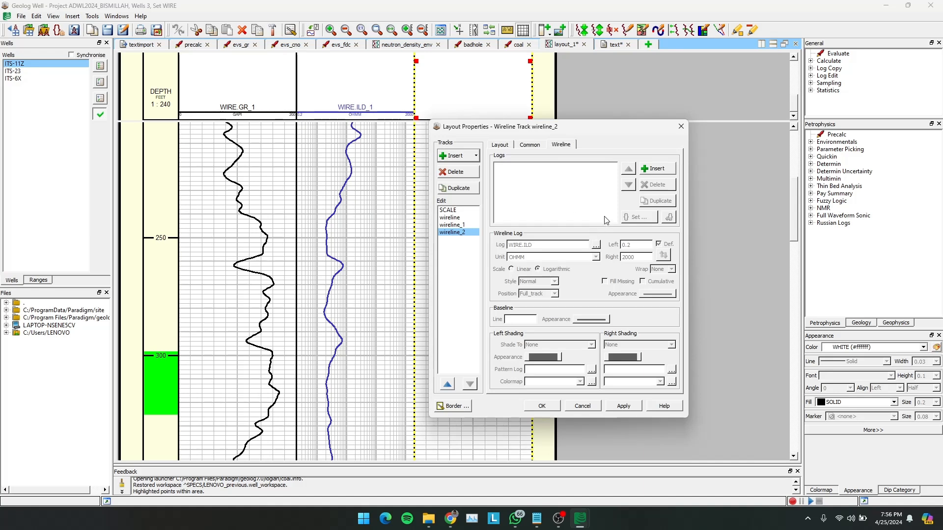
pyautogui.click(653, 169)
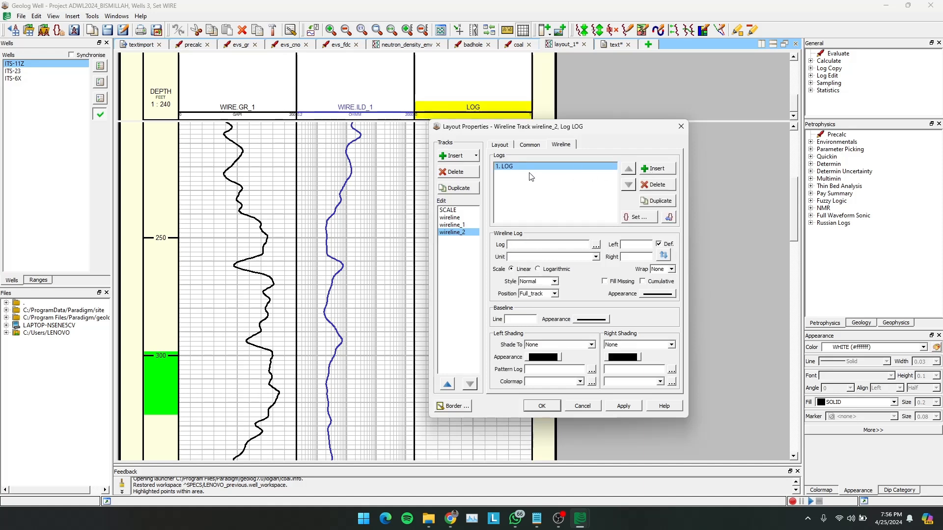
pyautogui.click(595, 245)
pyautogui.click(521, 271)
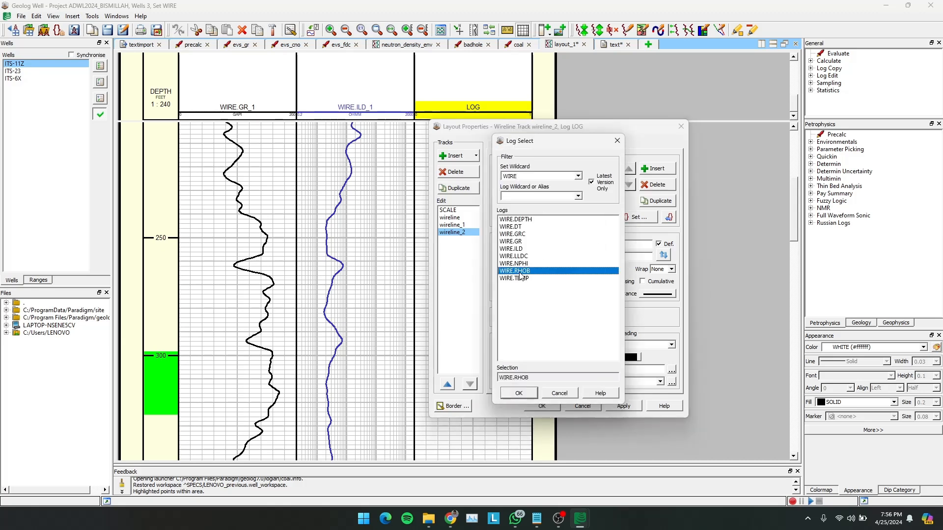
pyautogui.click(516, 393)
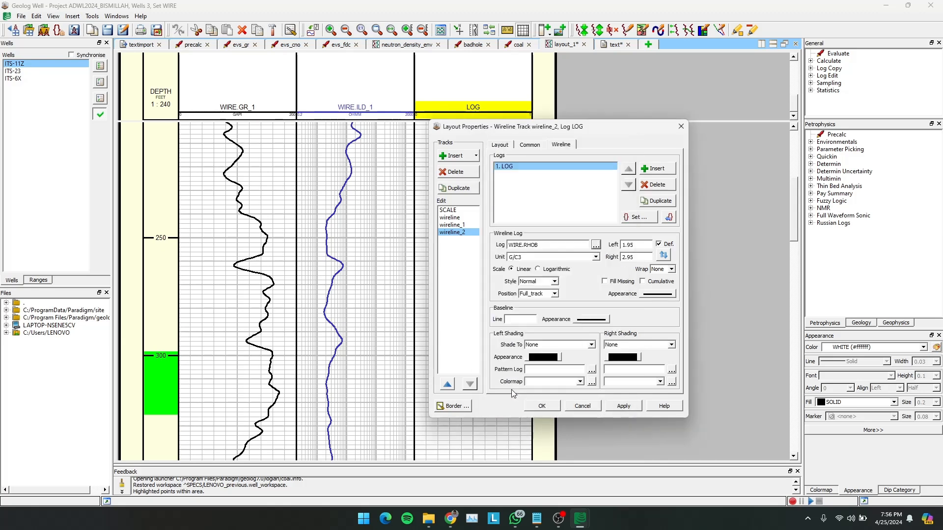
# - Set the WIRE.RHOB scale limits to 1.65 on the left and 2.65 on the right
pyautogui.click(634, 247)
pyautogui.write('65')
pyautogui.write('2.85')
pyautogui.press('BackSpace')
pyautogui.press('BackSpace')
pyautogui.write('656')
# - Colour the WIRE.RHOB curve RED (#ff0000), apply it and move the layout properties dialog clear of the wireline_2 track
pyautogui.click(650, 294)
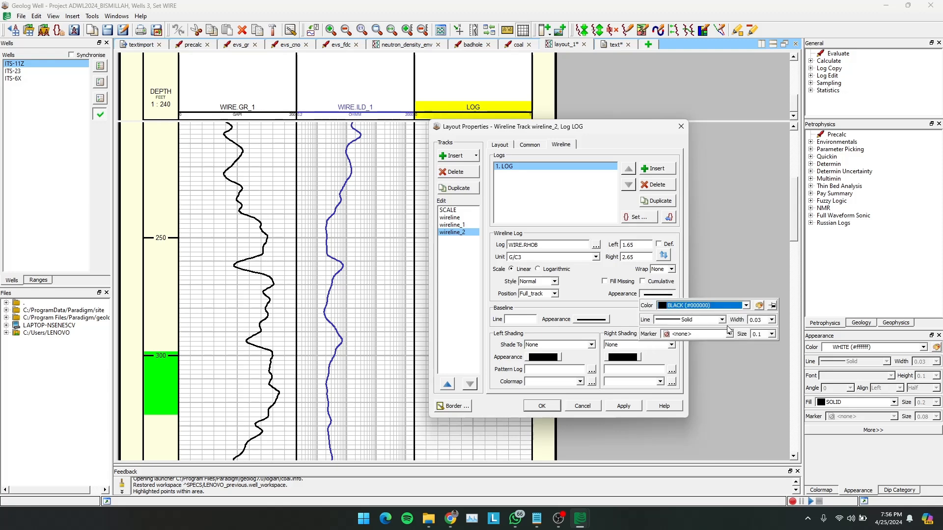
pyautogui.click(746, 306)
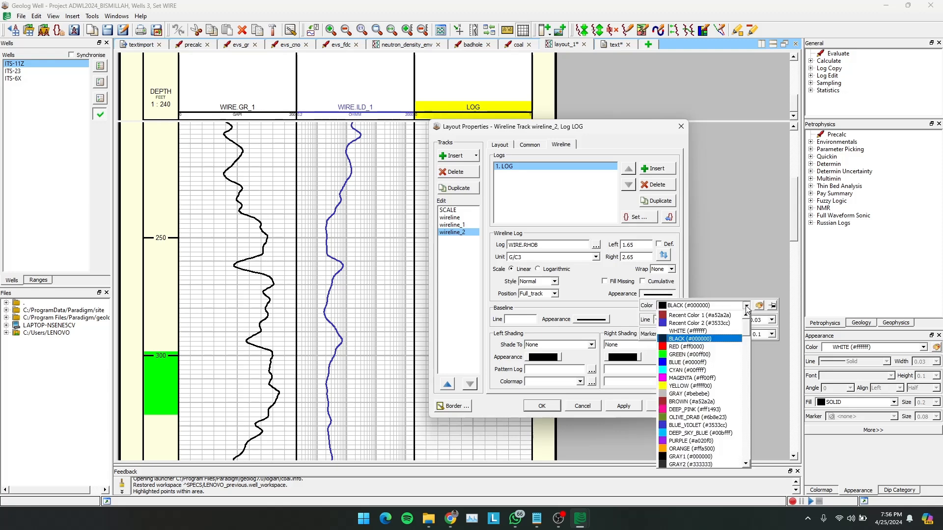
pyautogui.click(678, 347)
pyautogui.click(623, 406)
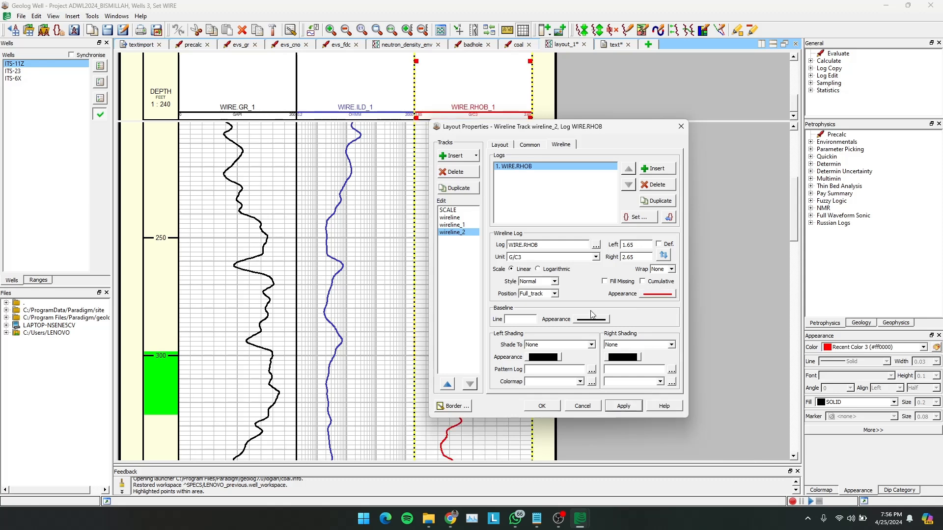
pyautogui.moveTo(544, 132); pyautogui.dragTo(669, 133)
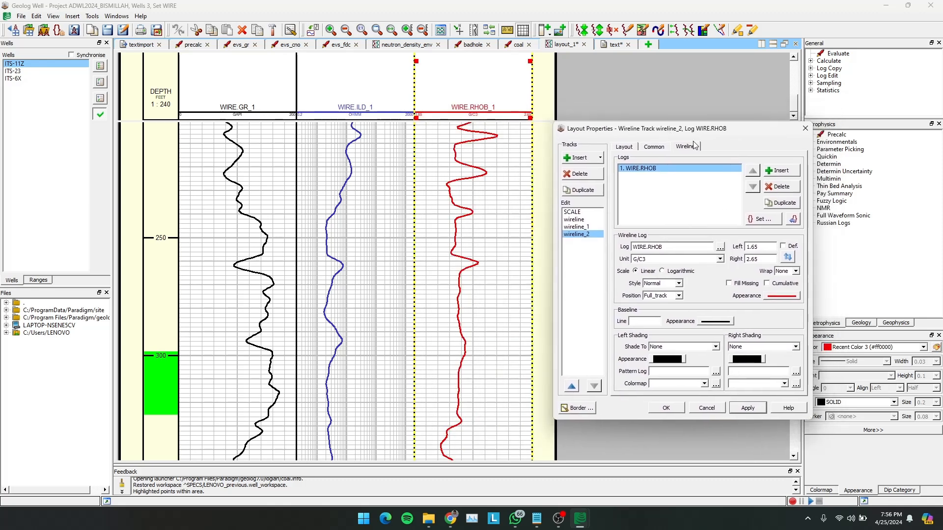
# - Insert a second log into the wireline_2 track and assign WIRE.NPHI to it
pyautogui.click(775, 172)
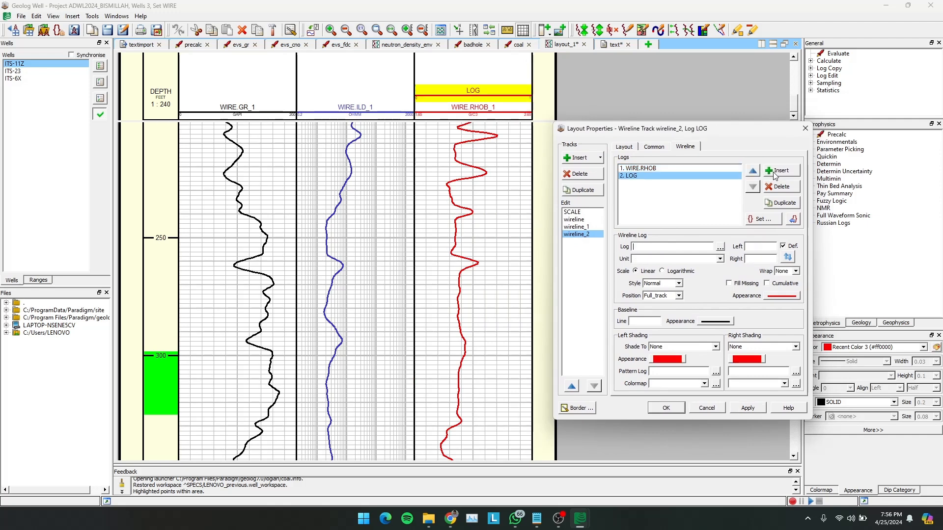
pyautogui.click(719, 247)
pyautogui.click(644, 265)
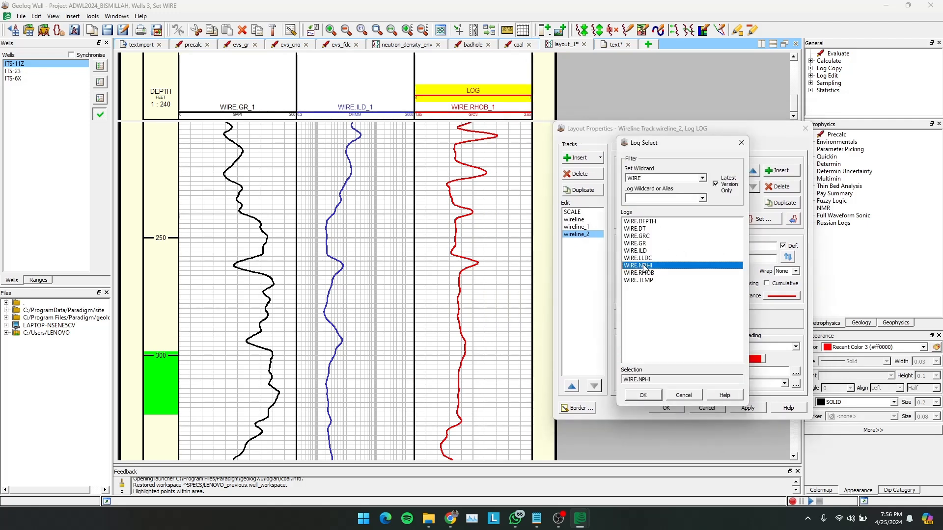
pyautogui.click(641, 396)
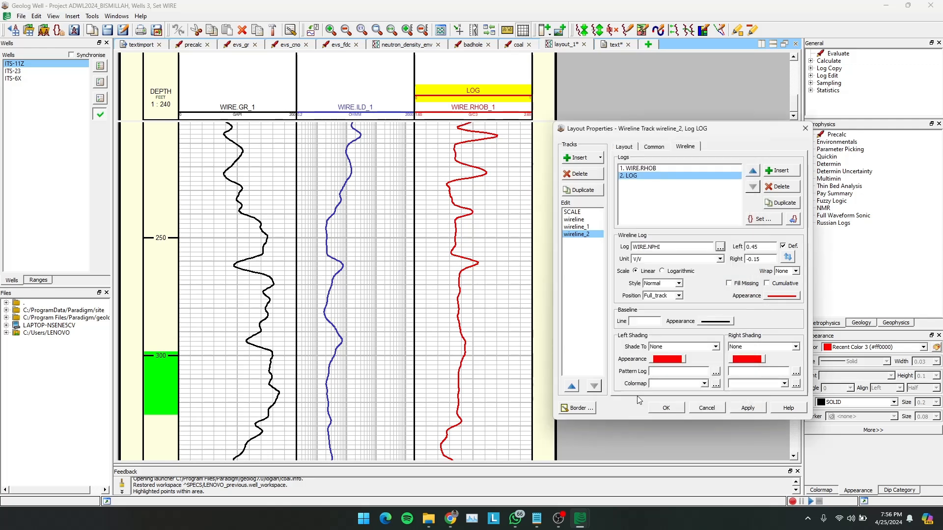
# - Set the WIRE.NPHI scale limits to 0.65 on the left and 0 on the right
pyautogui.click(762, 248)
pyautogui.write('5')
pyautogui.press('Tab')
pyautogui.write('0')
pyautogui.moveTo(757, 247); pyautogui.dragTo(746, 248)
pyautogui.click(750, 259)
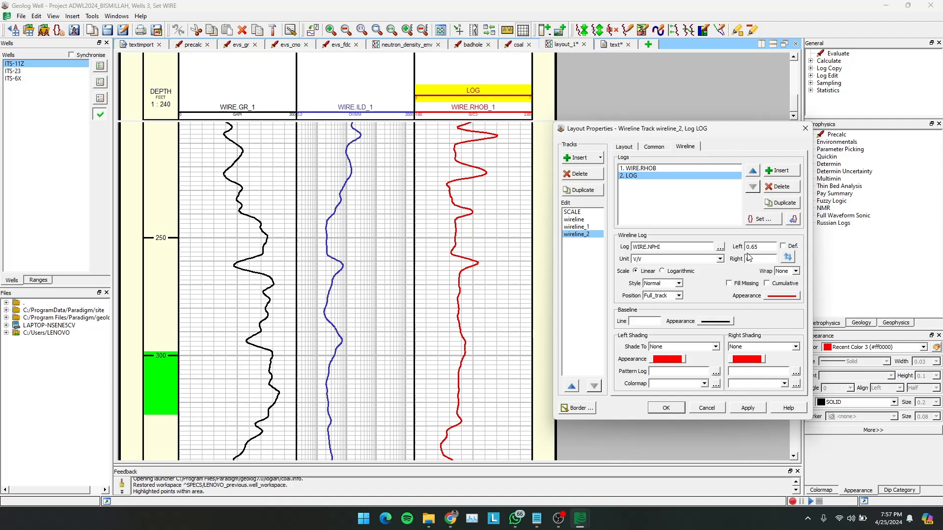
# - Colour the WIRE.NPHI curve CYAN (#00ffff), apply it and close the layout properties
pyautogui.click(781, 297)
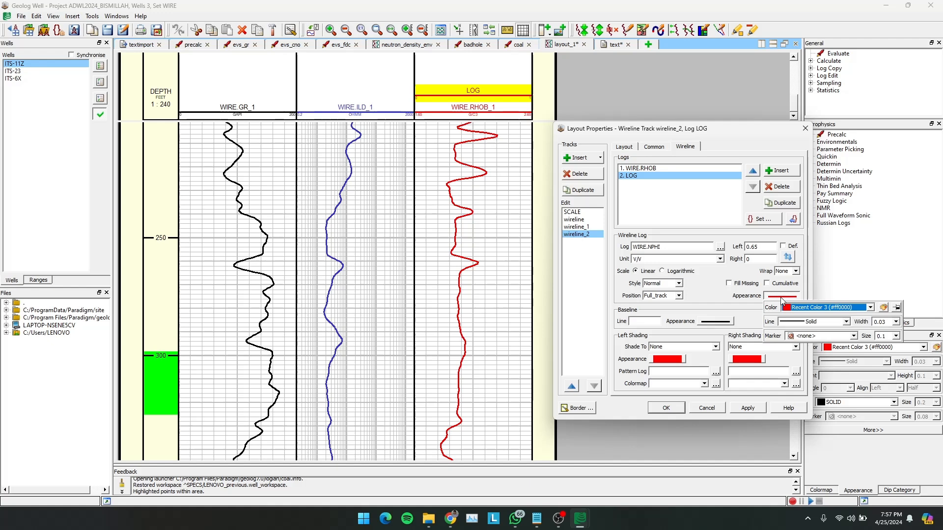
pyautogui.click(828, 308)
pyautogui.click(809, 380)
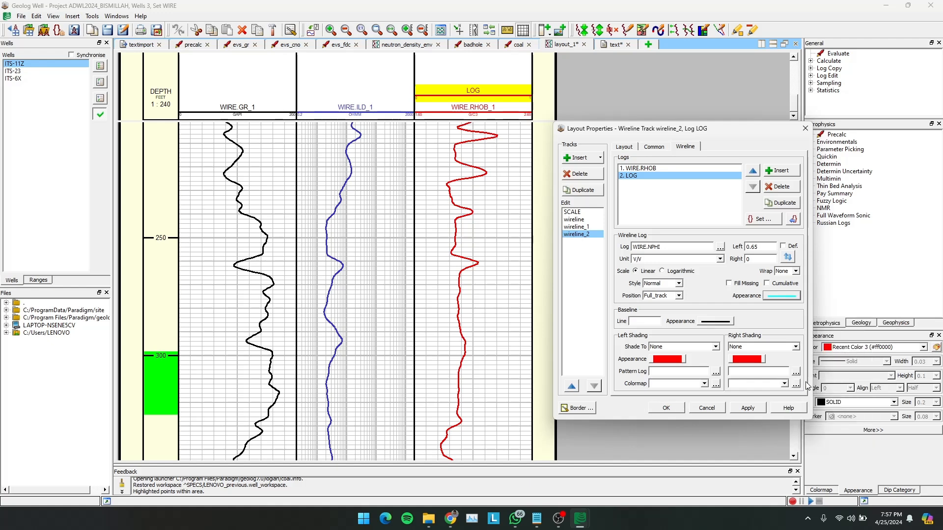
pyautogui.click(748, 408)
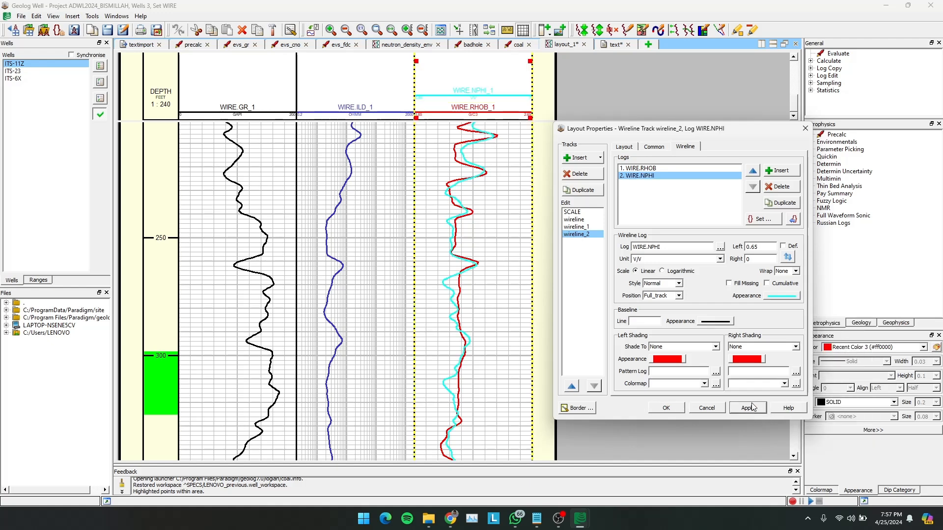
pyautogui.click(667, 408)
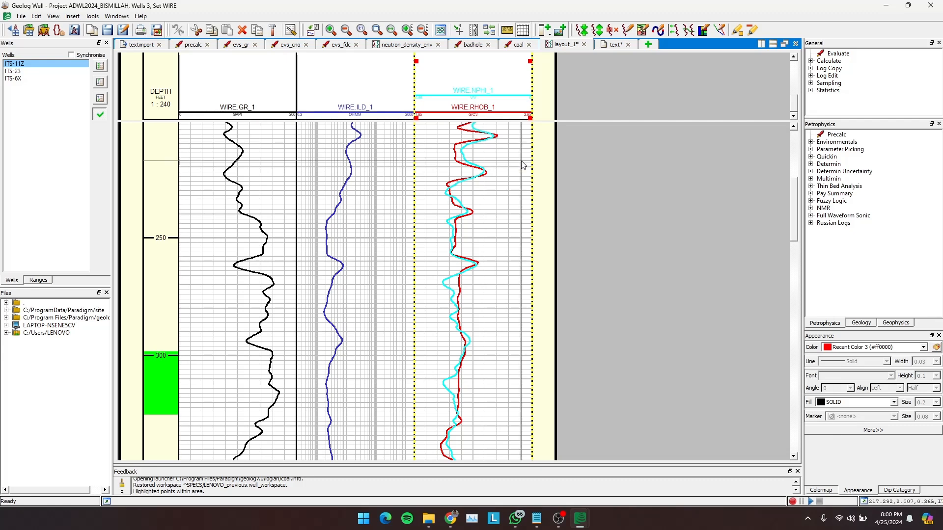
# - Review the wireline_2 track's properties and examine the overlaid WIRE.NPHI and WIRE.RHOB curves along the well depth
pyautogui.doubleClick(503, 74)
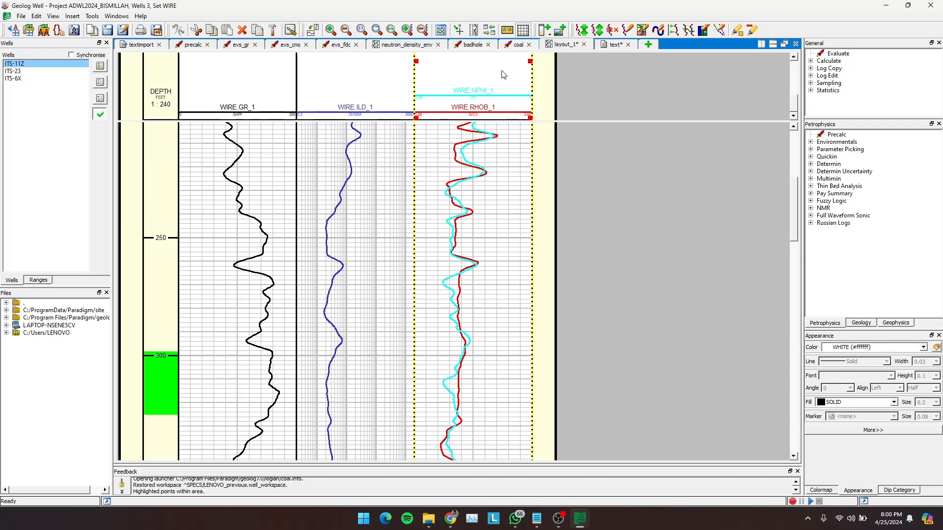
pyautogui.moveTo(653, 131); pyautogui.dragTo(686, 148)
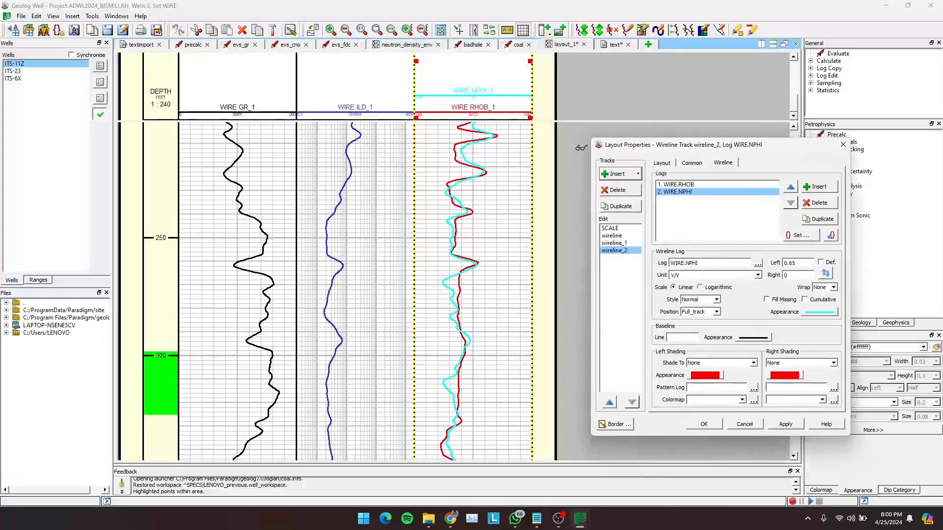
pyautogui.scroll(1, 521, 115)
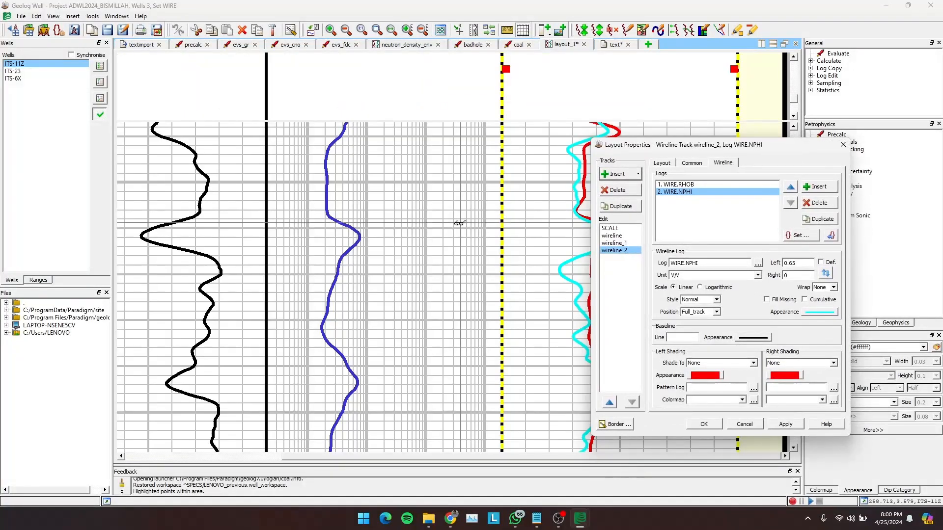
pyautogui.scroll(-1, 403, 128)
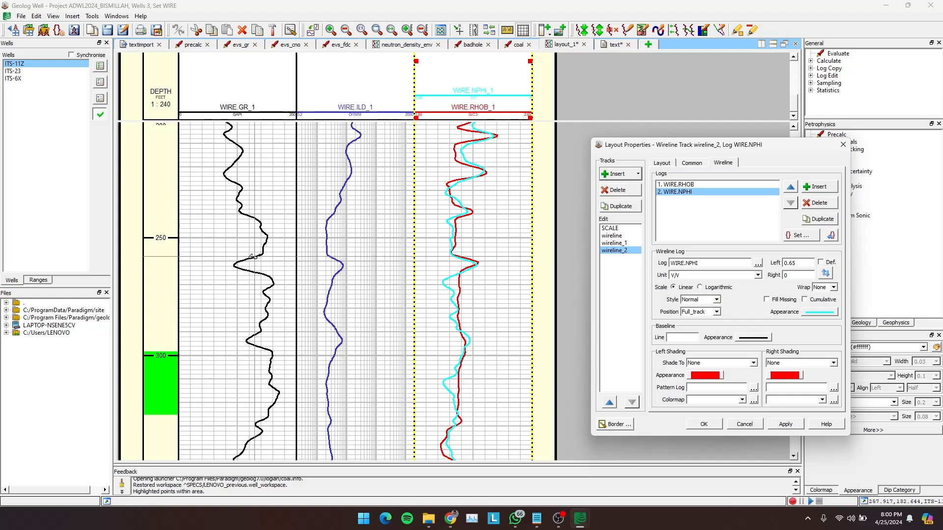
pyautogui.scroll(2, 251, 309)
pyautogui.scroll(-8, 254, 303)
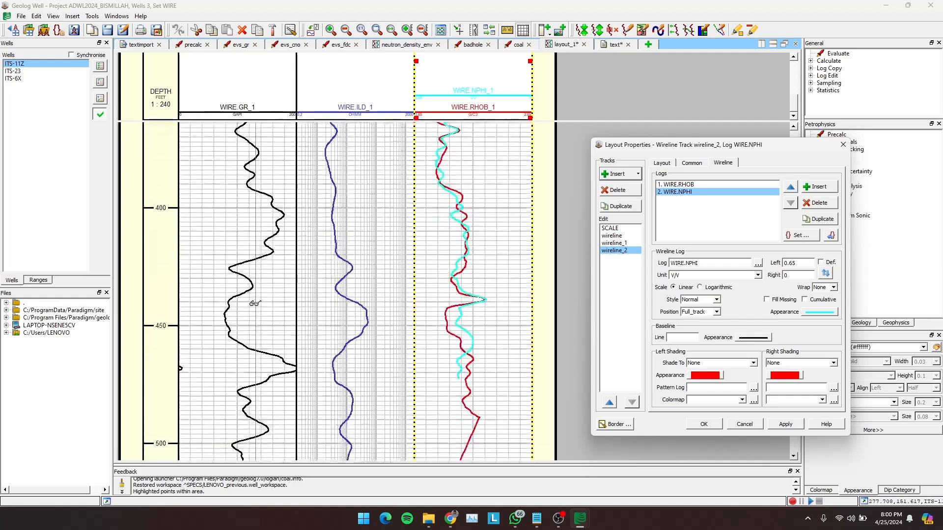
pyautogui.click(839, 146)
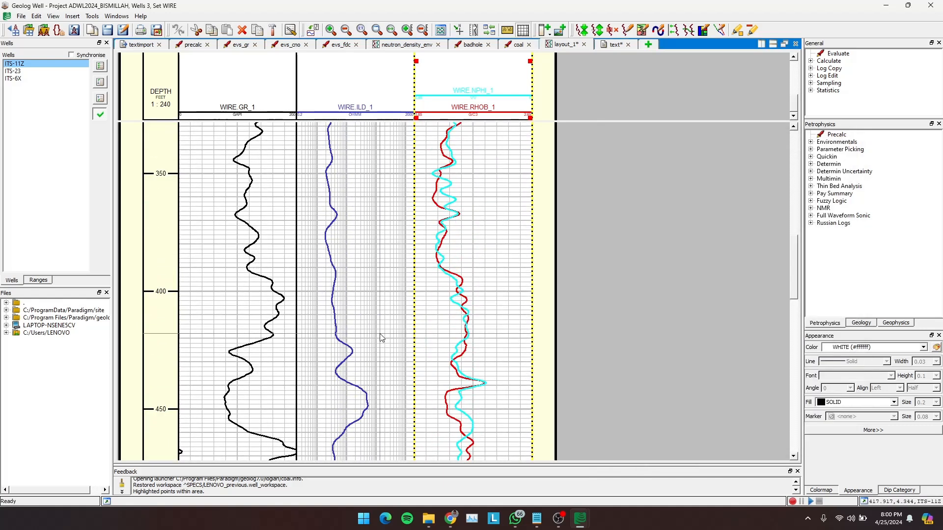
pyautogui.scroll(-15, 379, 333)
pyautogui.scroll(20, 379, 334)
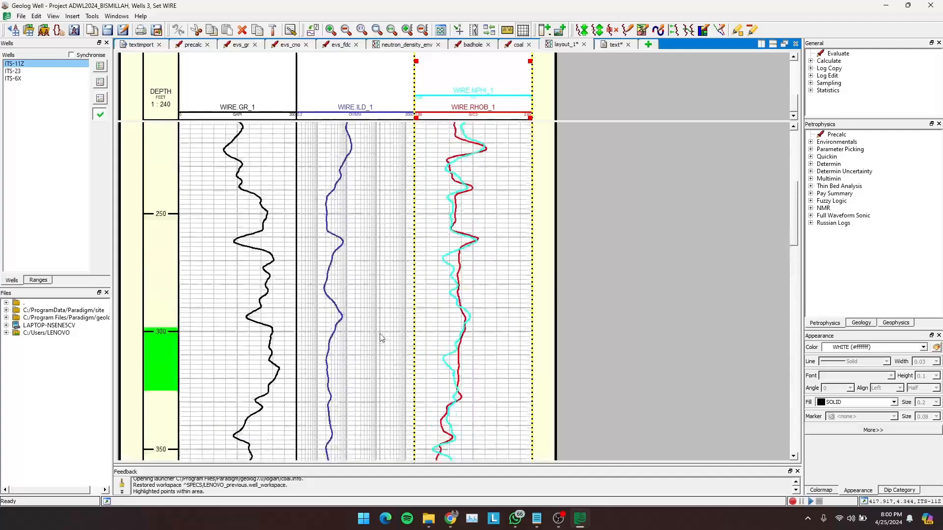
# - Cancel the green area highlight on the depth track
pyautogui.click(155, 392)
pyautogui.rightClick(156, 393)
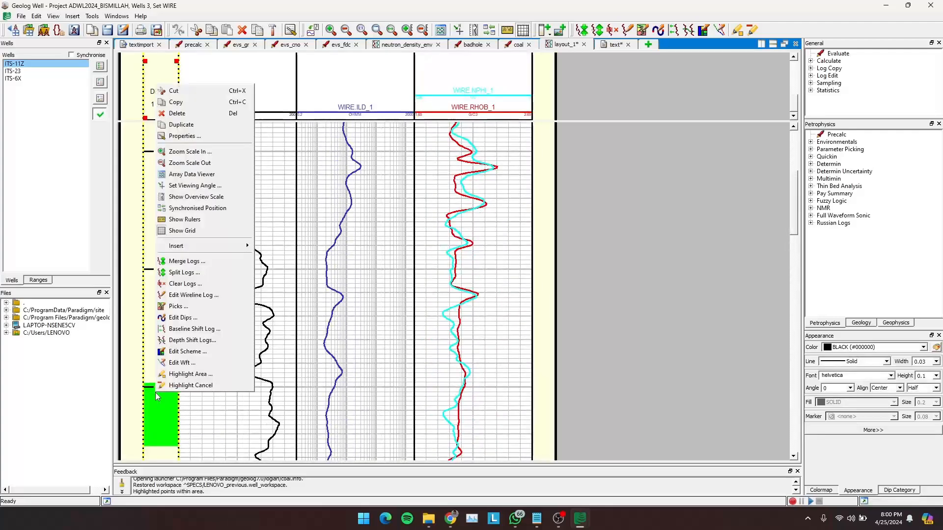
pyautogui.click(196, 385)
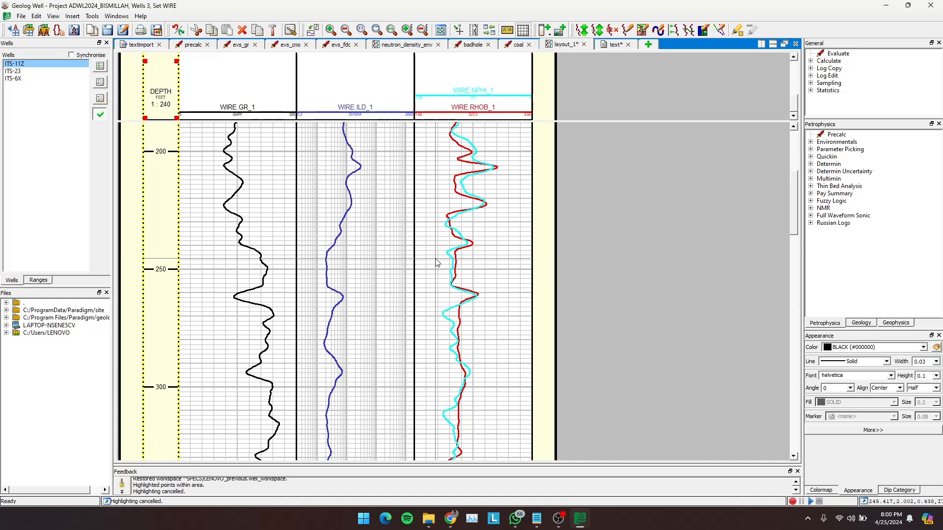
# - Examine the GR, ILD, RHOB and NPHI curves over the well's depth, comparing where RHOB and NPHI separate
pyautogui.scroll(8, 513, 224)
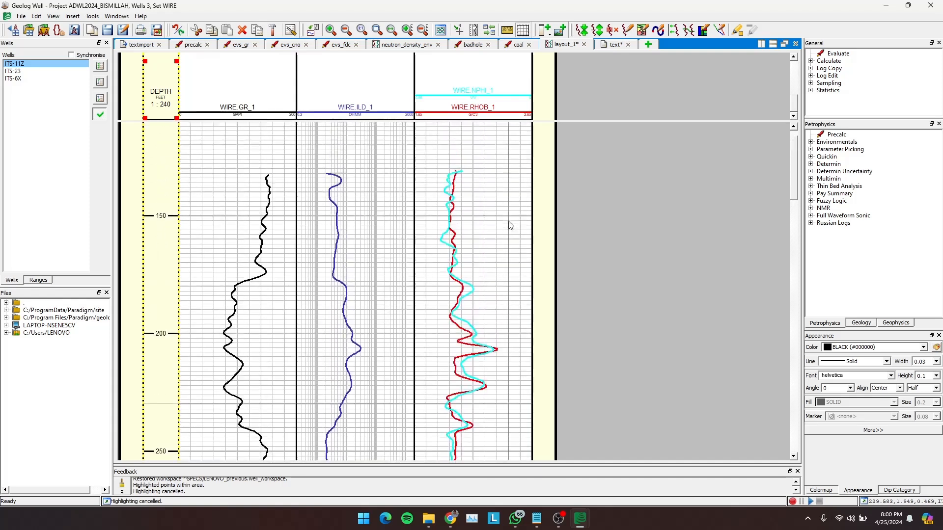
pyautogui.scroll(-8, 510, 225)
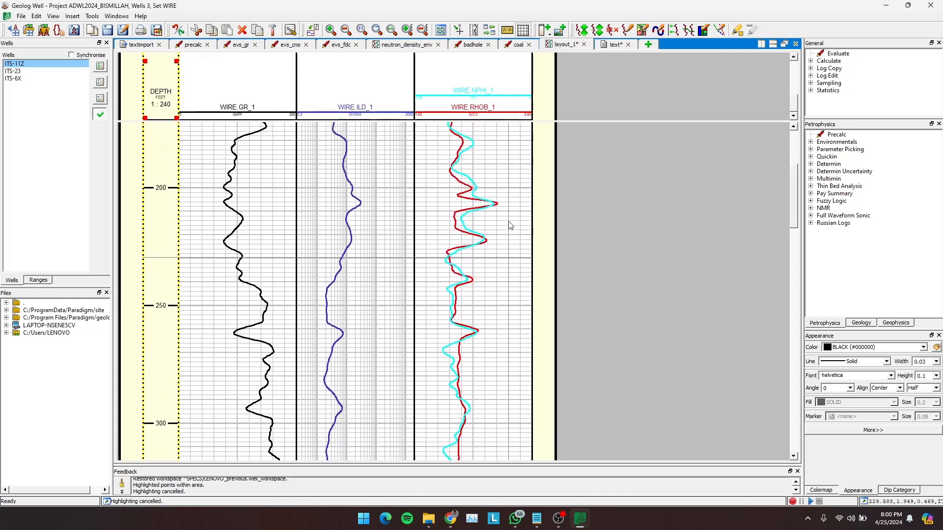
pyautogui.scroll(-8, 510, 225)
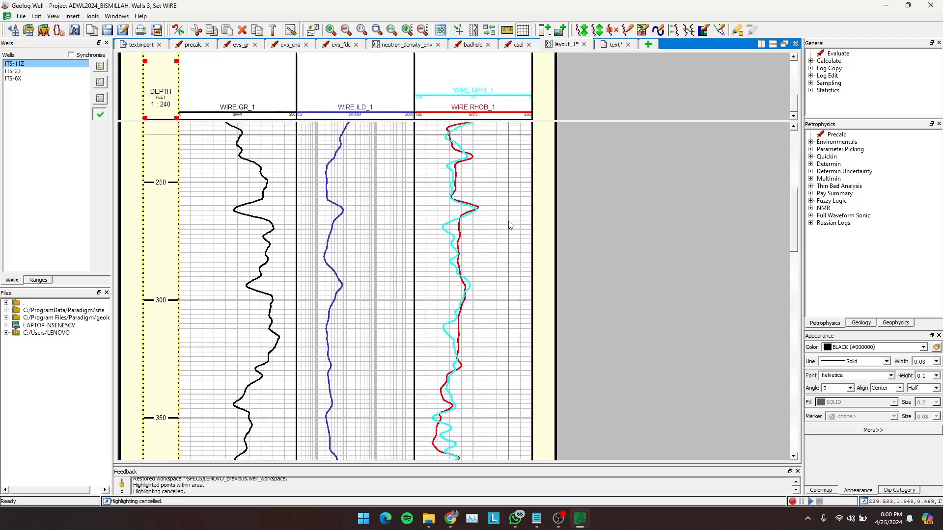
pyautogui.scroll(-20, 289, 264)
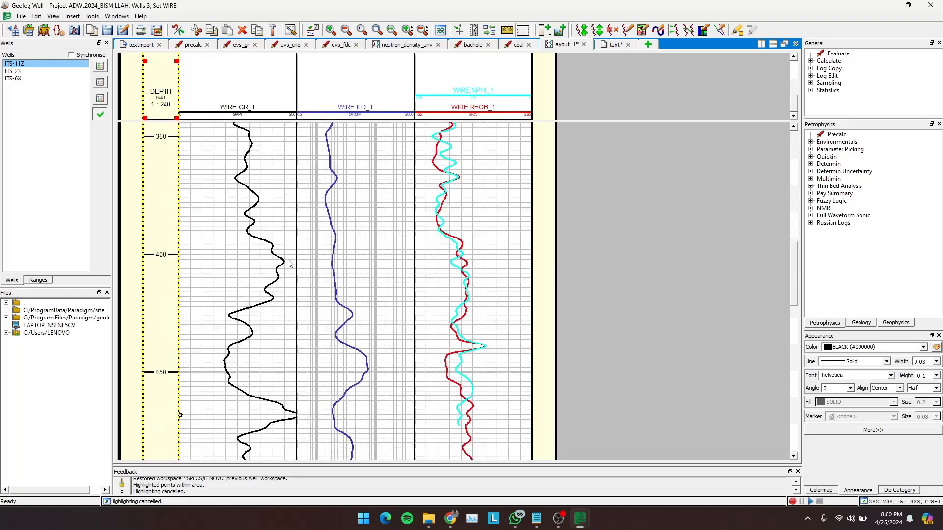
pyautogui.scroll(2, 290, 263)
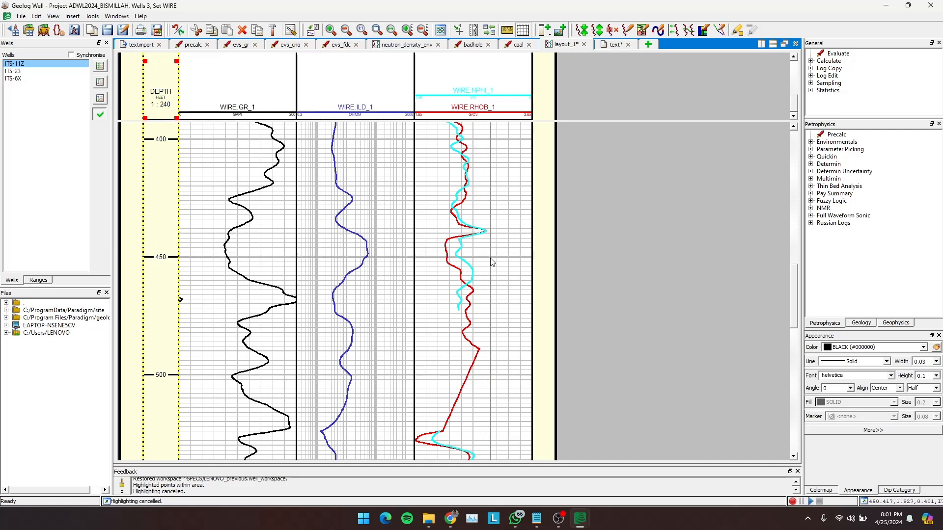
pyautogui.scroll(3, 486, 265)
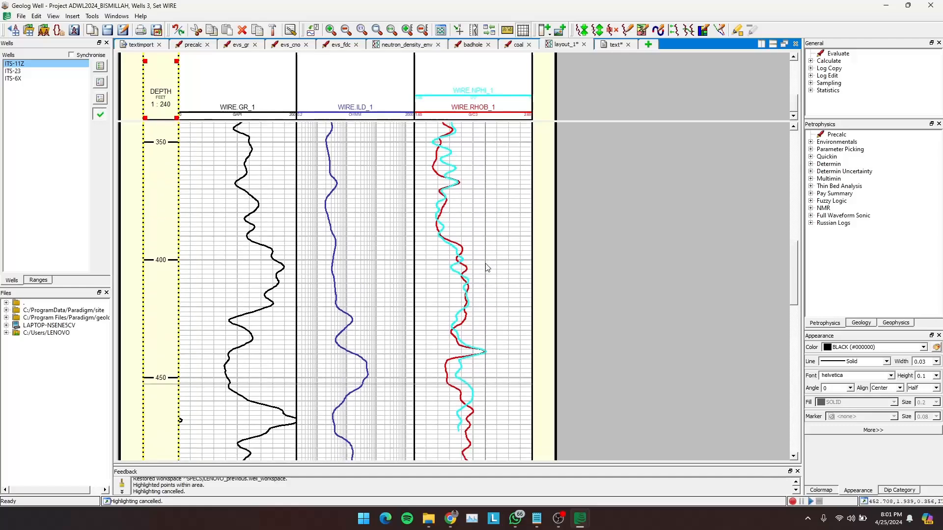
pyautogui.scroll(4, 486, 267)
# - Set the left shading of the WIRE.RHOB curve in the wireline_2 track to shade to WIRE.NPHI
pyautogui.click(493, 335)
pyautogui.doubleClick(492, 335)
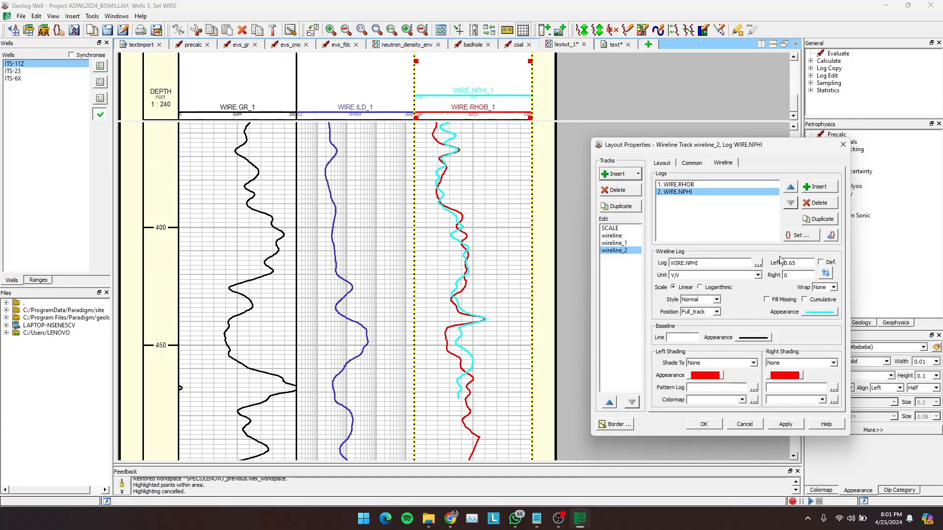
pyautogui.click(689, 185)
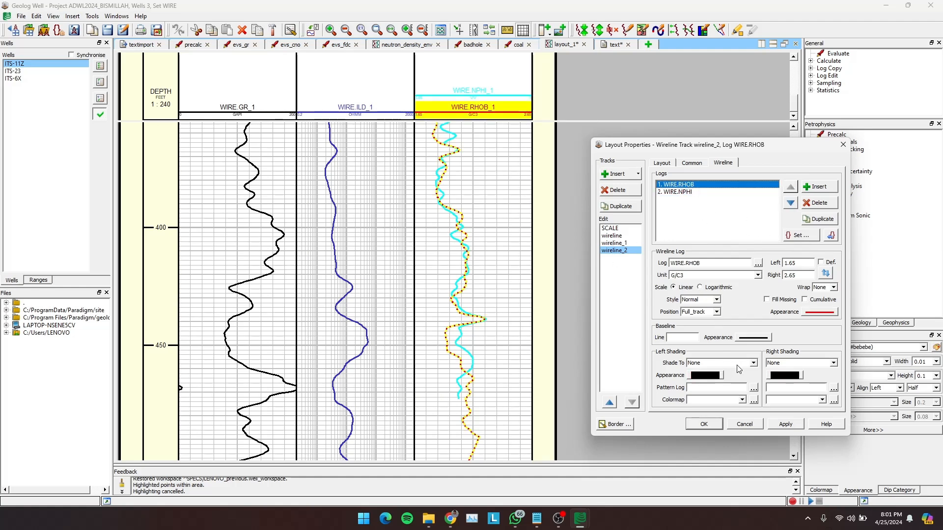
pyautogui.click(754, 364)
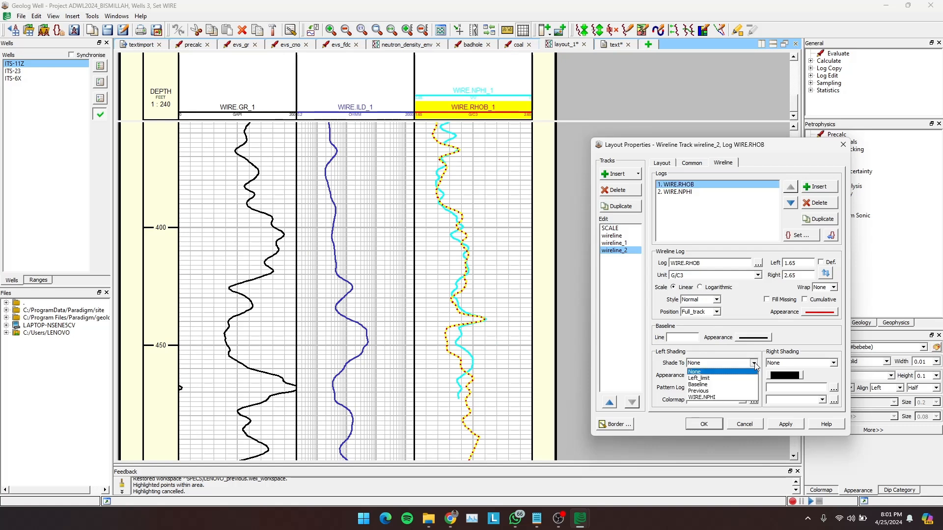
pyautogui.click(706, 398)
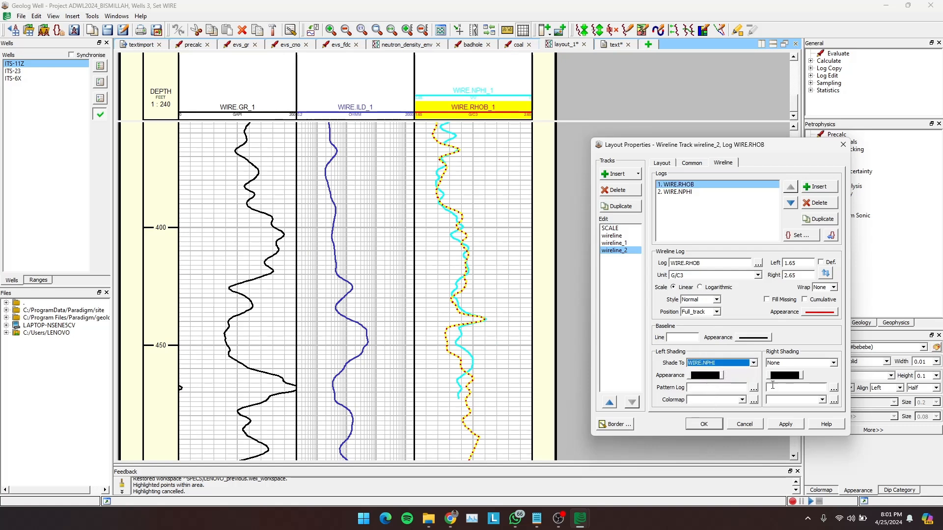
# - Give the left shading of the WIRE.RHOB curve a solid yellow fill and apply it
pyautogui.click(705, 385)
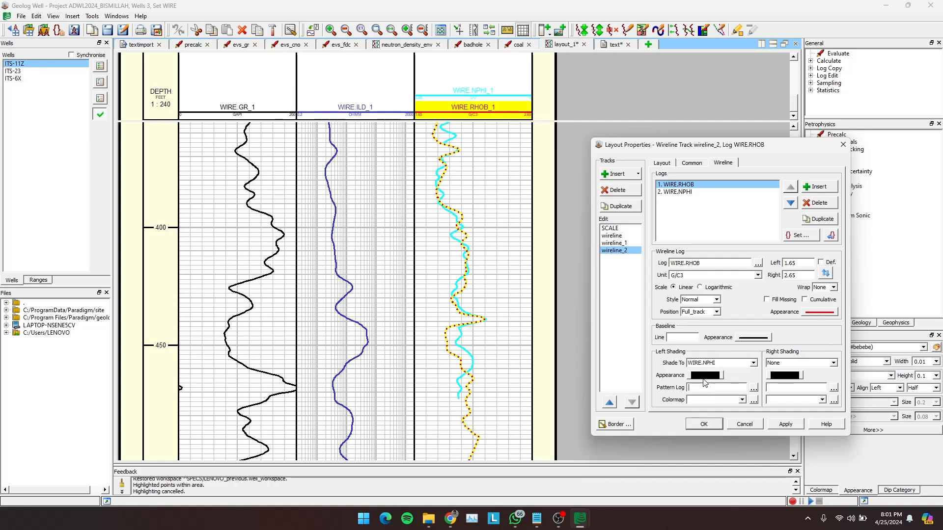
pyautogui.click(703, 378)
pyautogui.click(747, 401)
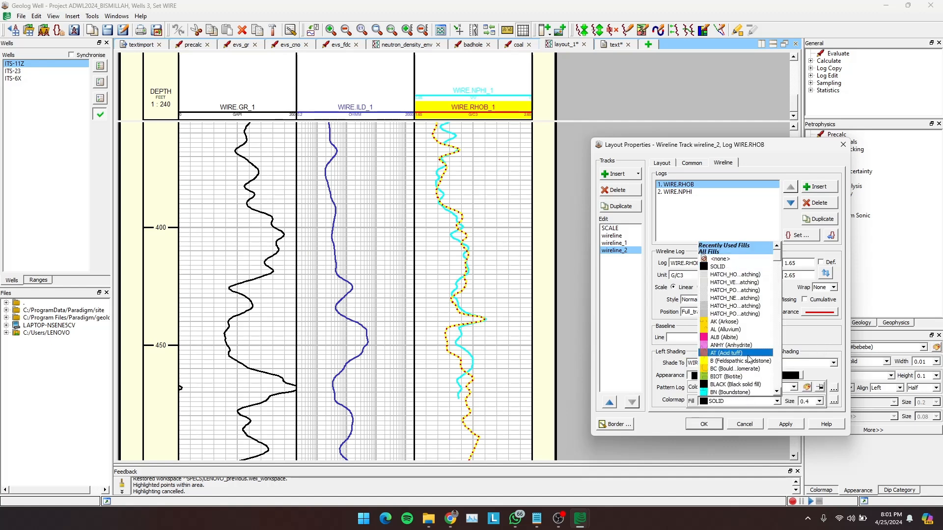
pyautogui.click(794, 388)
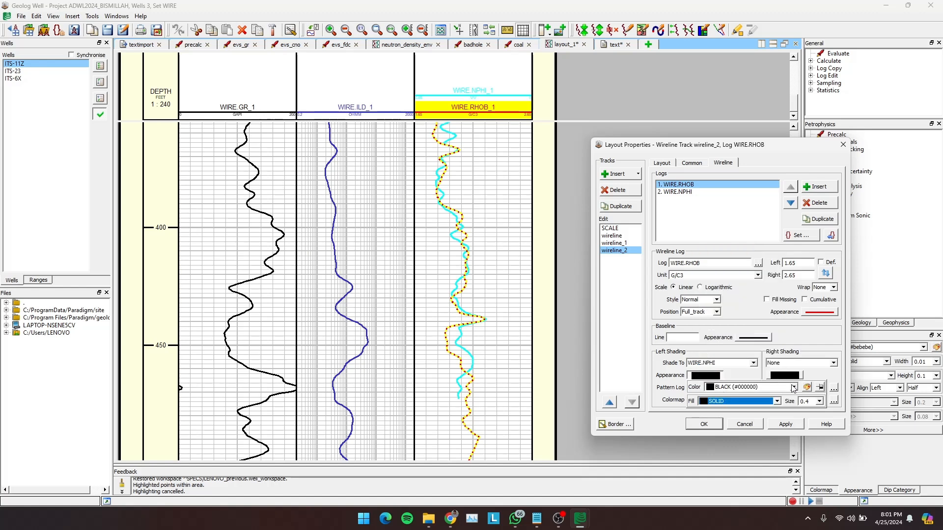
pyautogui.click(794, 388)
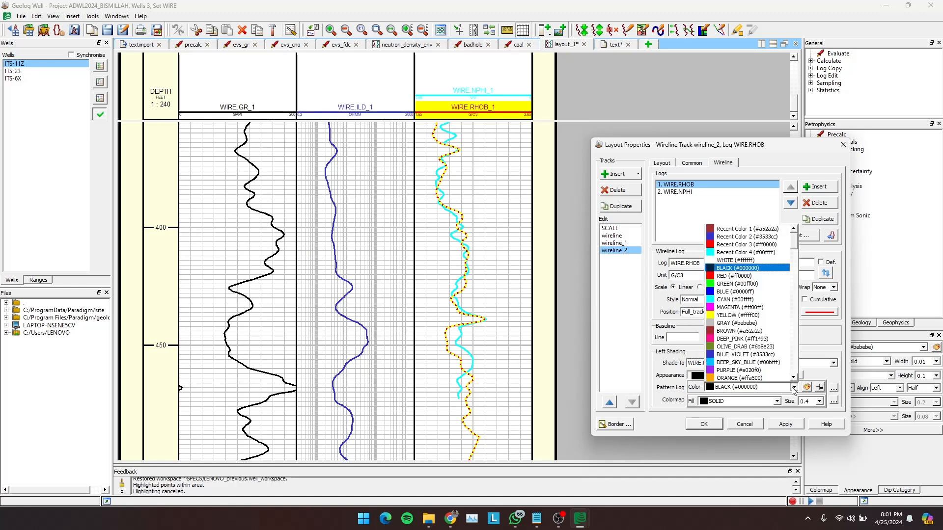
pyautogui.click(759, 325)
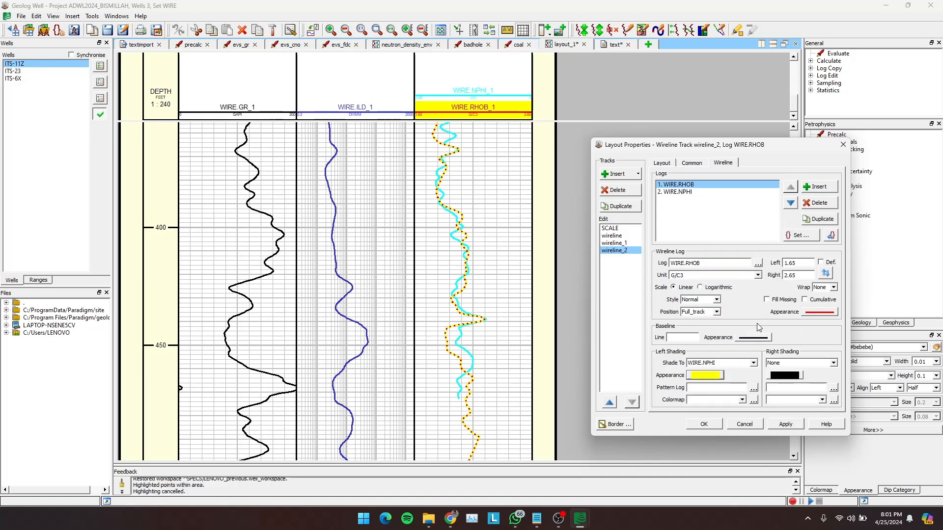
pyautogui.click(785, 425)
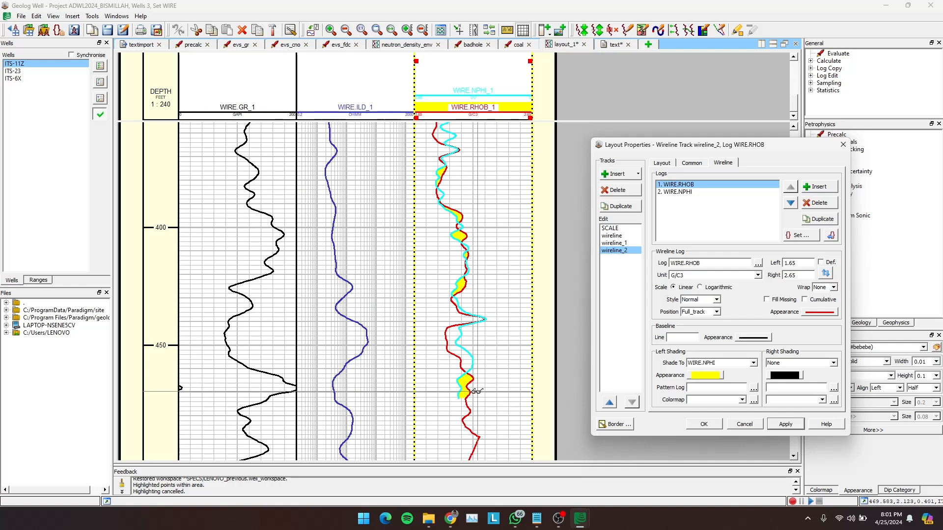
# - Set the left shading of WIRE.RHOB to None and shade its right side to WIRE.NPHI in solid yellow
pyautogui.click(753, 363)
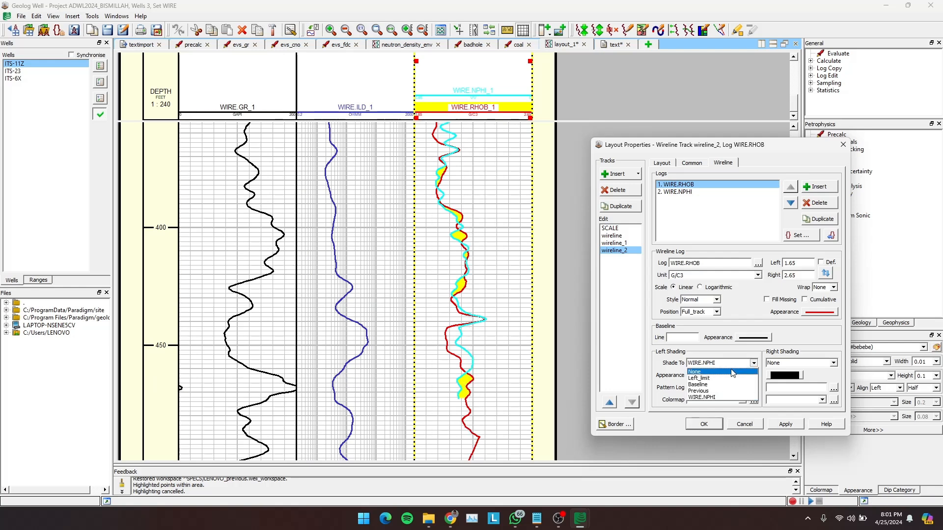
pyautogui.click(733, 373)
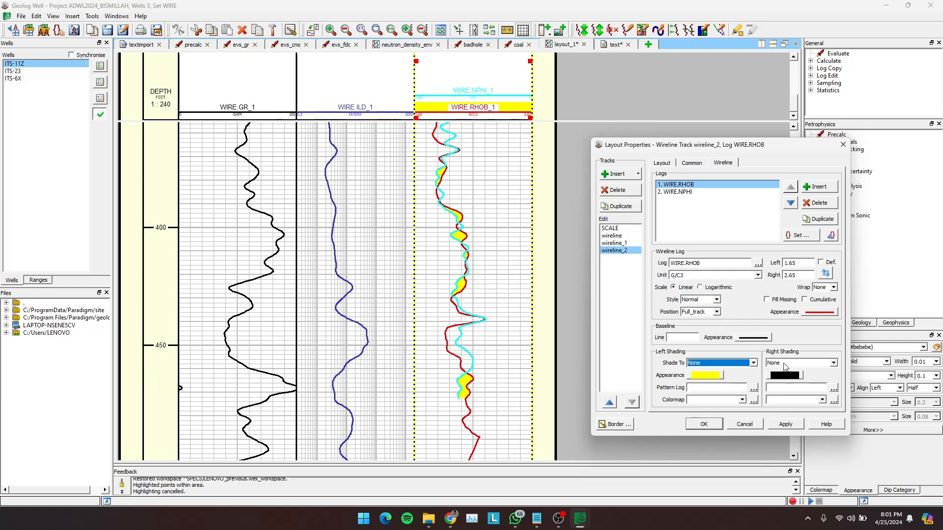
pyautogui.click(836, 364)
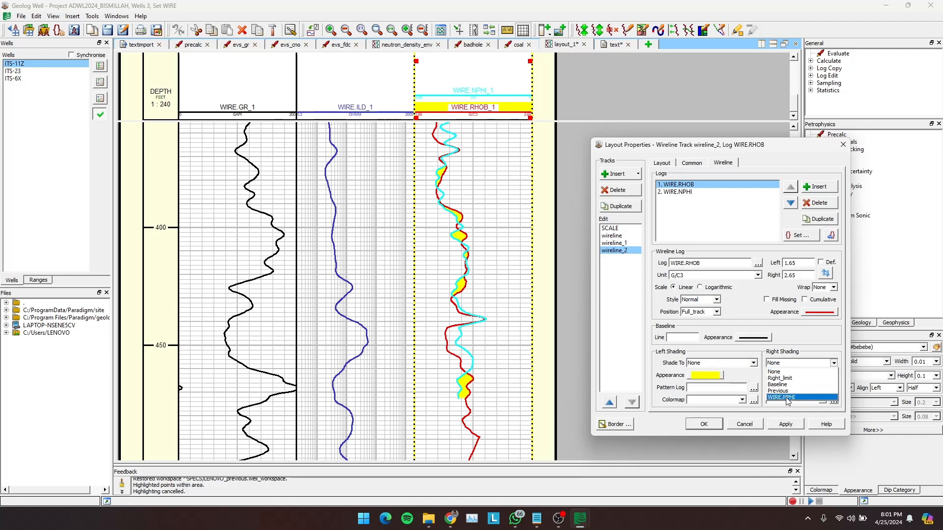
pyautogui.click(786, 397)
pyautogui.click(791, 376)
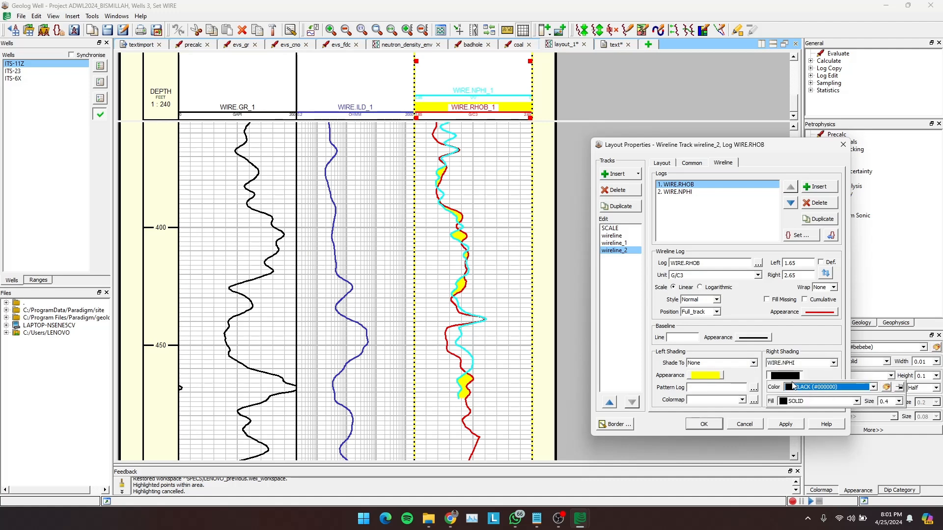
pyautogui.click(807, 403)
pyautogui.click(874, 388)
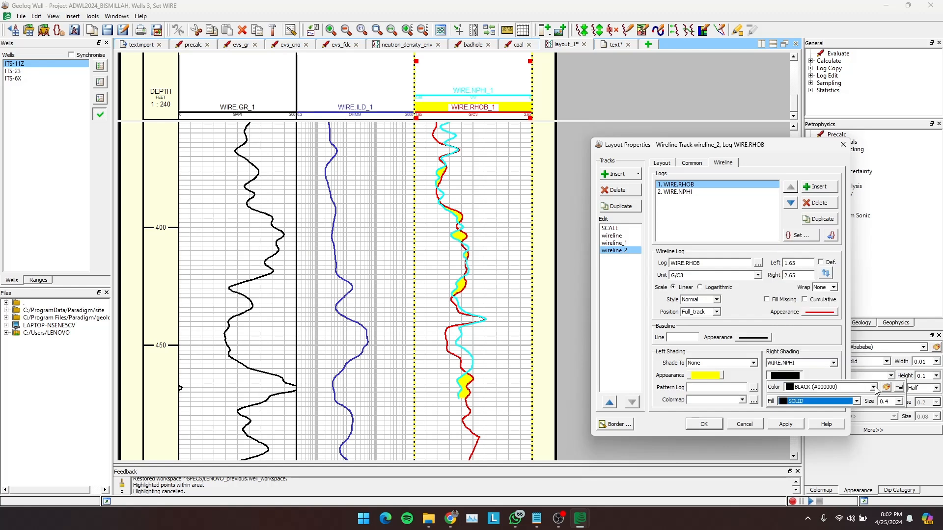
pyautogui.click(874, 388)
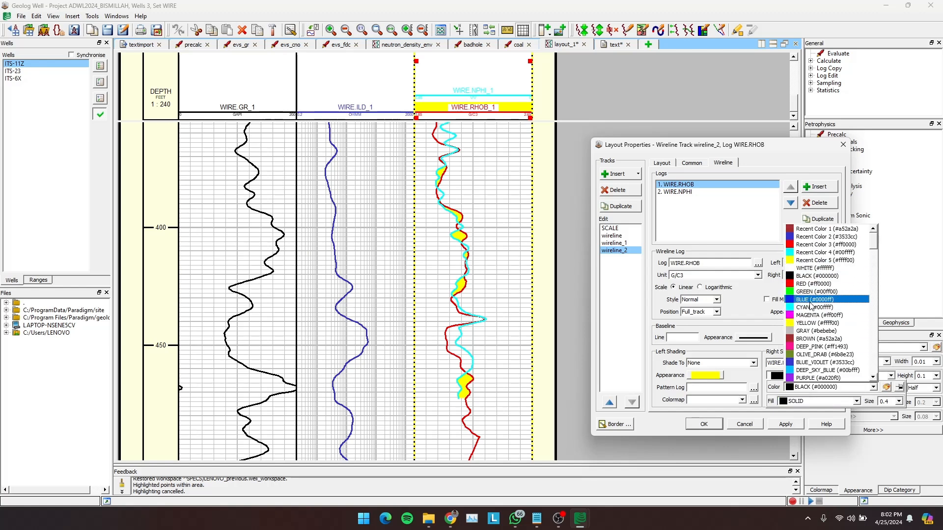
pyautogui.click(808, 323)
pyautogui.click(785, 424)
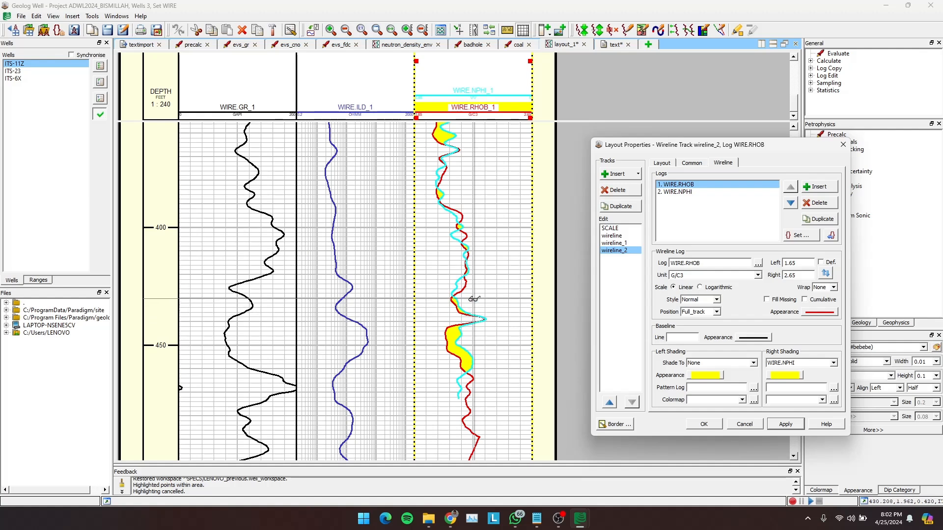
pyautogui.click(703, 425)
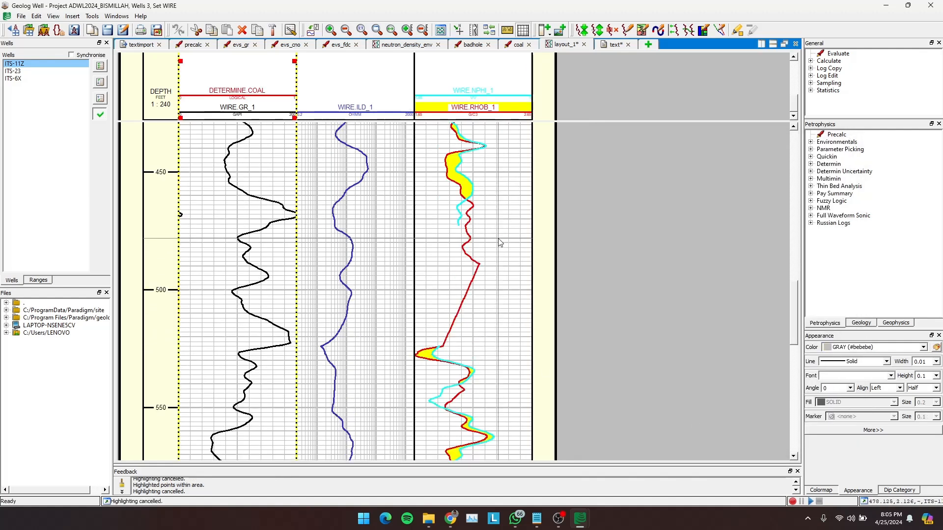
# - Select the WIRE set's NPHI and RHOB logs of well ITS-11Z in the text view and display their log values
pyautogui.scroll(-1, 475, 256)
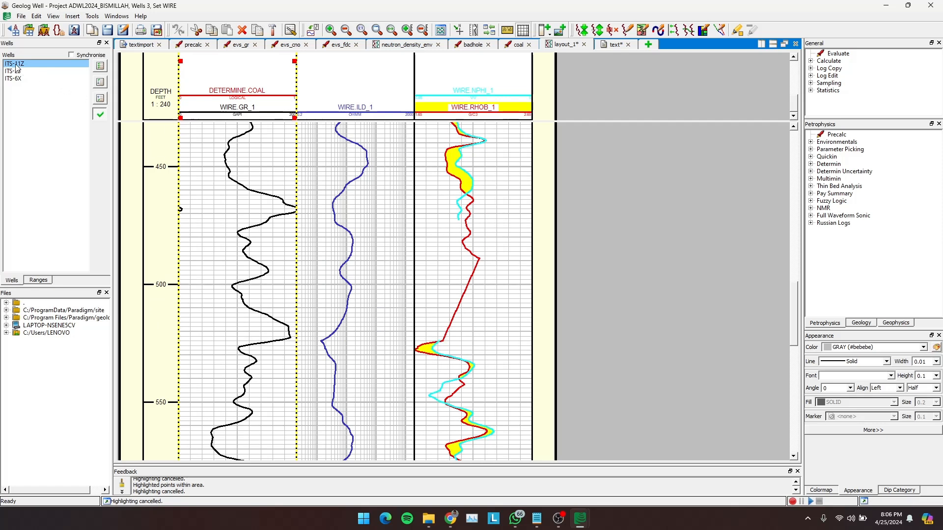
pyautogui.click(612, 45)
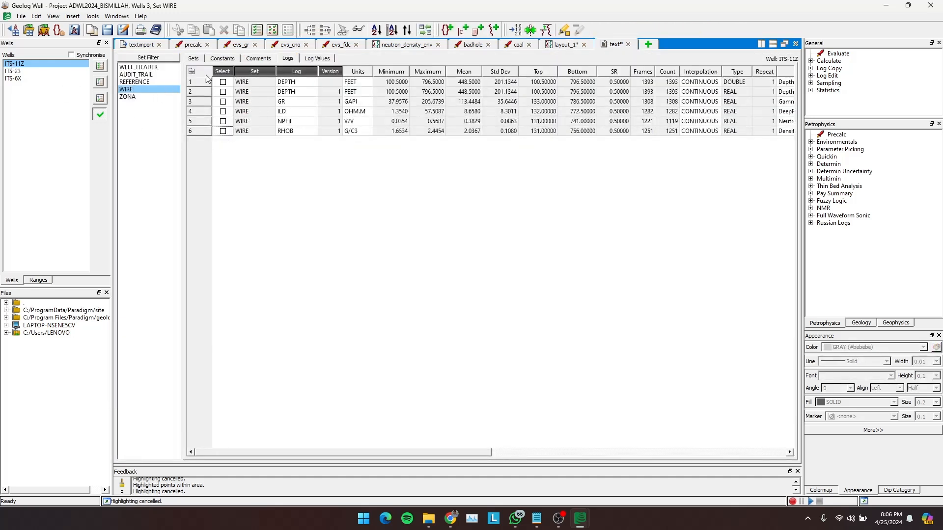
pyautogui.click(273, 60)
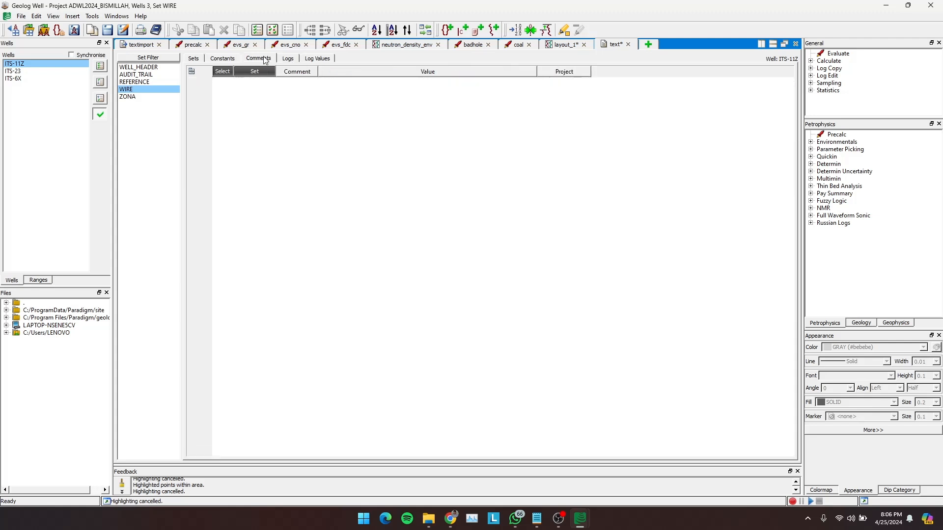
pyautogui.click(294, 60)
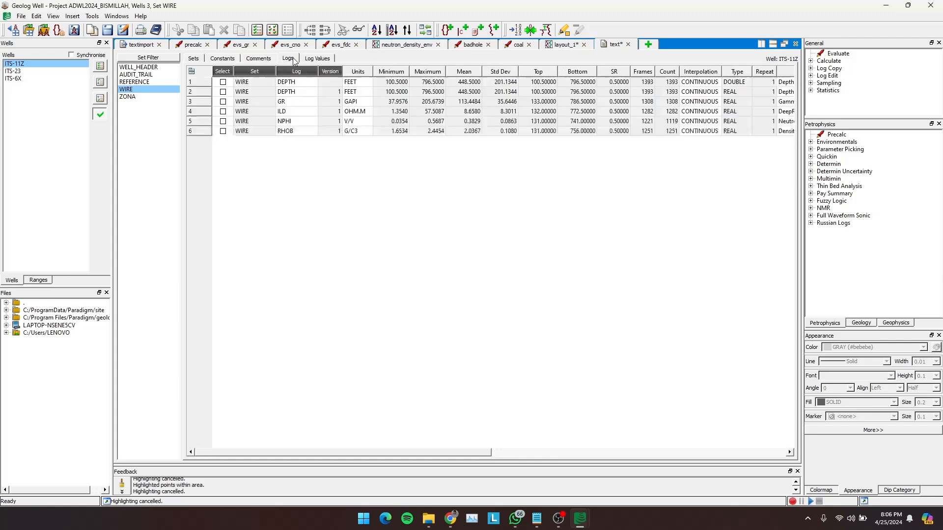
pyautogui.click(223, 122)
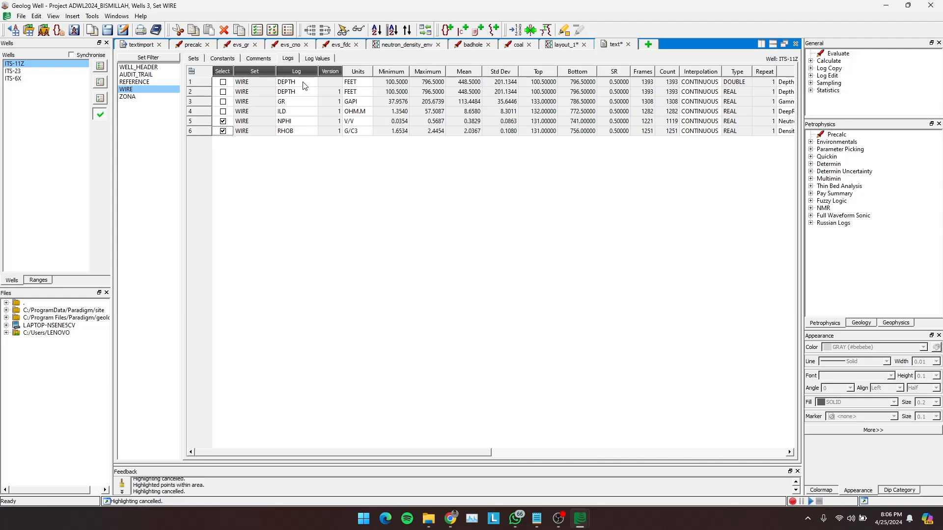
pyautogui.click(317, 58)
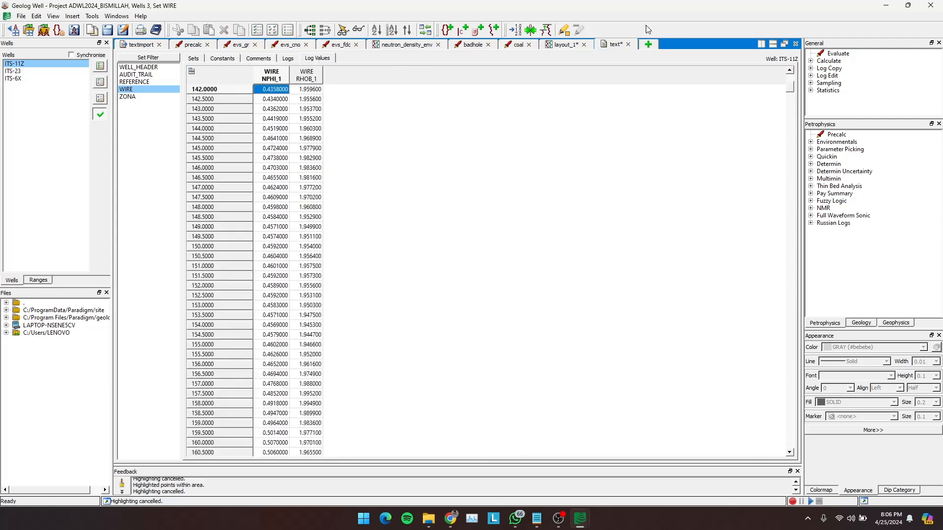
# - Highlight the depth area from about 490 to 524 ft on the log layout, along the straight RHOB segment
pyautogui.click(552, 45)
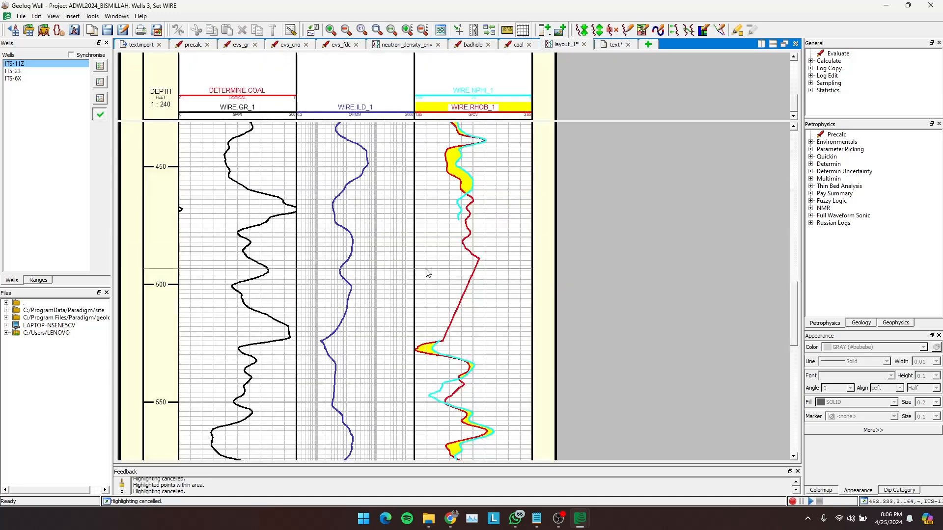
pyautogui.rightClick(449, 268)
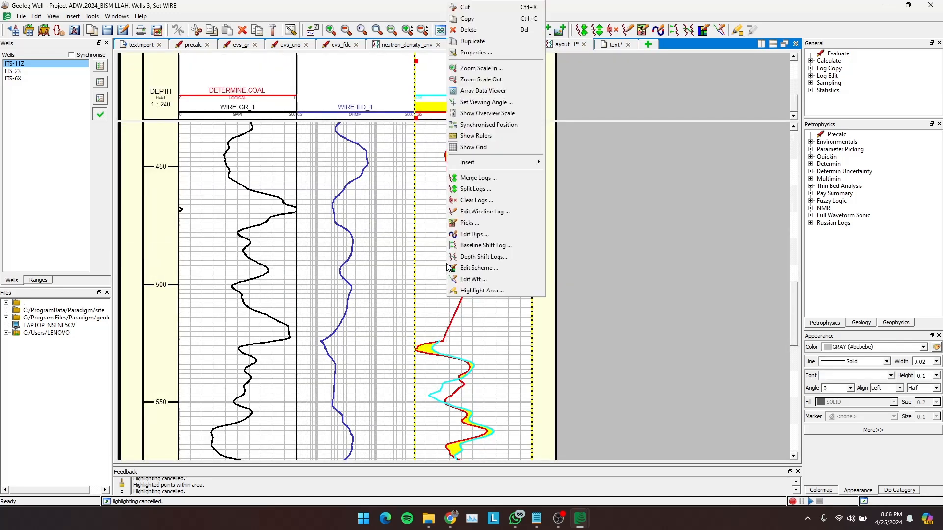
pyautogui.click(479, 288)
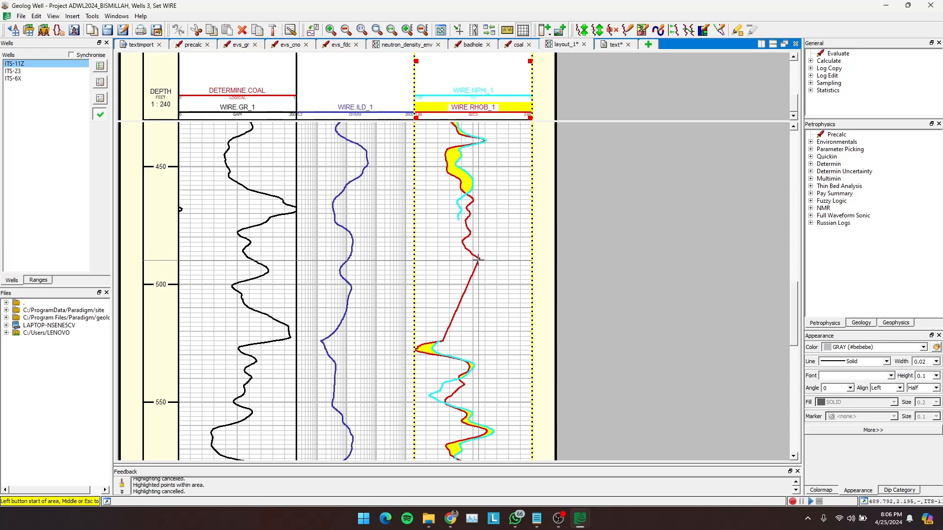
pyautogui.click(479, 260)
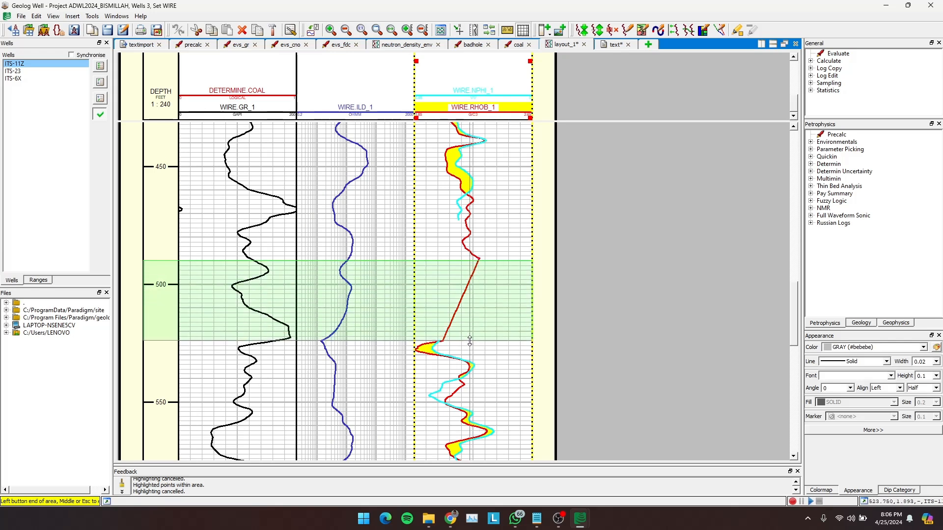
pyautogui.click(469, 340)
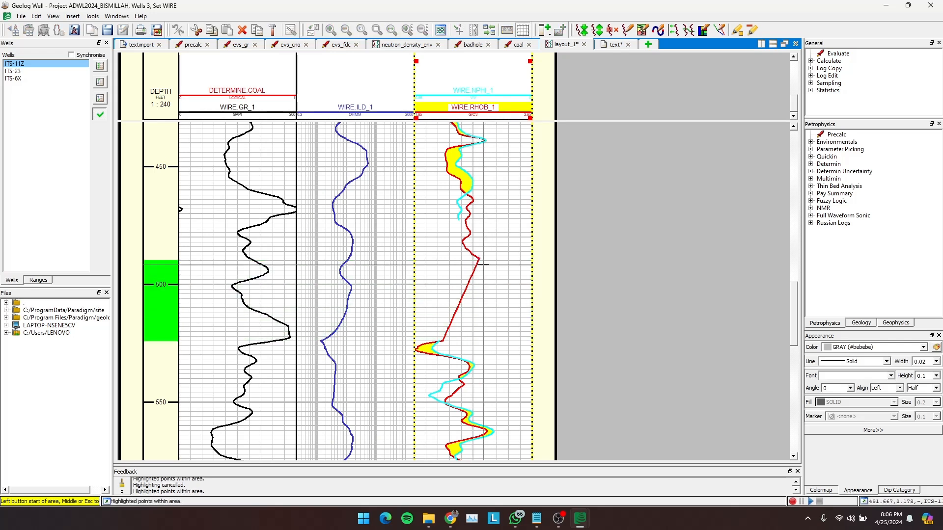
pyautogui.press('Escape')
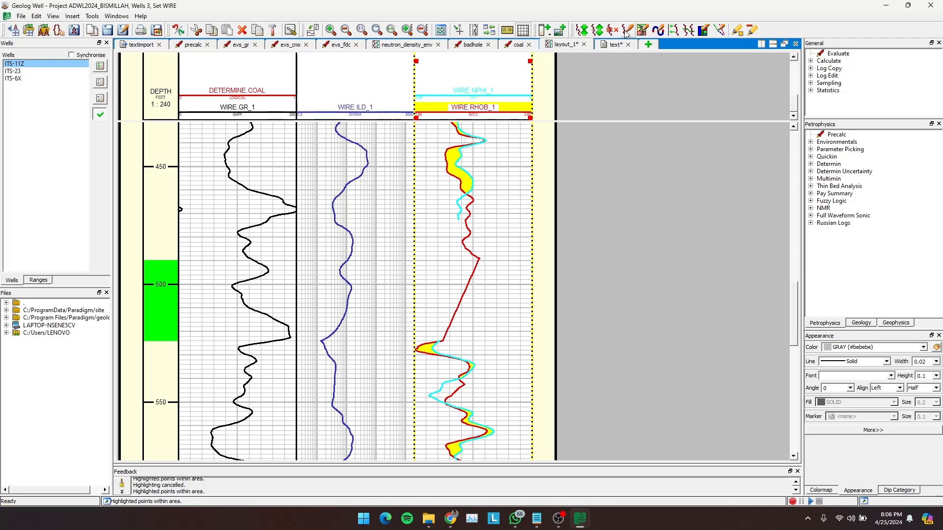
# - Examine the NPHI and RHOB values in and around the highlighted depth interval in the text view
pyautogui.click(609, 45)
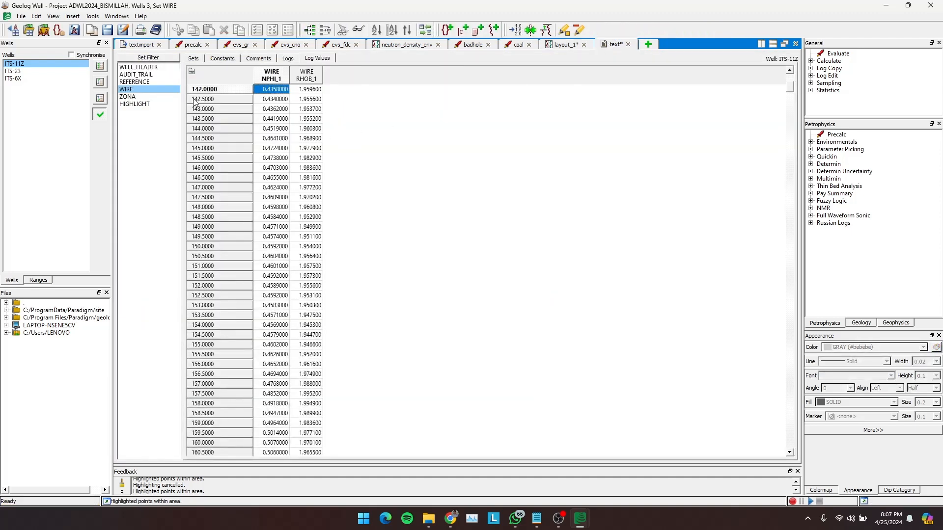
pyautogui.scroll(-15, 623, 312)
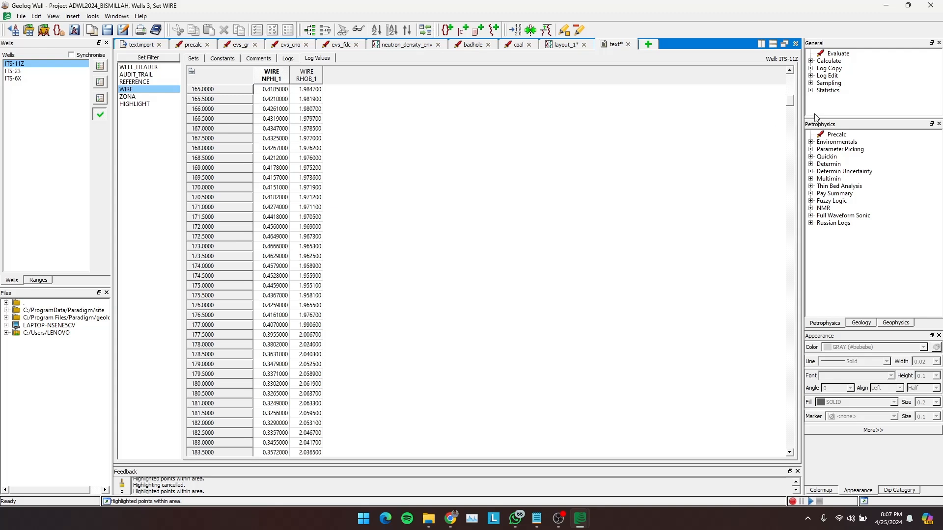
pyautogui.moveTo(792, 107); pyautogui.dragTo(777, 304)
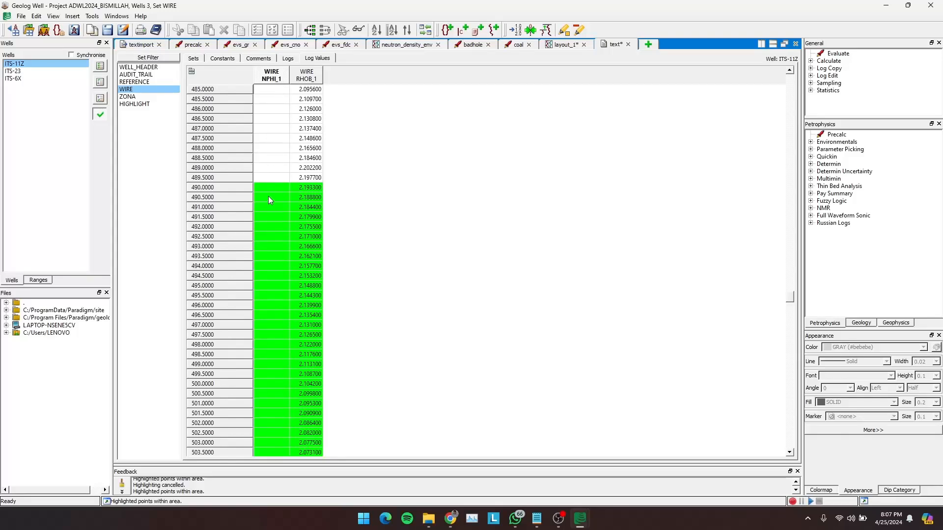
pyautogui.scroll(15, 268, 196)
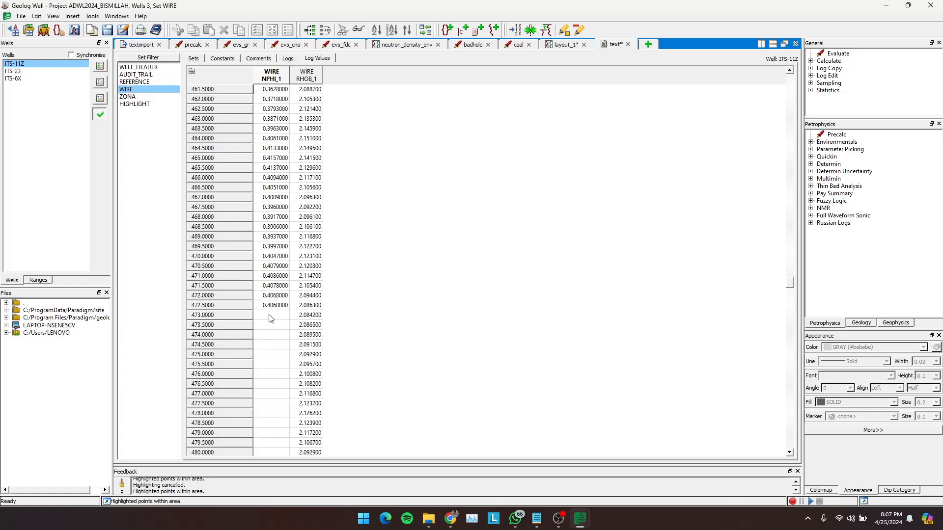
pyautogui.scroll(-20, 271, 319)
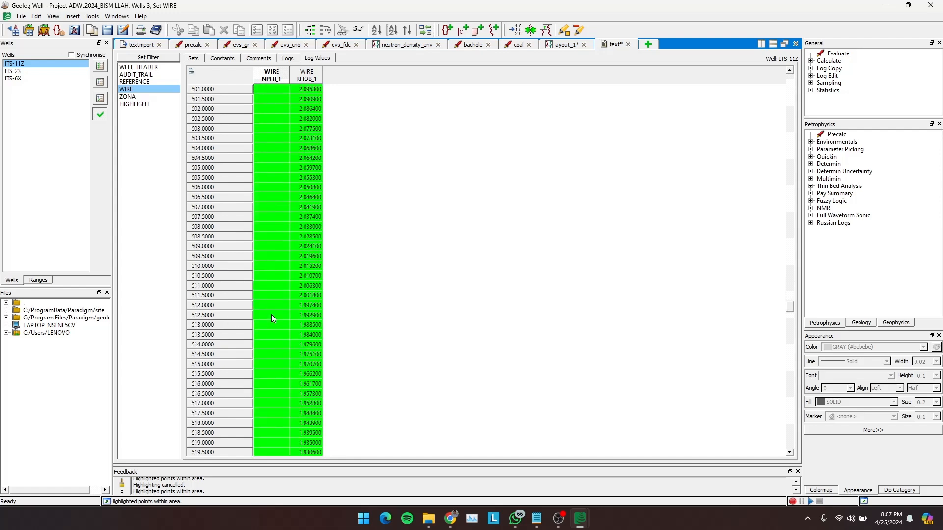
pyautogui.scroll(-12, 271, 315)
pyautogui.scroll(5, 290, 275)
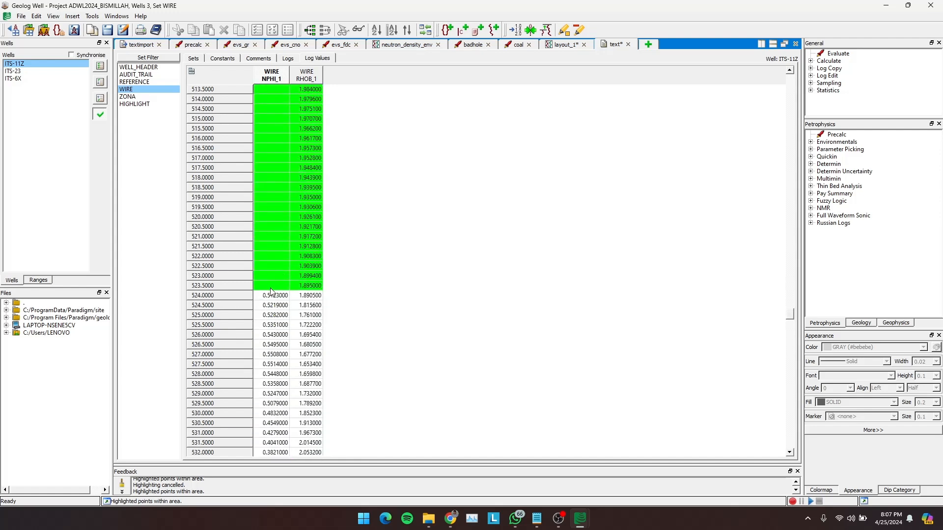
pyautogui.scroll(5, 271, 291)
# - Switch to File Explorer and open the ITS-11Z LAS file from the Data LAS Asis folder
pyautogui.click(564, 45)
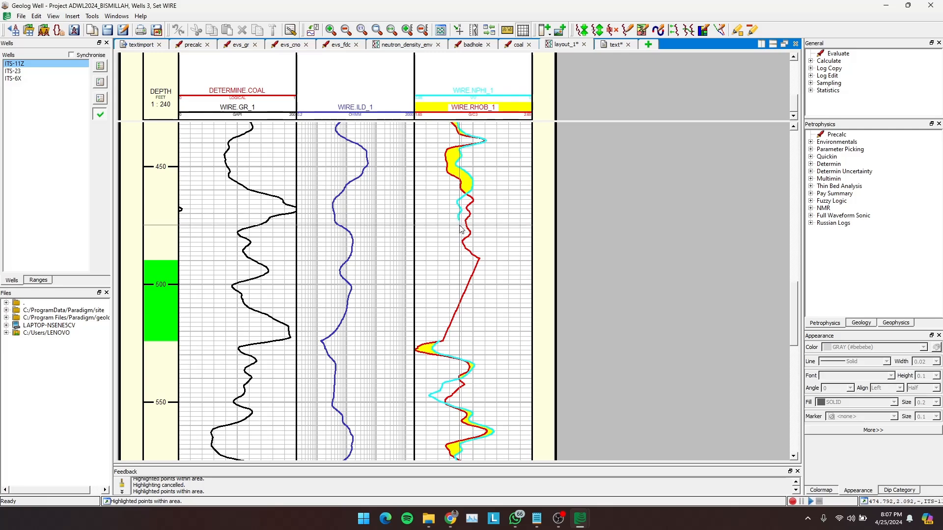
pyautogui.click(429, 519)
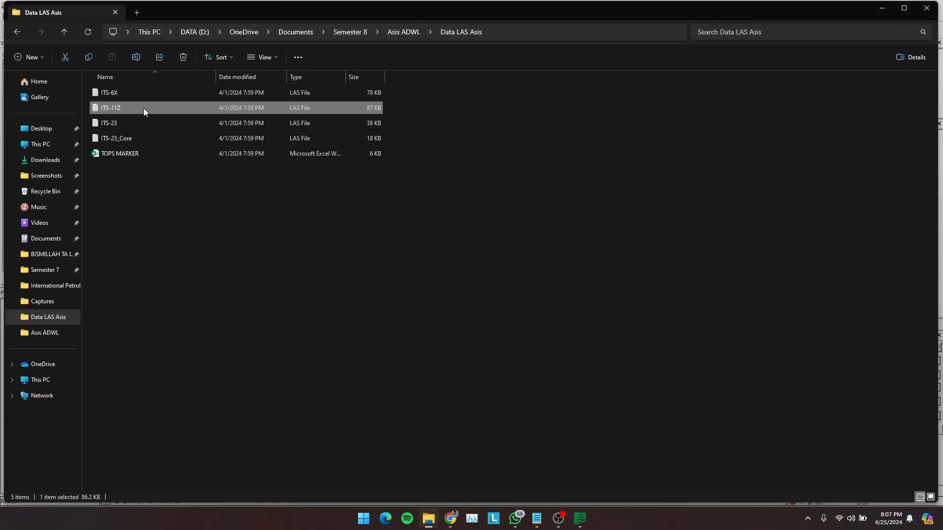
pyautogui.doubleClick(130, 108)
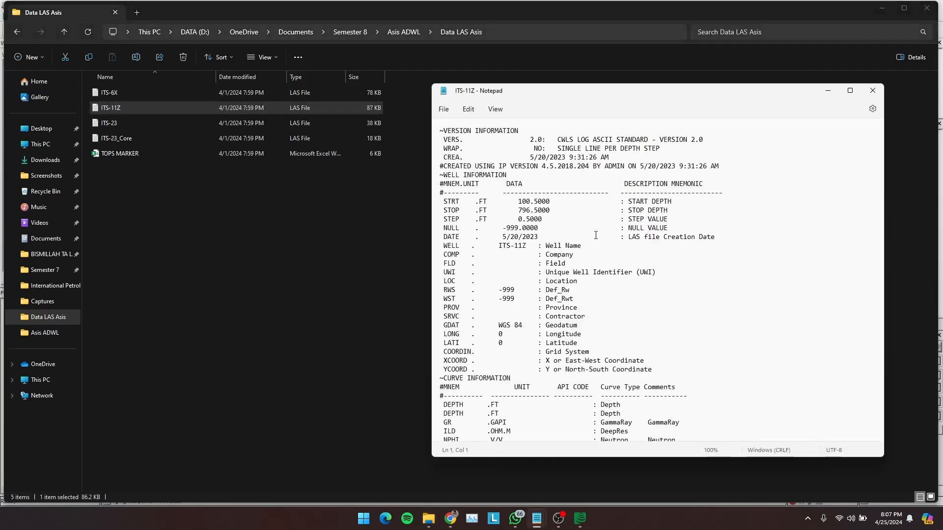
# - Minimize the Geolog Well window and enlarge the ITS-11Z LAS file in Notepad to full screen
pyautogui.scroll(-20, 565, 393)
pyautogui.moveTo(579, 518)
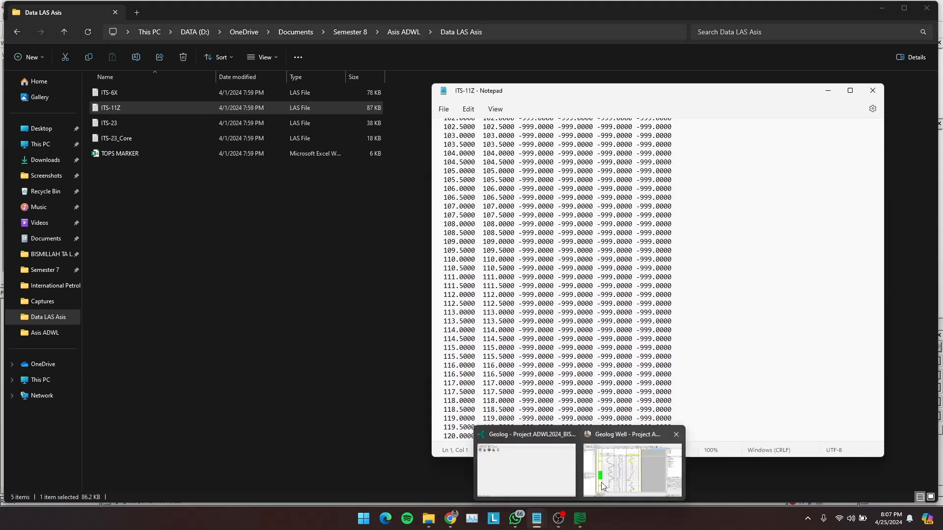
pyautogui.click(623, 443)
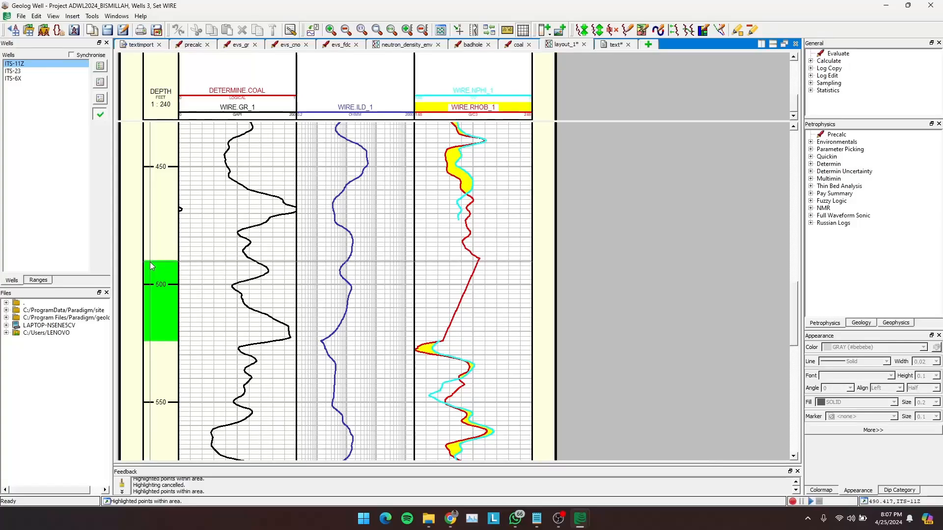
pyautogui.click(888, 6)
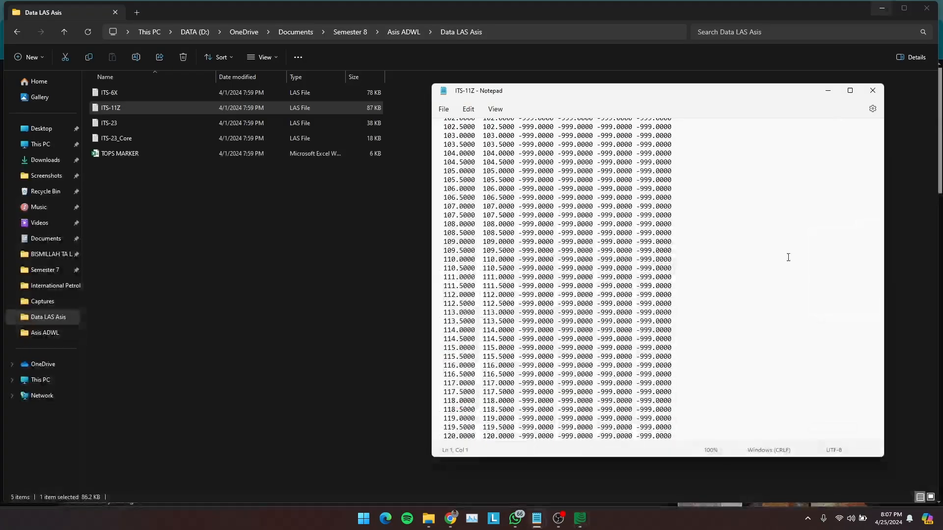
pyautogui.click(851, 91)
# - Examine the NPHI column of the ITS-11Z LAS file and select its missing-value rows down to 523.5 ft
pyautogui.scroll(12, 522, 197)
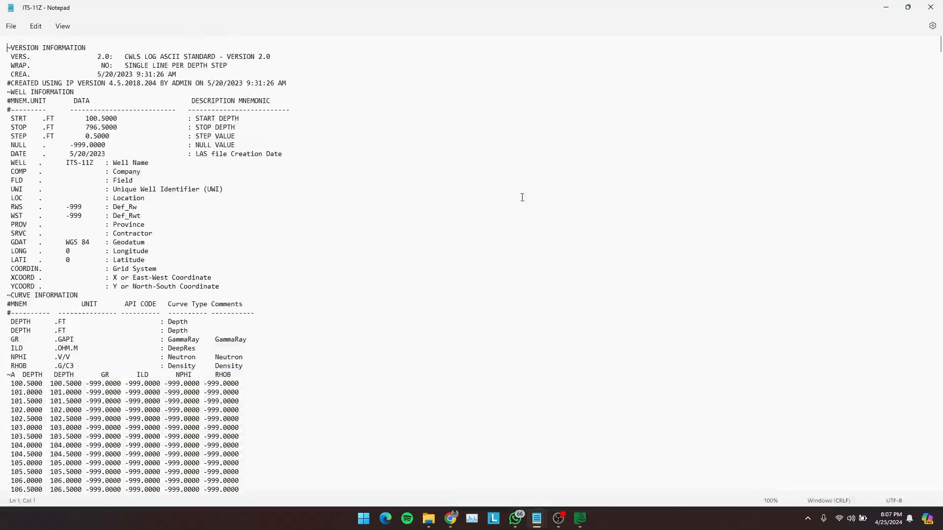
pyautogui.scroll(-20, 178, 371)
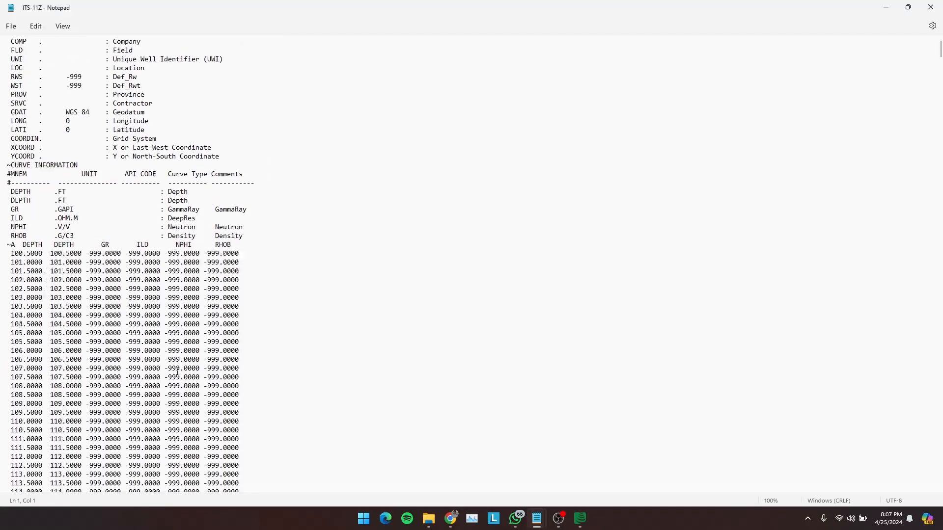
pyautogui.scroll(-15, 178, 370)
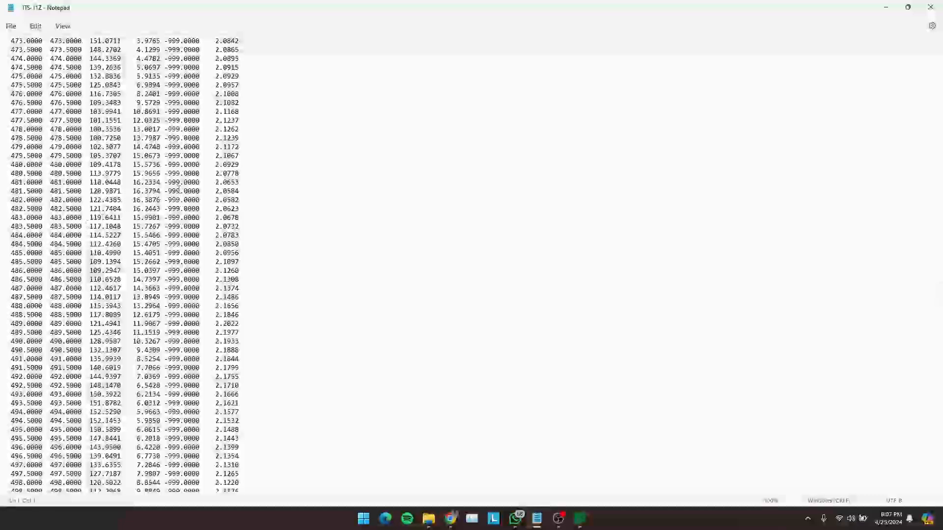
pyautogui.scroll(5, 169, 184)
pyautogui.moveTo(164, 177); pyautogui.dragTo(199, 324)
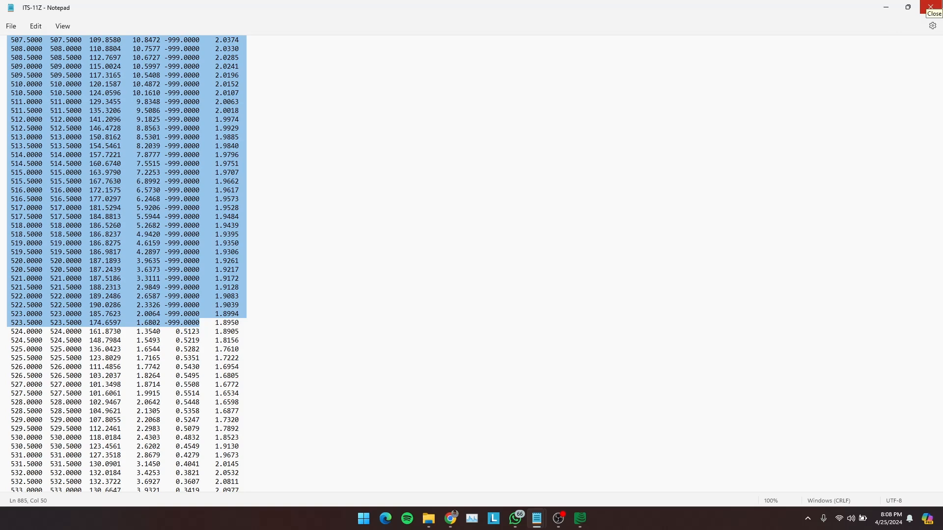
# - Close the LAS file, minimize File Explorer and switch back to the Geolog Well log layout
pyautogui.click(930, 6)
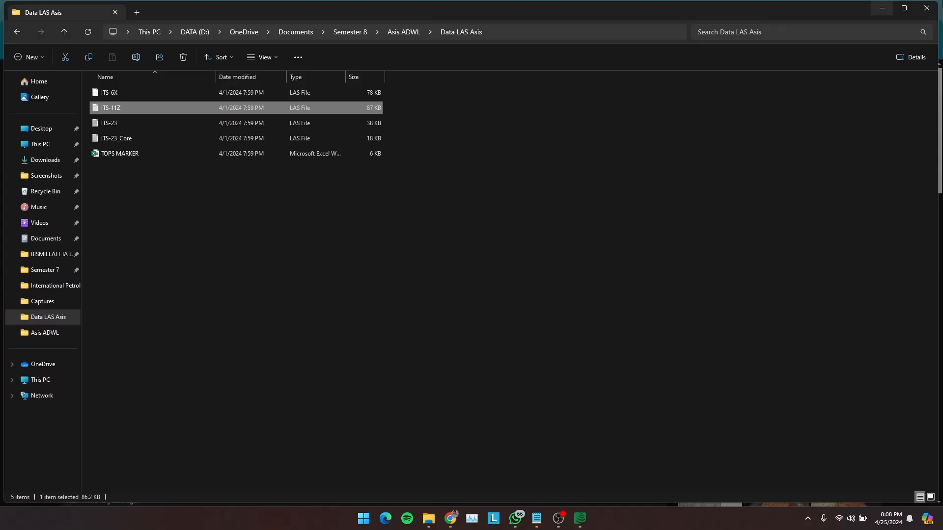
pyautogui.click(881, 13)
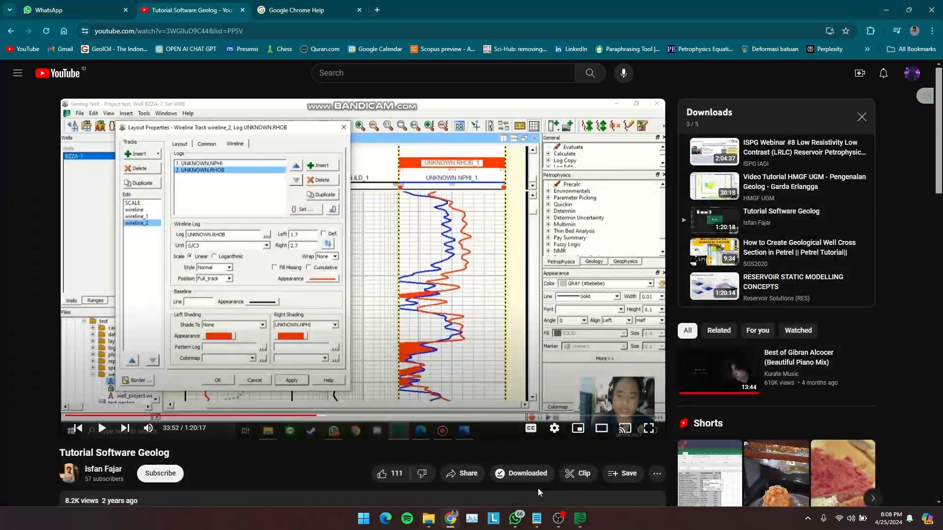
pyautogui.moveTo(538, 516)
pyautogui.moveTo(576, 519)
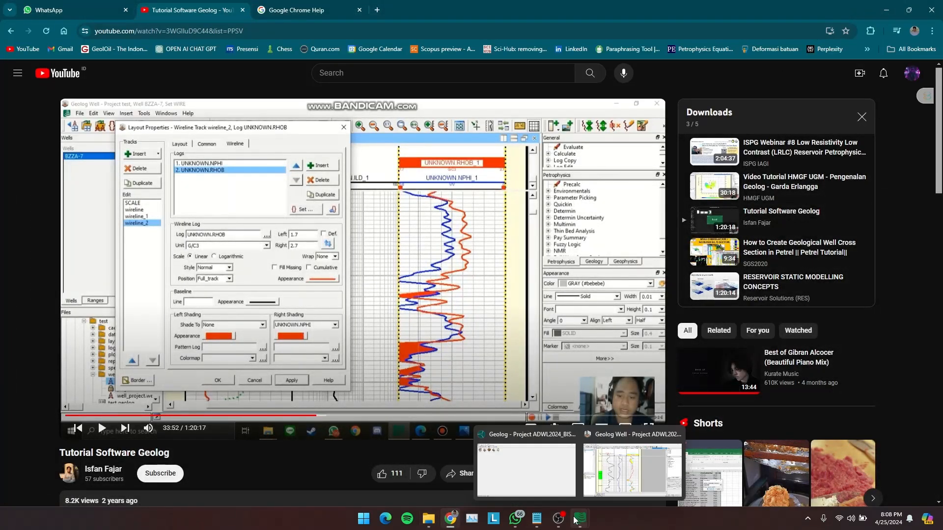
pyautogui.click(620, 469)
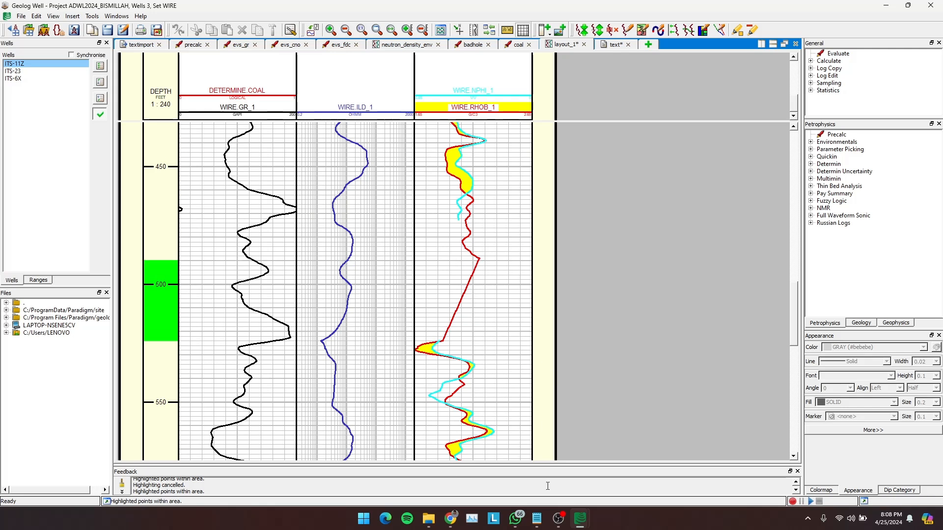
pyautogui.moveTo(537, 519)
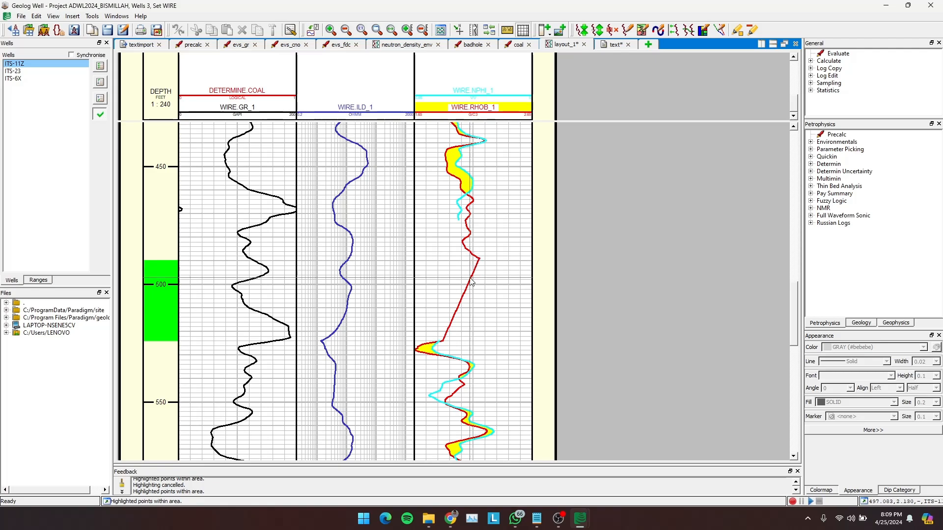
# - Examine the shallower GR, ILD and NPHI-RHOB curves of ITS-11Z on the log layout, around 200 to 370 ft
pyautogui.scroll(10, 265, 221)
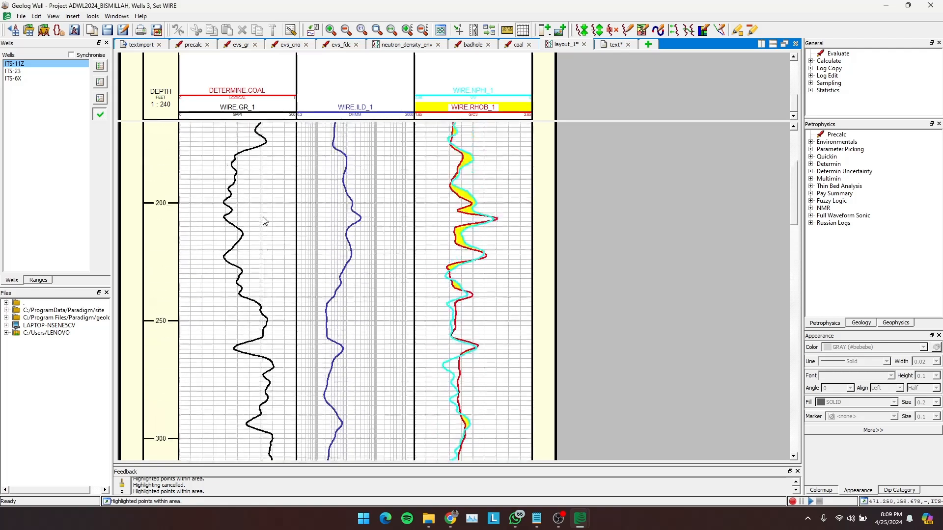
pyautogui.scroll(-3, 264, 221)
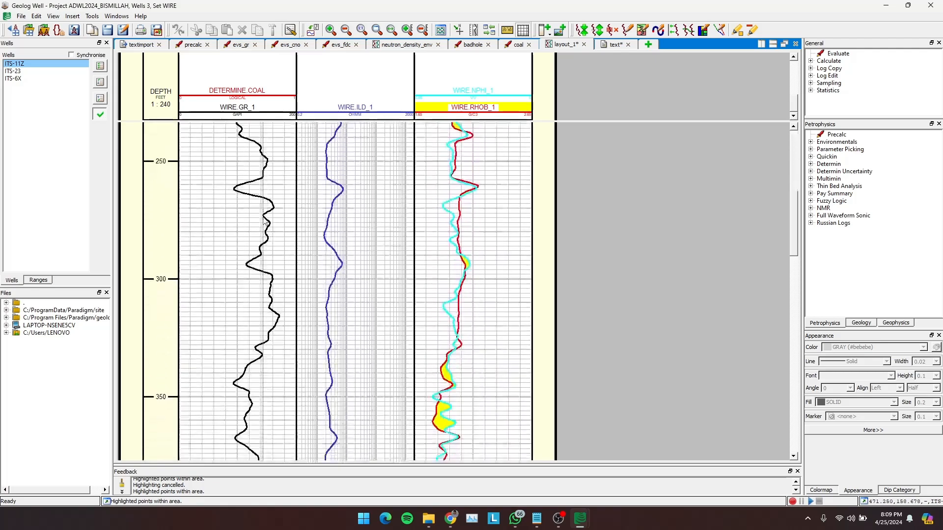
pyautogui.scroll(1, 265, 221)
pyautogui.scroll(-1, 264, 221)
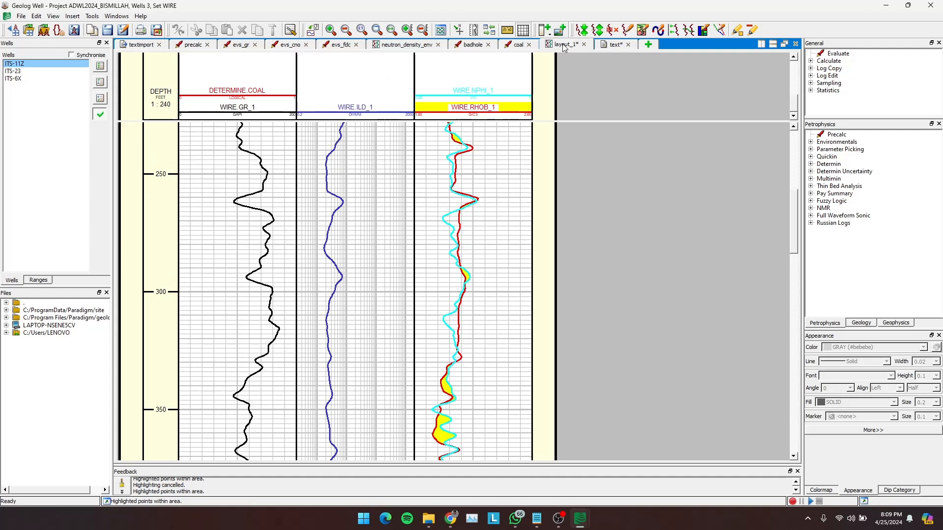
pyautogui.click(612, 45)
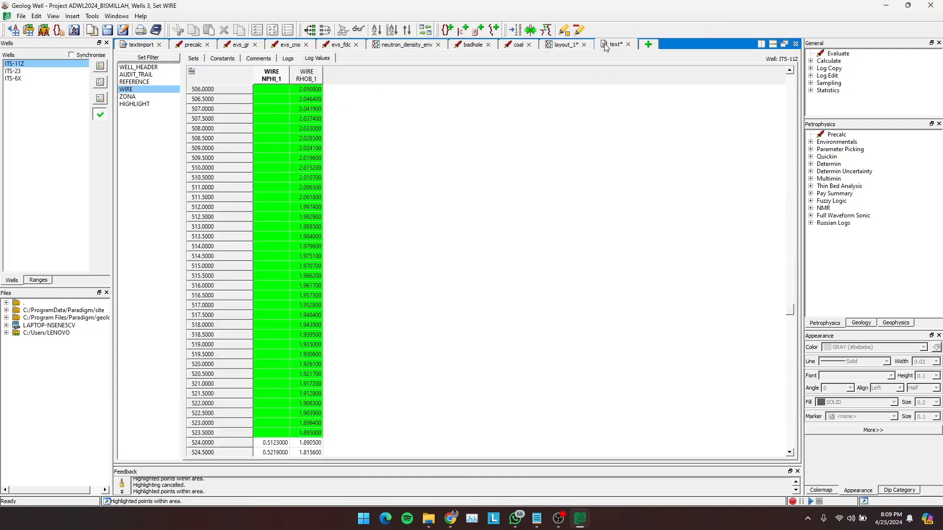
pyautogui.click(560, 46)
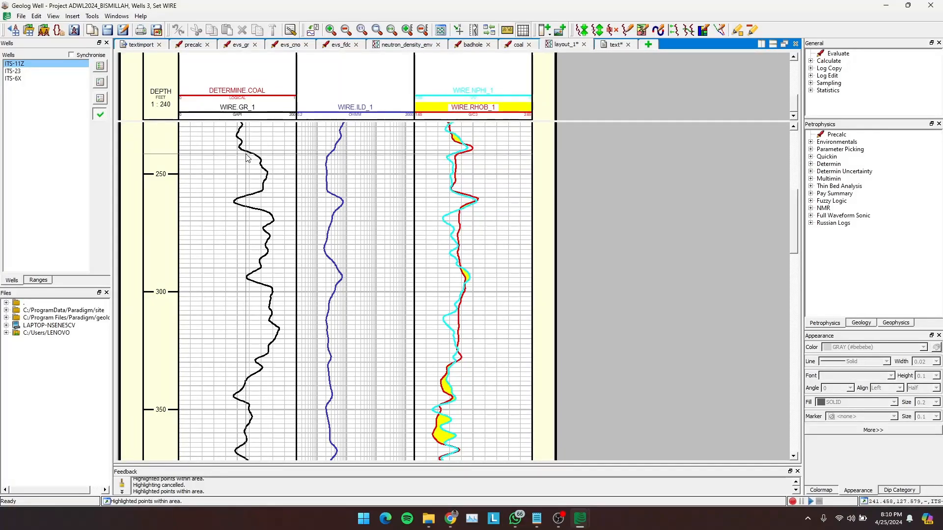
# - Select the NPHI value at 241 ft in the text view and add the WIRE set's GR log to the displayed values
pyautogui.click(616, 45)
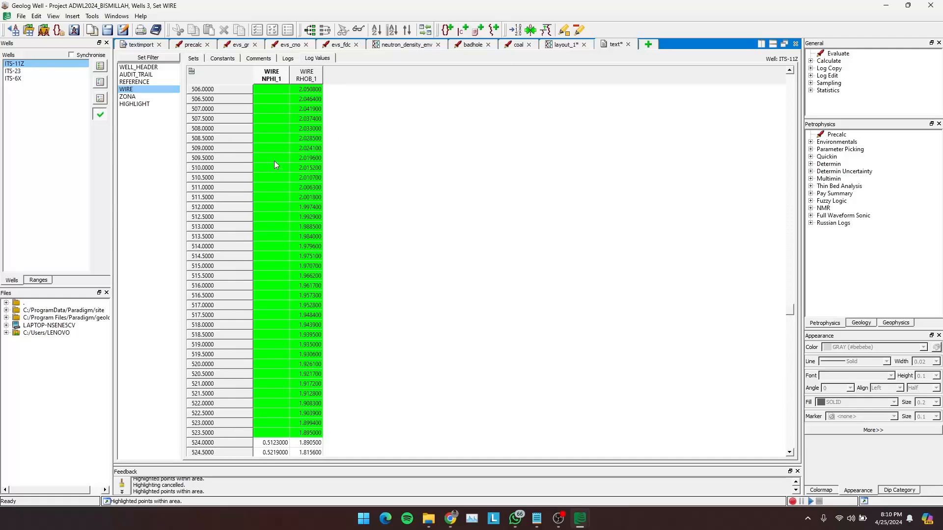
pyautogui.scroll(18, 274, 162)
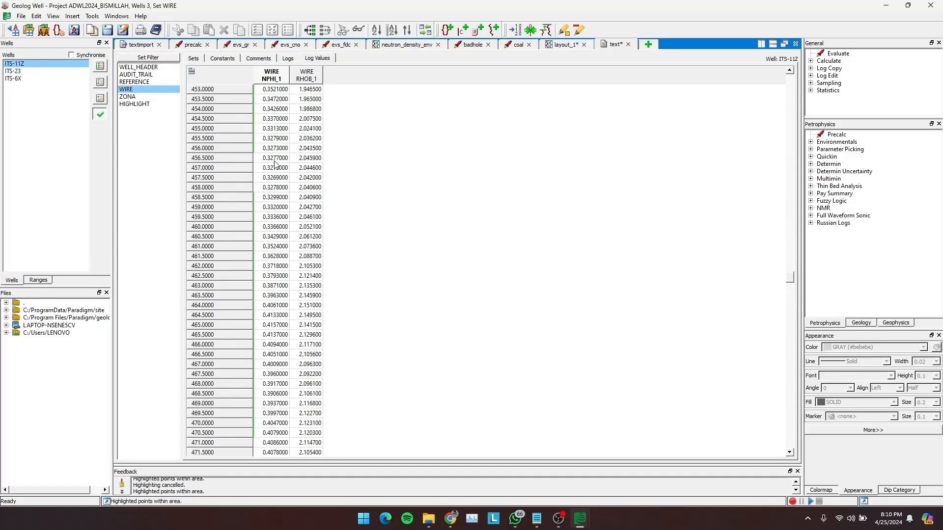
pyautogui.scroll(20, 274, 163)
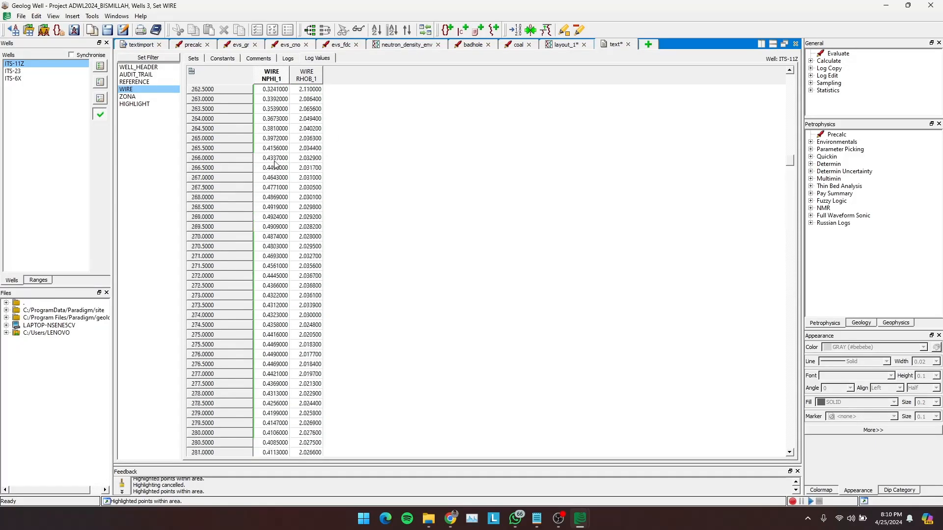
pyautogui.scroll(9, 274, 163)
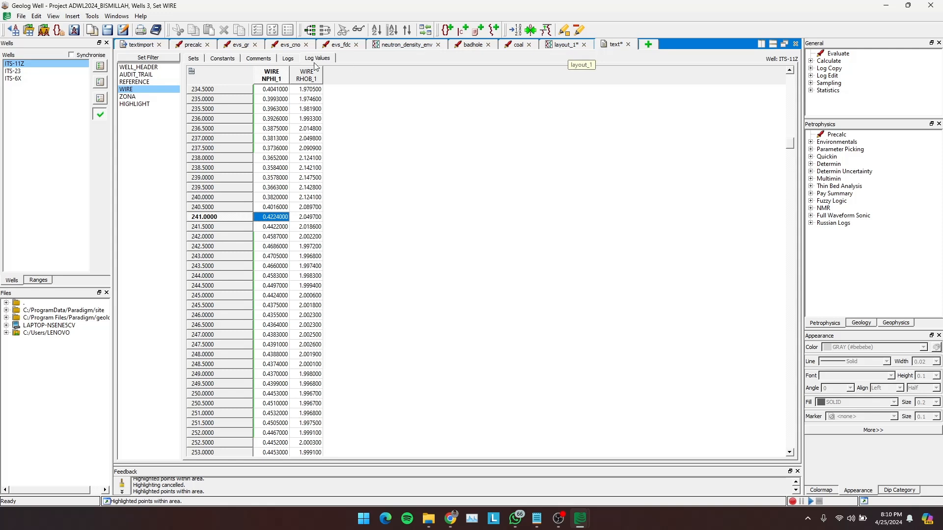
pyautogui.click(289, 58)
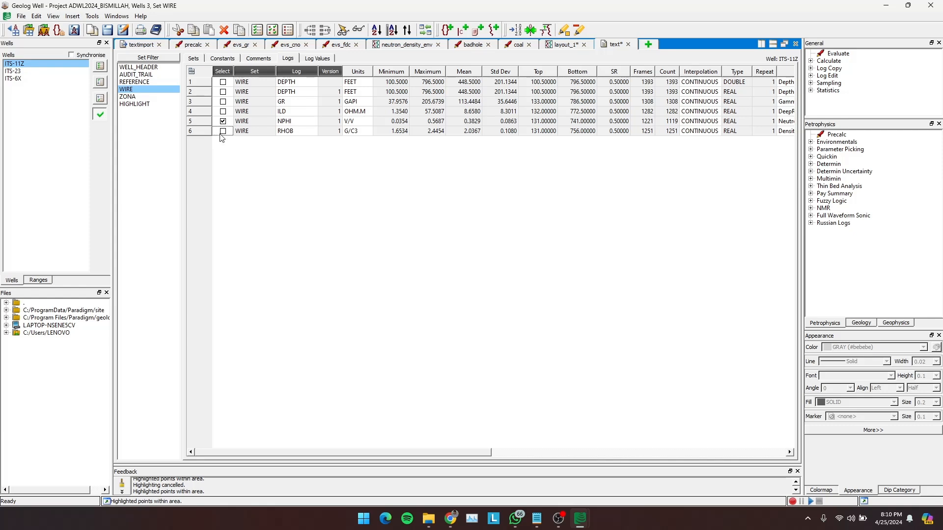
pyautogui.click(324, 60)
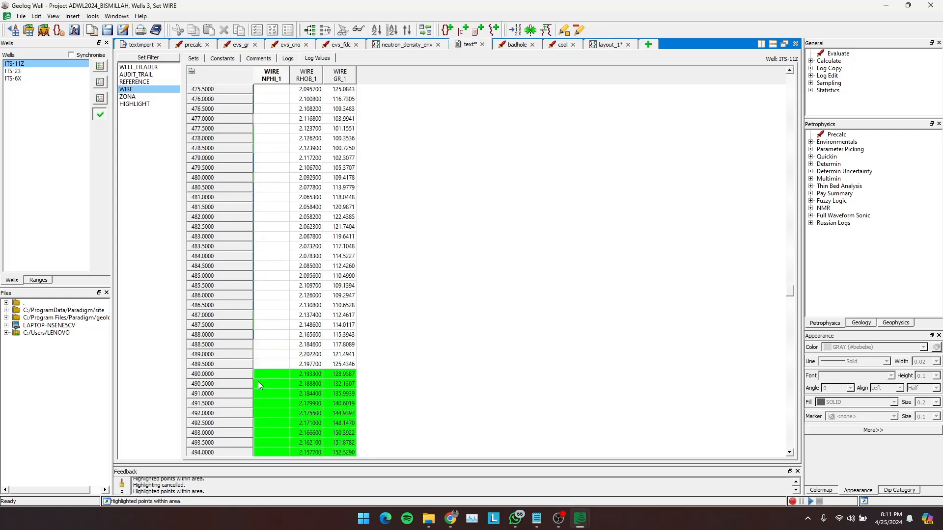
# - Select the NPHI values from 241 to 291 ft and view the operations available for these cells
pyautogui.scroll(20, 257, 382)
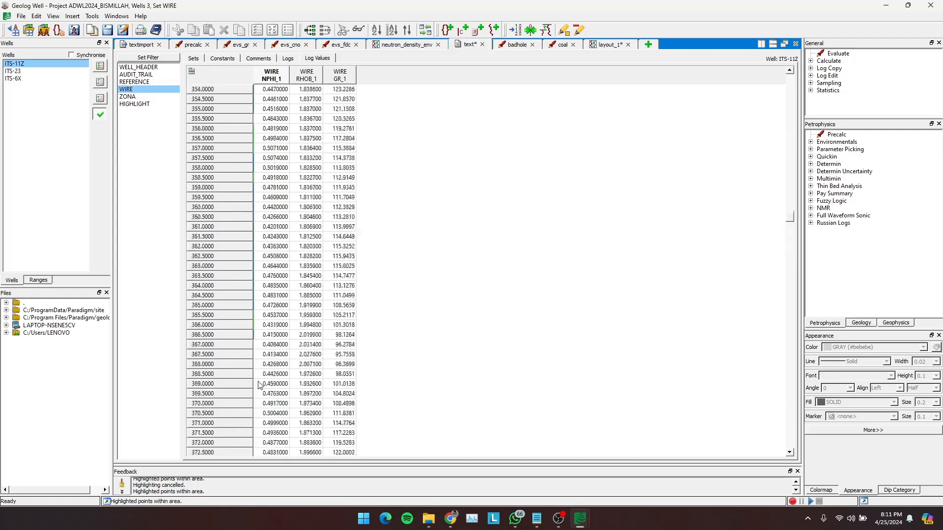
pyautogui.scroll(20, 258, 381)
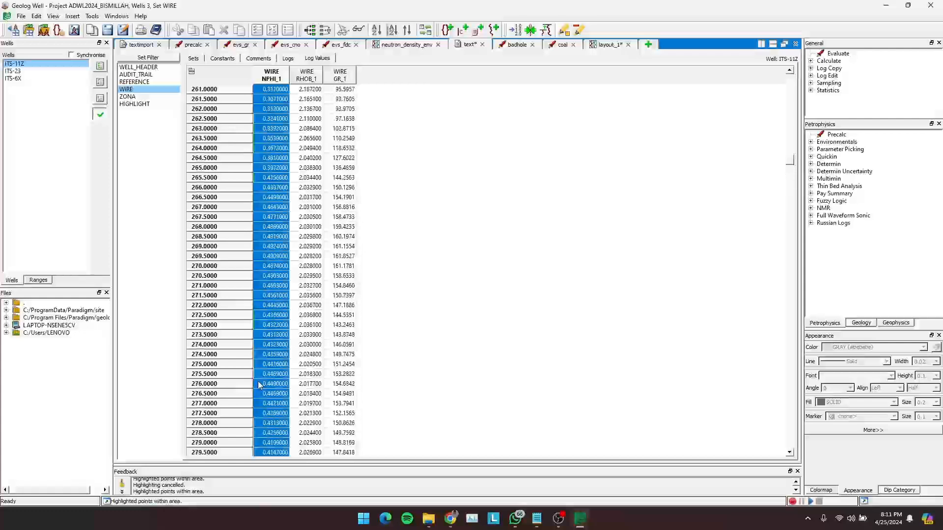
pyautogui.scroll(9, 258, 381)
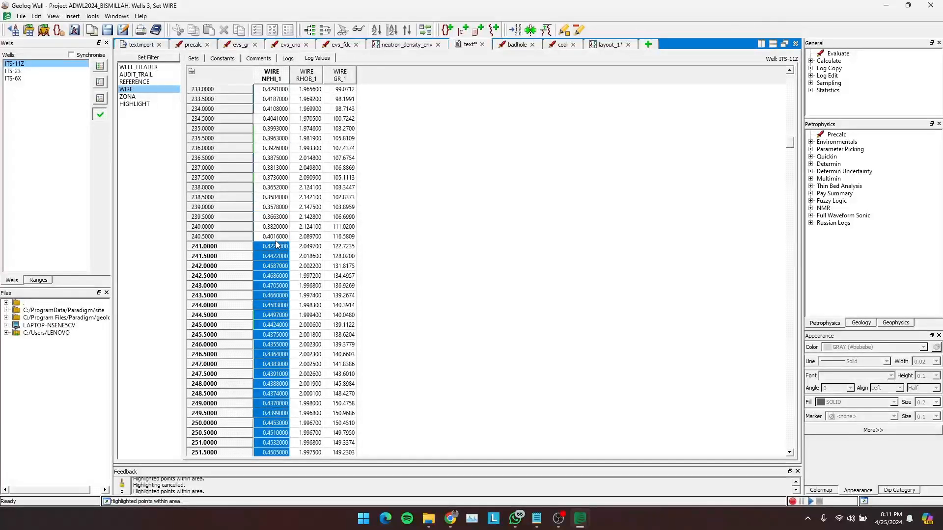
pyautogui.click(275, 247)
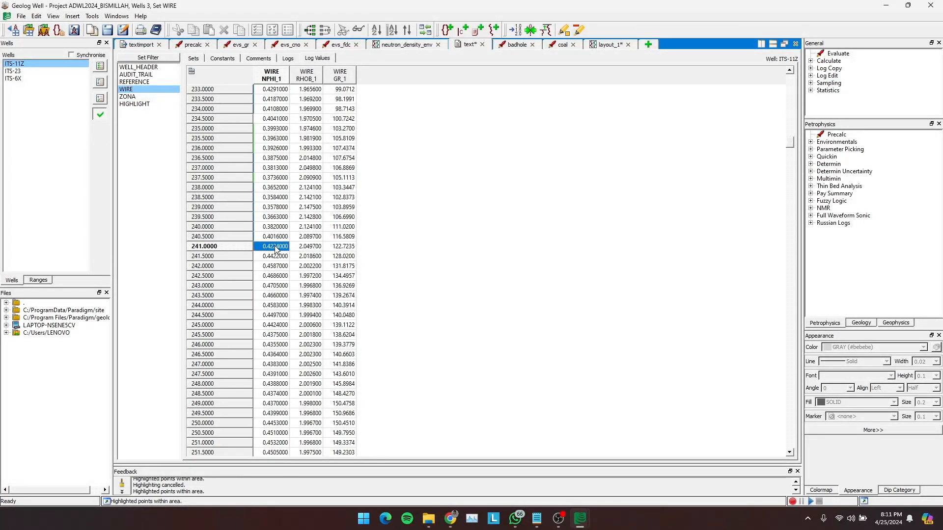
pyautogui.hotkey('shift', 'Down')
pyautogui.hotkey('shift', 'Down')
pyautogui.hotkey('shift', 'Down')
pyautogui.hotkey('shift', 'Down')
pyautogui.hotkey('shift', 'Down')
pyautogui.hotkey('shift', 'Down')
pyautogui.hotkey('shift', 'Down')
pyautogui.hotkey('shift', 'Down')
pyautogui.hotkey('shift', 'Down')
pyautogui.hotkey('shift', 'Down')
pyautogui.hotkey('shift', 'Down')
pyautogui.hotkey('shift', 'Down')
pyautogui.hotkey('shift', 'Down')
pyautogui.hotkey('shift', 'Down')
pyautogui.hotkey('shift', 'Down')
pyautogui.hotkey('shift', 'Down')
pyautogui.hotkey('shift', 'Down')
pyautogui.hotkey('shift', 'Down')
pyautogui.hotkey('shift', 'Down')
pyautogui.hotkey('shift', 'Down')
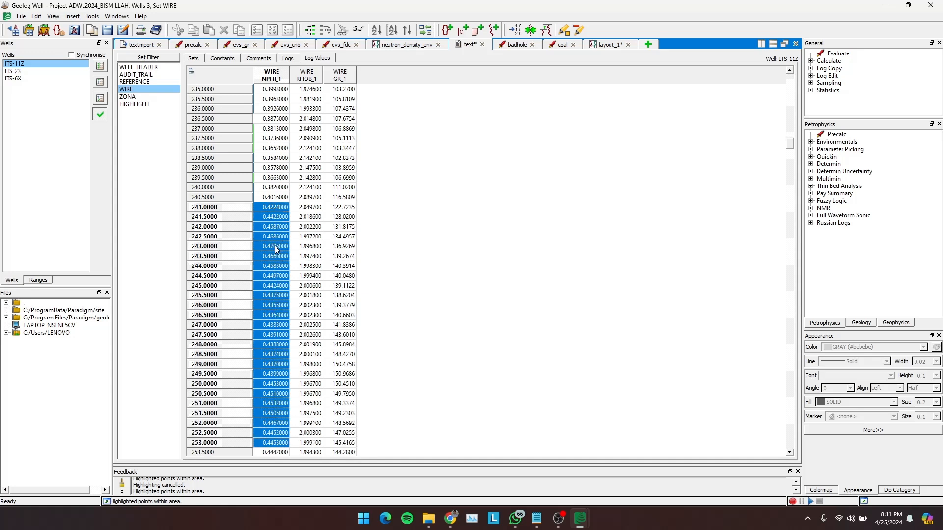
pyautogui.hotkey('shift', 'Down')
pyautogui.hotkey('shift', 'Down')
pyautogui.hotkey('shift', 'Down')
pyautogui.hotkey('shift', 'Down')
pyautogui.hotkey('shift', 'Down')
pyautogui.hotkey('shift', 'Down')
pyautogui.hotkey('shift', 'Down')
pyautogui.hotkey('shift', 'Down')
pyautogui.hotkey('shift', 'Down')
pyautogui.hotkey('shift', 'Down')
pyautogui.hotkey('shift', 'Down')
pyautogui.hotkey('shift', 'Down')
pyautogui.hotkey('shift', 'Down')
pyautogui.hotkey('shift', 'Down')
pyautogui.hotkey('shift', 'Down')
pyautogui.hotkey('shift', 'Down')
pyautogui.hotkey('shift', 'Down')
pyautogui.hotkey('shift', 'Down')
pyautogui.hotkey('shift', 'Down')
pyautogui.hotkey('shift', 'Down')
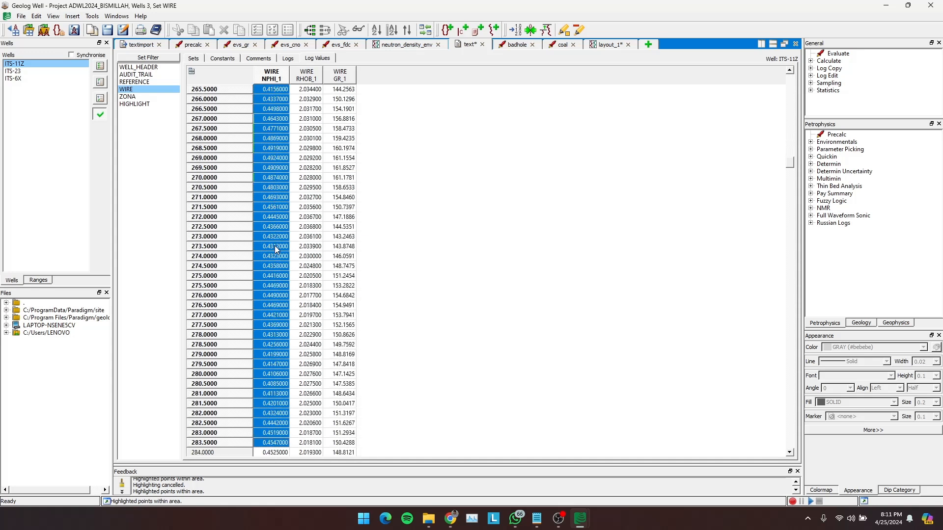
pyautogui.hotkey('shift', 'Down')
pyautogui.hotkey('shift', 'Down')
pyautogui.hotkey('shift', 'Down')
pyautogui.hotkey('shift', 'Down')
pyautogui.hotkey('shift', 'Down')
pyautogui.hotkey('shift', 'Down')
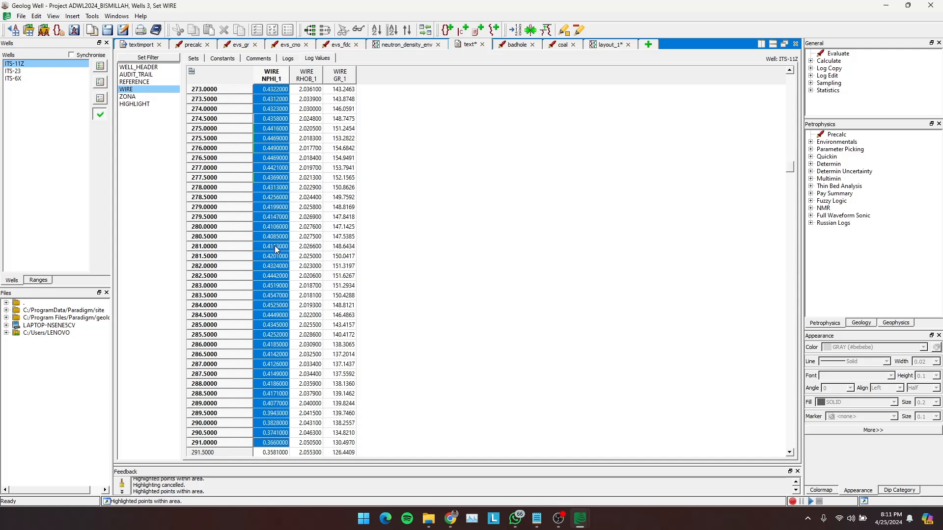
pyautogui.rightClick(275, 246)
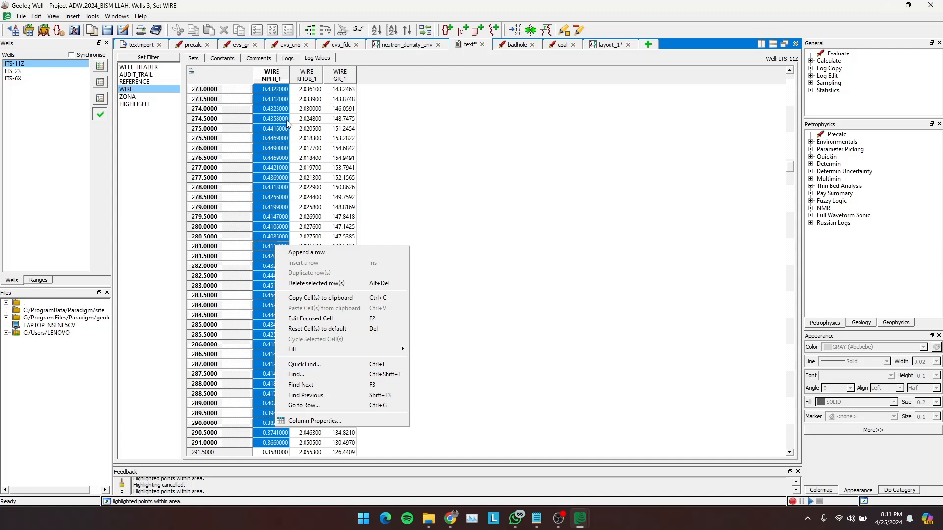
pyautogui.click(288, 142)
# - Reselect the NPHI cells starting at 241 ft and extend the selection down to 291 ft
pyautogui.scroll(20, 288, 142)
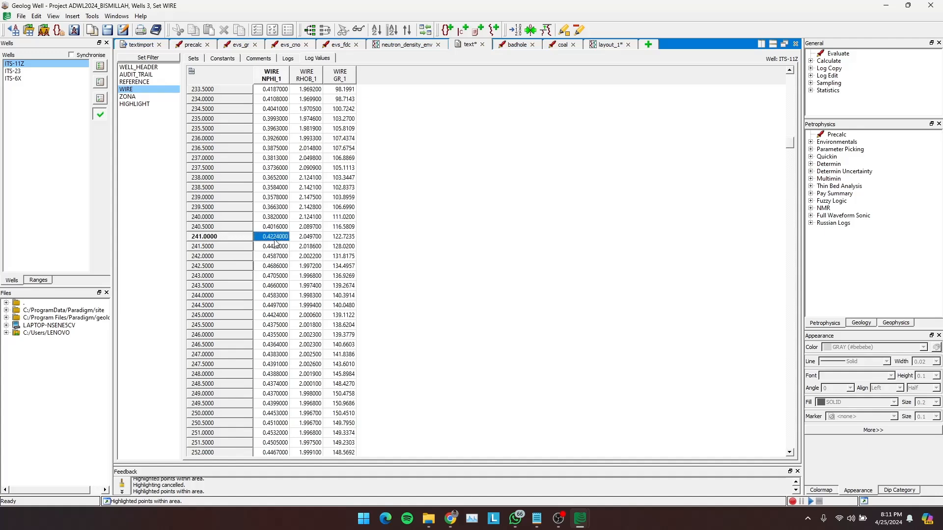
pyautogui.hotkey('shift', 'Down')
pyautogui.hotkey('shift', 'Down')
pyautogui.hotkey('shift', 'Down')
pyautogui.hotkey('shift', 'Down')
pyautogui.hotkey('shift', 'Down')
pyautogui.hotkey('shift', 'Down')
pyautogui.hotkey('shift', 'Down')
pyautogui.hotkey('shift', 'Down')
pyautogui.hotkey('shift', 'Down')
pyautogui.hotkey('shift', 'Down')
pyautogui.hotkey('shift', 'Down')
pyautogui.hotkey('shift', 'Down')
pyautogui.hotkey('shift', 'Down')
pyautogui.hotkey('shift', 'Down')
pyautogui.hotkey('shift', 'Down')
pyautogui.hotkey('shift', 'Down')
pyautogui.hotkey('shift', 'Down')
pyautogui.hotkey('shift', 'Down')
pyautogui.hotkey('shift', 'Down')
pyautogui.hotkey('shift', 'Down')
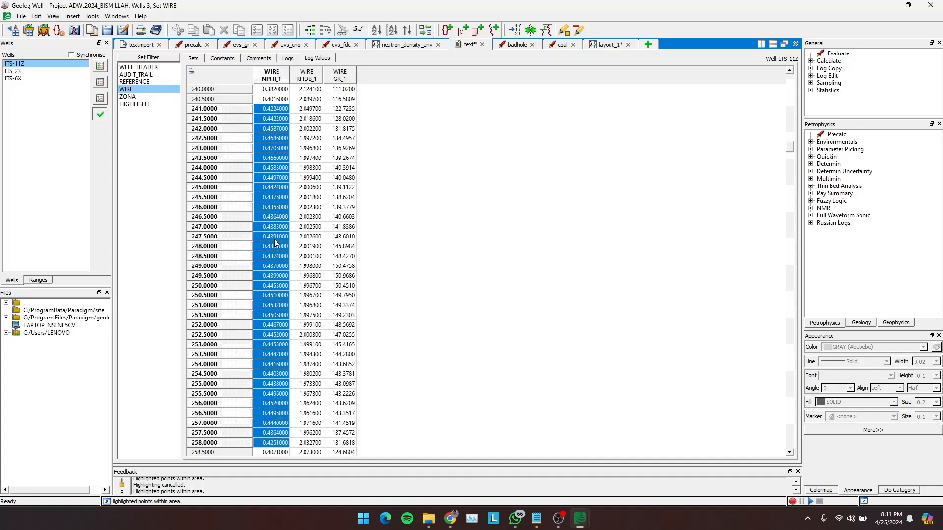
pyautogui.hotkey('shift', 'Down')
pyautogui.hotkey('shift', 'Down')
pyautogui.hotkey('shift', 'Down')
pyautogui.hotkey('shift', 'Down')
pyautogui.hotkey('shift', 'Down')
pyautogui.hotkey('shift', 'Down')
pyautogui.hotkey('shift', 'Down')
pyautogui.hotkey('shift', 'Down')
pyautogui.hotkey('shift', 'Down')
pyautogui.hotkey('shift', 'Down')
pyautogui.hotkey('shift', 'Down')
pyautogui.hotkey('shift', 'Down')
pyautogui.hotkey('shift', 'Down')
pyautogui.hotkey('shift', 'Down')
pyautogui.hotkey('shift', 'Down')
pyautogui.hotkey('shift', 'Down')
pyautogui.hotkey('shift', 'Down')
pyautogui.hotkey('shift', 'Down')
pyautogui.hotkey('shift', 'Down')
pyautogui.hotkey('shift', 'Down')
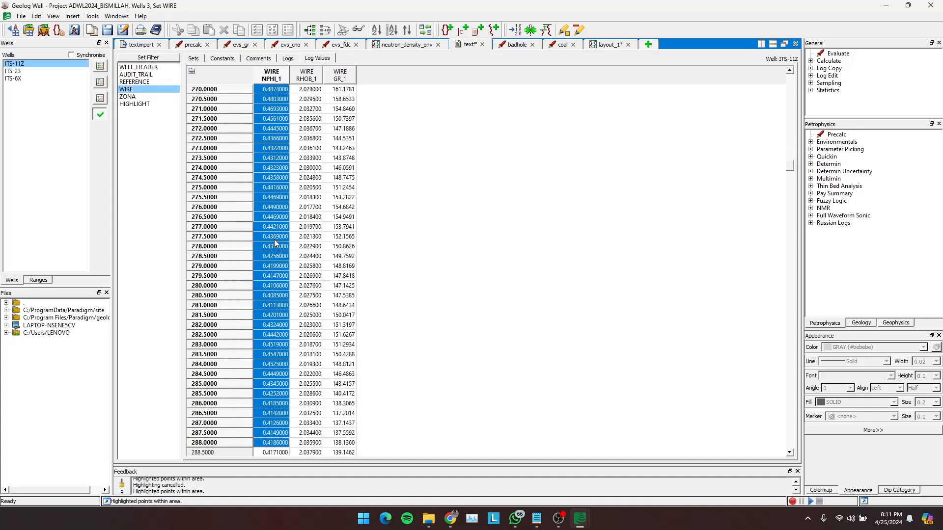
pyautogui.hotkey('shift', 'Down')
pyautogui.hotkey('shift', 'Down')
pyautogui.hotkey('shift', 'Down')
pyautogui.hotkey('shift', 'Down')
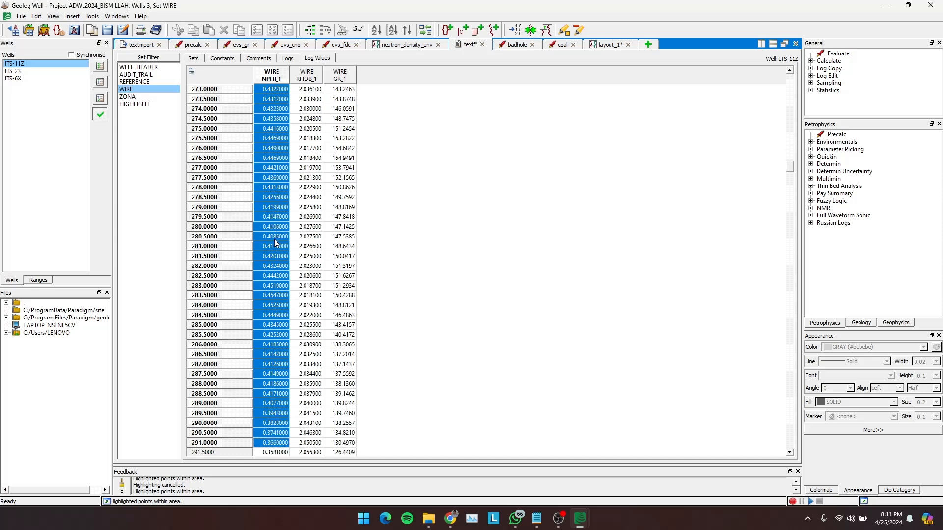
# - Paste the copied NPHI values from 241 to 291 ft into the blank NPHI cells starting at 473 ft
pyautogui.scroll(-20, 275, 243)
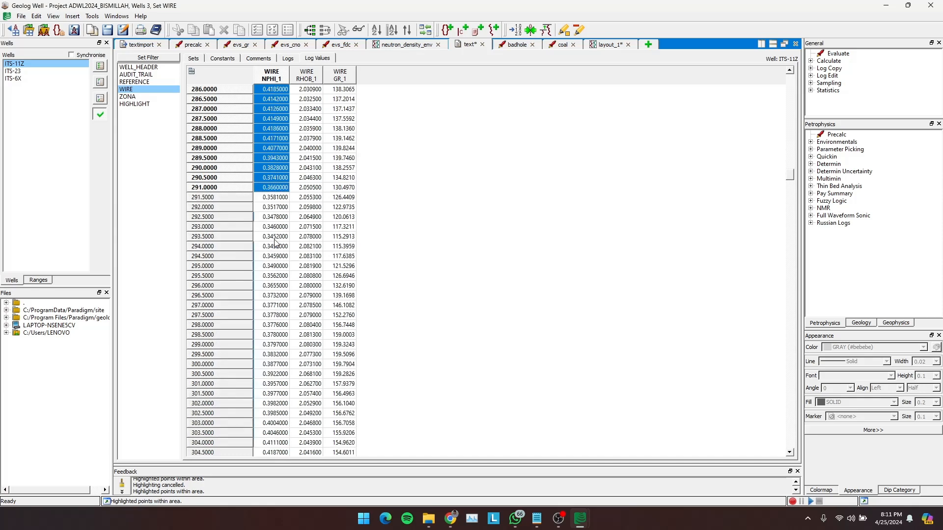
pyautogui.scroll(-3, 275, 243)
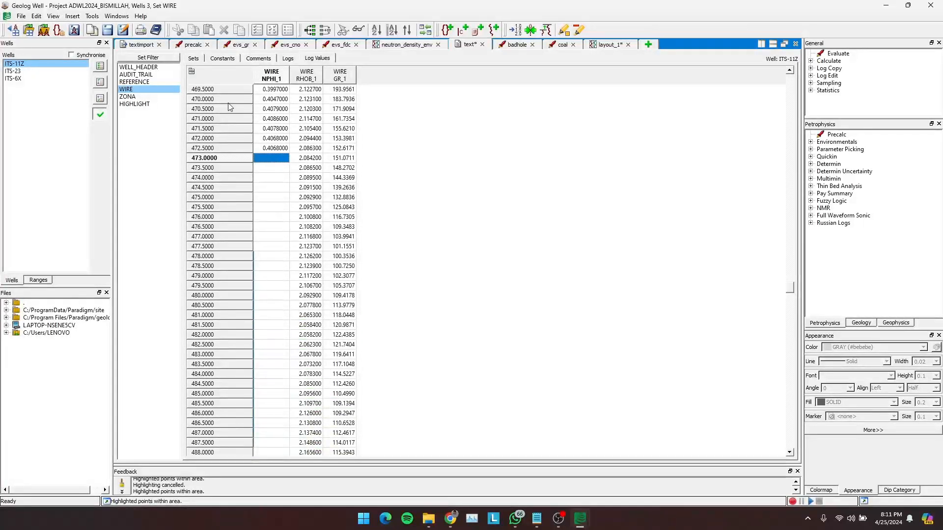
pyautogui.click(192, 72)
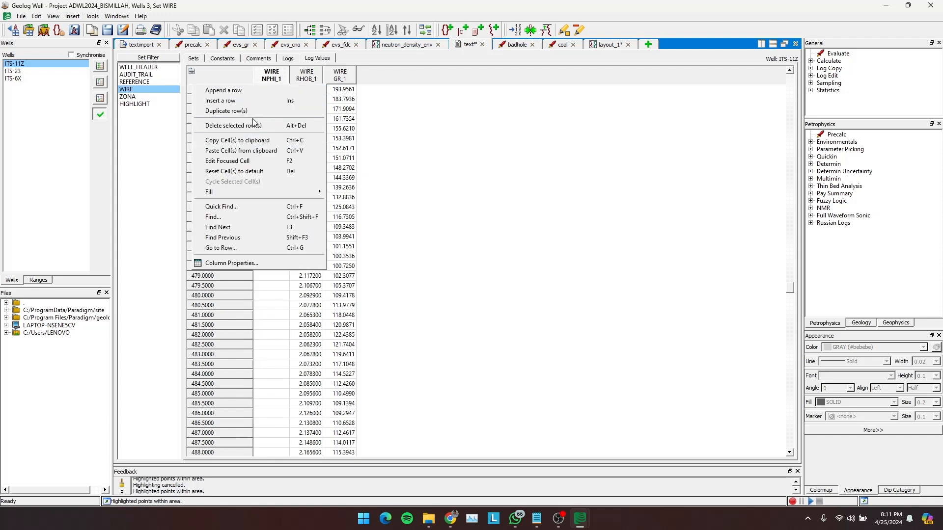
pyautogui.click(240, 150)
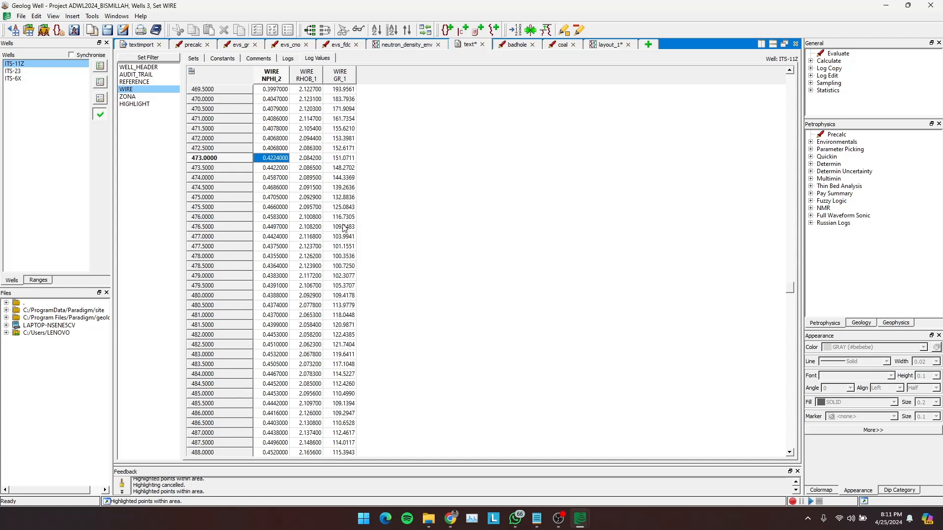
# - Locate the remaining blank NPHI cell at 523.5 ft and copy the NPHI value at 404.5 ft as its replacement
pyautogui.scroll(-20, 343, 225)
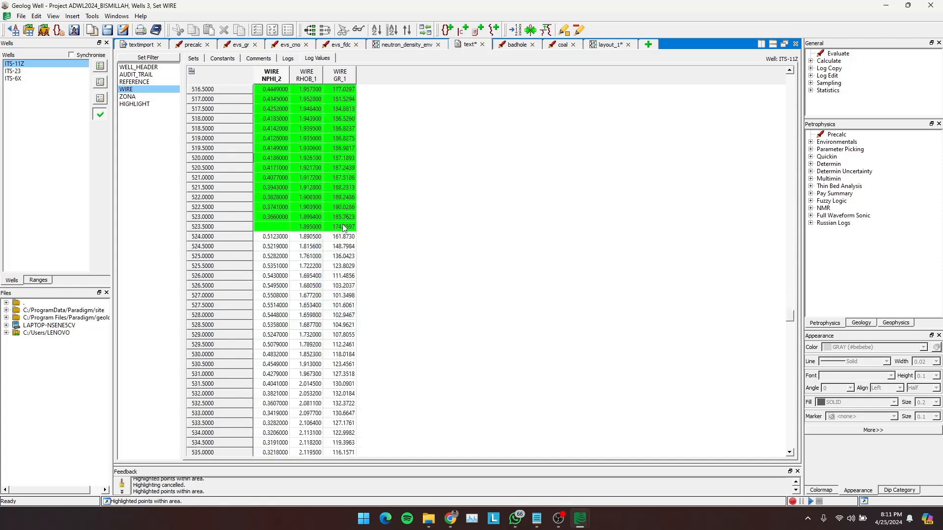
pyautogui.click(275, 227)
pyautogui.scroll(20, 275, 227)
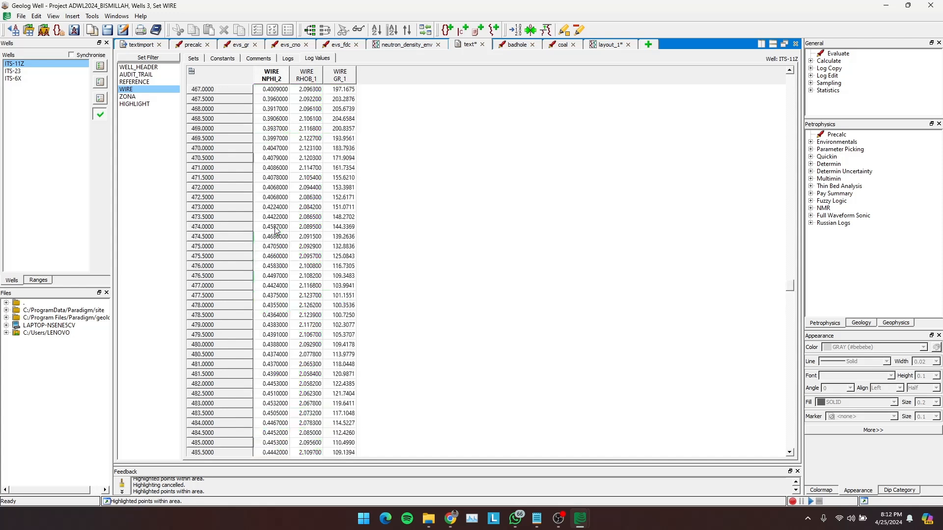
pyautogui.scroll(9, 275, 230)
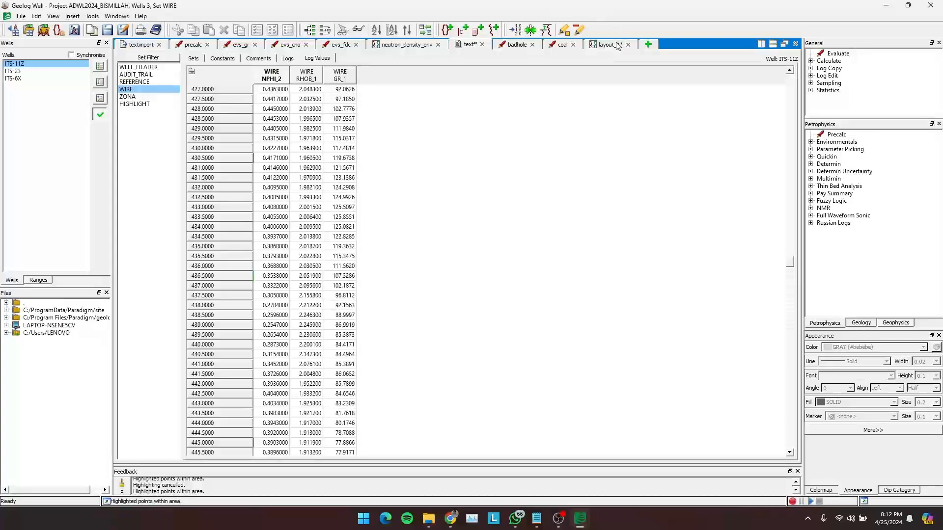
pyautogui.scroll(-20, 481, 231)
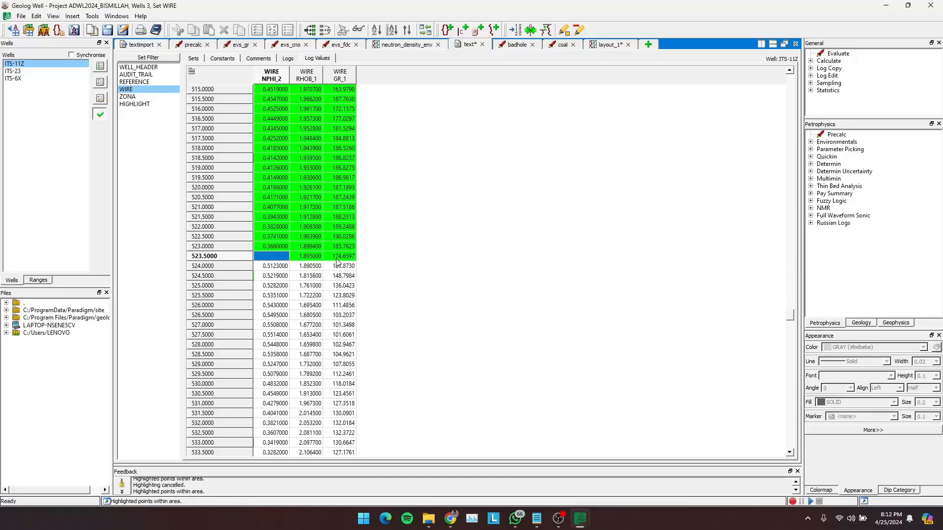
pyautogui.scroll(20, 337, 262)
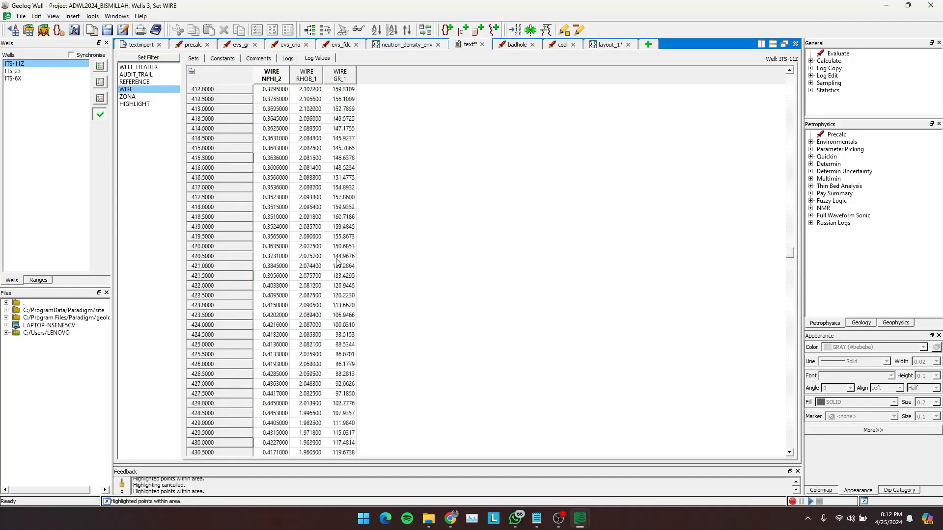
pyautogui.scroll(10, 337, 262)
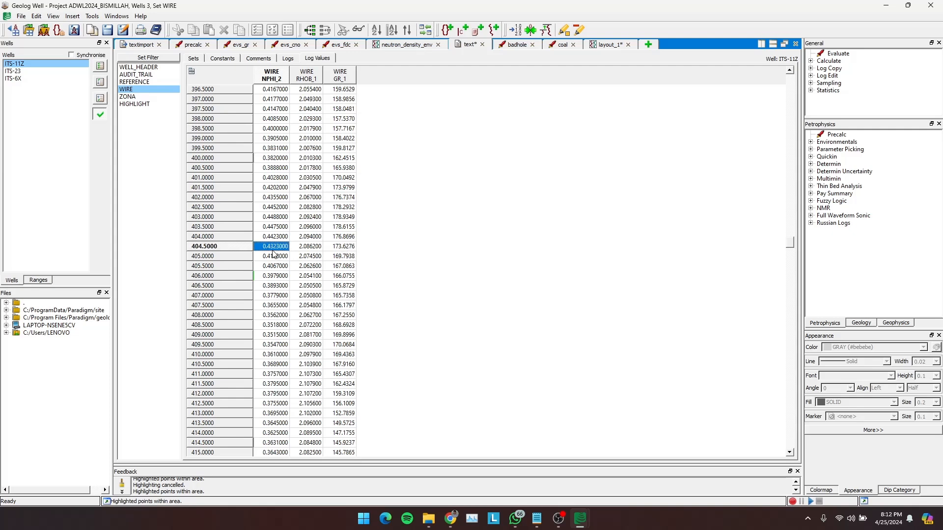
# - Fill the blank NPHI cell at 523.5 ft with the copied value 0.4323
pyautogui.scroll(-20, 274, 253)
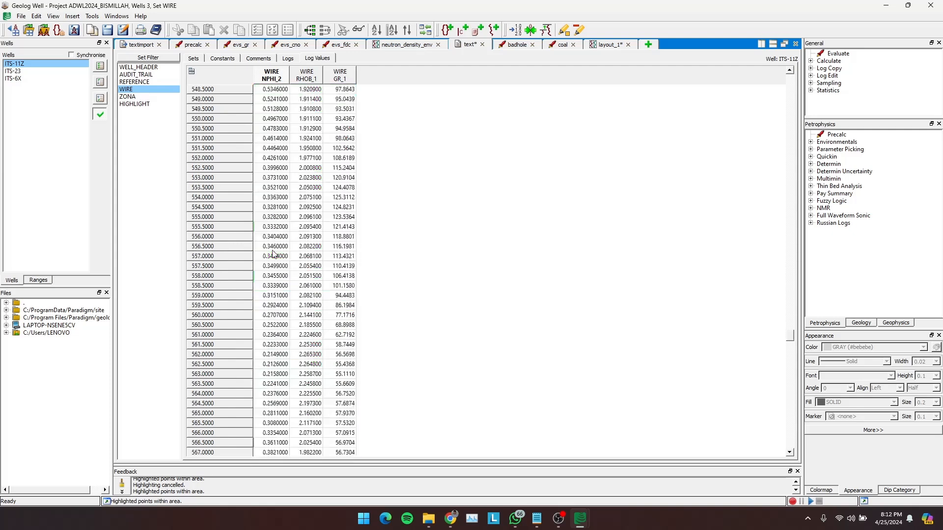
pyautogui.scroll(-20, 273, 254)
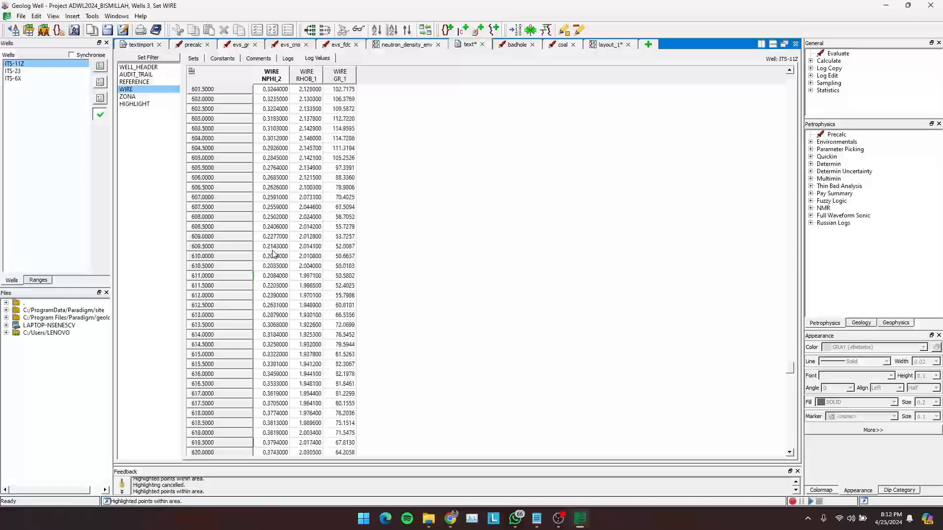
pyautogui.scroll(-13, 274, 254)
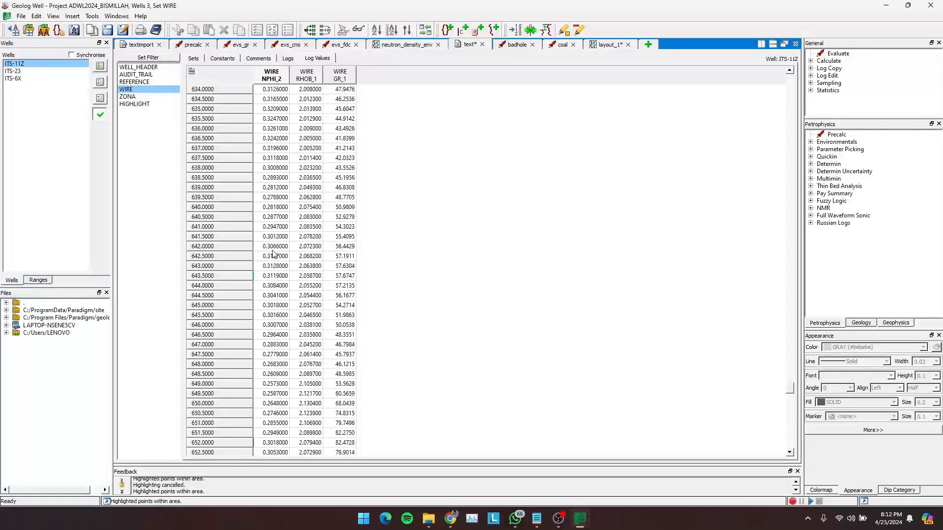
pyautogui.scroll(-20, 273, 254)
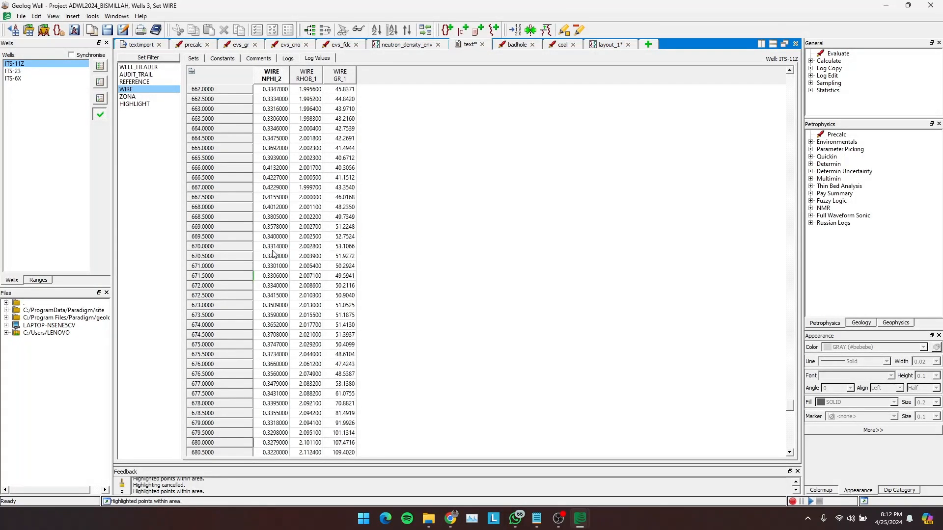
pyautogui.scroll(-20, 274, 254)
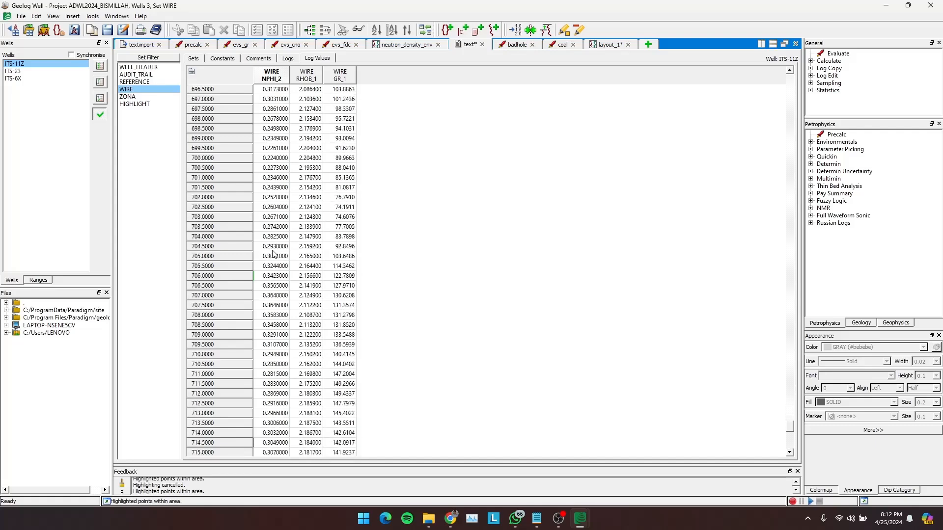
pyautogui.scroll(-2, 273, 254)
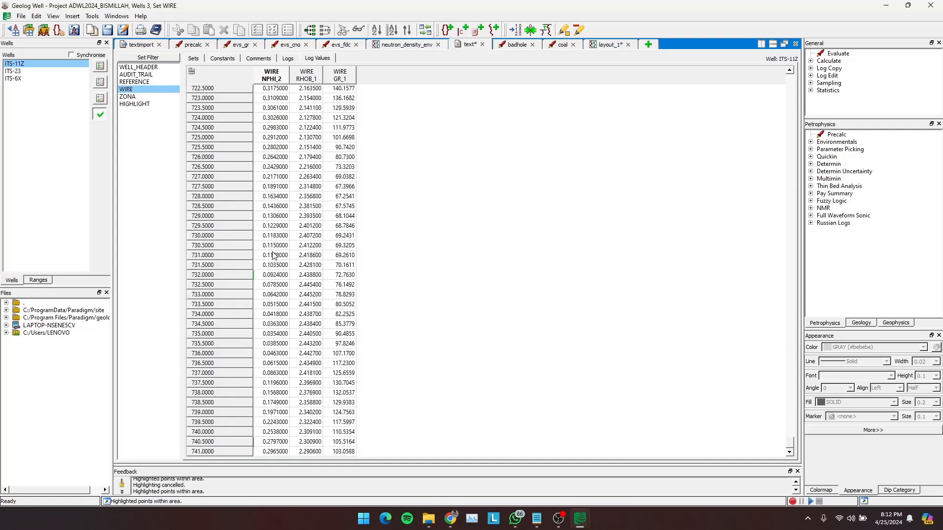
pyautogui.scroll(20, 282, 292)
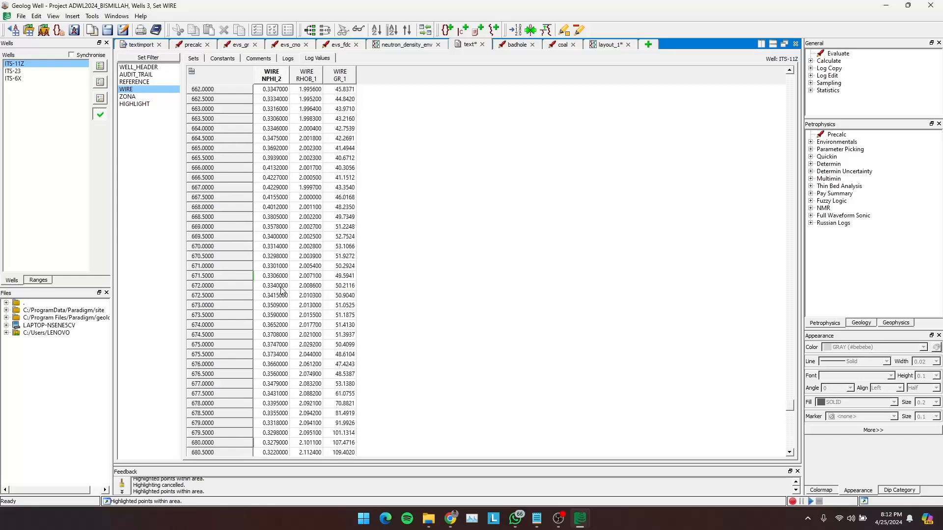
pyautogui.scroll(20, 282, 292)
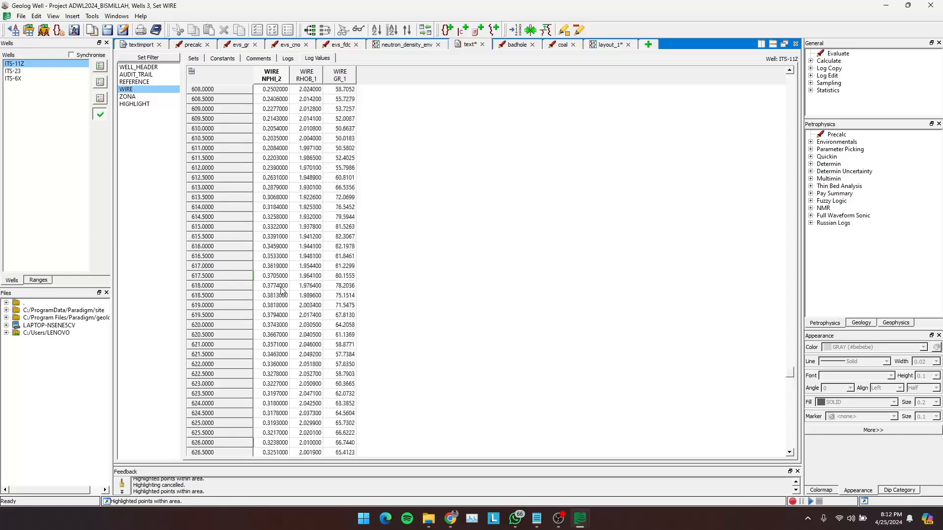
pyautogui.scroll(20, 282, 292)
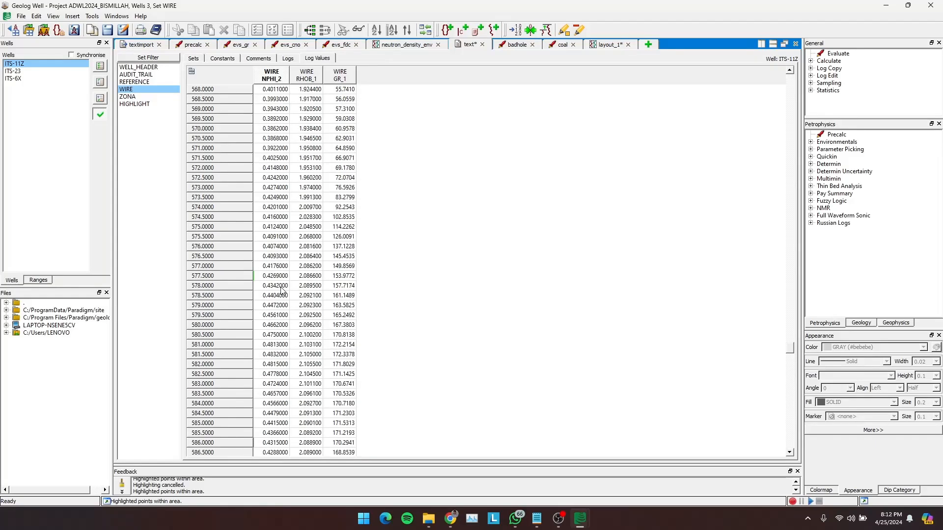
pyautogui.scroll(20, 282, 291)
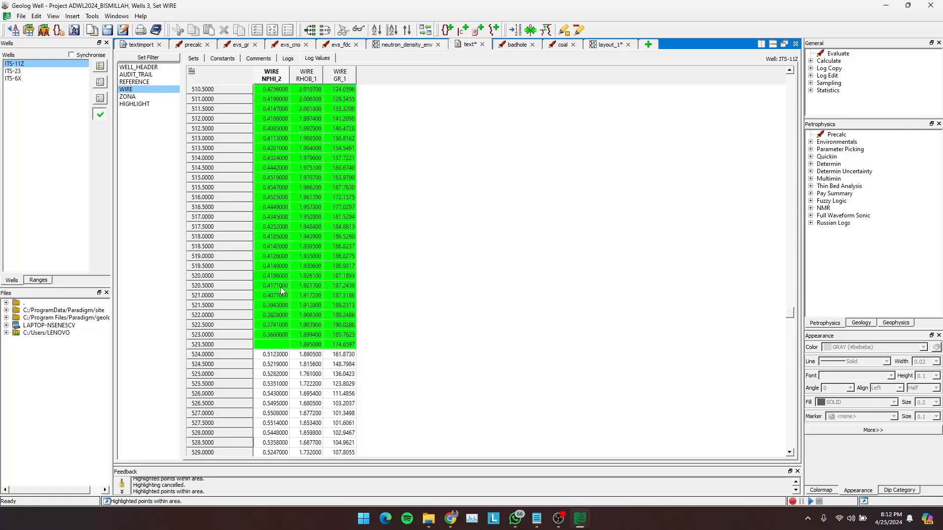
pyautogui.click(277, 344)
pyautogui.hotkey('ctrl', 'z')
# - Check the filled NPHI curve on layout_1 between 450 and 590 ft and select the RHOB curve near 489 ft
pyautogui.click(608, 46)
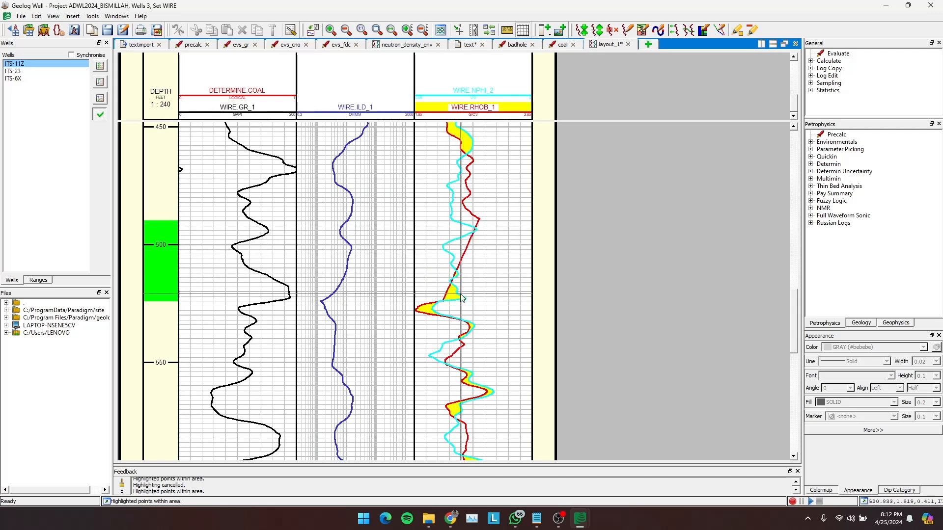
pyautogui.click(478, 221)
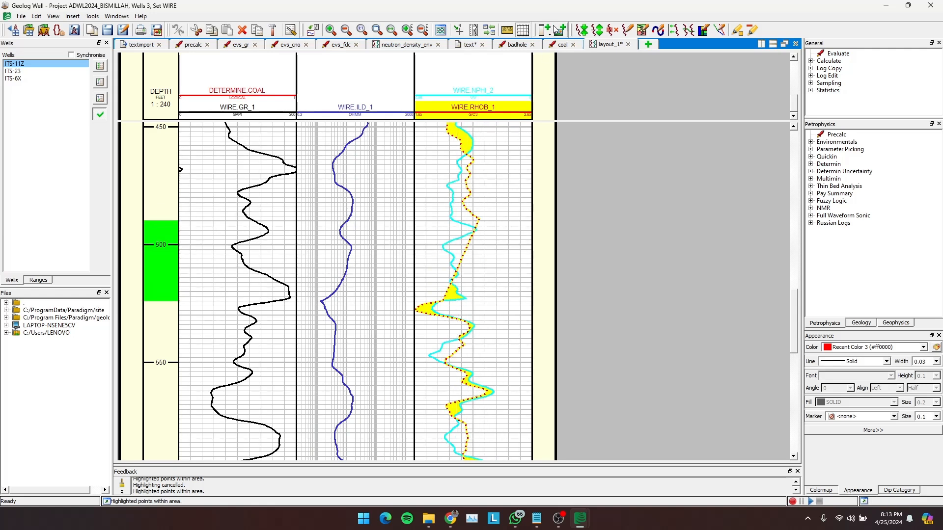
# - Examine the RHOB values across the highlighted 490 to 523.5 ft interval in the text view, and return to layout_1
pyautogui.click(465, 46)
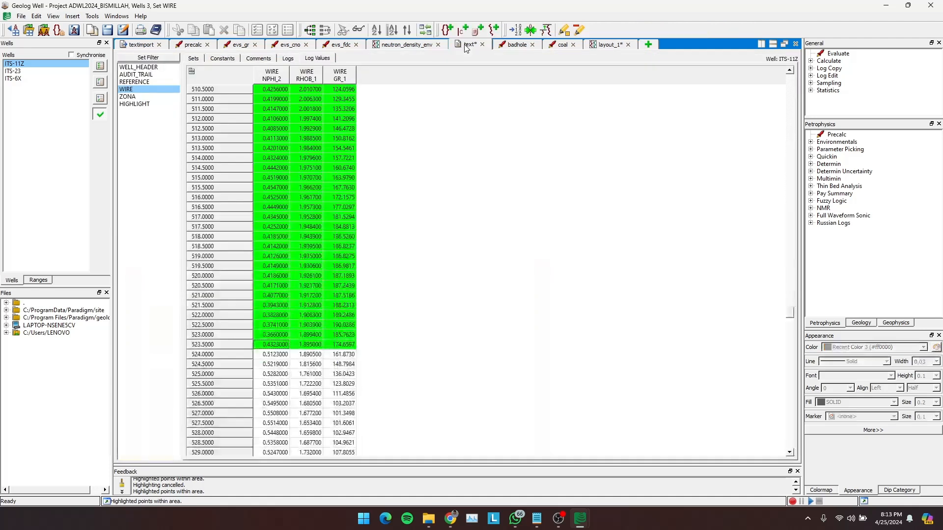
pyautogui.scroll(17, 376, 201)
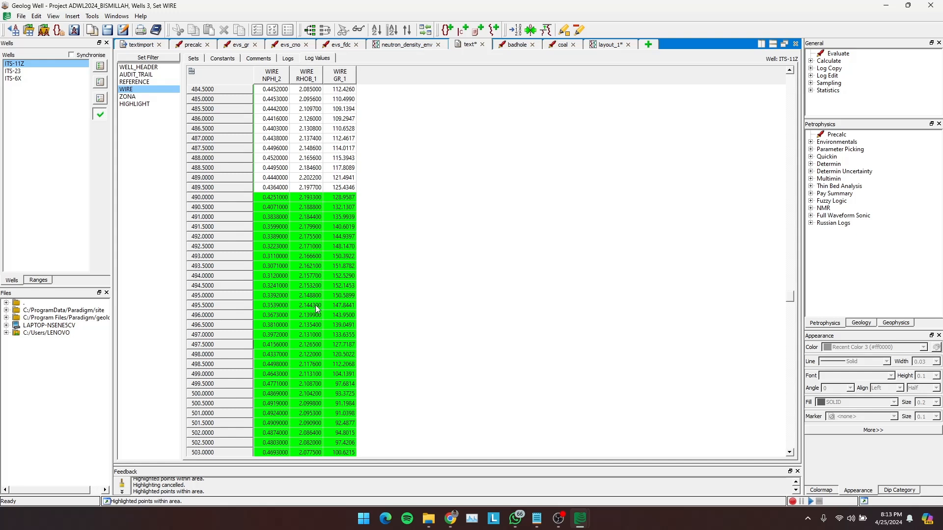
pyautogui.scroll(-4, 315, 305)
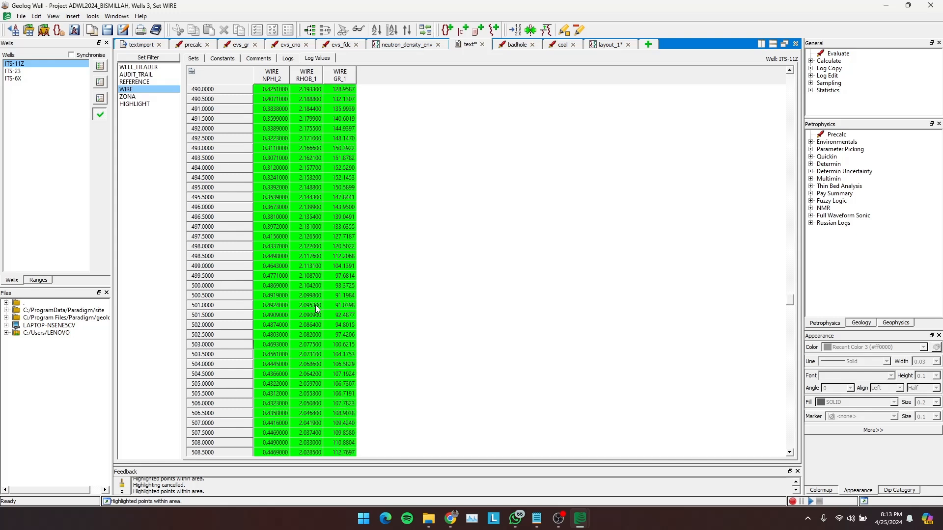
pyautogui.scroll(-4, 315, 305)
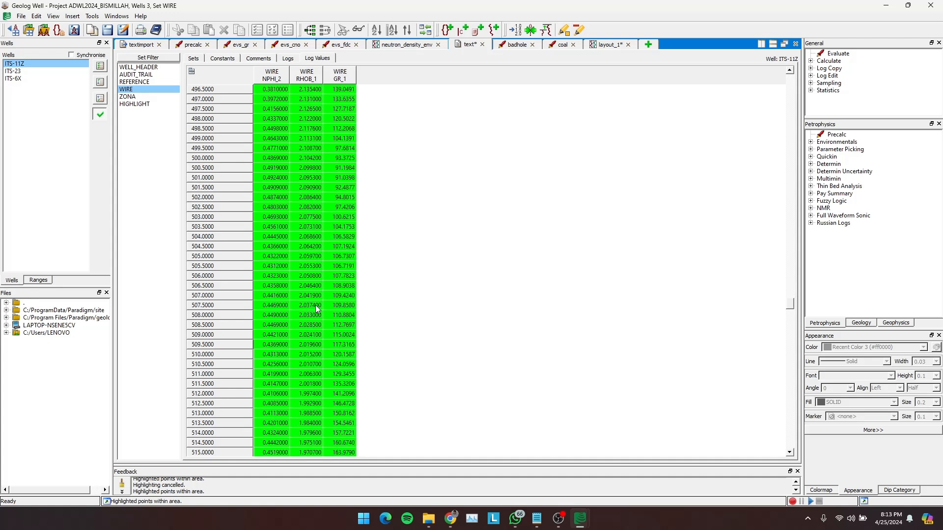
pyautogui.scroll(-7, 316, 305)
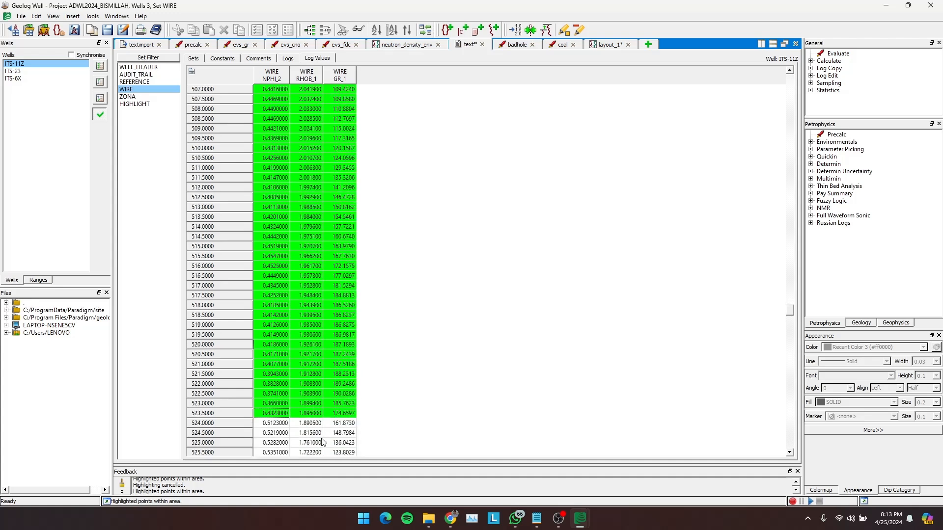
pyautogui.scroll(16, 319, 296)
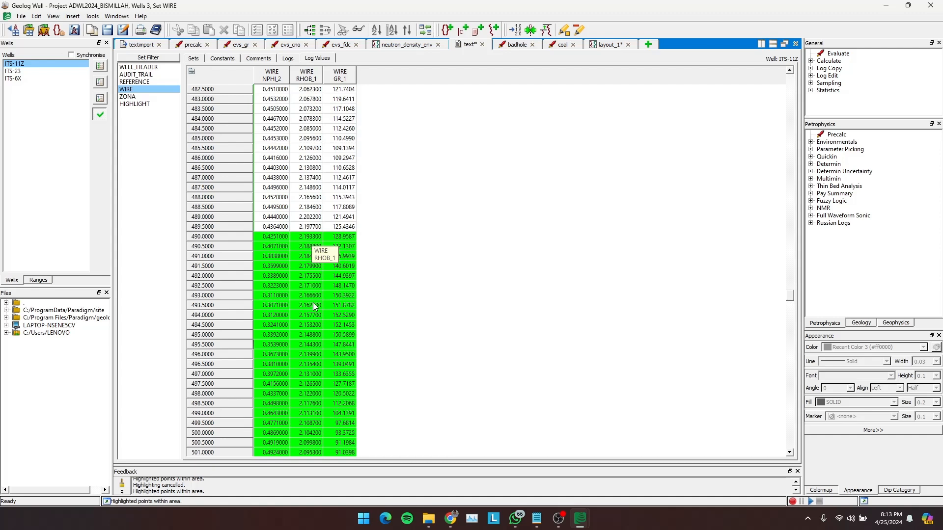
pyautogui.click(608, 45)
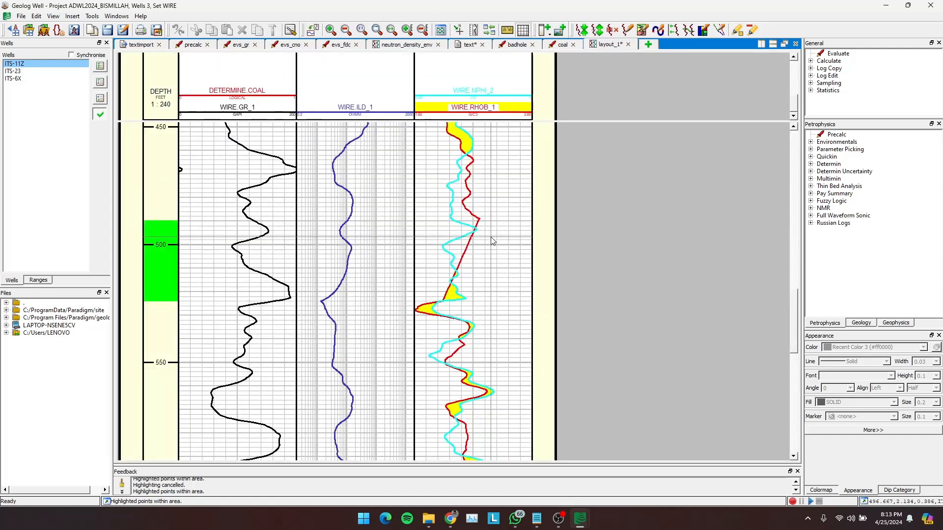
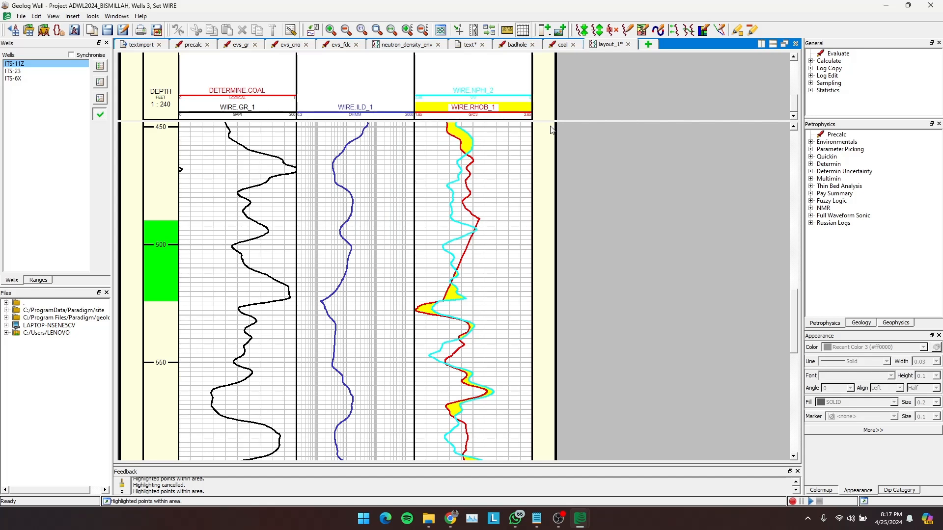
# - Cancel the highlighting of the 490 to 523.5 ft interval in ITS-11Z's depth track
pyautogui.scroll(5, 269, 178)
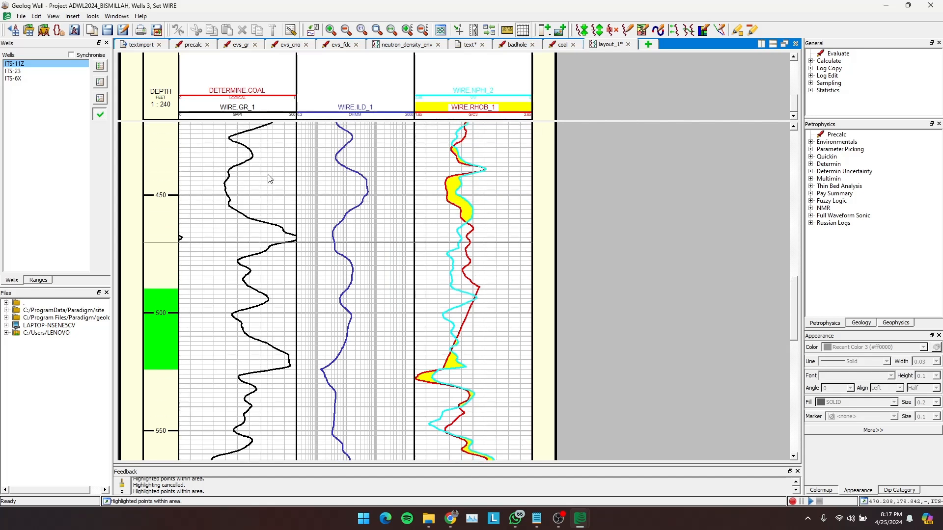
pyautogui.scroll(-3, 269, 178)
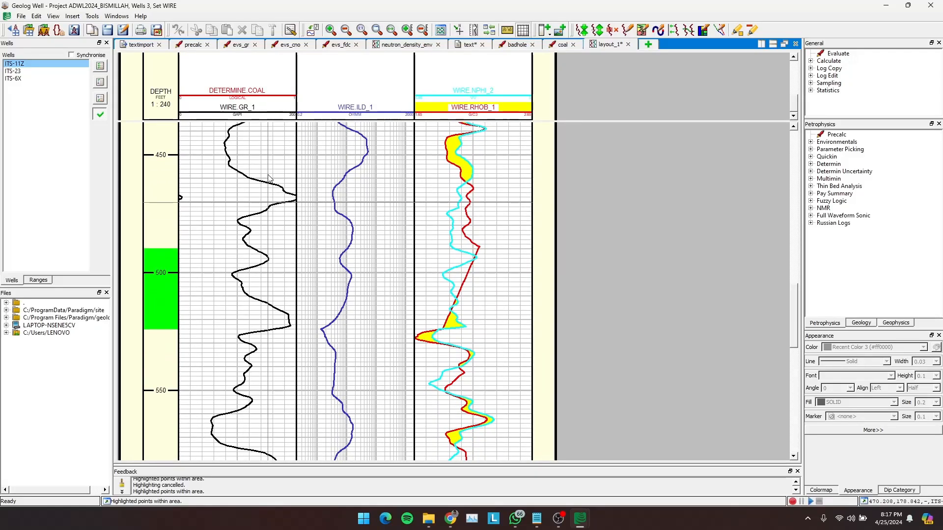
pyautogui.scroll(-1, 269, 178)
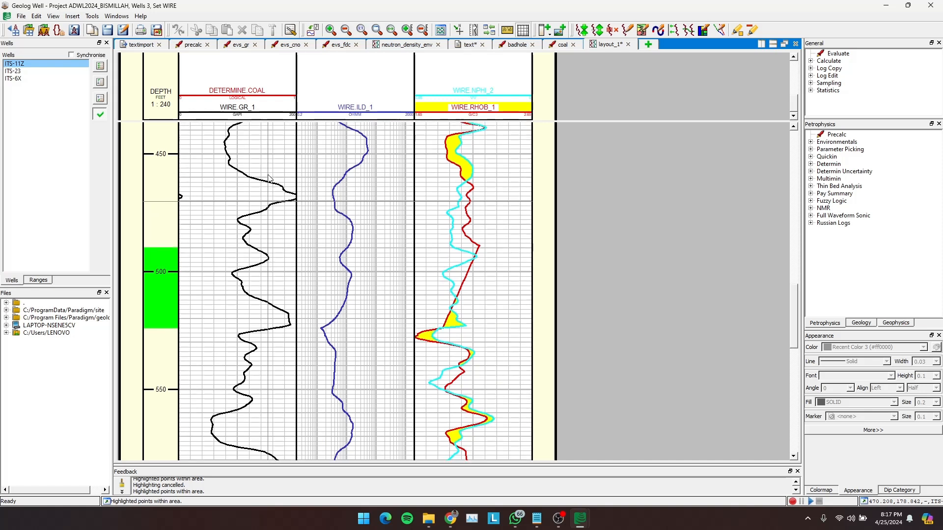
pyautogui.rightClick(175, 244)
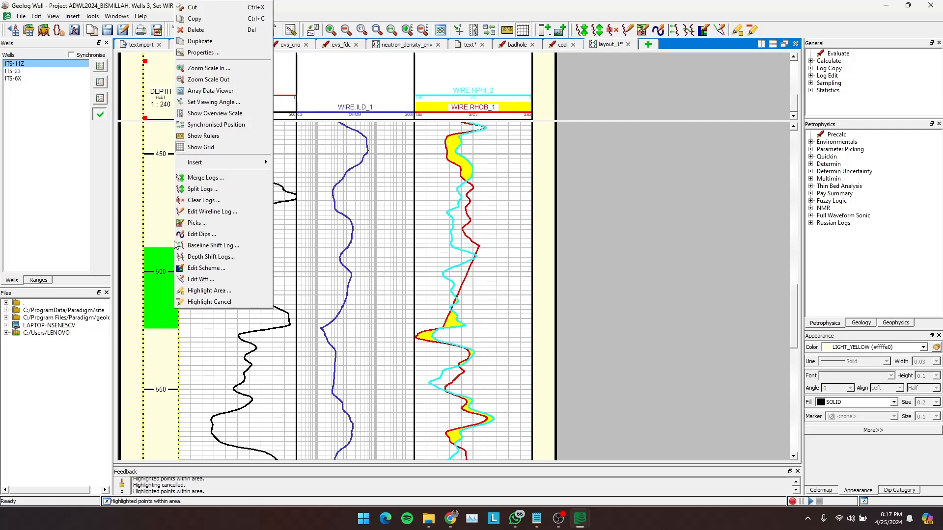
pyautogui.click(196, 302)
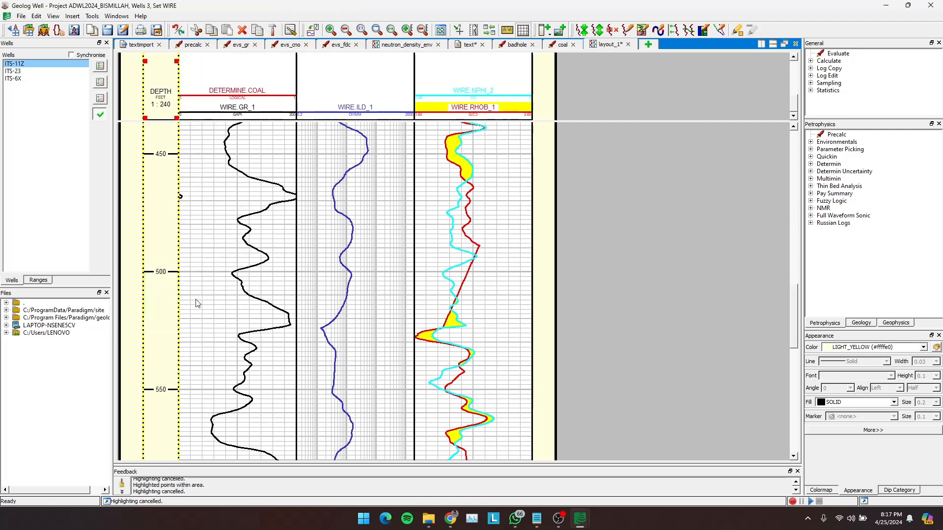
# - Display well ITS-6X in the layout and set the WIRE.GR curve's colour to red
pyautogui.click(15, 78)
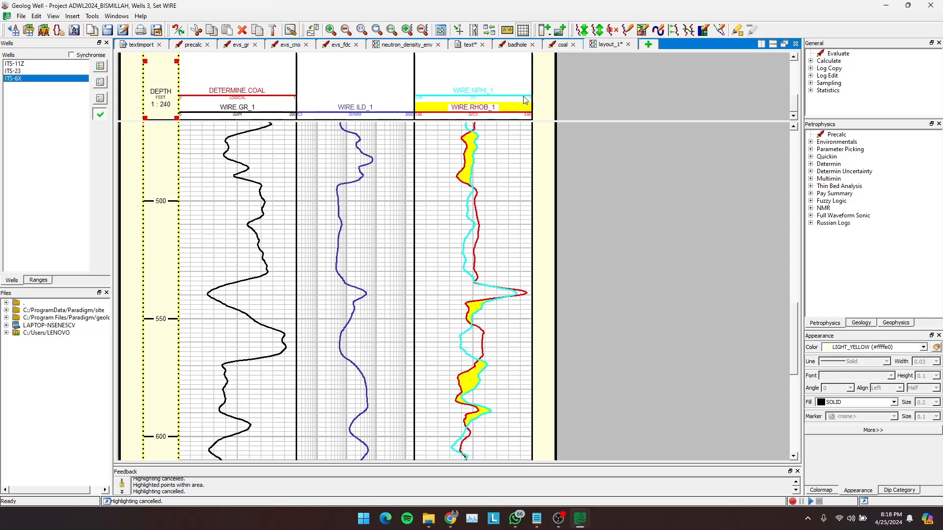
pyautogui.doubleClick(269, 127)
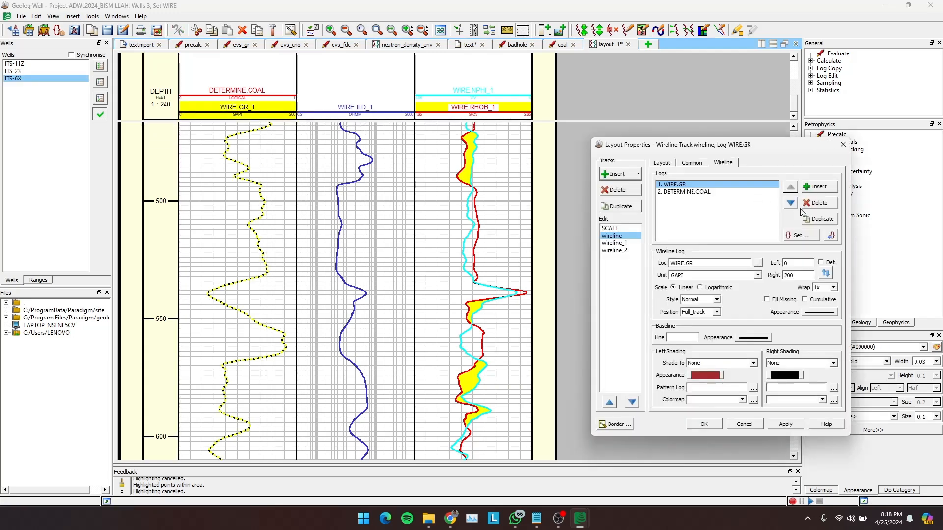
pyautogui.click(813, 315)
pyautogui.click(868, 326)
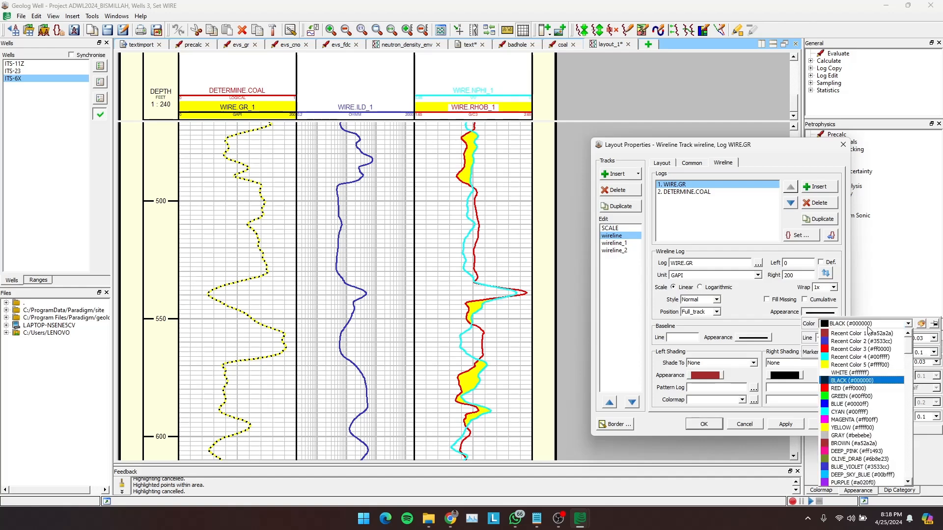
pyautogui.click(845, 394)
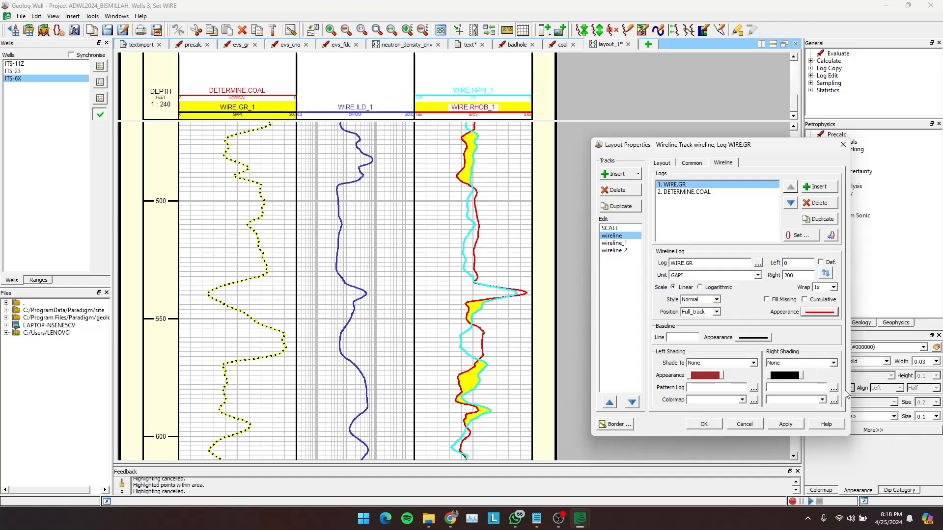
pyautogui.click(784, 425)
pyautogui.click(704, 425)
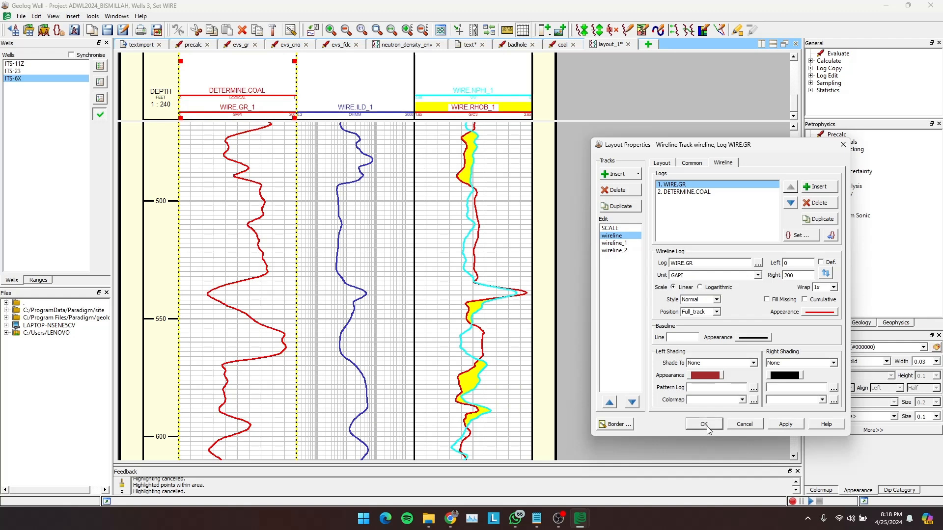
# - Set the WIRE.NPHI curve's colour to blue in the wireline_2 track
pyautogui.doubleClick(470, 224)
pyautogui.click(831, 314)
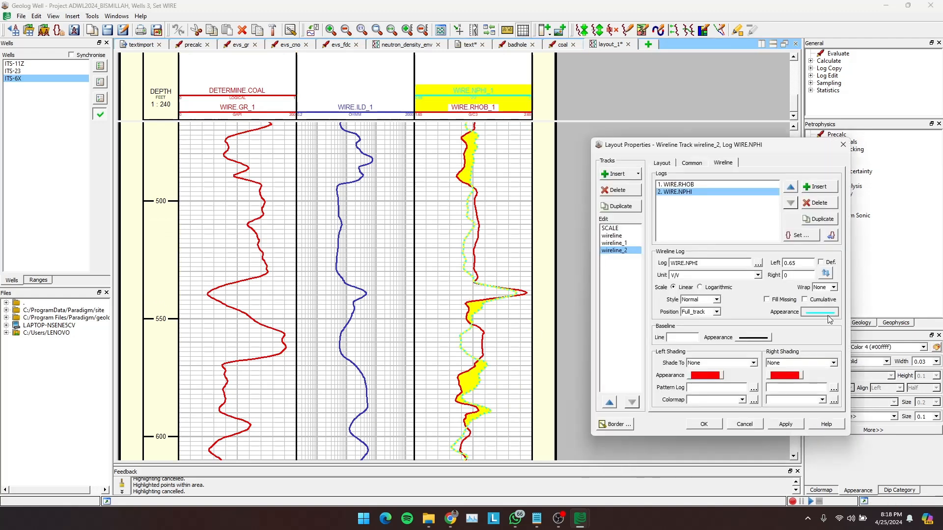
pyautogui.click(835, 324)
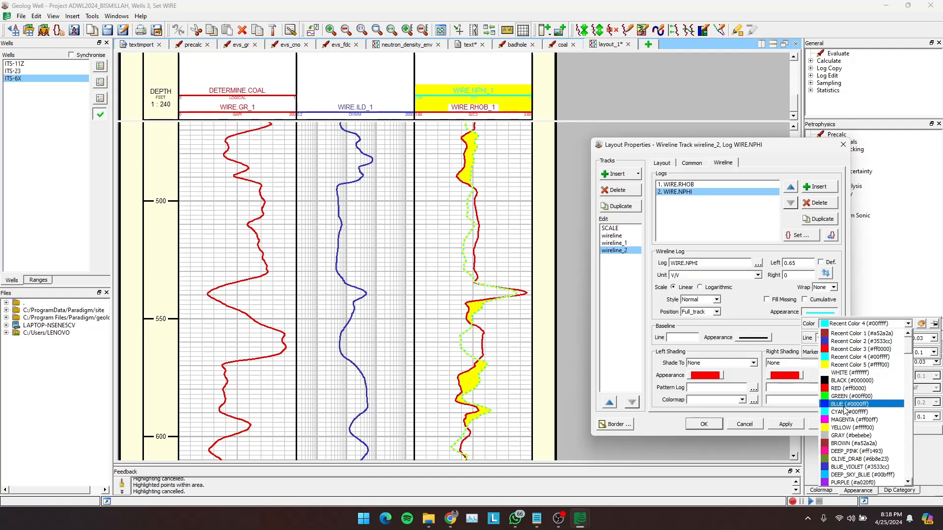
pyautogui.click(845, 403)
pyautogui.click(786, 424)
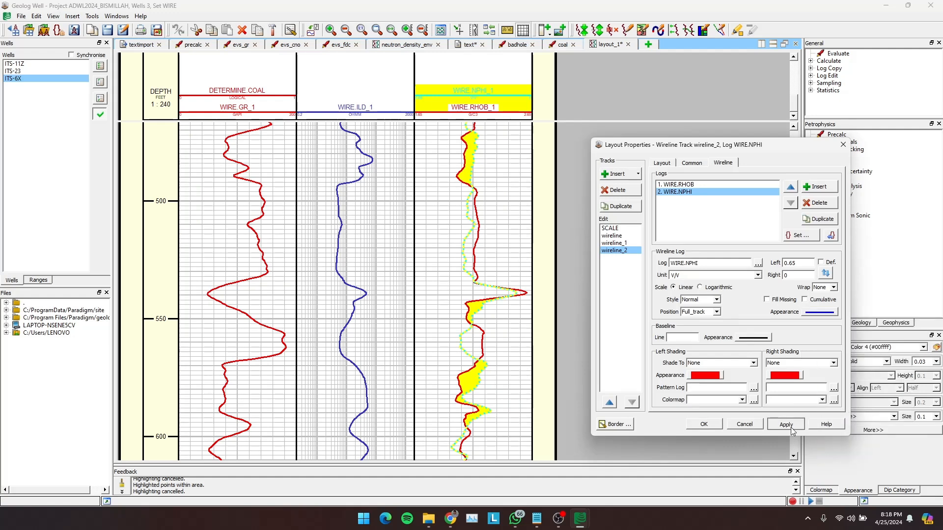
pyautogui.click(704, 424)
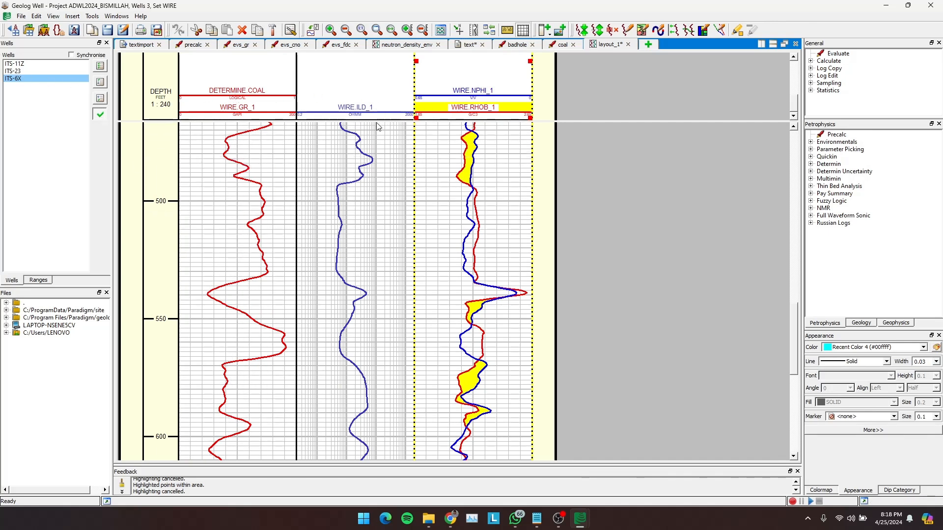
# - Display well ITS-23 in the layout and check its GR, ILD, NPHI and RHOB tracks along the depth range
pyautogui.click(14, 71)
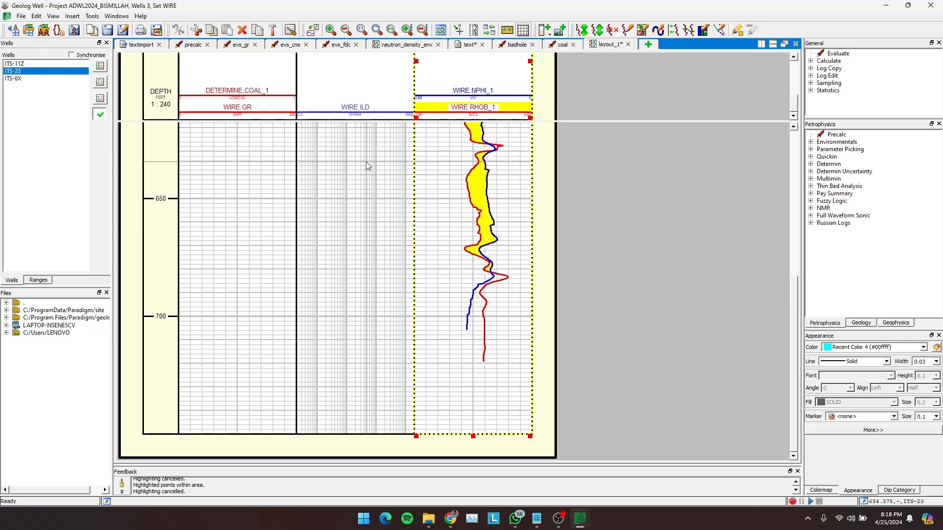
pyautogui.scroll(2, 366, 162)
pyautogui.scroll(-6, 366, 162)
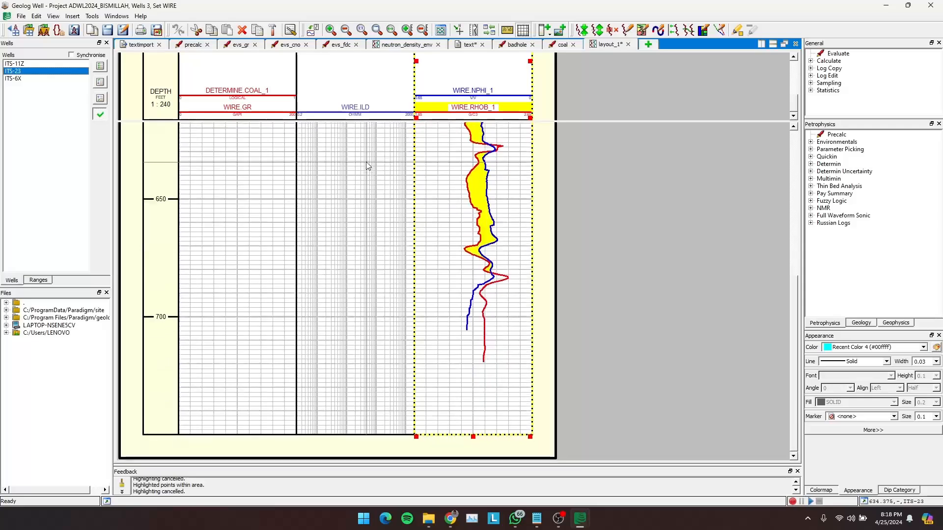
pyautogui.scroll(6, 367, 162)
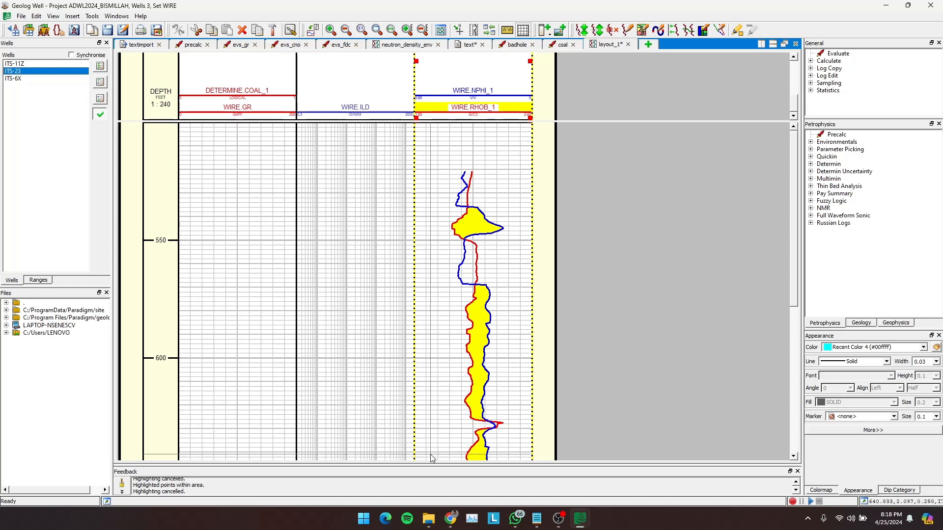
# - Switch to File Explorer and open the ITS-11Z and ITS-23 LAS files from Data LAS Asis side by side in Notepad
pyautogui.click(428, 518)
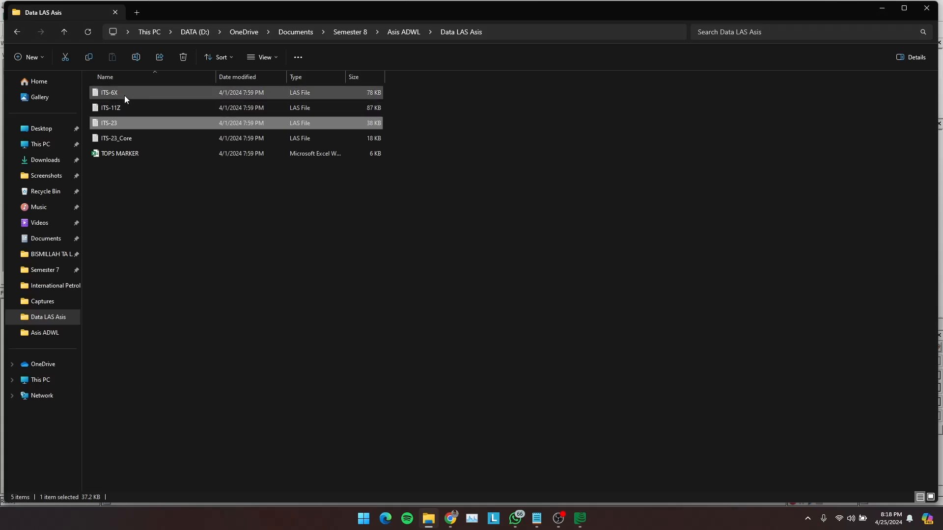
pyautogui.click(109, 108)
pyautogui.doubleClick(109, 107)
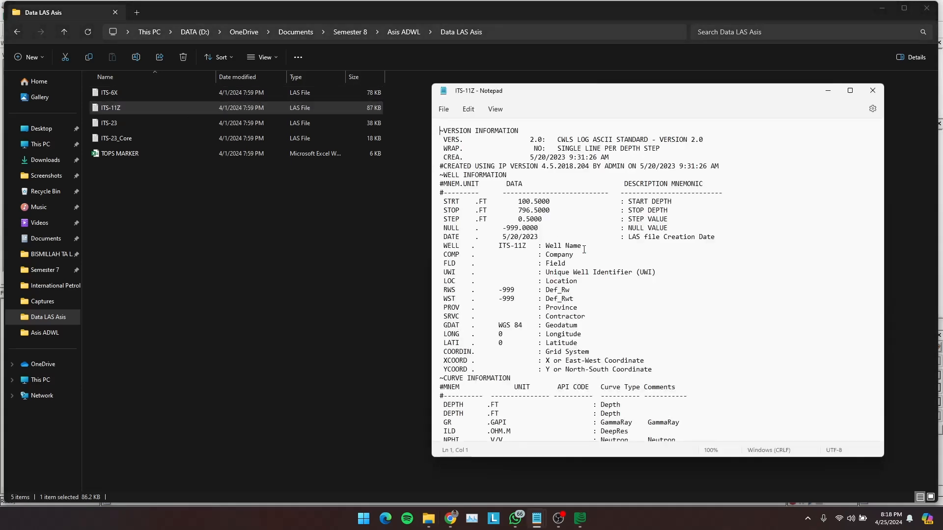
pyautogui.doubleClick(129, 120)
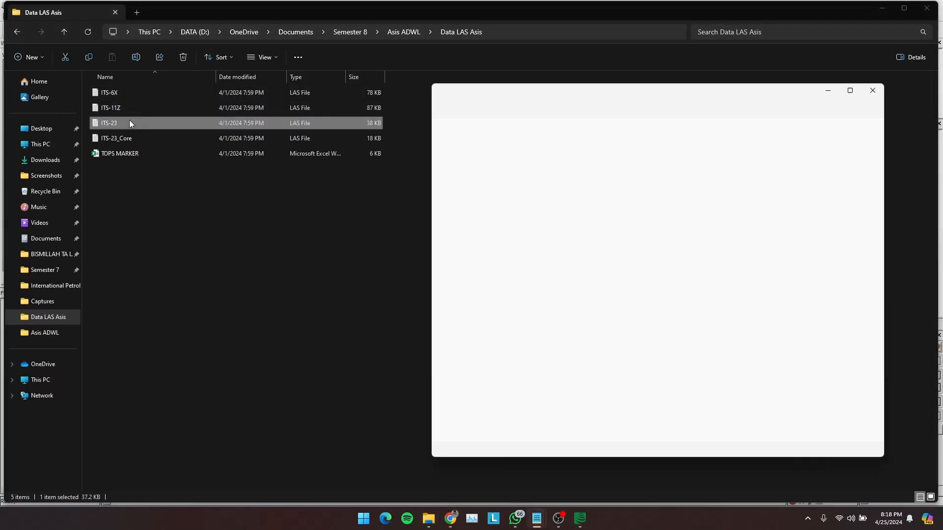
pyautogui.moveTo(850, 90)
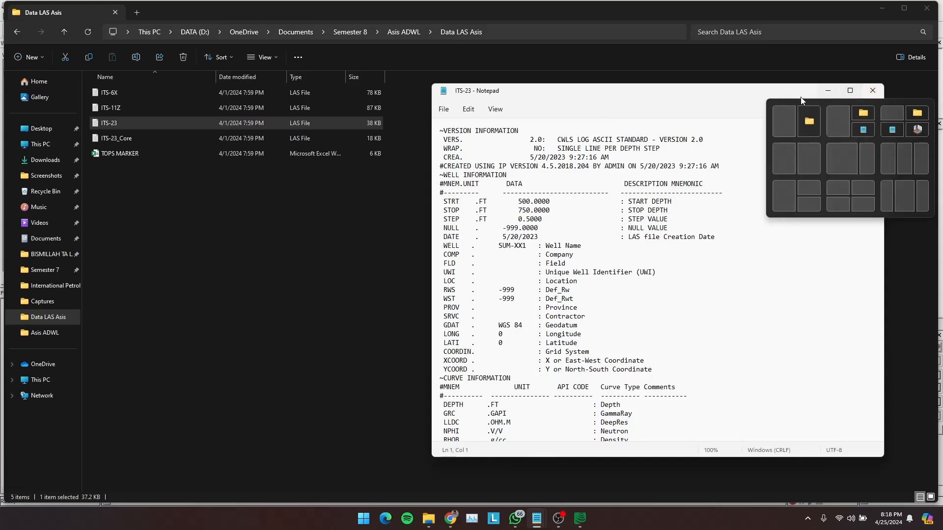
pyautogui.click(781, 158)
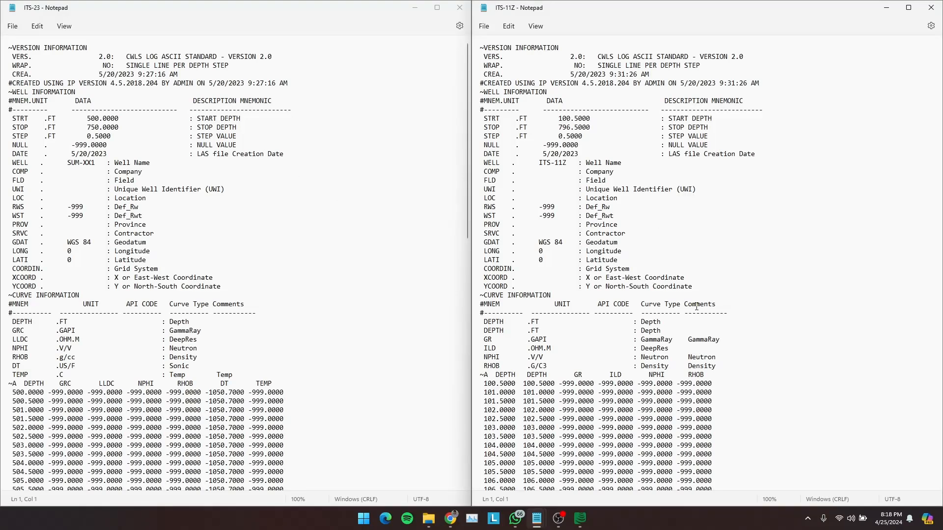
# - Compare the curve names in the ITS-23 and ITS-11Z files, marking the gamma ray column headers GRC and GR
pyautogui.scroll(-13, 697, 306)
pyautogui.scroll(6, 697, 305)
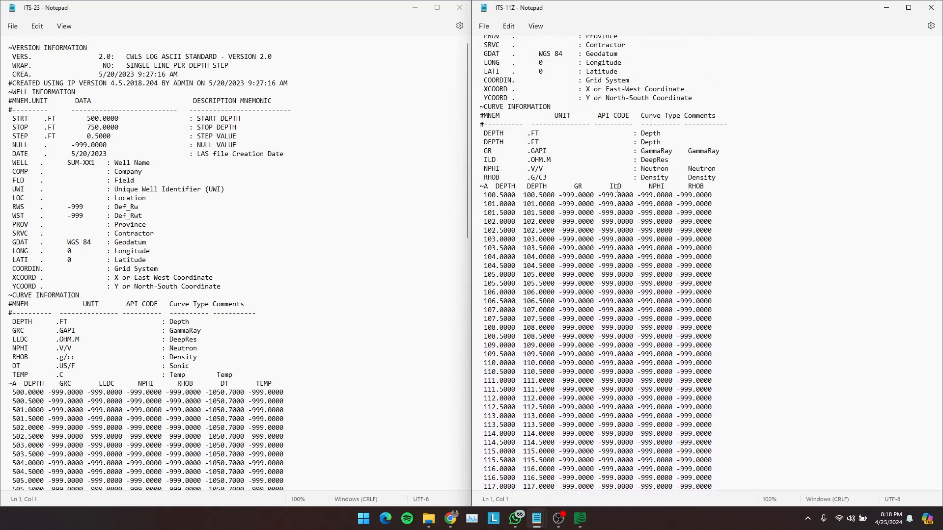
pyautogui.scroll(-3, 183, 294)
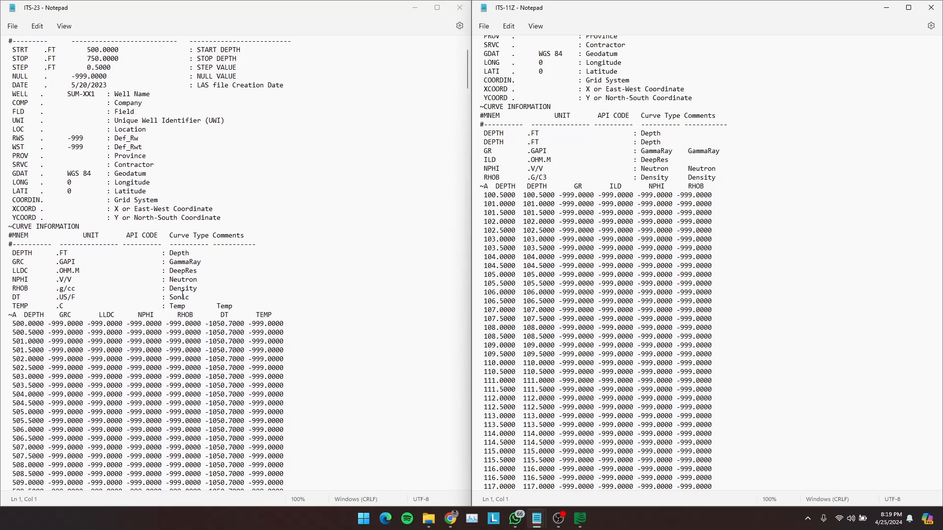
pyautogui.scroll(-1, 183, 294)
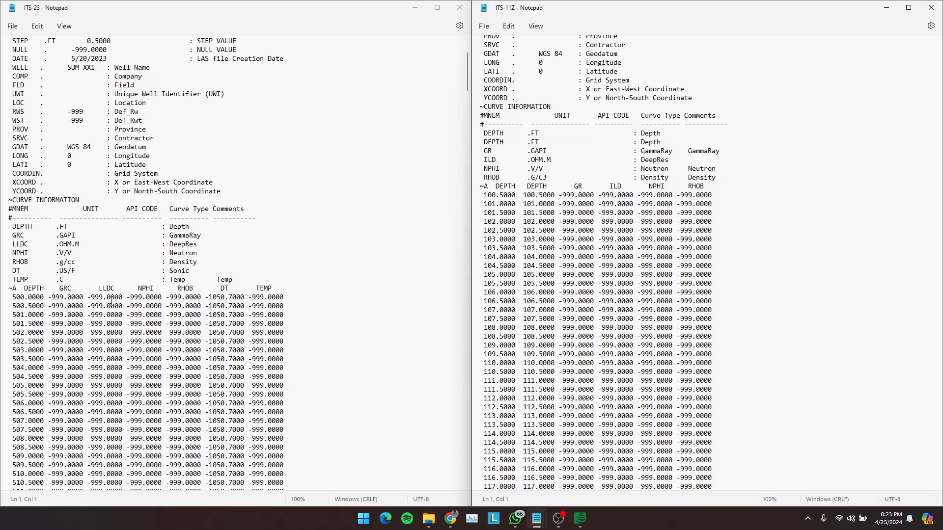
pyautogui.click(62, 292)
pyautogui.doubleClick(62, 291)
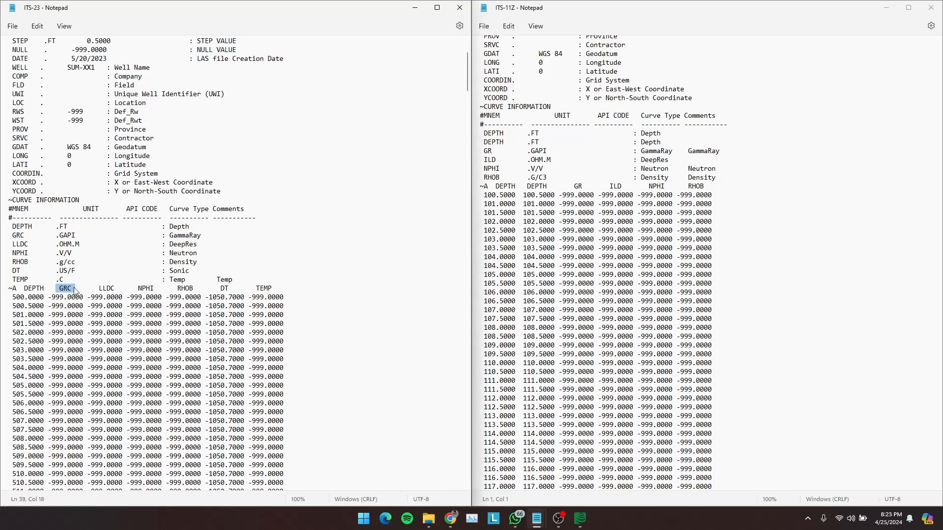
pyautogui.doubleClick(577, 187)
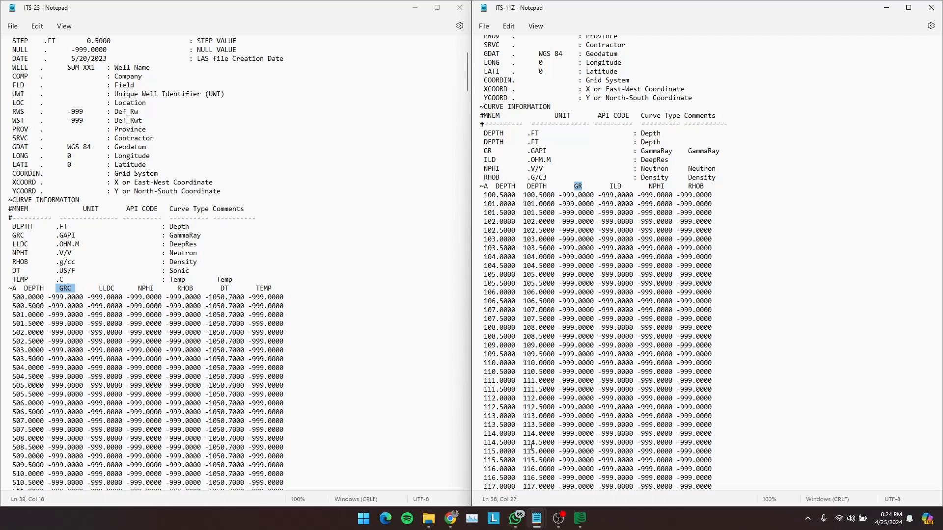
# - Return to Geolog and open the layout properties of the wireline_1 track holding WIRE.ILD
pyautogui.moveTo(580, 518)
pyautogui.click(626, 479)
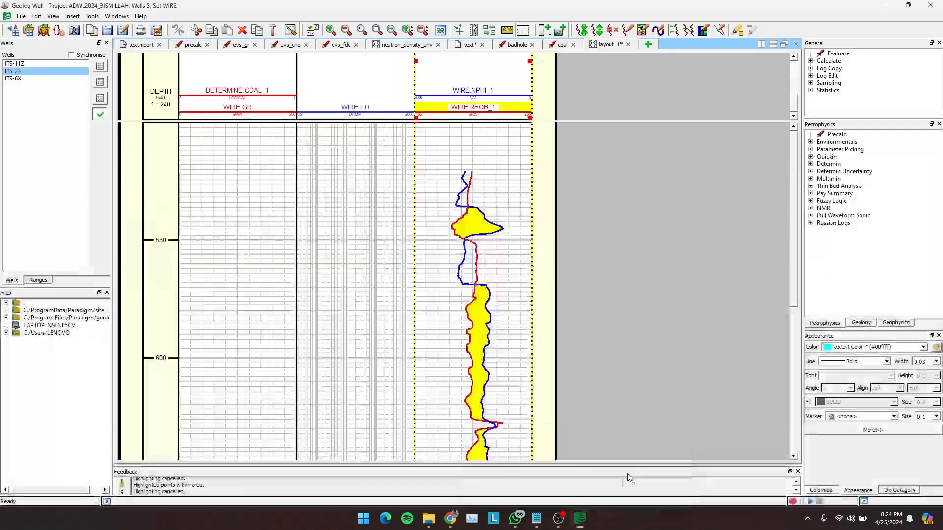
pyautogui.doubleClick(375, 76)
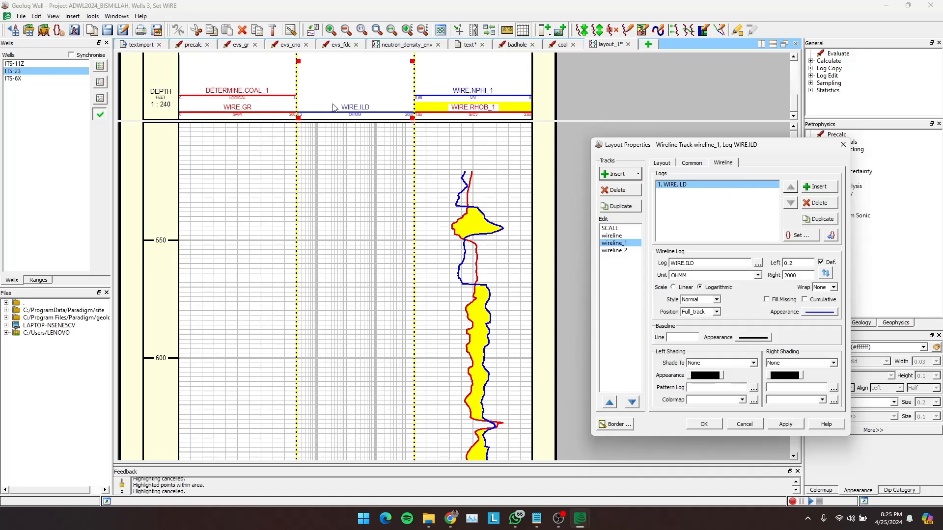
pyautogui.click(758, 263)
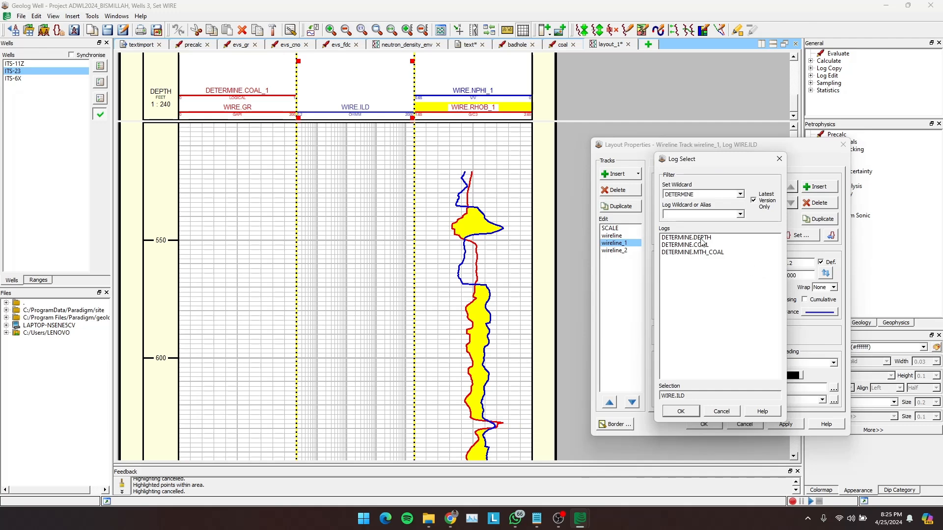
pyautogui.click(739, 194)
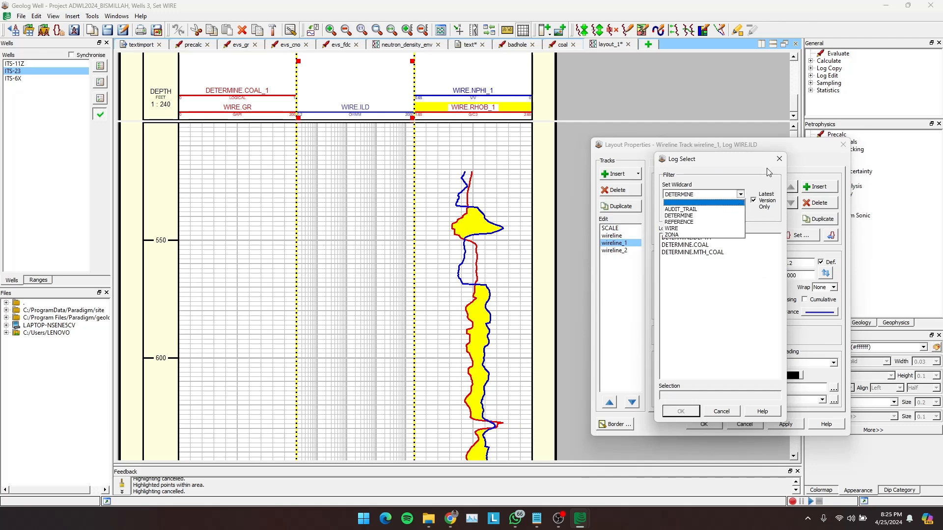
pyautogui.click(779, 159)
pyautogui.click(780, 159)
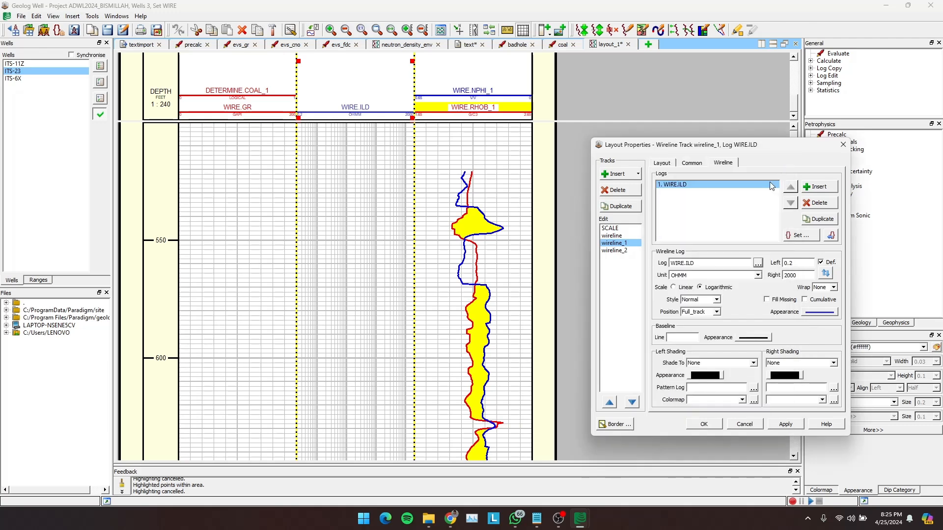
# - Replace WIRE.ILD with WIRE.LLDC from the WIRE set as the log in the wireline_1 track
pyautogui.click(757, 263)
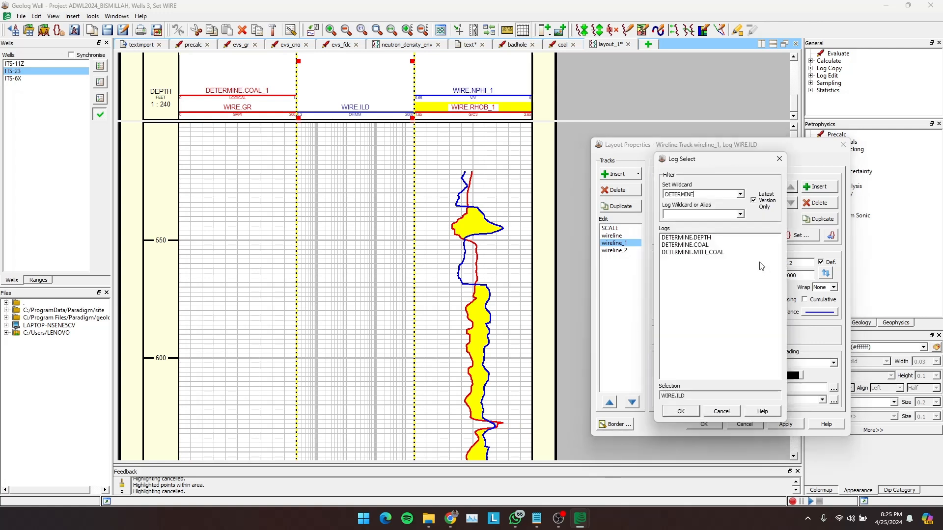
pyautogui.click(741, 196)
pyautogui.click(690, 229)
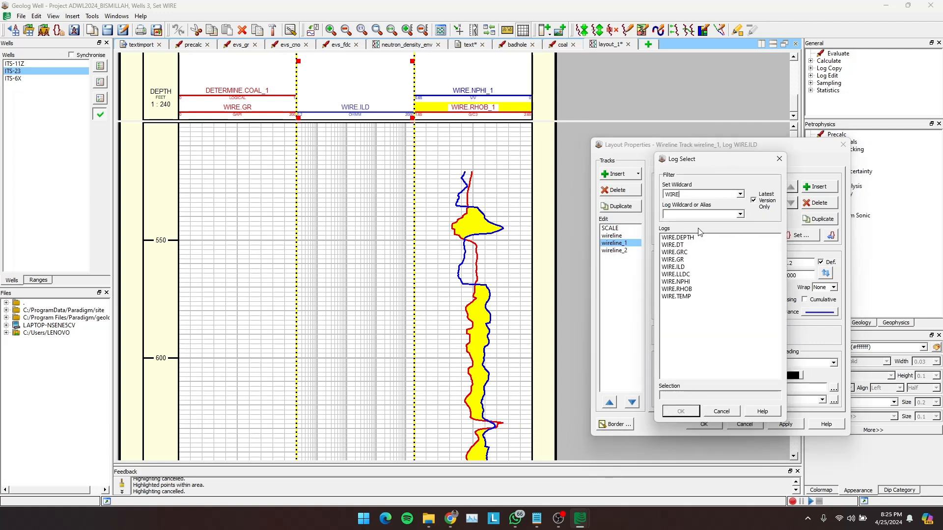
pyautogui.doubleClick(676, 274)
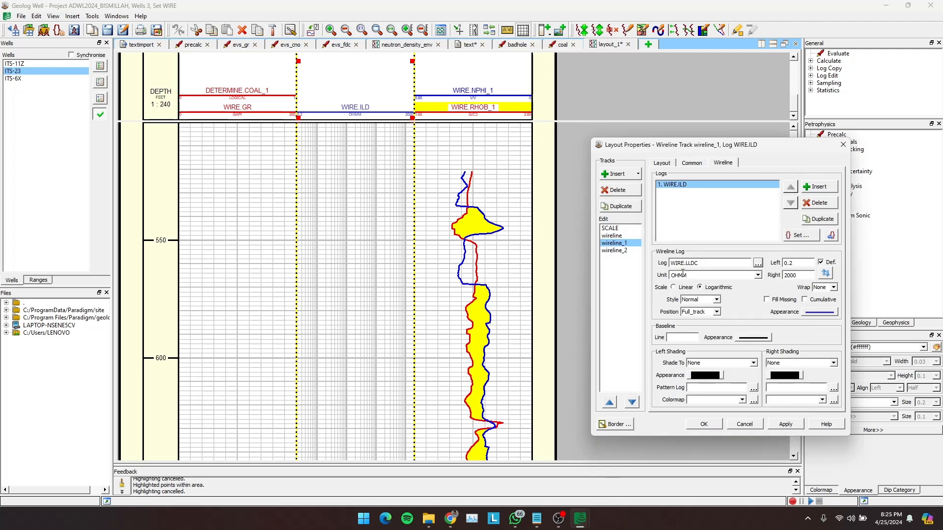
pyautogui.click(796, 424)
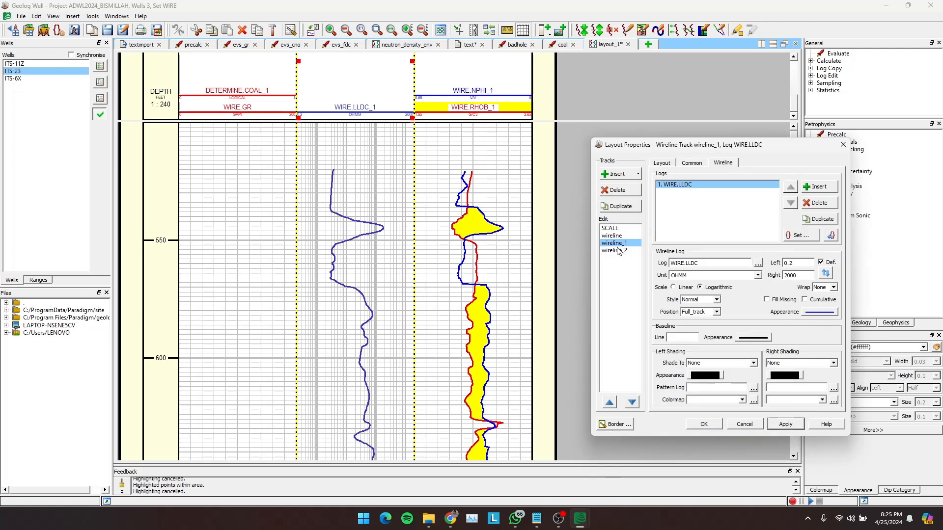
pyautogui.click(704, 425)
# - Replace WIRE.GR with WIRE.GRC as the first log in the wireline track
pyautogui.doubleClick(275, 160)
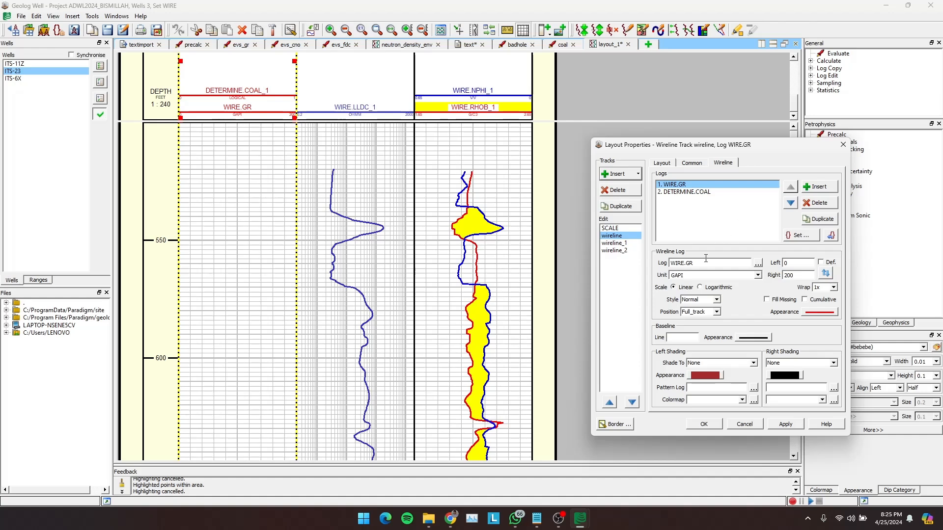
pyautogui.click(758, 264)
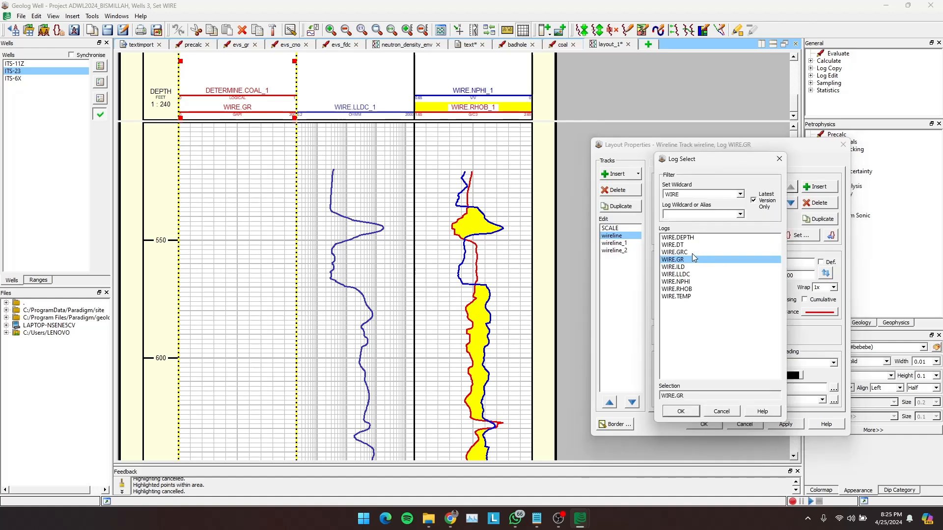
pyautogui.click(692, 253)
pyautogui.click(696, 411)
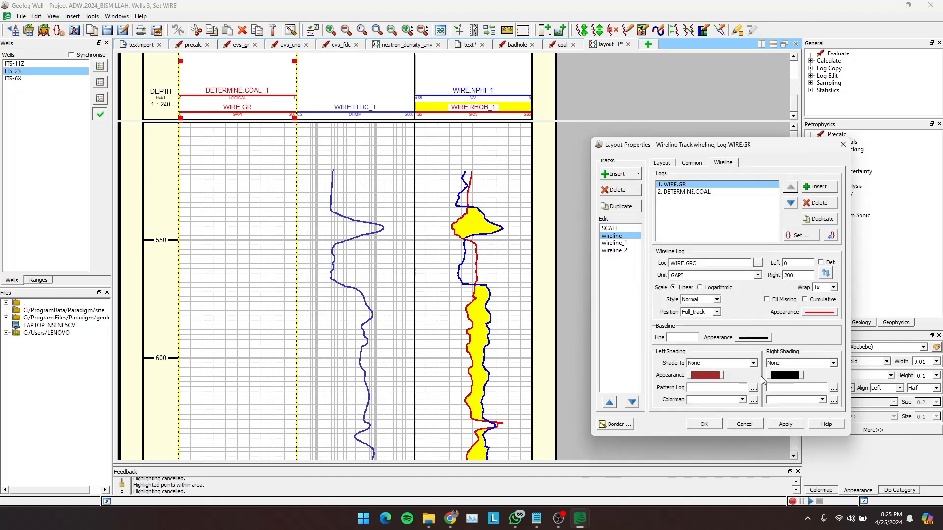
pyautogui.click(784, 425)
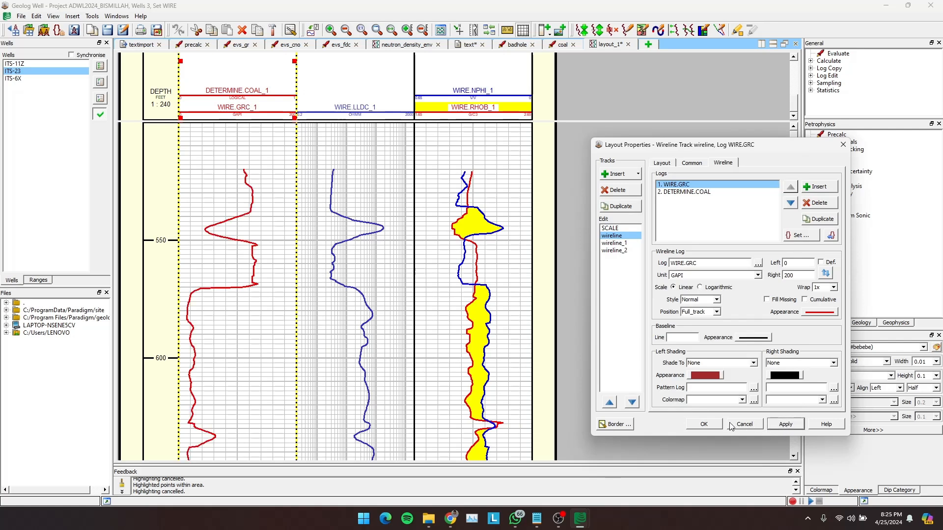
pyautogui.click(704, 424)
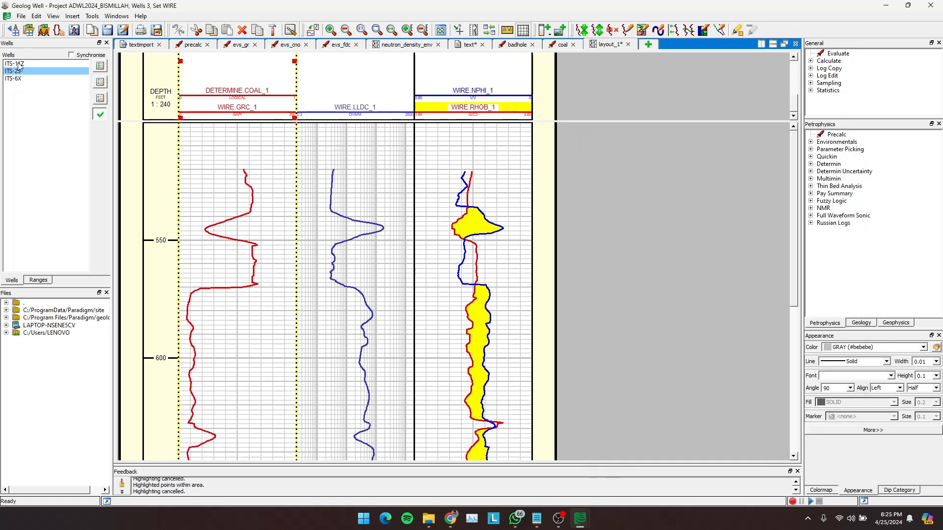
# - Display well ITS-11Z in the layout and check its GRC and LLDC tracks along the depth range
pyautogui.click(20, 65)
pyautogui.scroll(5, 211, 201)
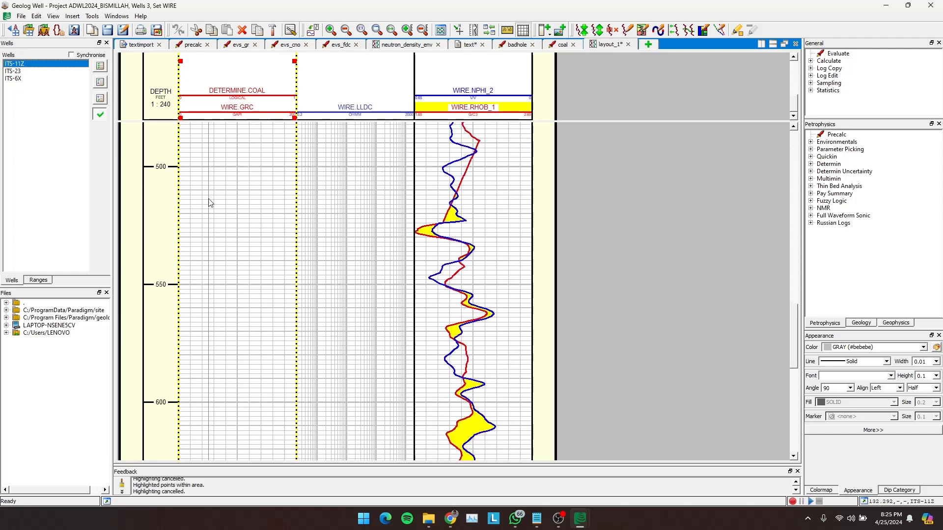
pyautogui.scroll(-5, 210, 203)
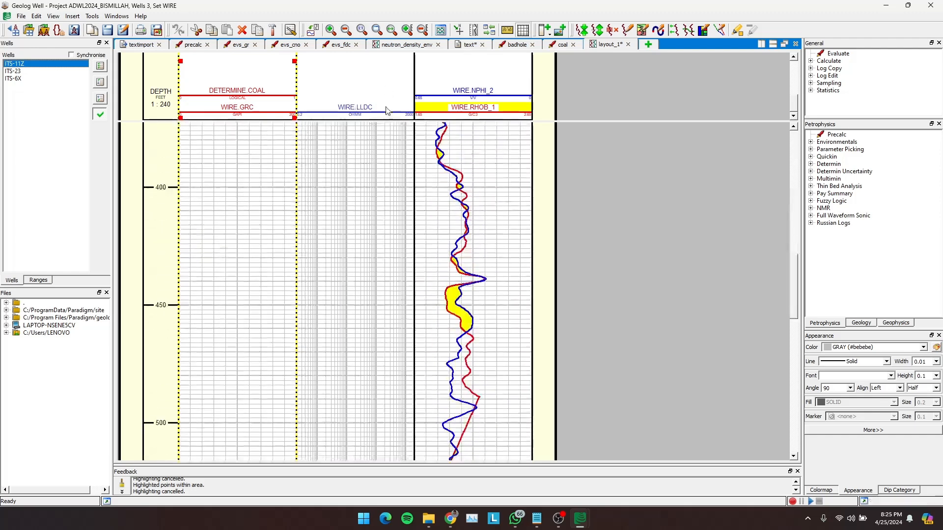
# - Insert a second log into the wireline_1 track and assign WIRE.TEMP to it
pyautogui.doubleClick(365, 85)
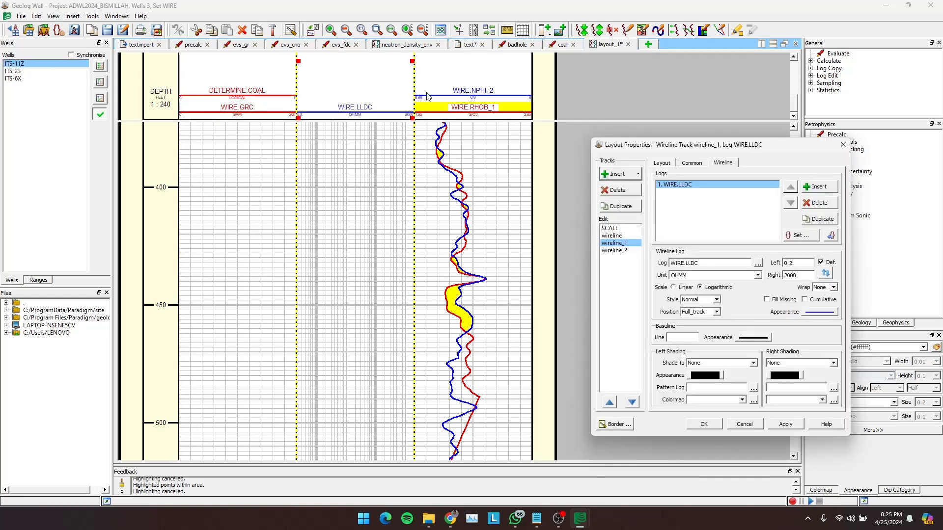
pyautogui.click(818, 188)
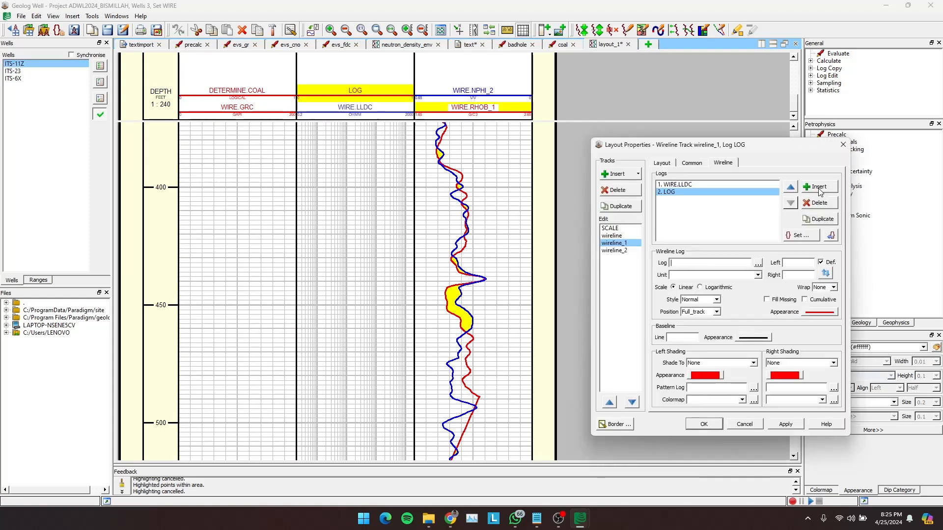
pyautogui.click(758, 264)
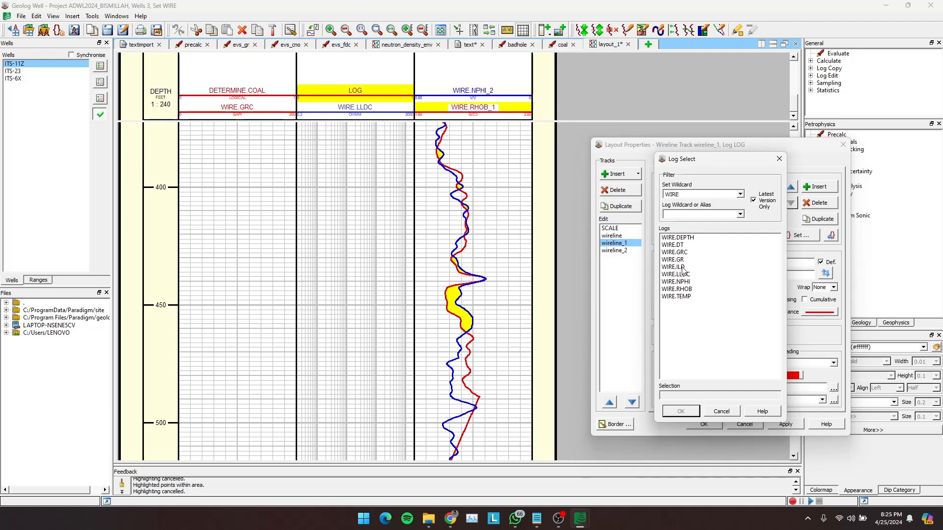
pyautogui.click(685, 291)
pyautogui.click(686, 296)
pyautogui.click(691, 412)
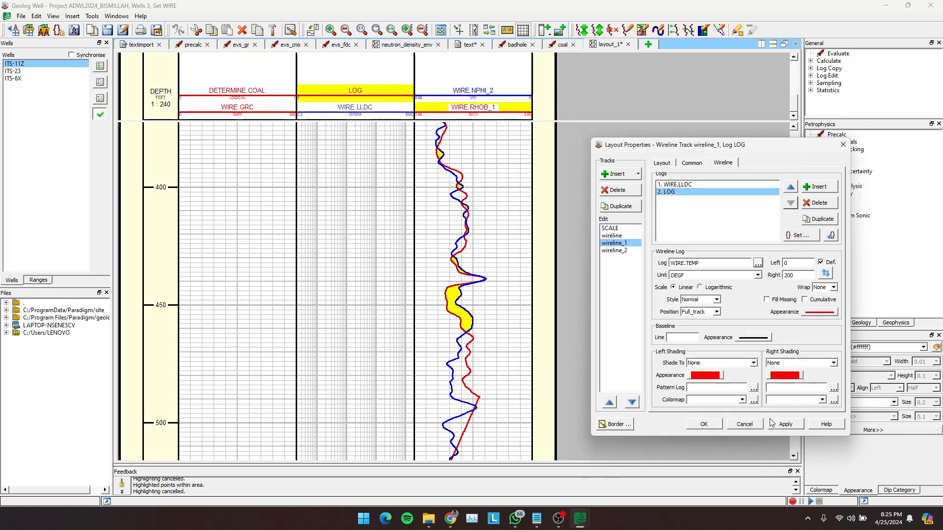
# - Change the second wireline_1 log's line colour to blue (#0000ff) and apply it to the track
pyautogui.click(828, 313)
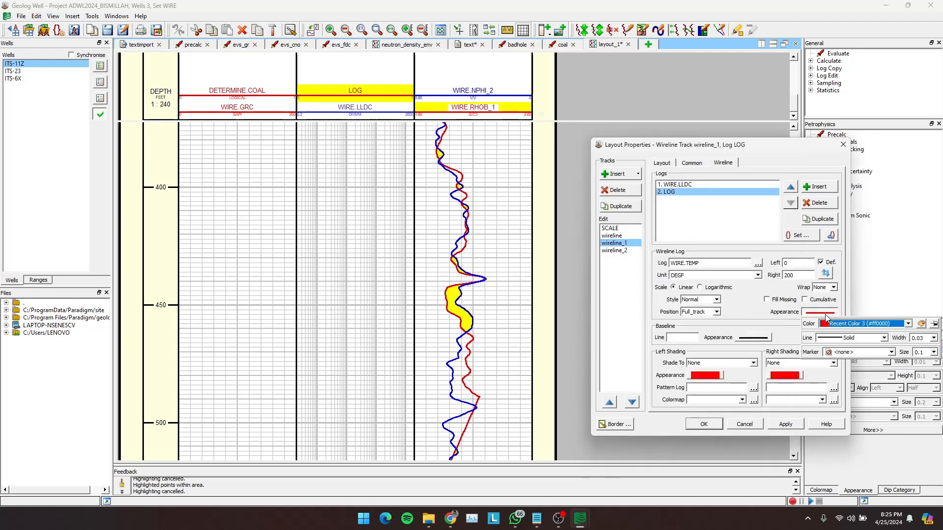
pyautogui.click(844, 327)
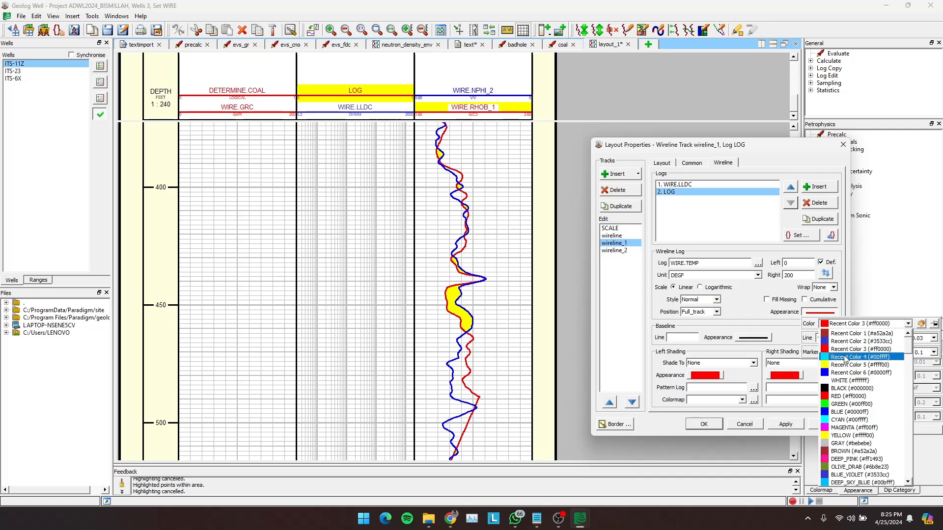
pyautogui.click(846, 373)
pyautogui.click(787, 425)
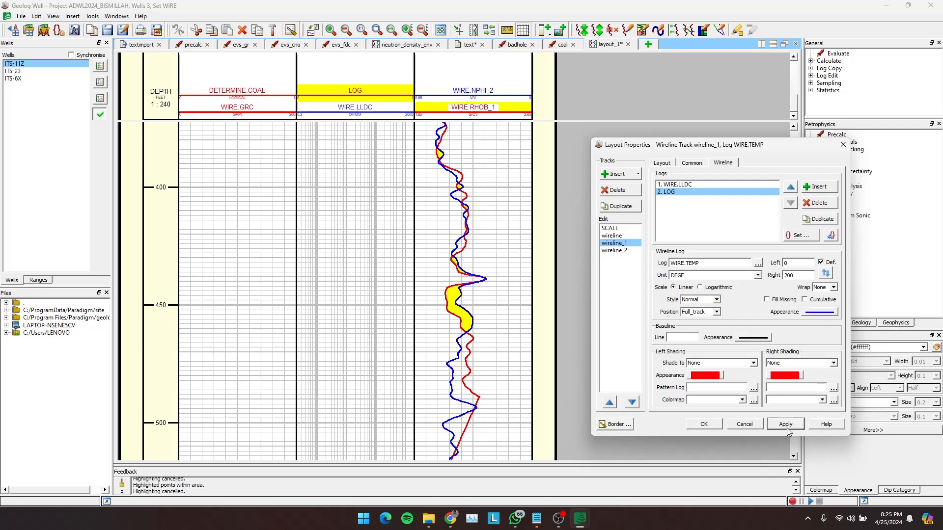
# - Reassign the second wireline_1 log from WIRE.TEMP to WIRE.ILD with a logarithmic scale
pyautogui.click(700, 288)
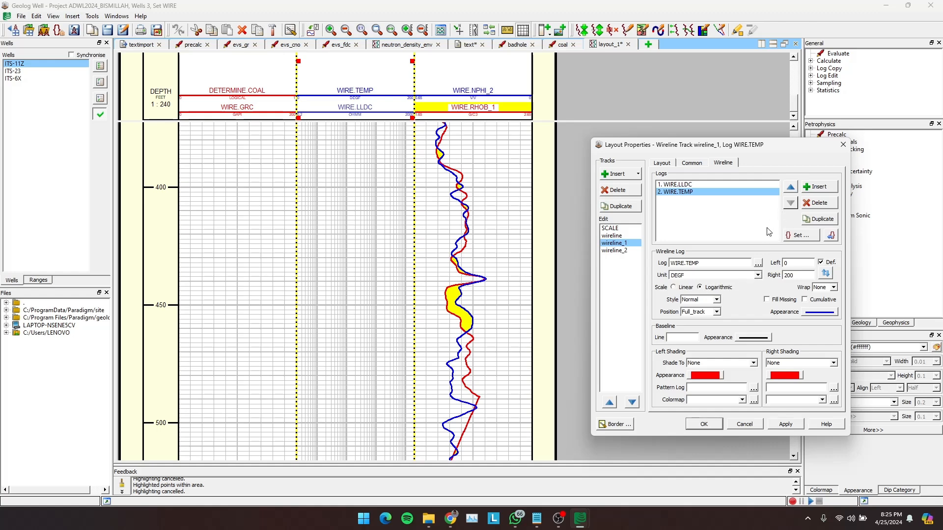
pyautogui.click(757, 264)
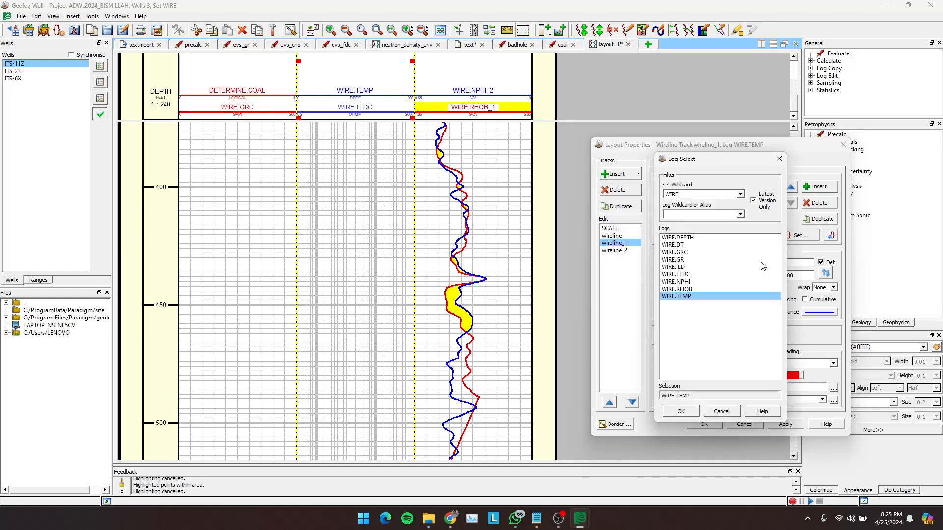
pyautogui.doubleClick(682, 269)
pyautogui.click(786, 425)
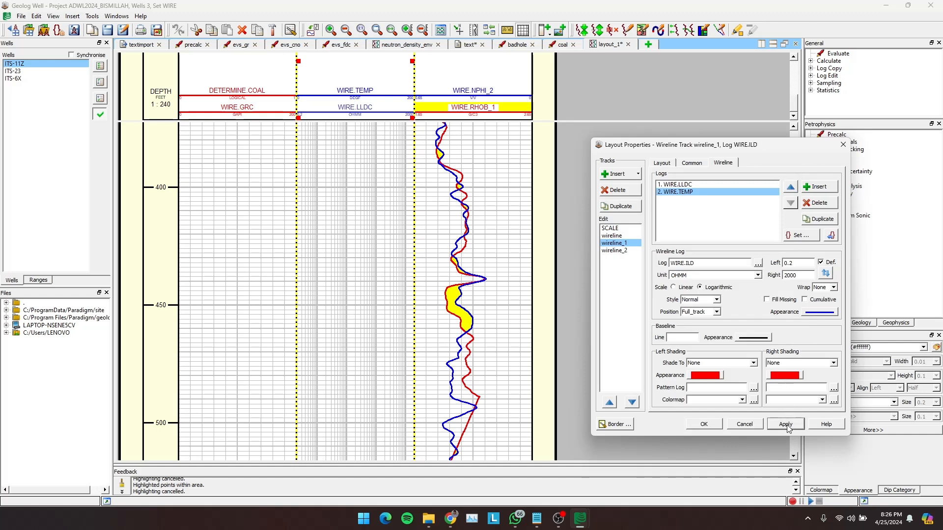
pyautogui.click(703, 425)
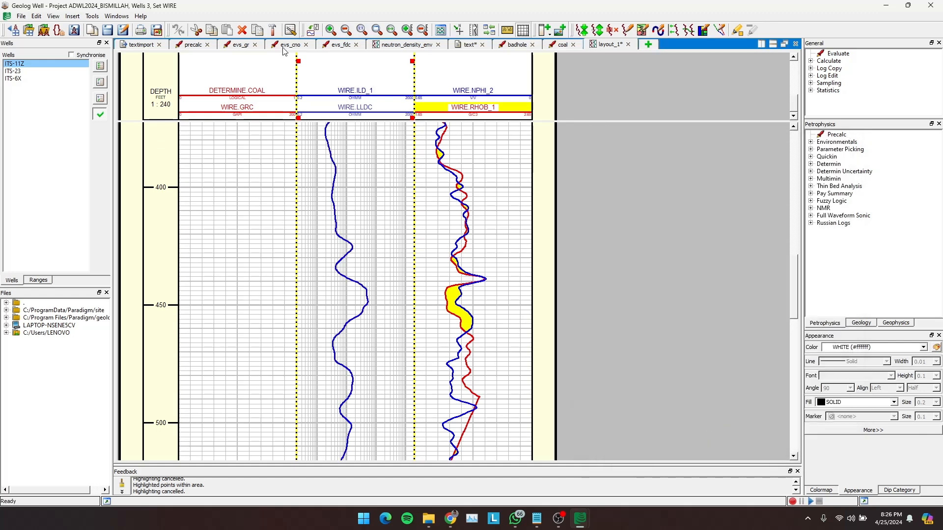
# - Insert a third log into the wireline track and assign WIRE.GR to it
pyautogui.doubleClick(241, 71)
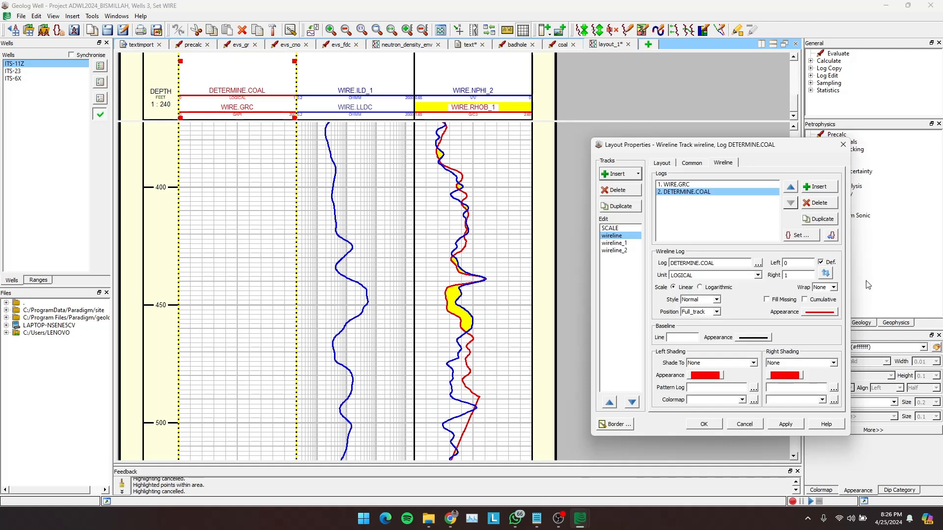
pyautogui.click(817, 191)
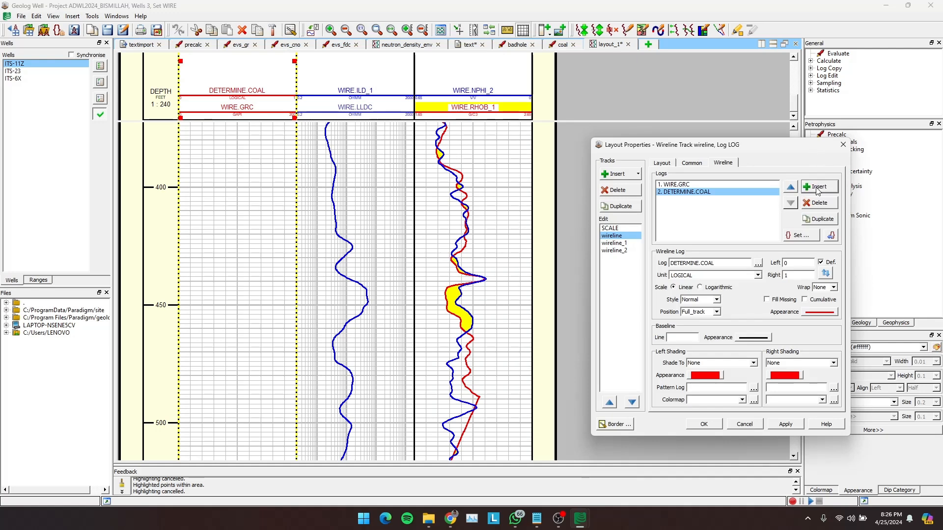
pyautogui.click(758, 264)
pyautogui.doubleClick(679, 259)
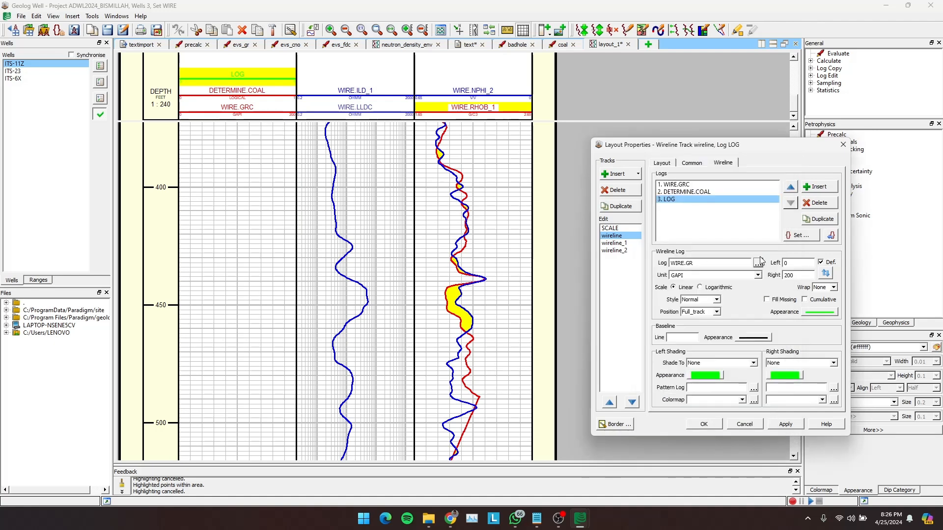
# - Change the third wireline log's line colour to red (#ff0000) and apply it to the track
pyautogui.click(807, 312)
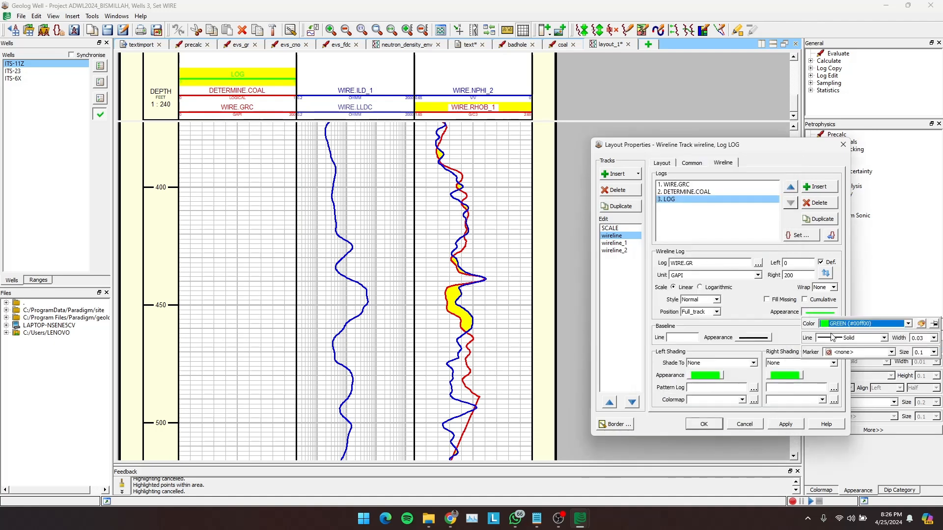
pyautogui.click(859, 326)
pyautogui.click(850, 396)
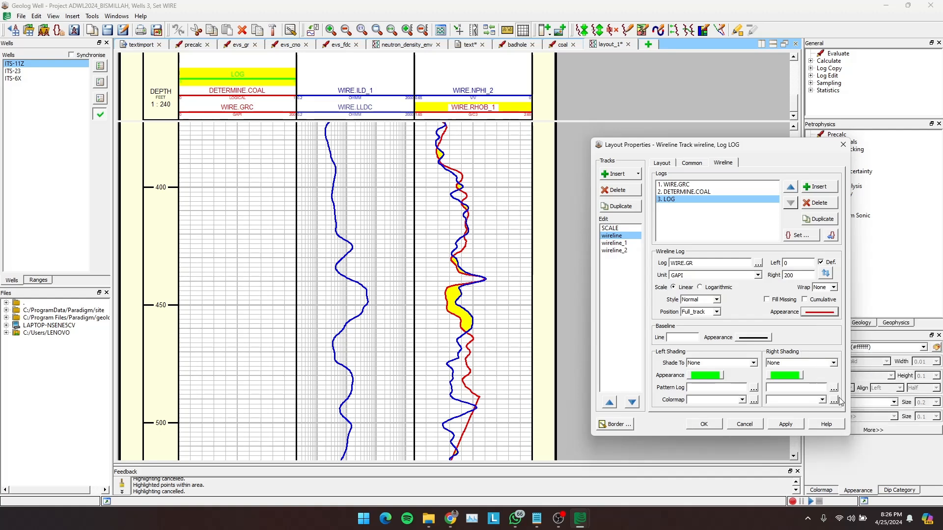
pyautogui.click(781, 424)
pyautogui.click(707, 425)
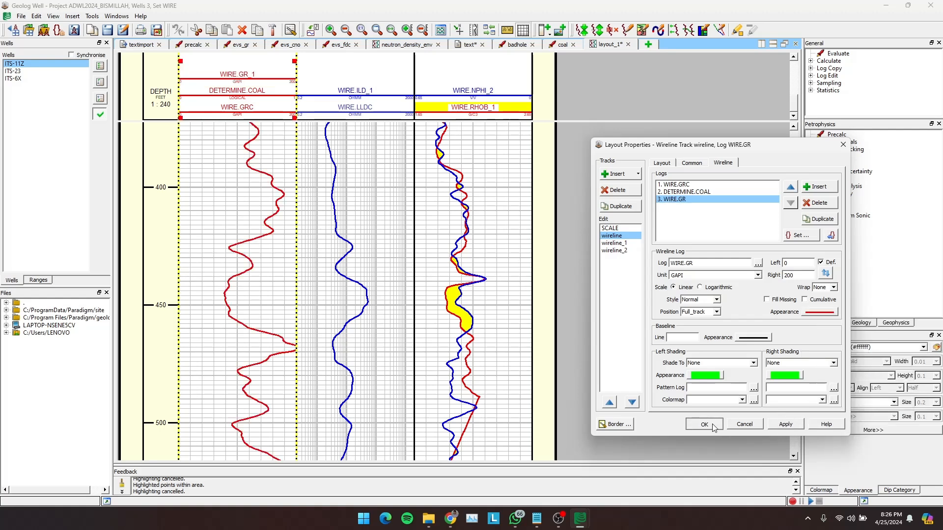
# - Display wells ITS-6X, ITS-23 and ITS-11Z in turn and check their gamma ray and resistivity curves
pyautogui.click(69, 79)
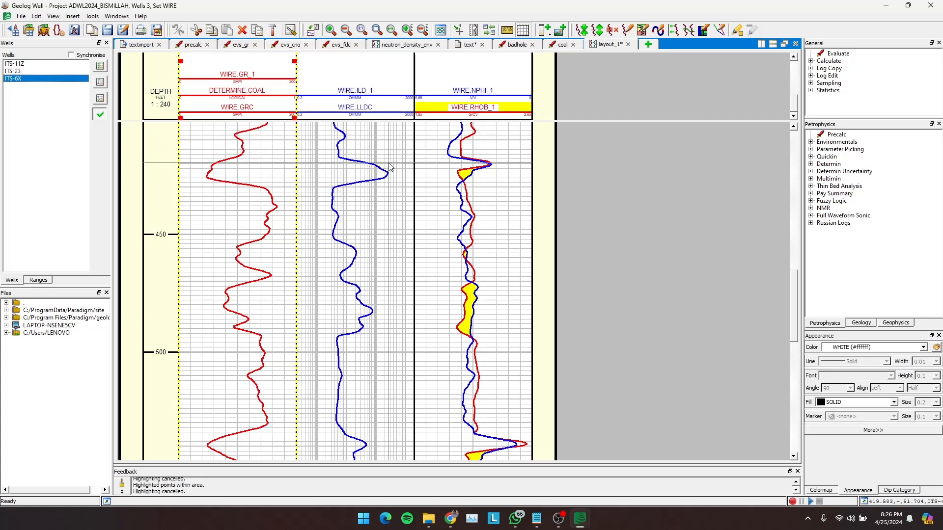
pyautogui.click(19, 71)
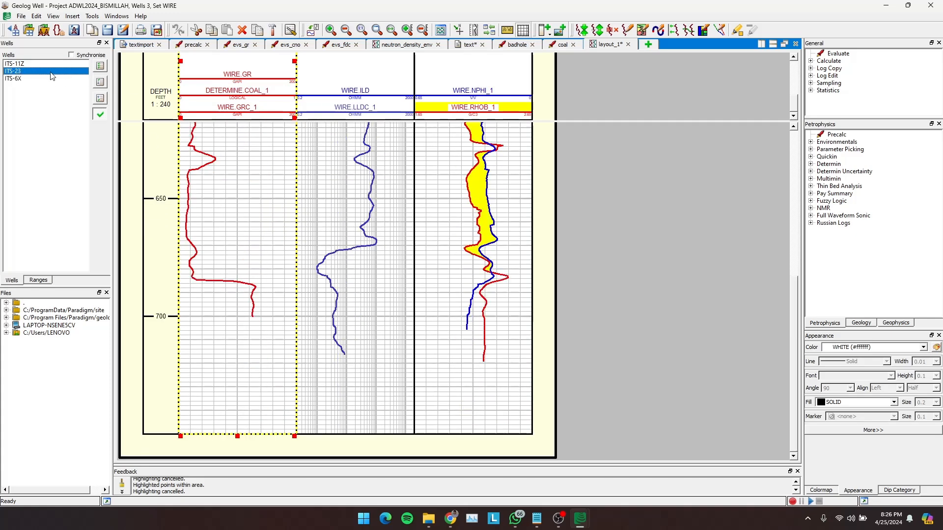
pyautogui.scroll(3, 376, 166)
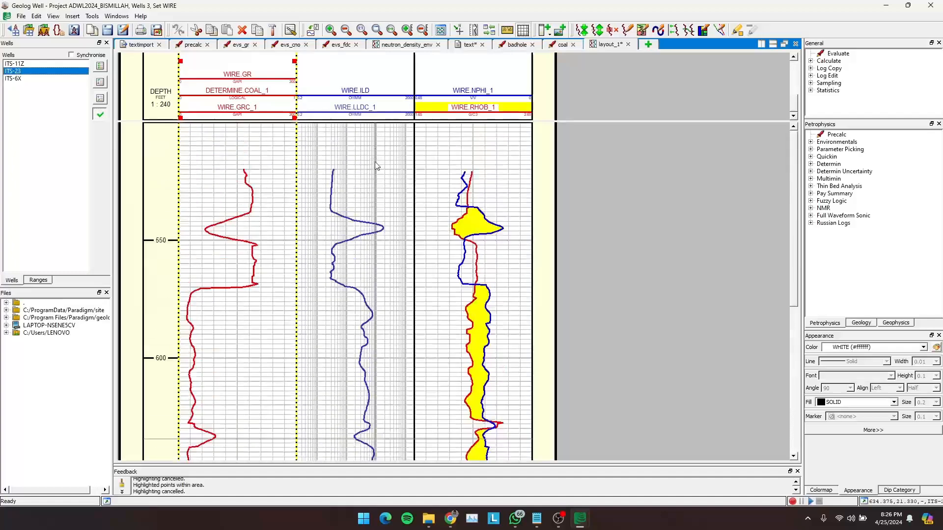
pyautogui.scroll(4, 376, 165)
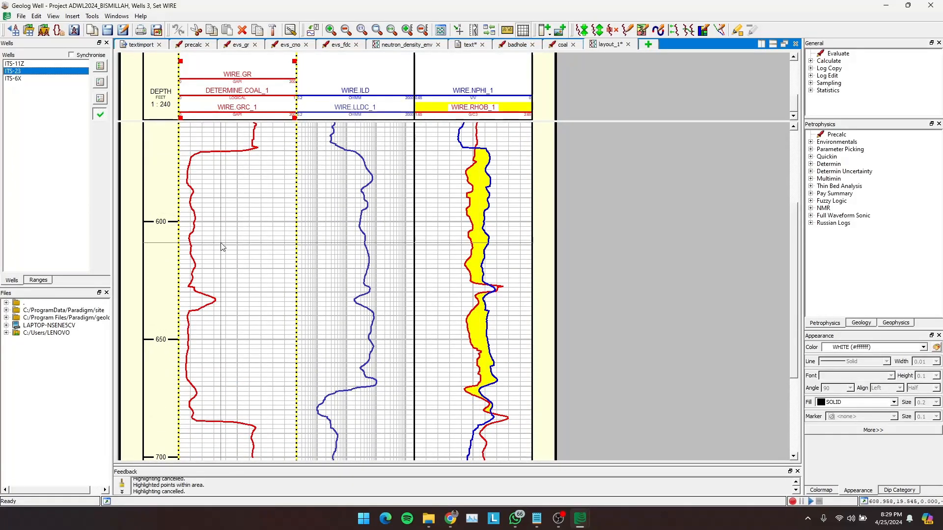
pyautogui.click(27, 63)
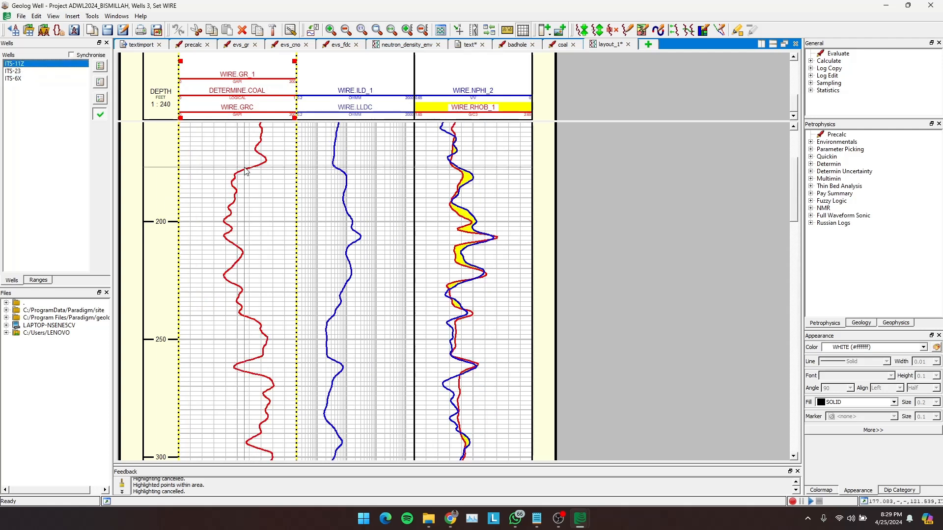
# - Set the baseline of WIRE.GR in the wireline track to 100 and apply it
pyautogui.doubleClick(249, 167)
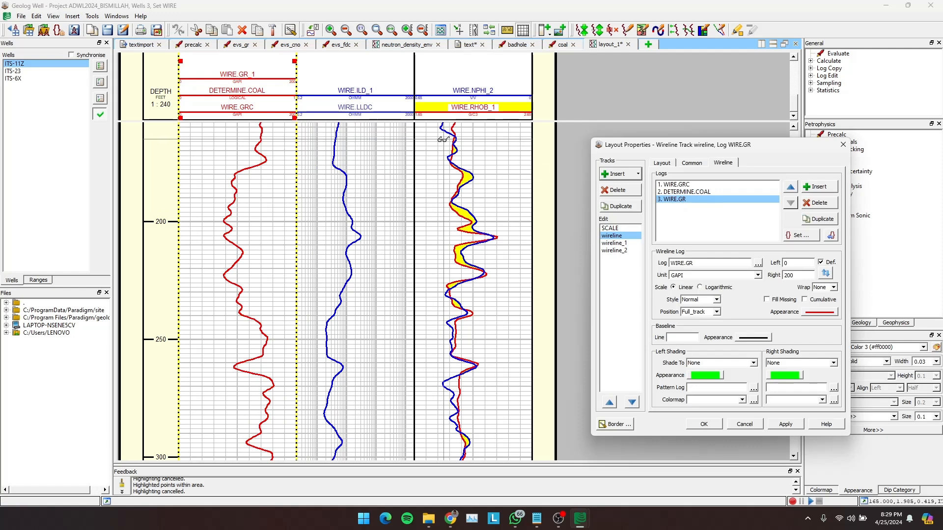
pyautogui.click(689, 339)
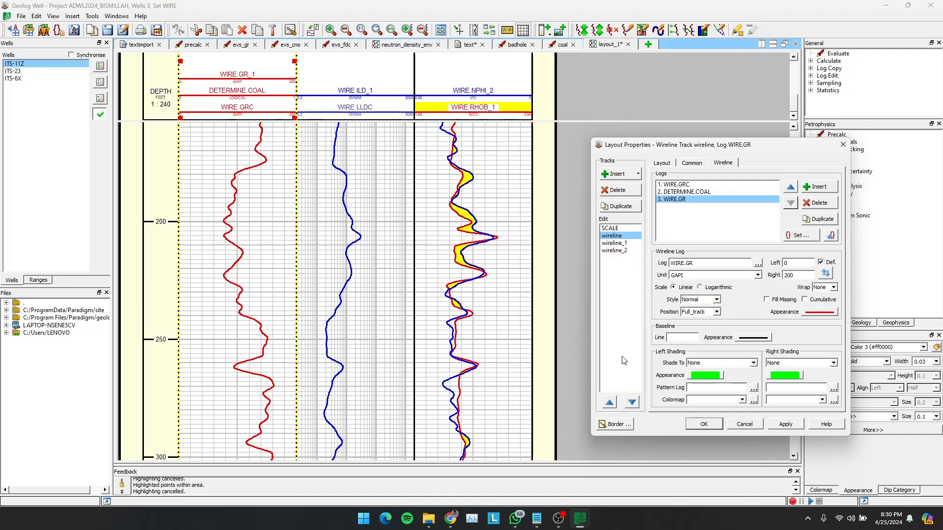
pyautogui.write('00')
pyautogui.click(787, 425)
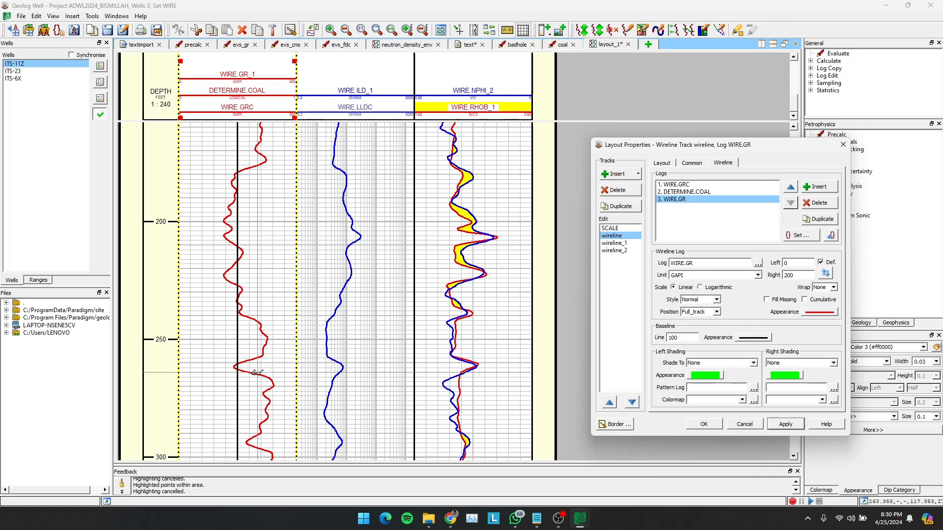
# - Set the baseline of WIRE.GR in the wireline track to 75 and apply it
pyautogui.scroll(-2, 256, 373)
pyautogui.scroll(1, 256, 372)
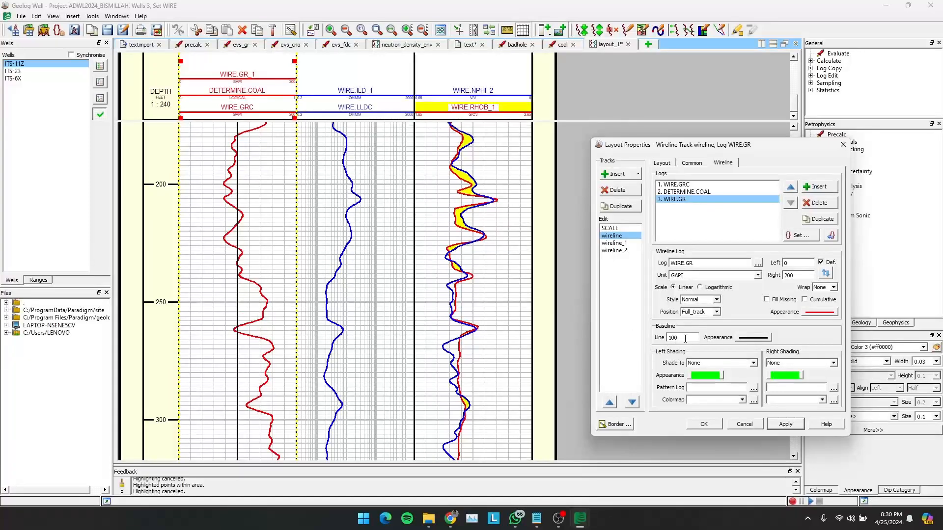
pyautogui.moveTo(685, 339); pyautogui.dragTo(651, 337)
pyautogui.click(787, 424)
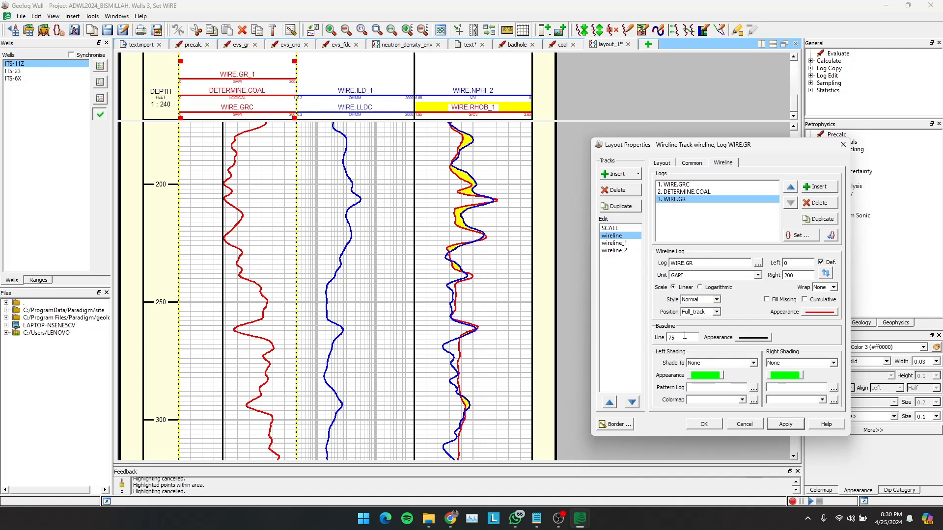
# - Shade the left side of WIRE.GR to the baseline in yellow (#ffff00) and apply it
pyautogui.click(754, 364)
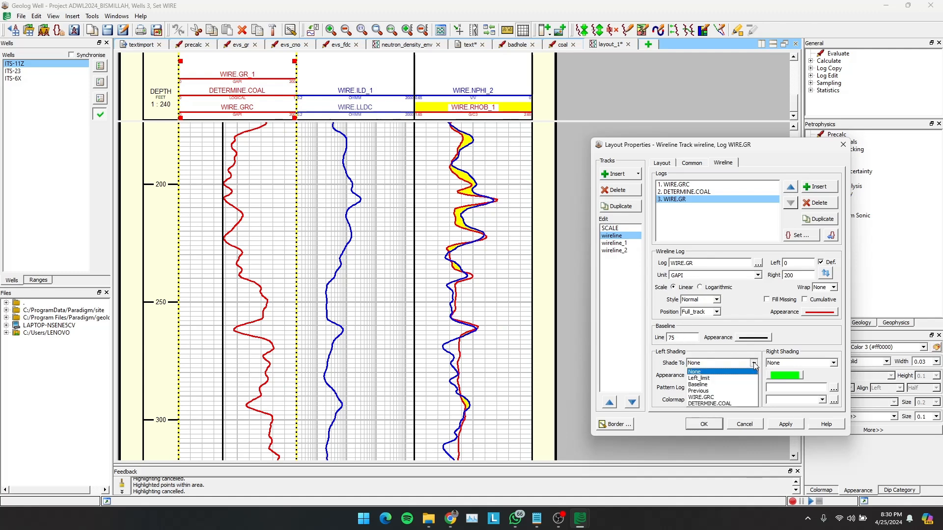
pyautogui.click(705, 384)
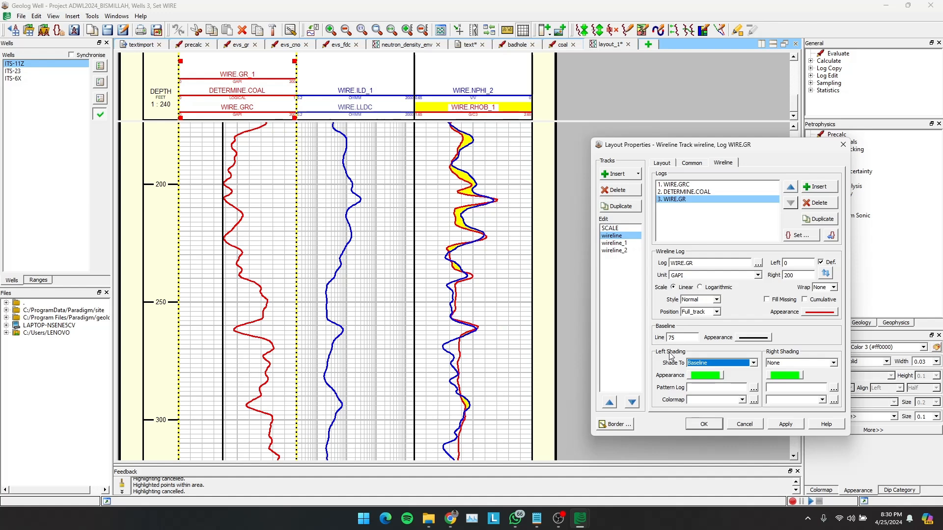
pyautogui.click(703, 376)
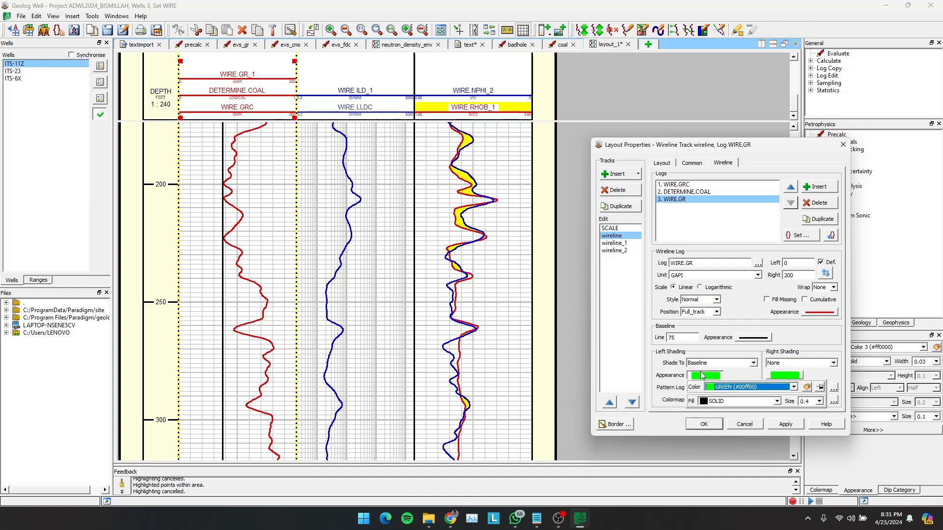
pyautogui.click(770, 386)
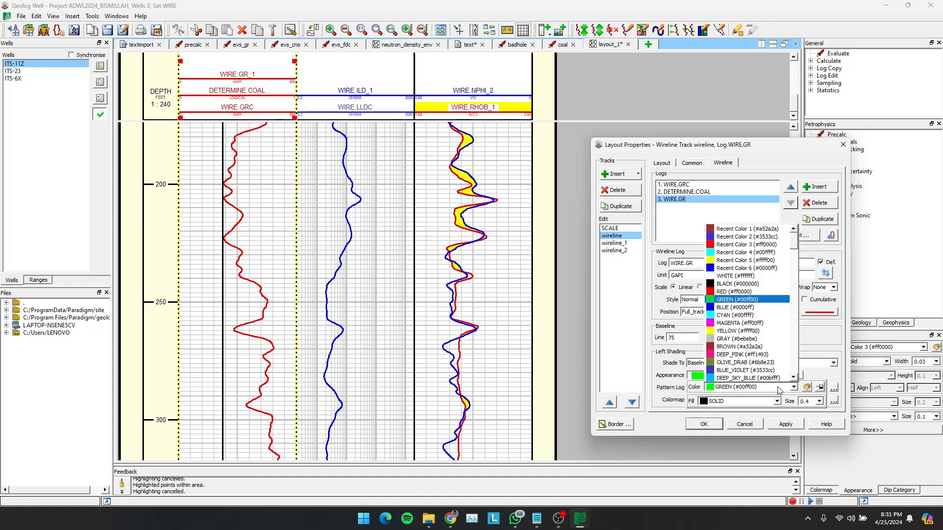
pyautogui.click(758, 333)
pyautogui.click(779, 425)
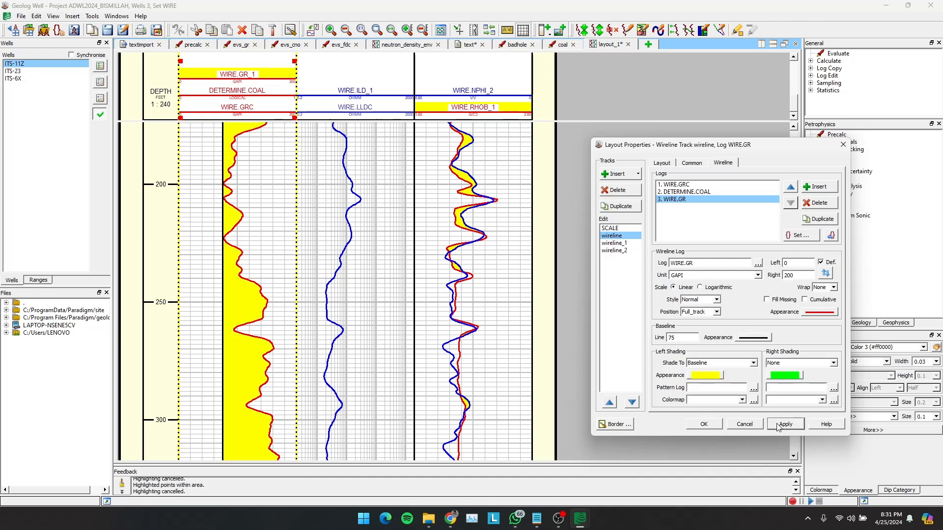
# - Shade the right side of WIRE.GR to the baseline, change the left shading colour to gray (#bebebe), and apply both
pyautogui.click(833, 363)
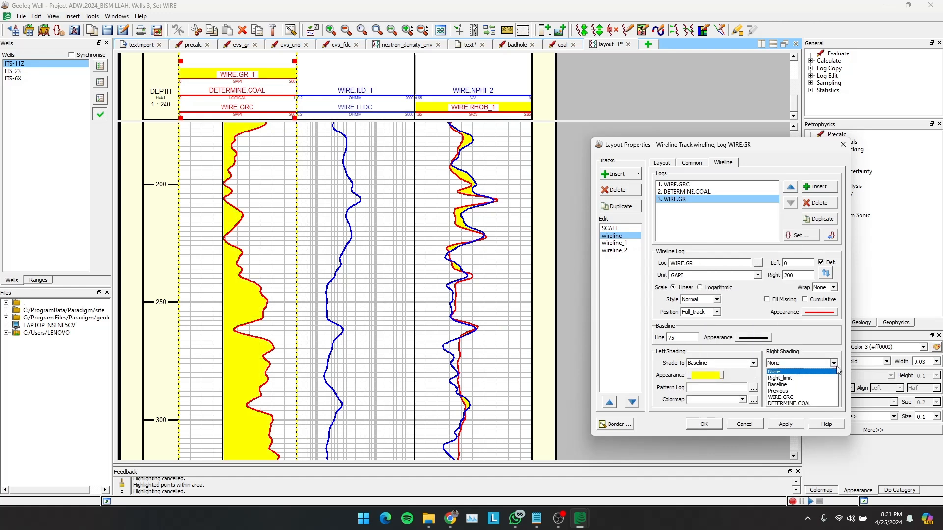
pyautogui.click(806, 385)
pyautogui.click(719, 375)
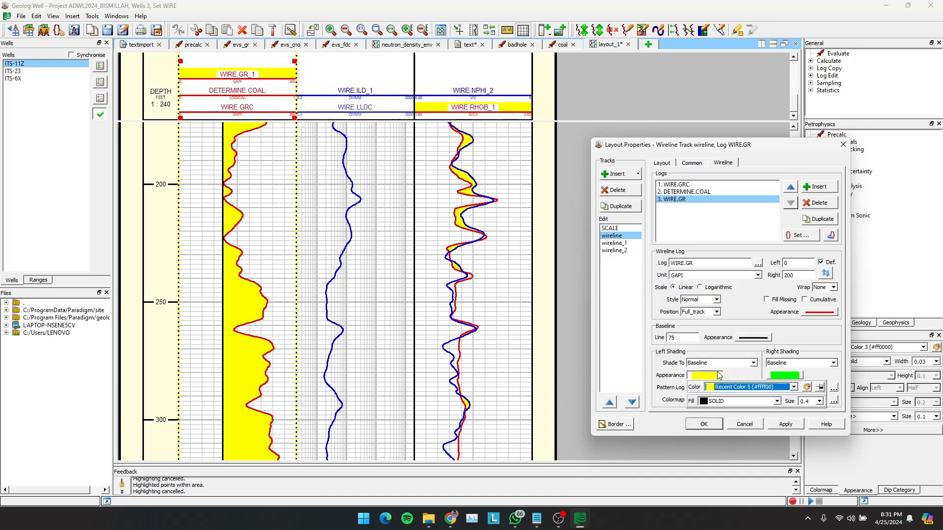
pyautogui.click(712, 364)
pyautogui.click(711, 364)
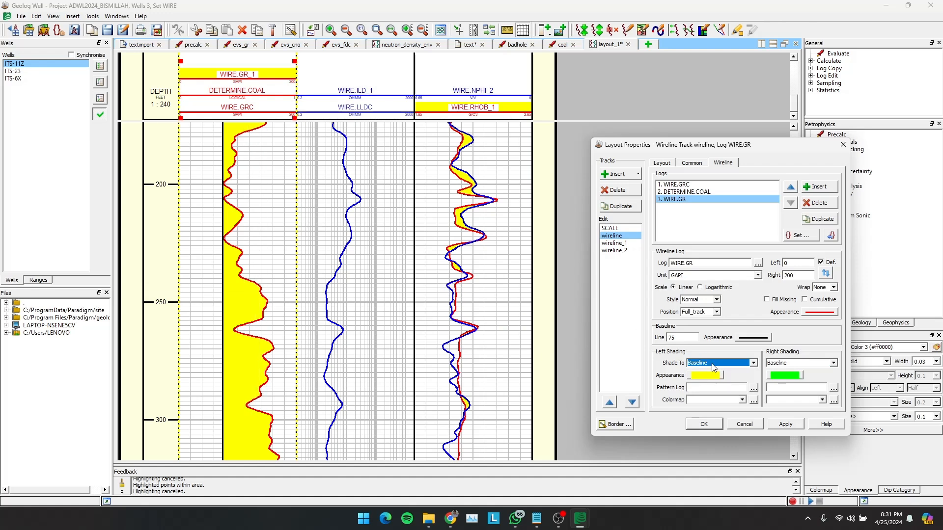
pyautogui.click(717, 378)
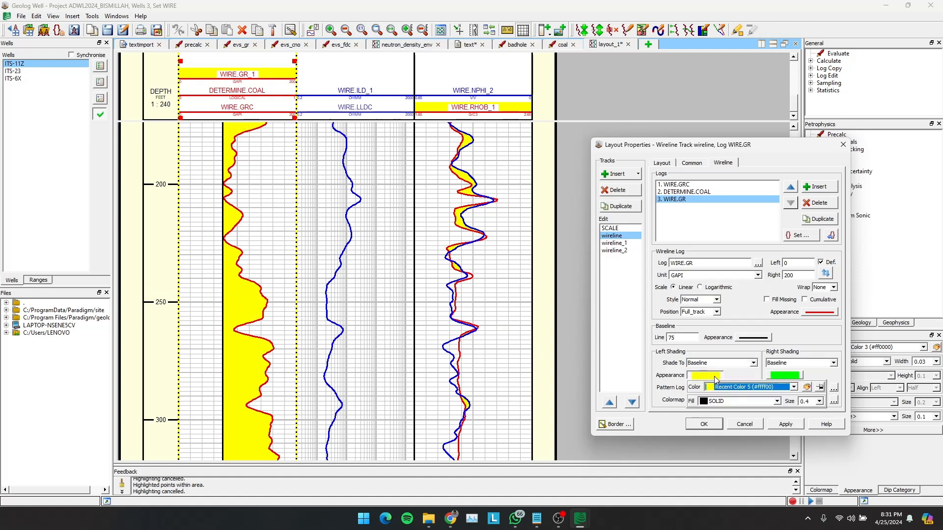
pyautogui.click(740, 388)
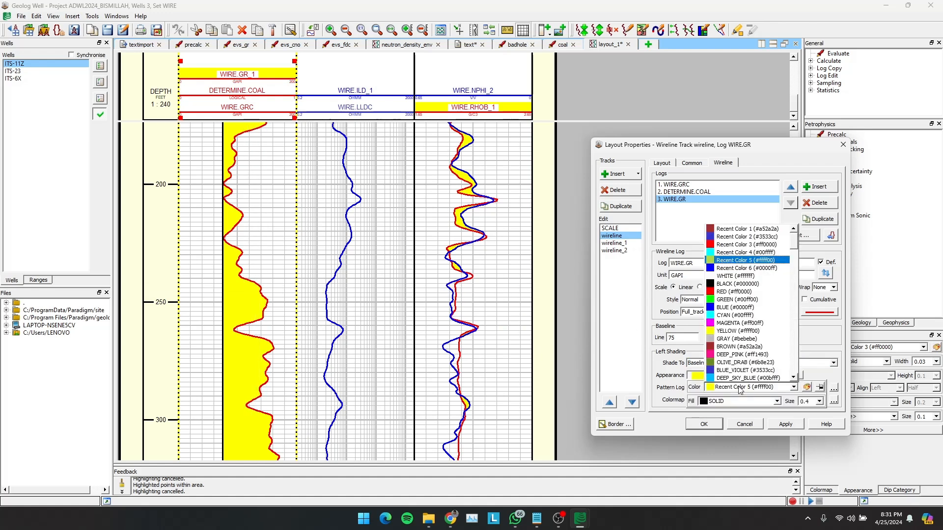
pyautogui.click(744, 339)
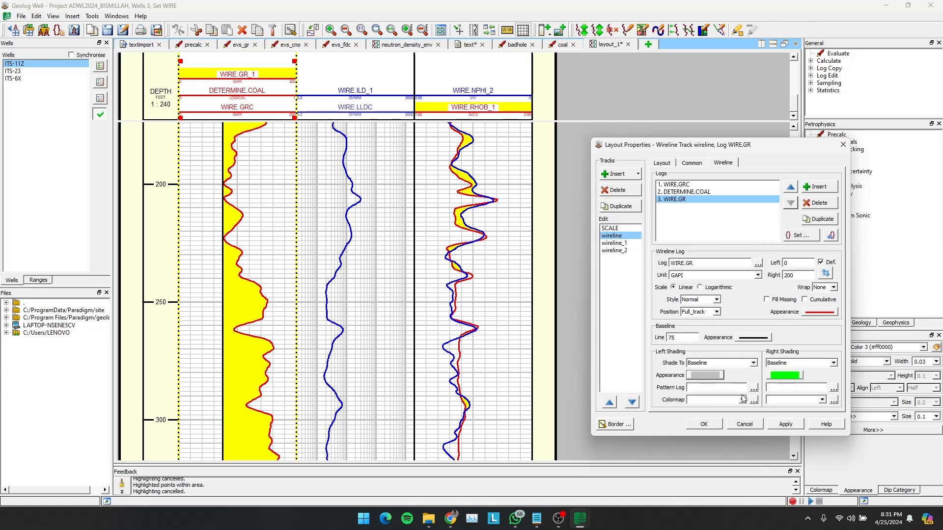
pyautogui.click(753, 387)
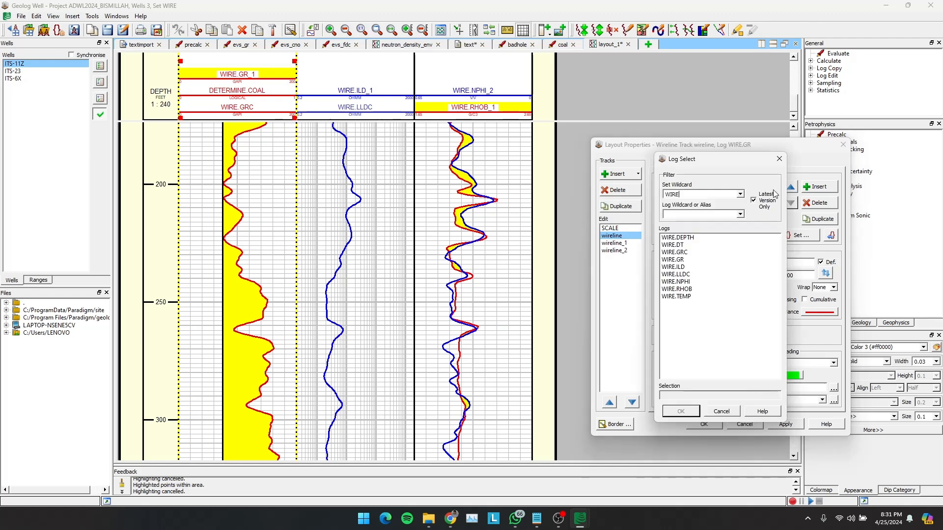
pyautogui.click(779, 158)
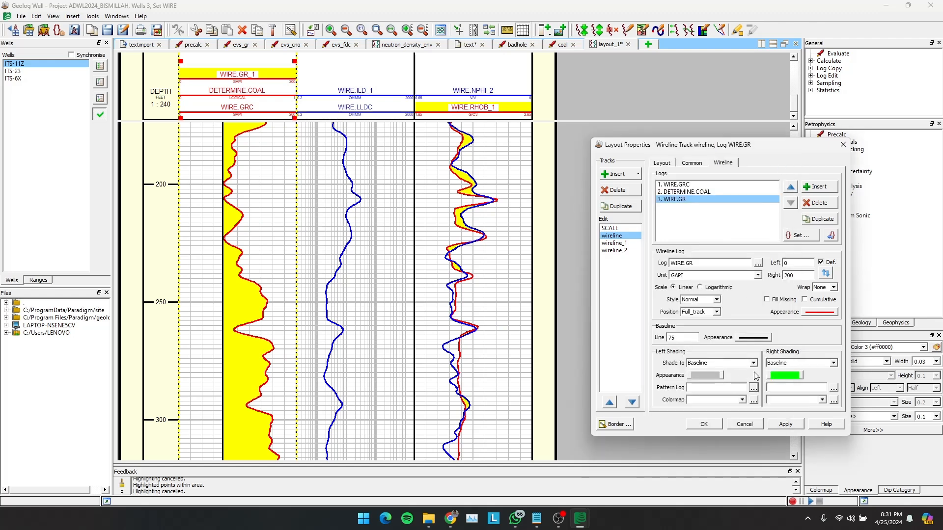
pyautogui.click(784, 425)
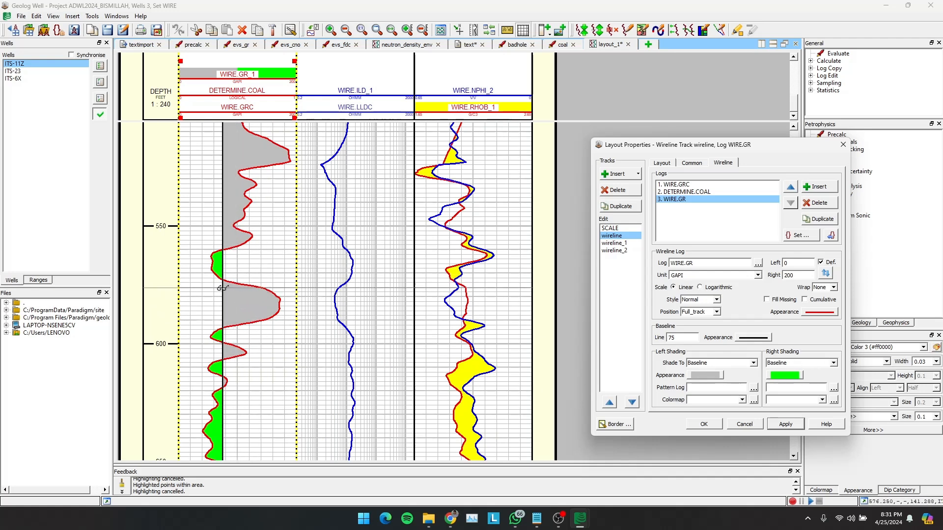
# - Change the right shading colour of WIRE.GR to yellow (#ffff00) and apply it to the track
pyautogui.scroll(-3, 231, 285)
pyautogui.scroll(3, 230, 285)
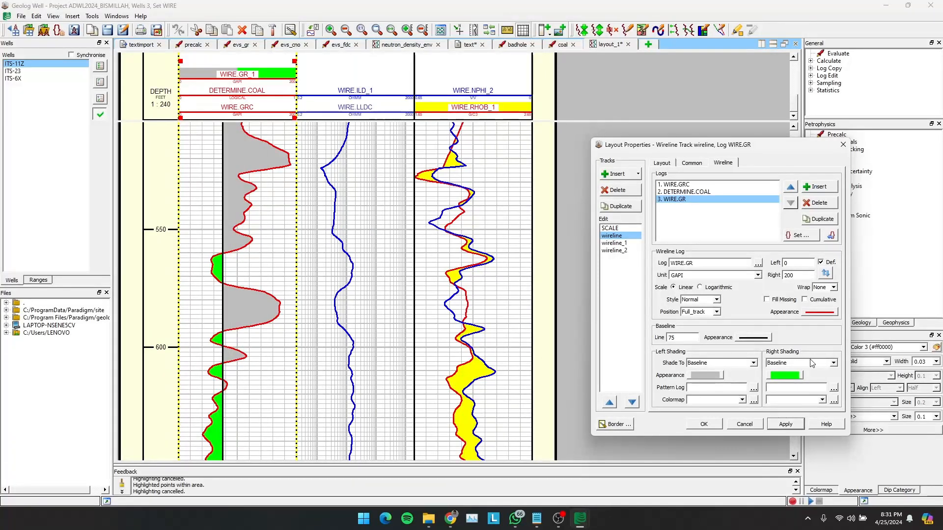
pyautogui.click(834, 363)
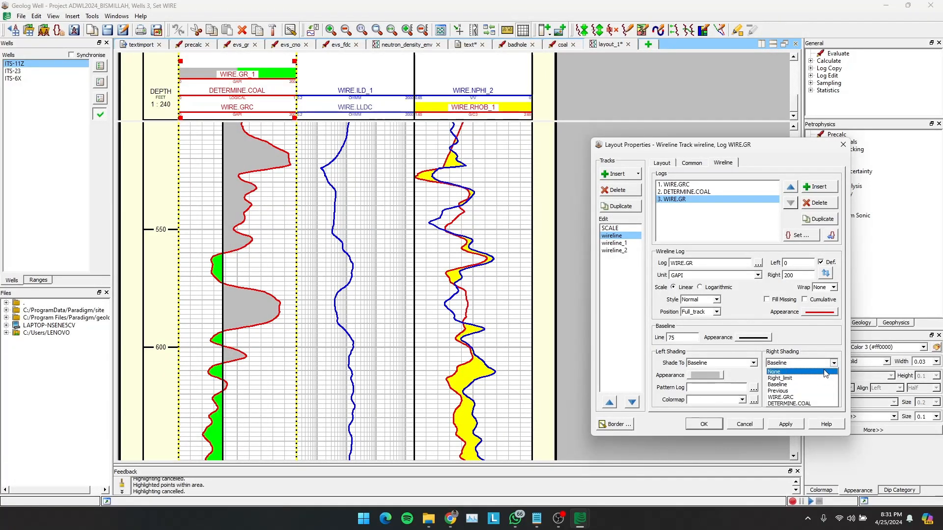
pyautogui.click(834, 363)
pyautogui.click(796, 376)
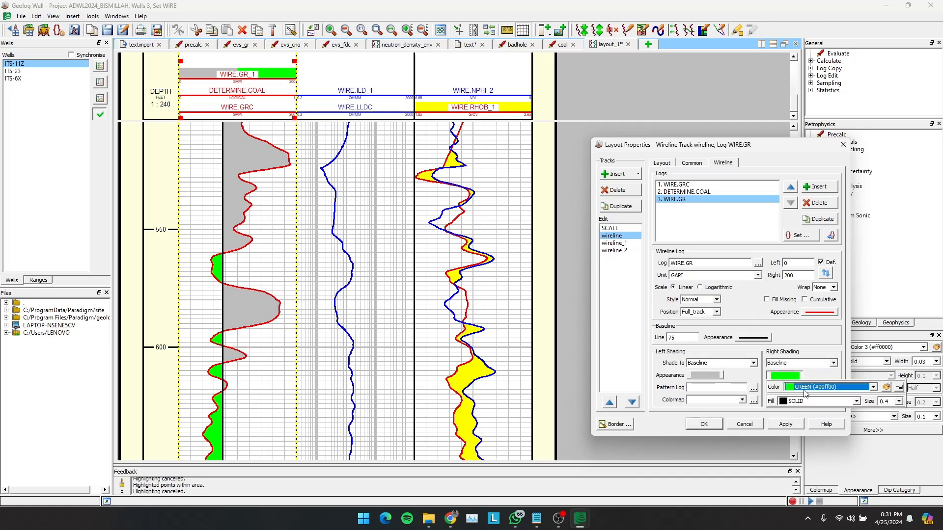
pyautogui.click(805, 391)
pyautogui.click(813, 339)
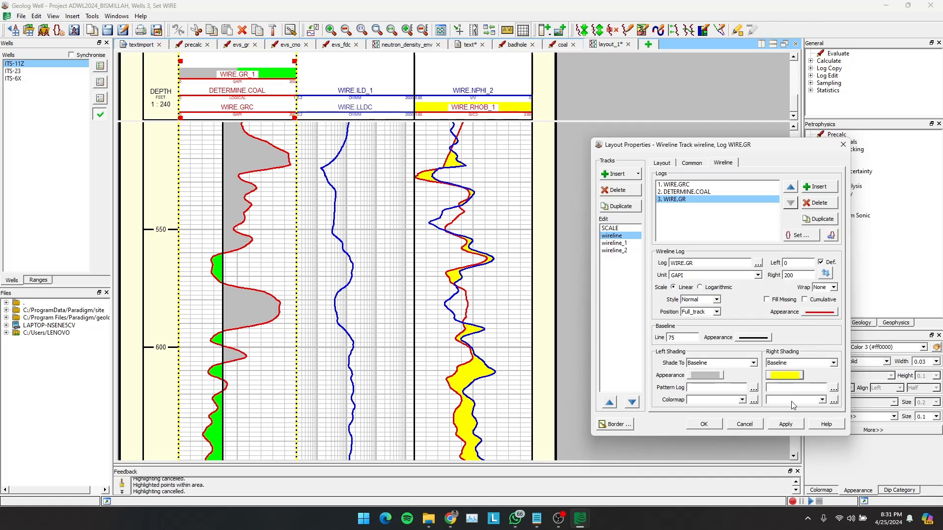
pyautogui.click(785, 424)
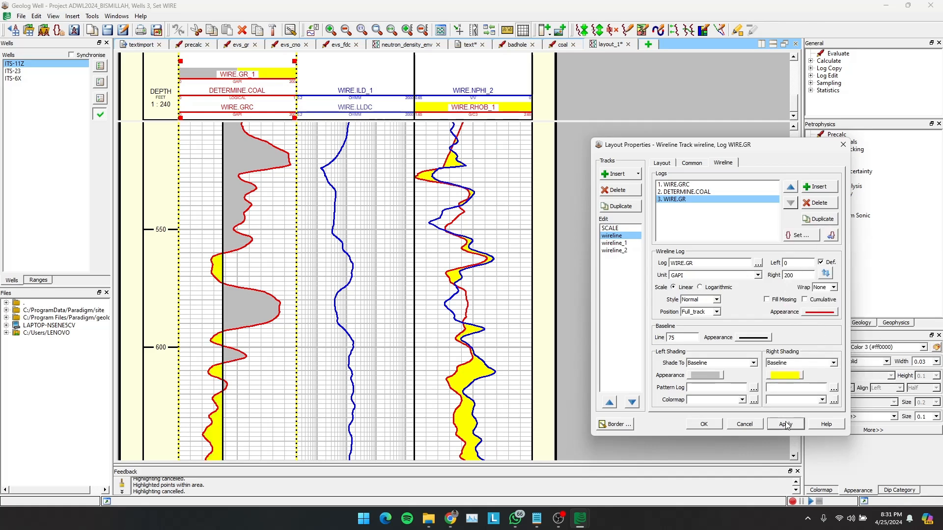
# - Change the line colour of WIRE.GR to black (#000000) and apply it
pyautogui.click(819, 313)
pyautogui.click(833, 324)
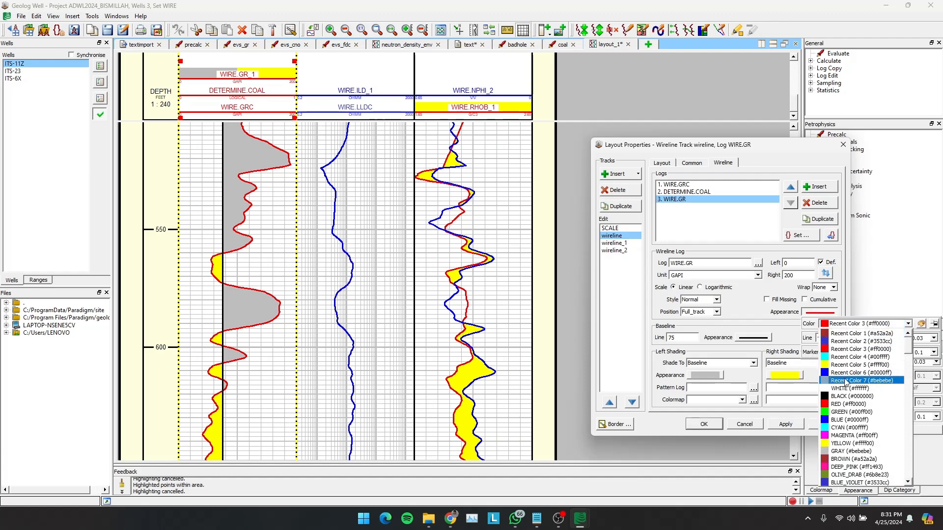
pyautogui.click(846, 396)
pyautogui.click(785, 425)
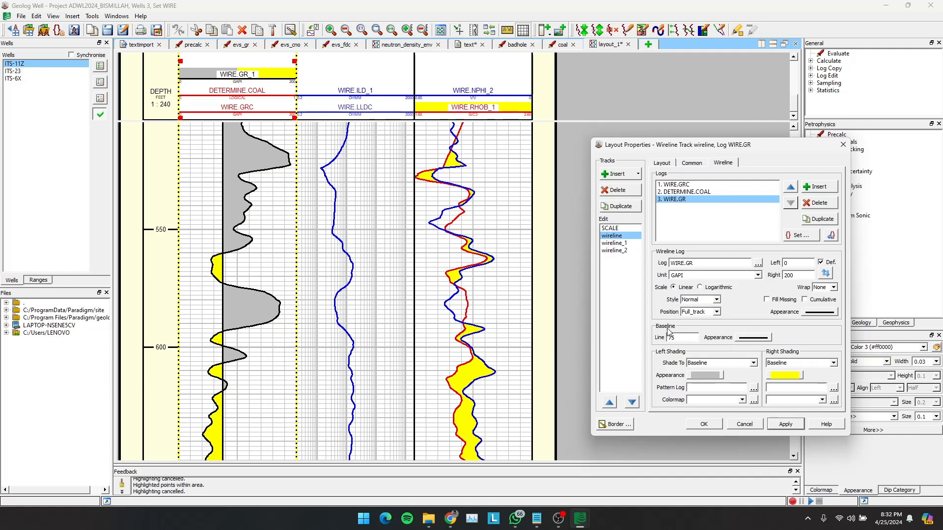
# - Reduce the line width of the WIRE.GR baseline to 0.01
pyautogui.click(769, 339)
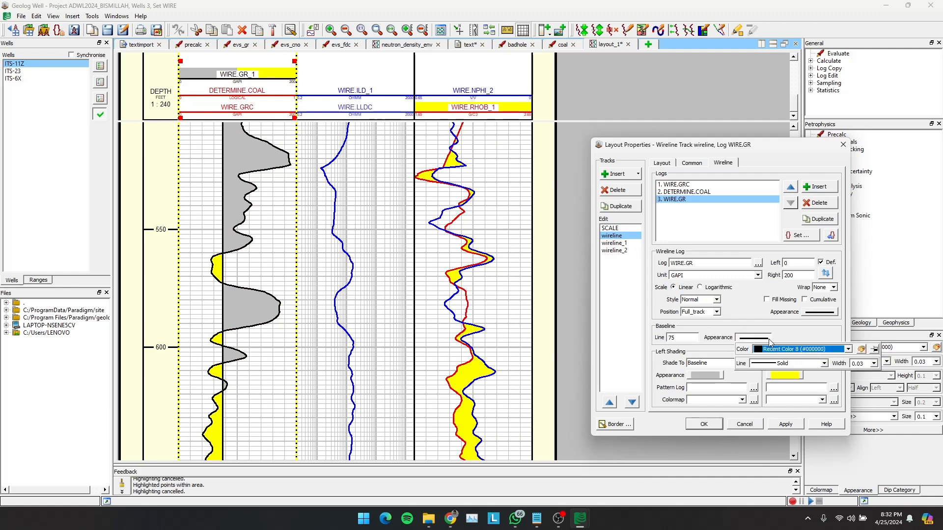
pyautogui.click(862, 363)
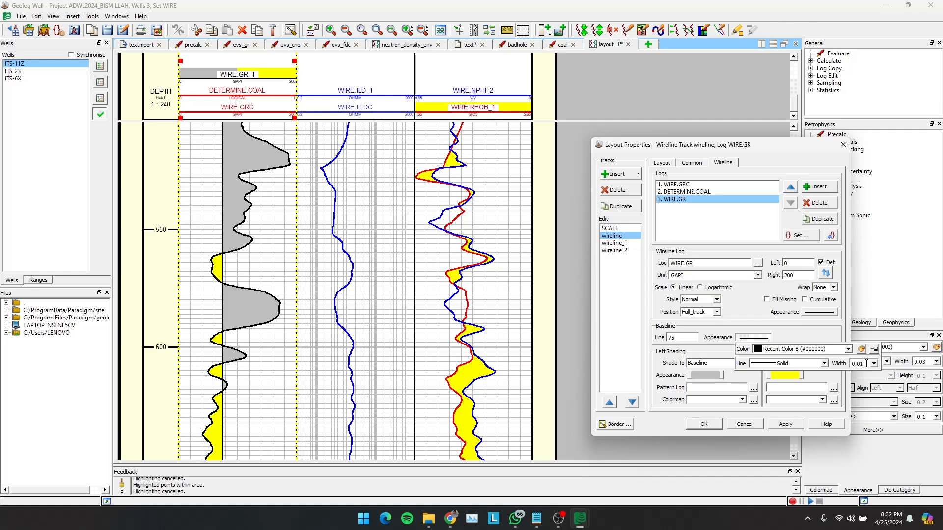
pyautogui.click(786, 424)
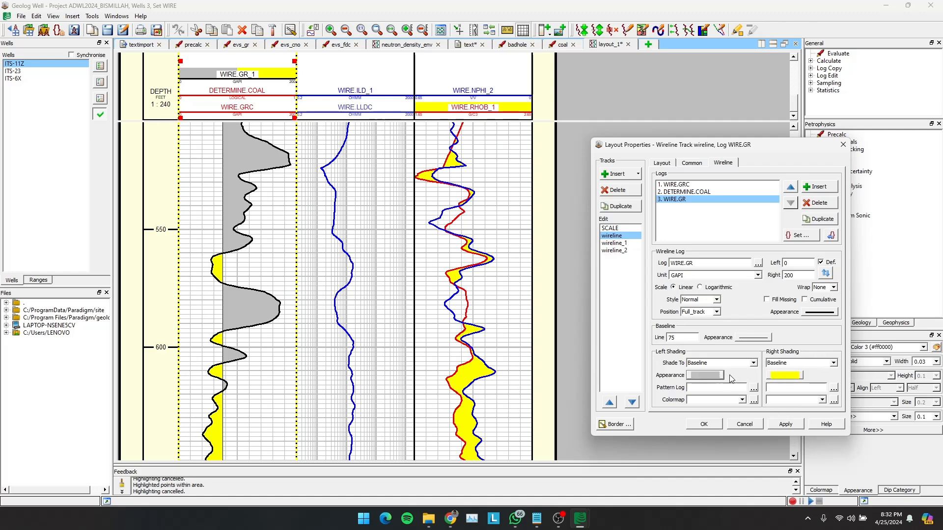
# - Set the fill pattern of WIRE.GR's left shading to SH (Shale)
pyautogui.click(721, 377)
pyautogui.click(777, 401)
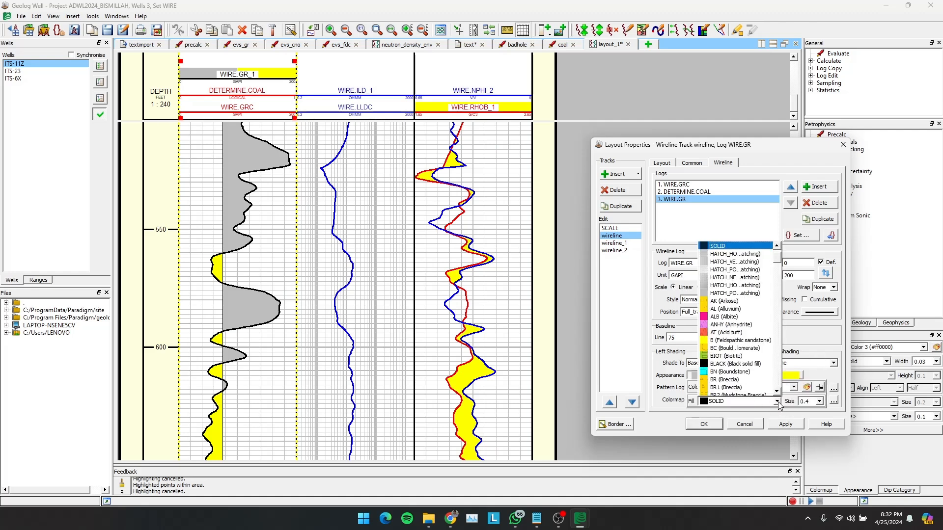
pyautogui.write('sh')
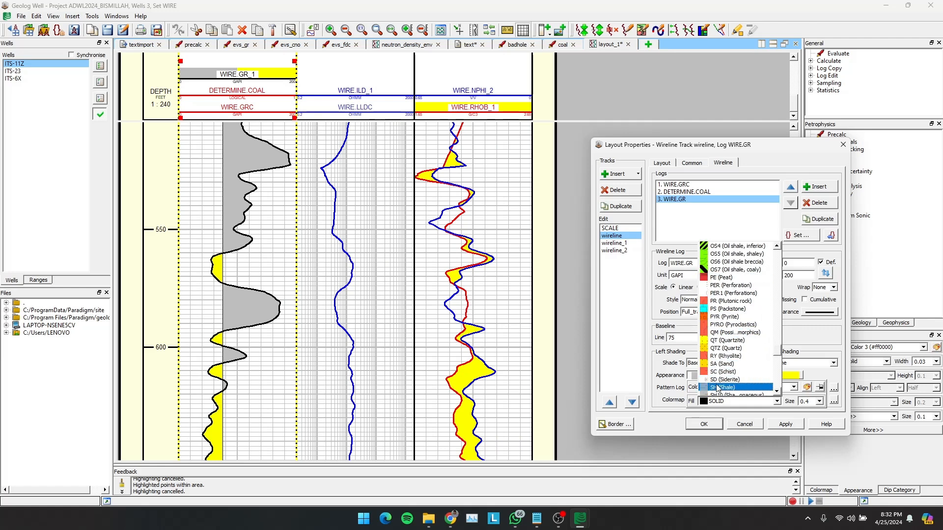
pyautogui.click(717, 385)
# - Set the fill pattern of WIRE.GR's right shading to SS (Sandstone) and apply the shading changes
pyautogui.click(785, 377)
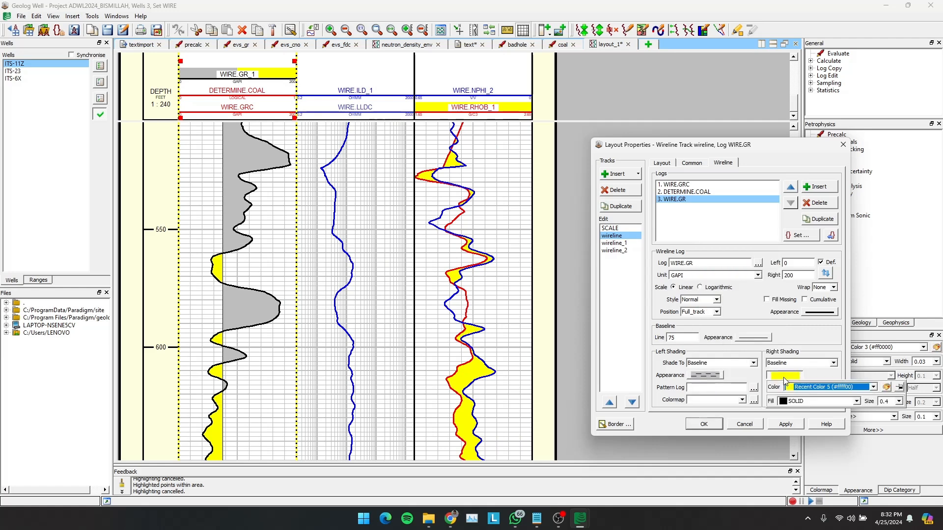
pyautogui.click(815, 404)
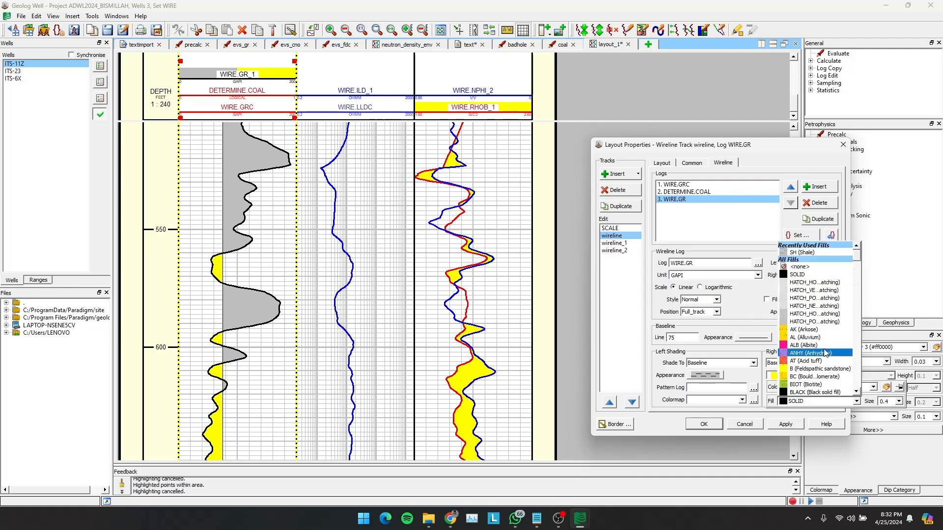
pyautogui.press('s')
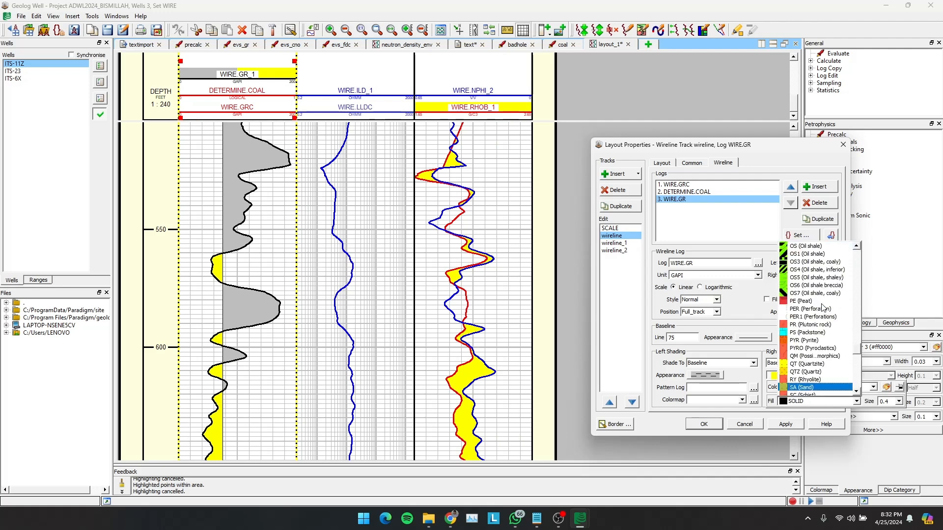
pyautogui.scroll(-3, 818, 349)
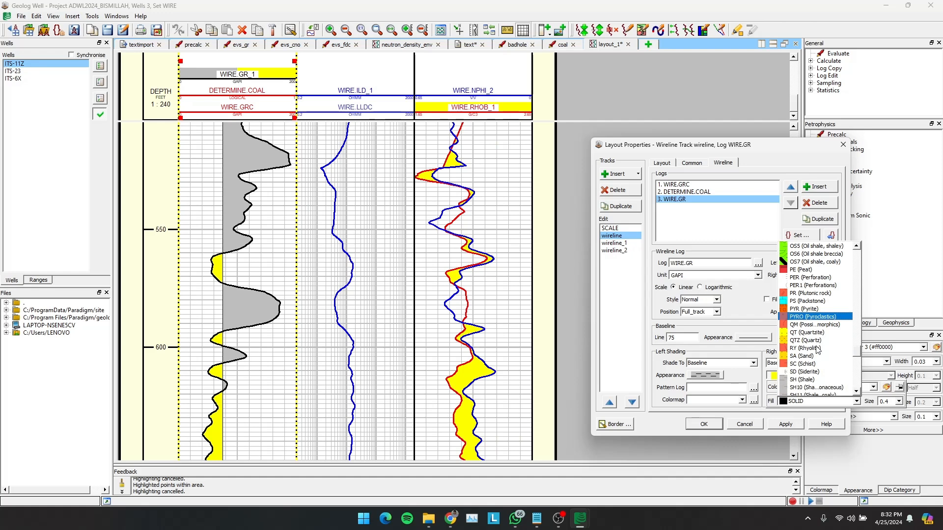
pyautogui.scroll(3, 817, 350)
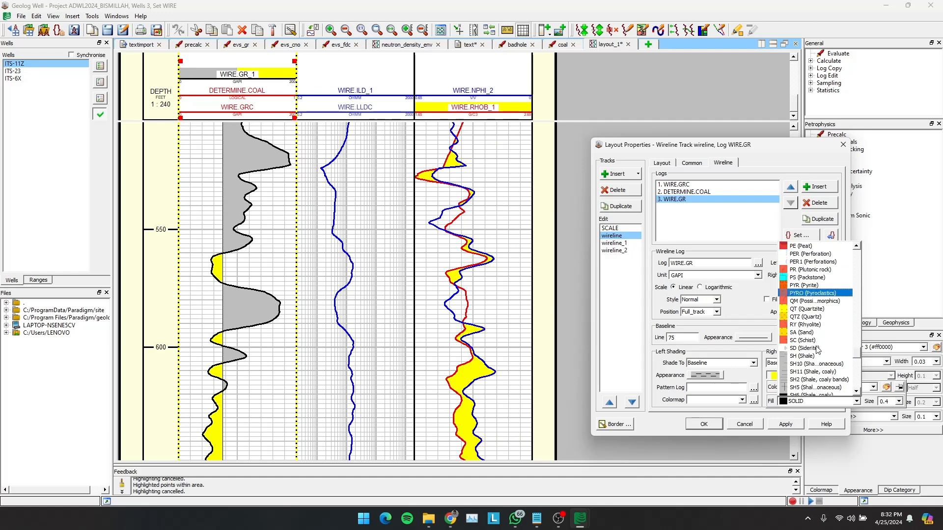
pyautogui.scroll(-8, 818, 350)
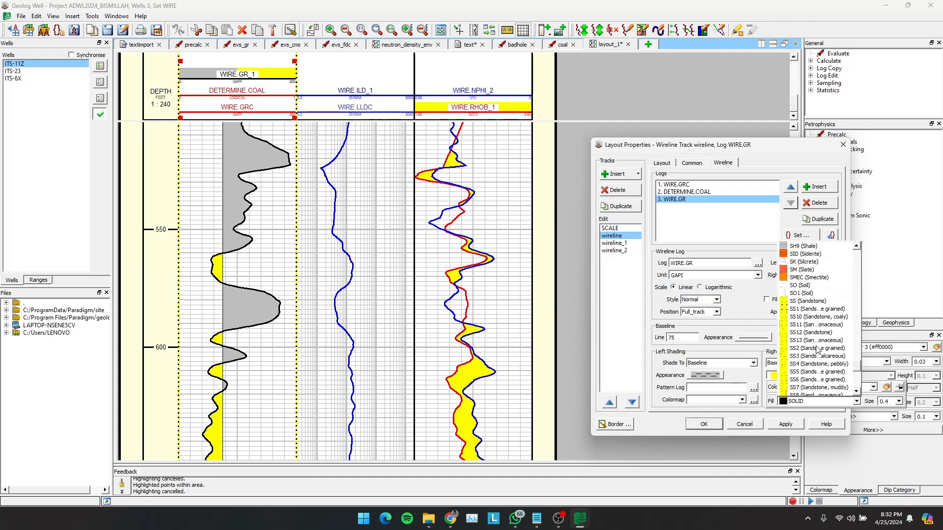
pyautogui.click(805, 303)
pyautogui.click(785, 424)
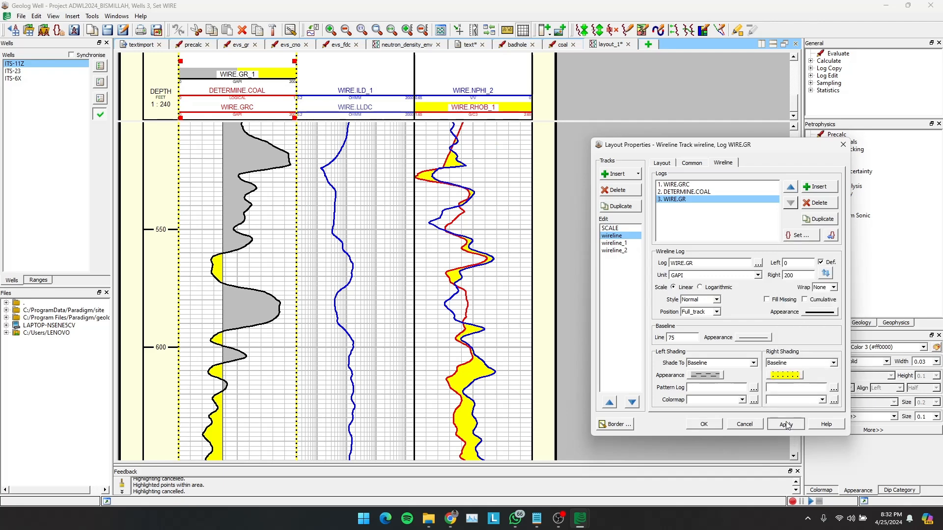
# - Reduce the line width of the WIRE.GR curve to 0.01, apply it and close the layout properties
pyautogui.scroll(5, 275, 372)
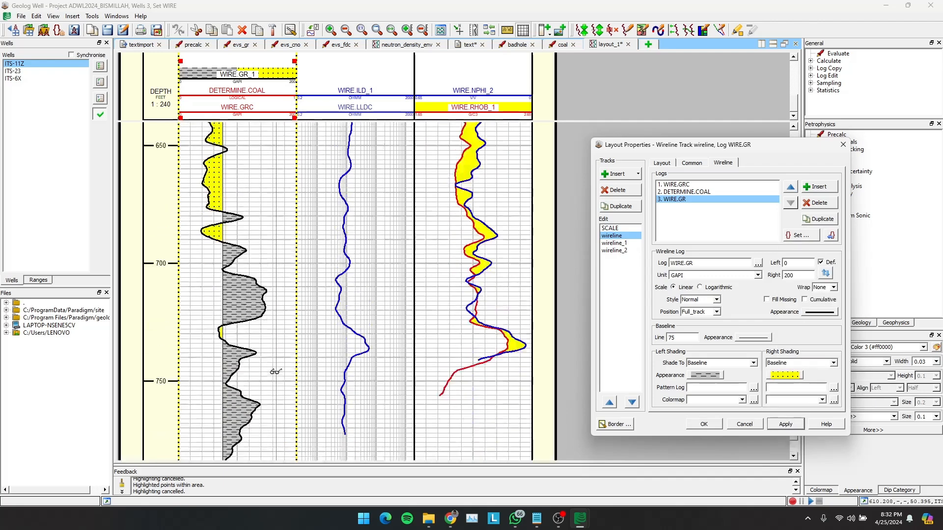
pyautogui.scroll(-2, 276, 372)
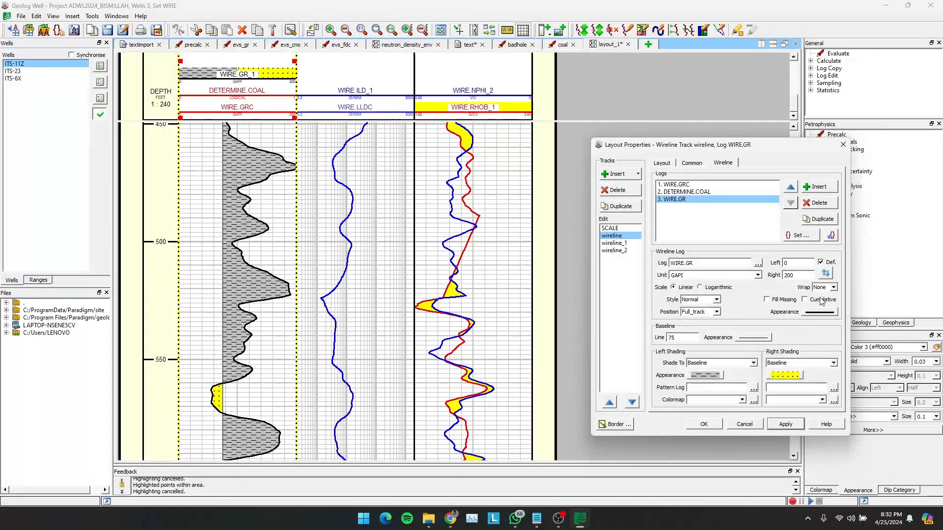
pyautogui.click(819, 312)
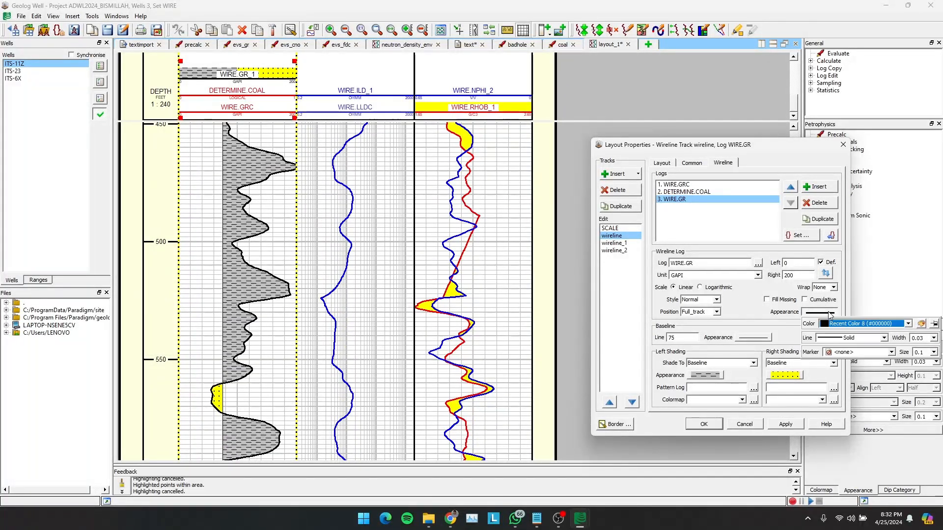
pyautogui.click(927, 338)
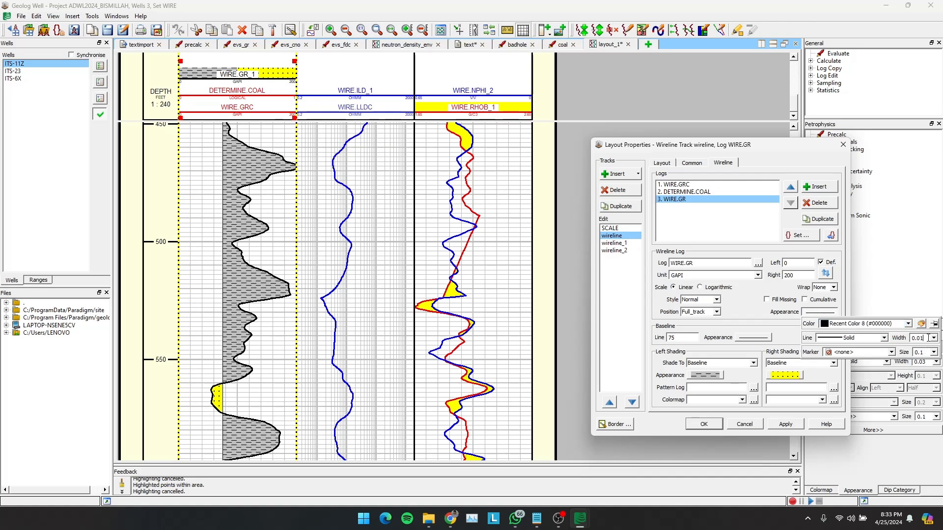
pyautogui.click(786, 425)
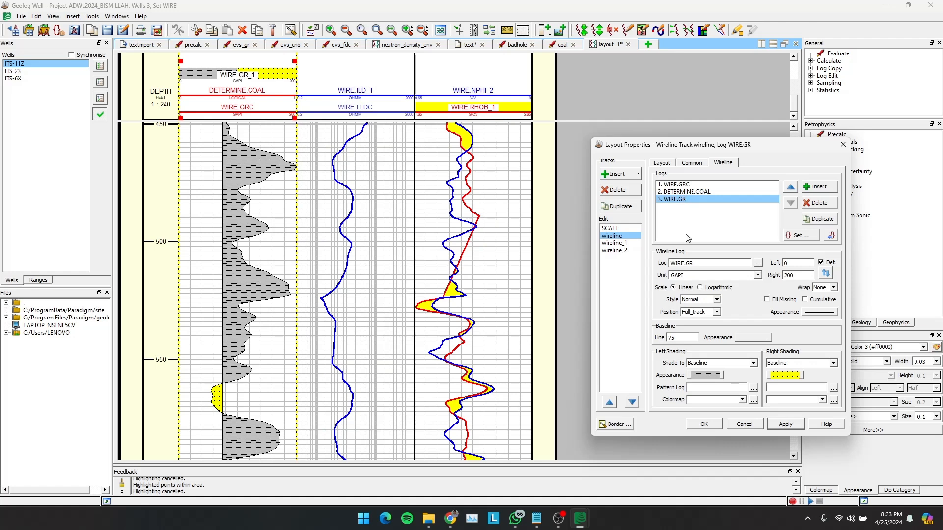
pyautogui.click(704, 424)
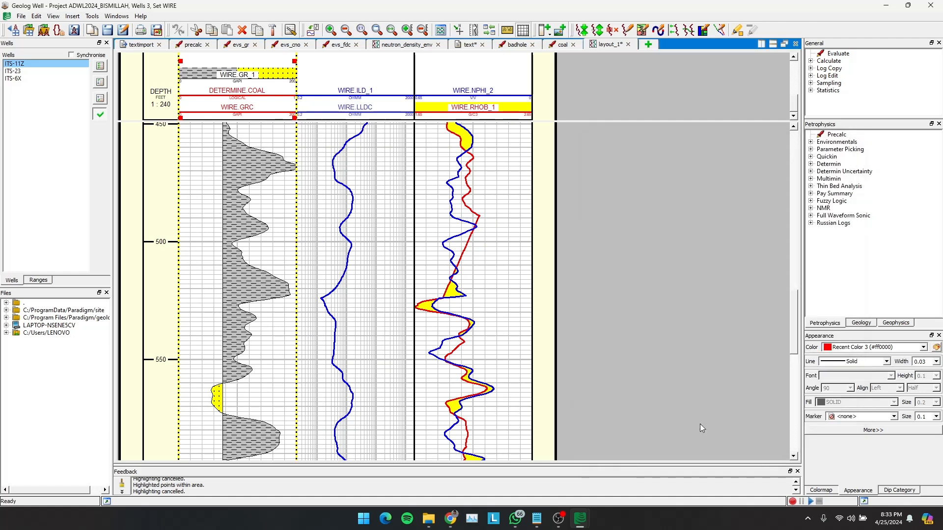
# - Check the layout on well ITS-6X, and switch the display to well ITS-23
pyautogui.click(20, 78)
pyautogui.scroll(-10, 275, 226)
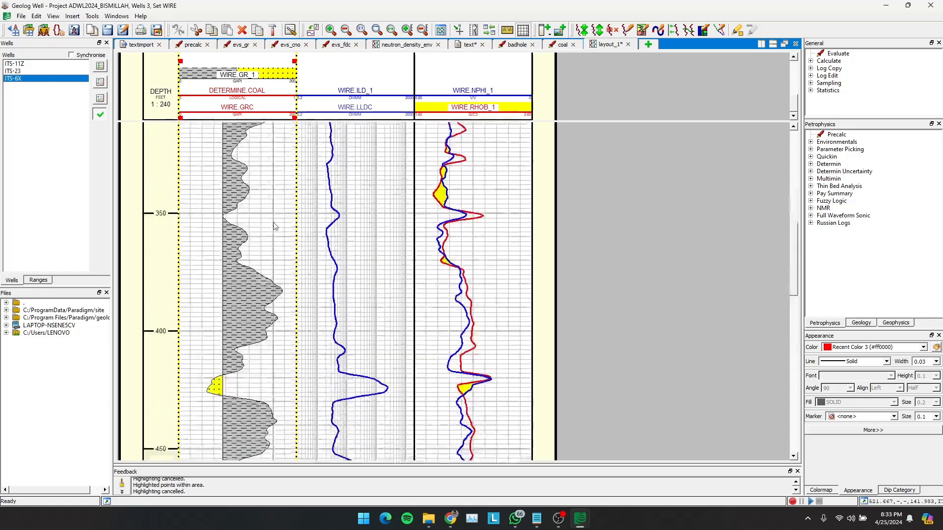
pyautogui.click(14, 71)
pyautogui.scroll(5, 259, 204)
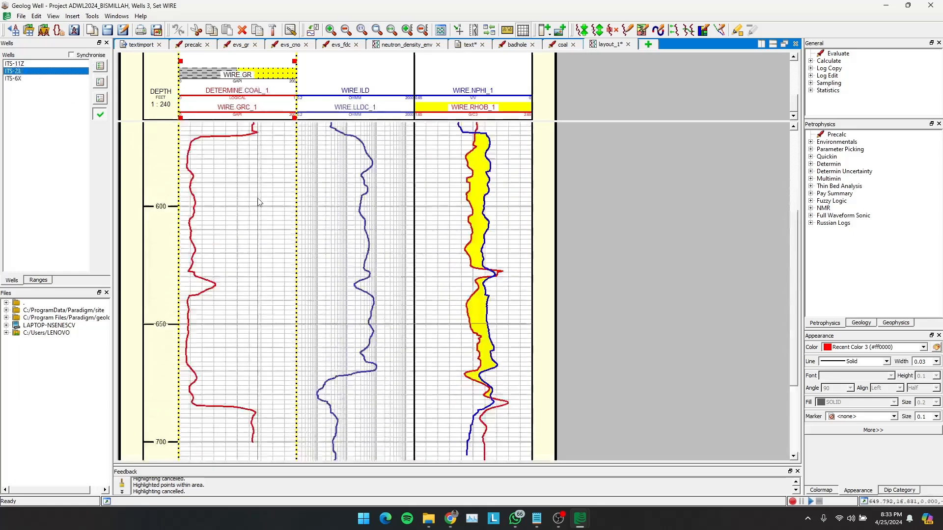
# - Open the properties of the WIRE.GRC curve and change its line colour to BLACK (#000000)
pyautogui.click(249, 188)
pyautogui.doubleClick(249, 188)
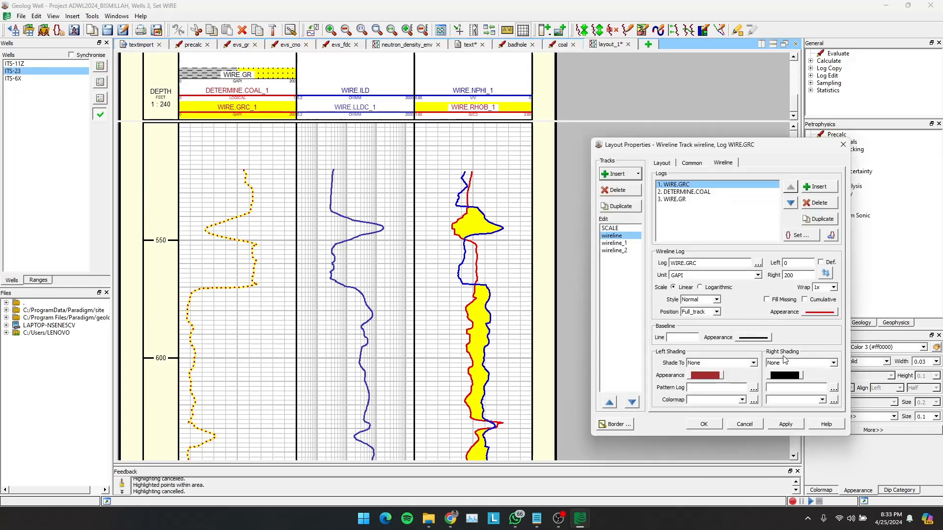
pyautogui.click(820, 313)
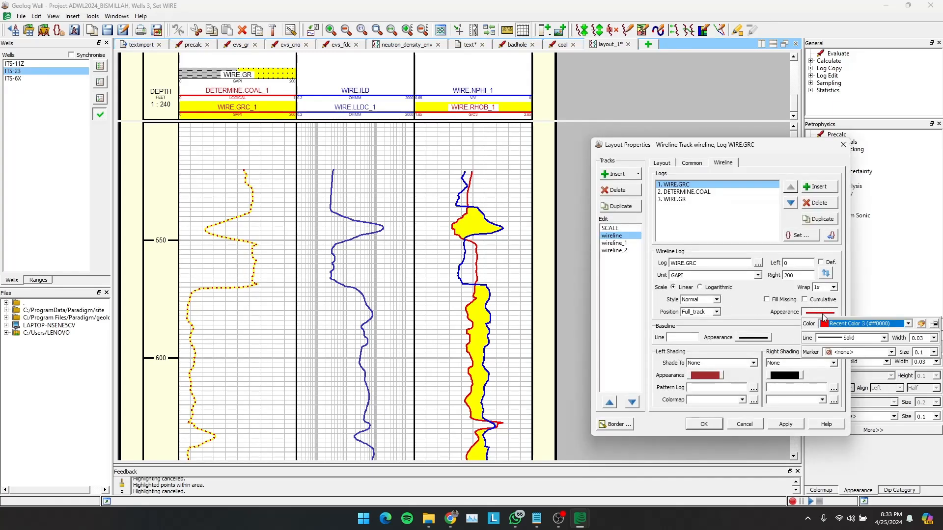
pyautogui.click(867, 325)
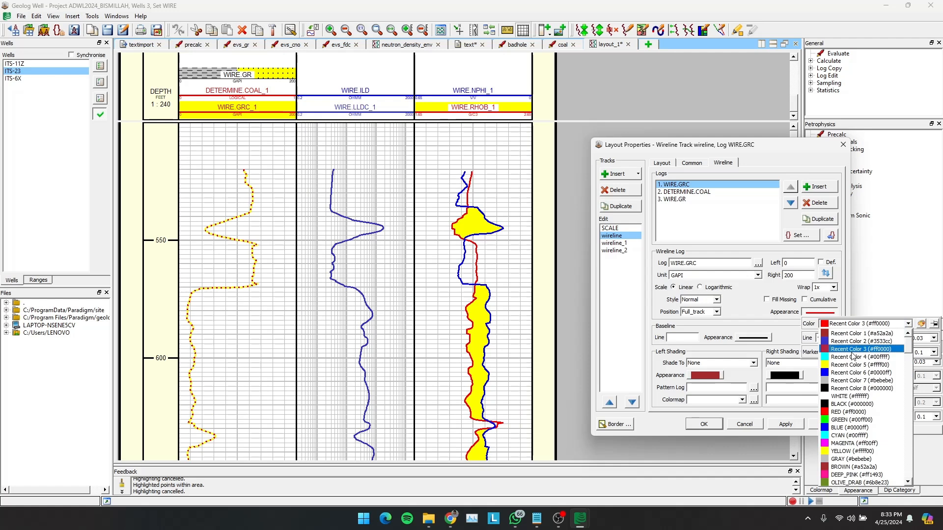
pyautogui.click(843, 404)
pyautogui.click(785, 424)
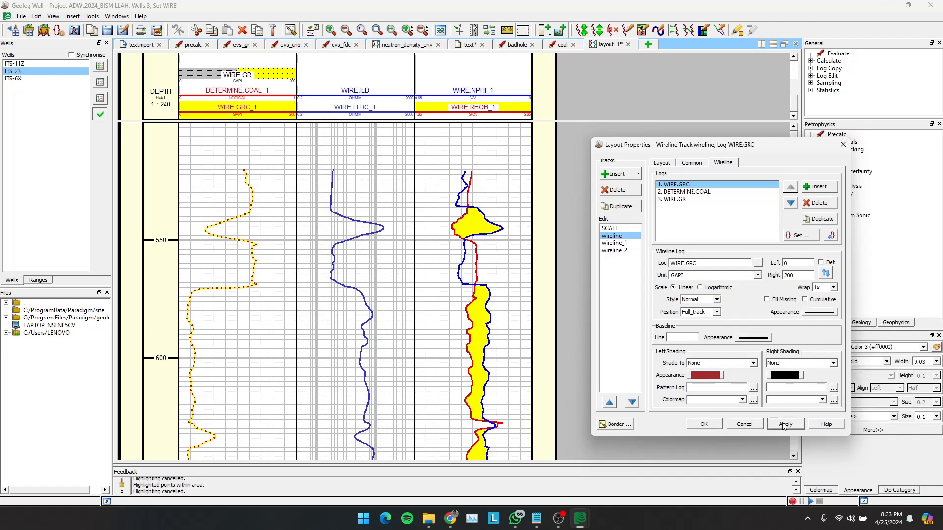
# - Add a baseline at 75 to WIRE.GRC and reduce the baseline's line width
pyautogui.click(674, 337)
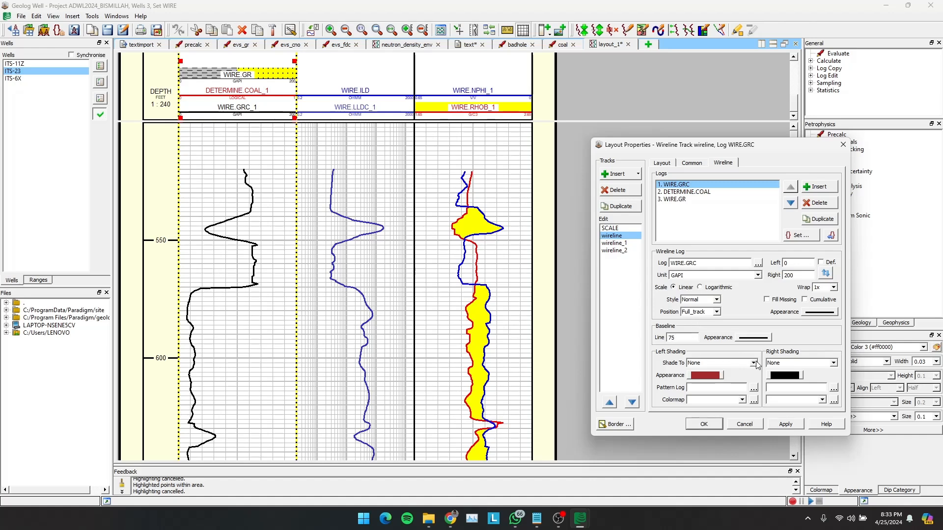
pyautogui.write('75')
pyautogui.click(786, 424)
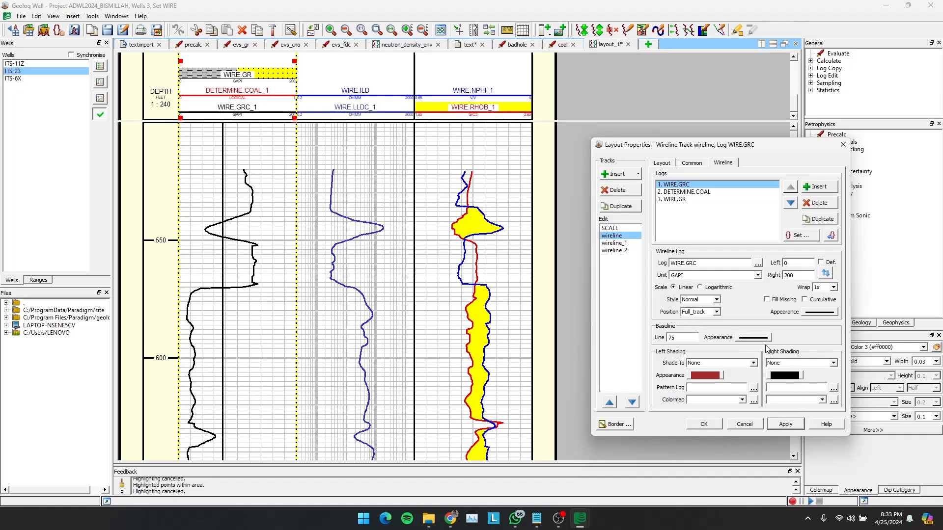
pyautogui.click(760, 338)
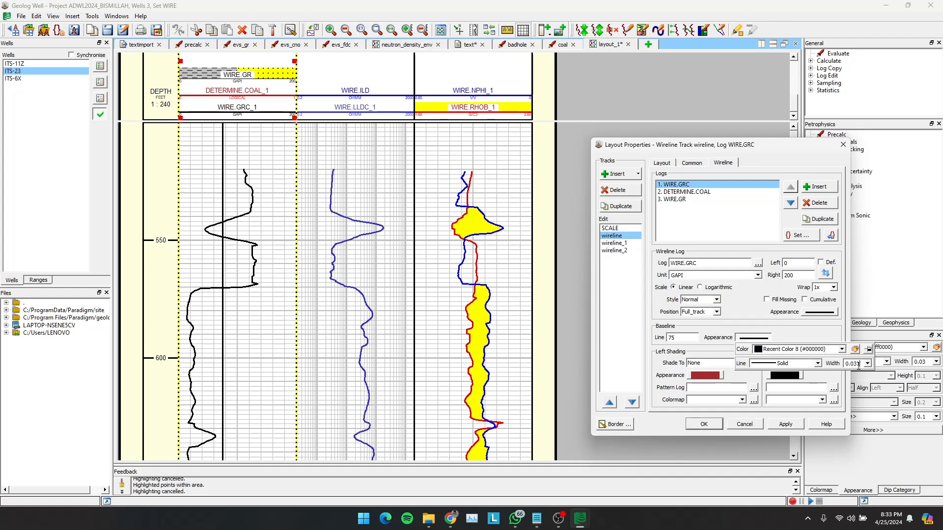
pyautogui.click(786, 425)
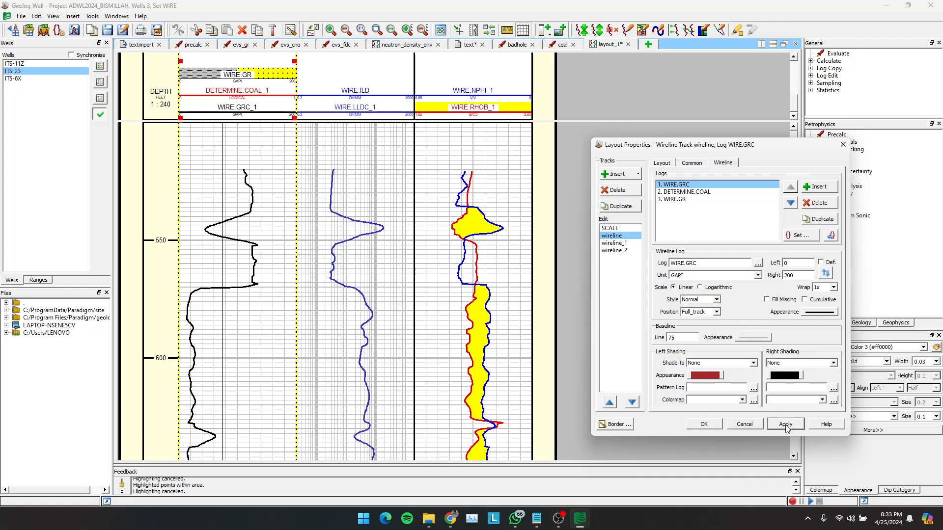
# - Shade WIRE.GRC's right side to the baseline with the SS (Sandstone) fill pattern and apply it
pyautogui.click(833, 362)
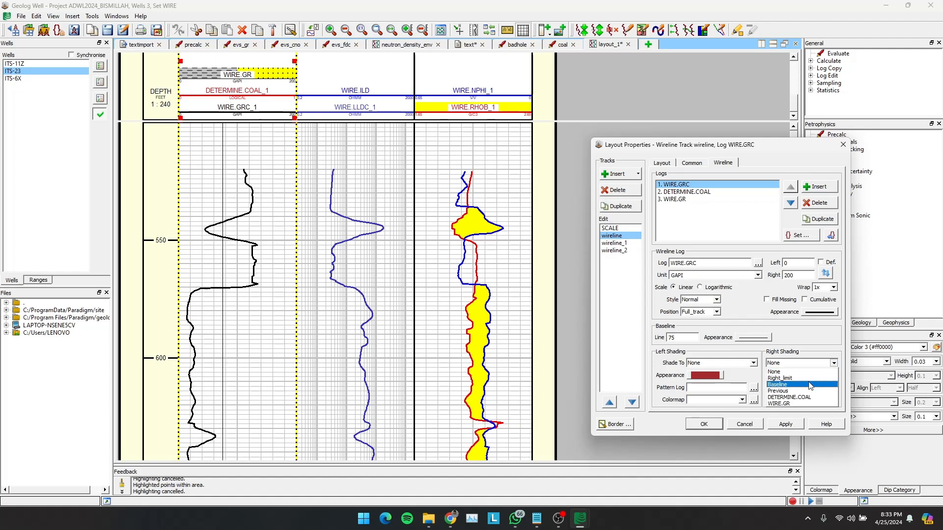
pyautogui.click(779, 385)
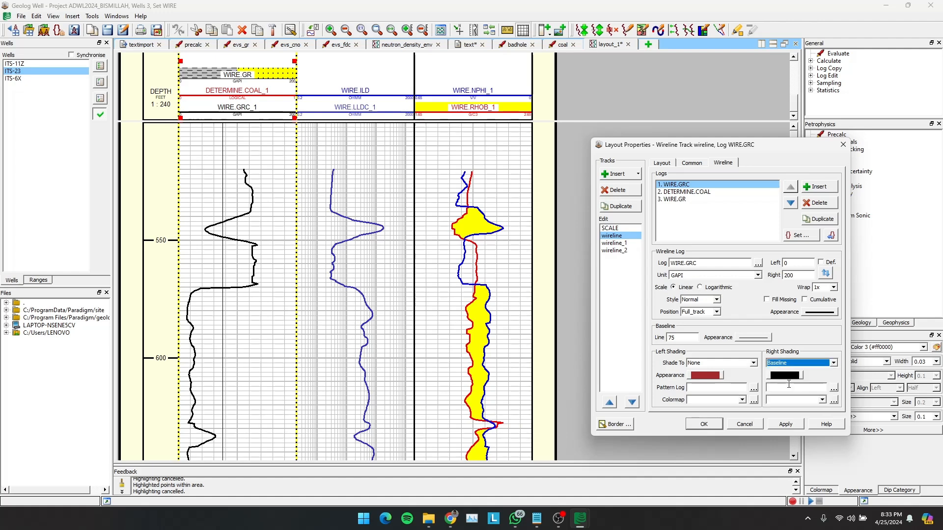
pyautogui.click(778, 376)
pyautogui.click(819, 401)
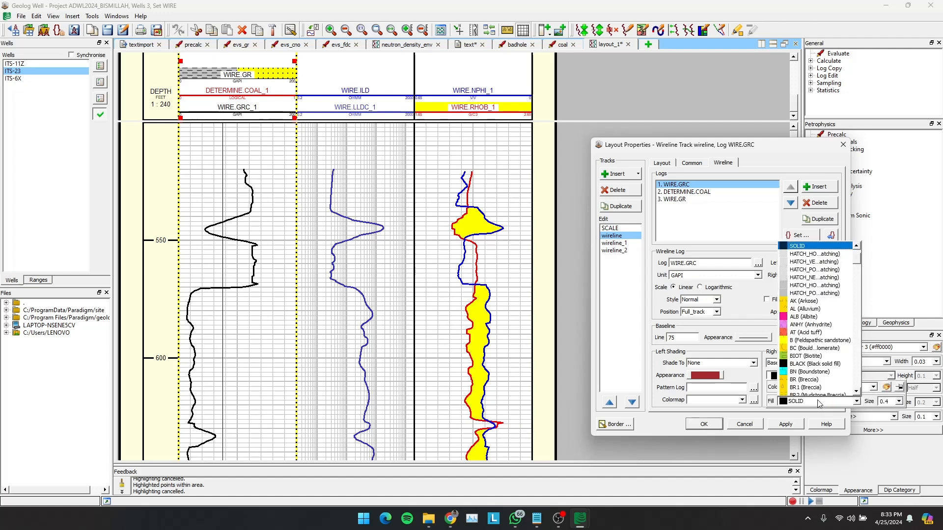
pyautogui.click(875, 388)
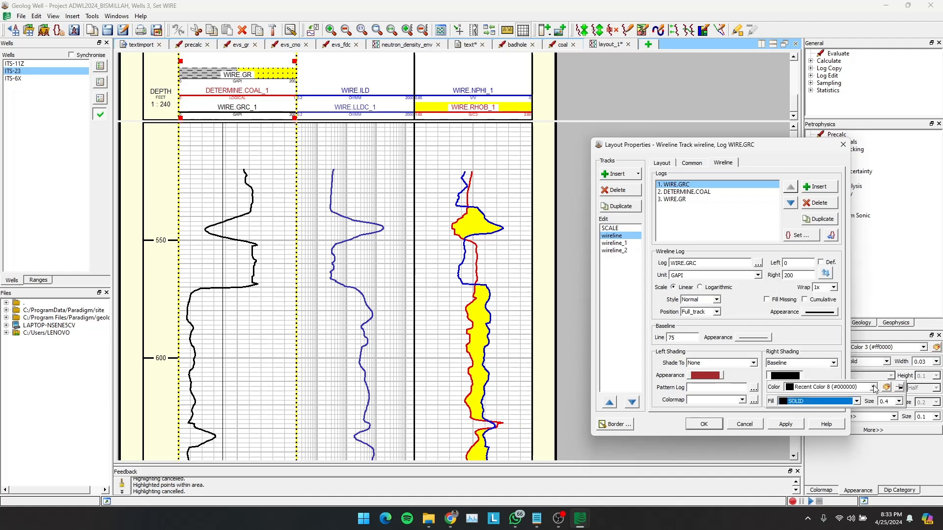
pyautogui.click(858, 401)
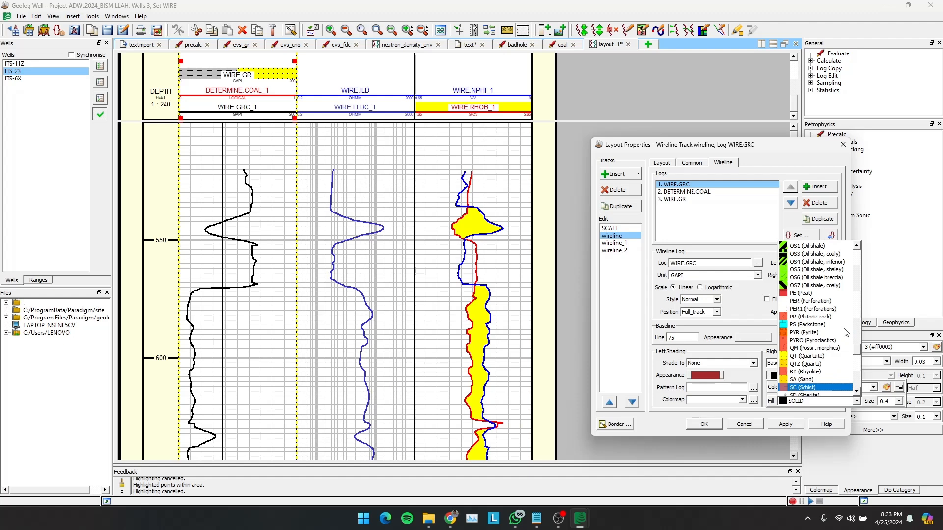
pyautogui.scroll(-3, 834, 334)
pyautogui.click(808, 335)
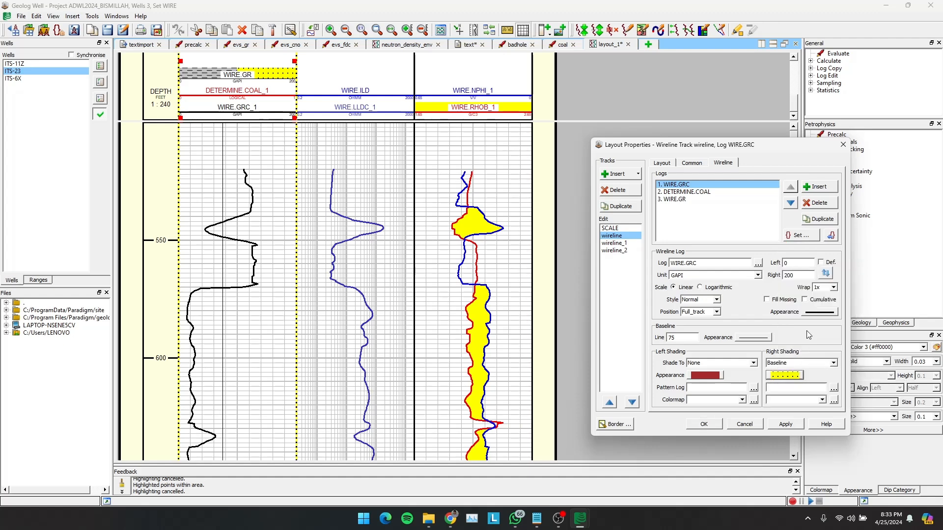
pyautogui.click(786, 424)
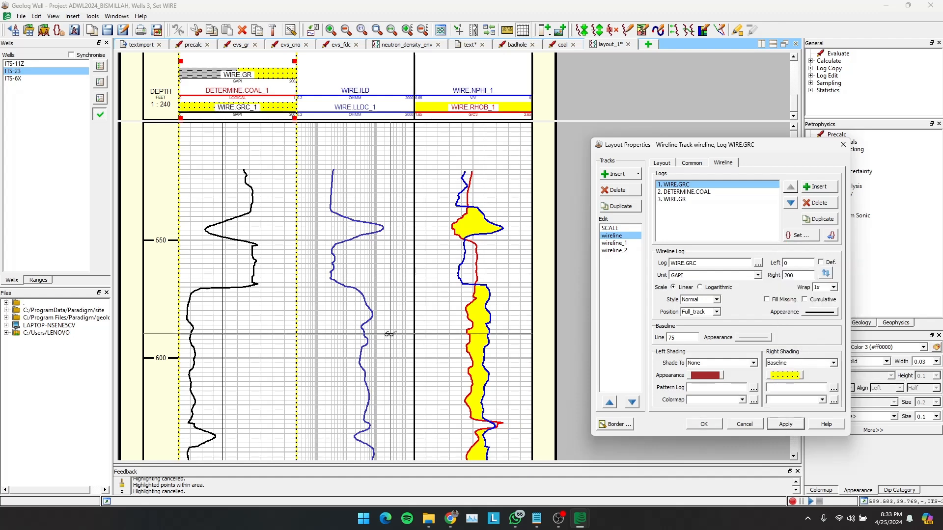
pyautogui.scroll(-5, 390, 334)
pyautogui.scroll(5, 391, 334)
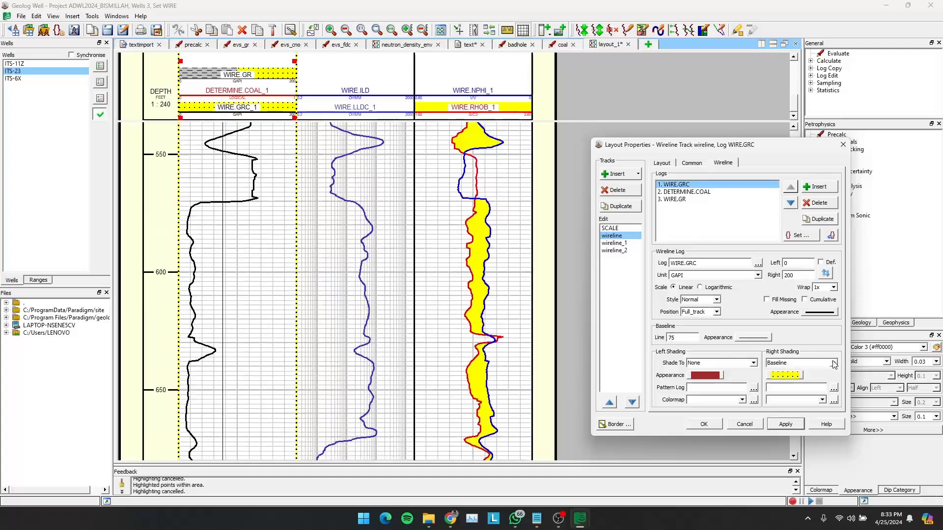
# - Set the colour of WIRE.GRC's right shading to yellow (#ffff00), apply it and check the track
pyautogui.click(785, 377)
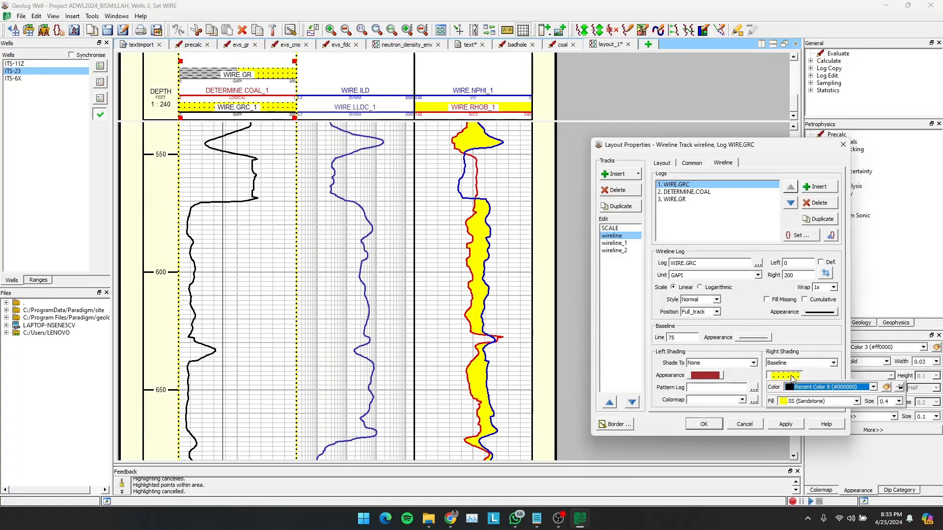
pyautogui.click(828, 390)
pyautogui.scroll(-10, 834, 285)
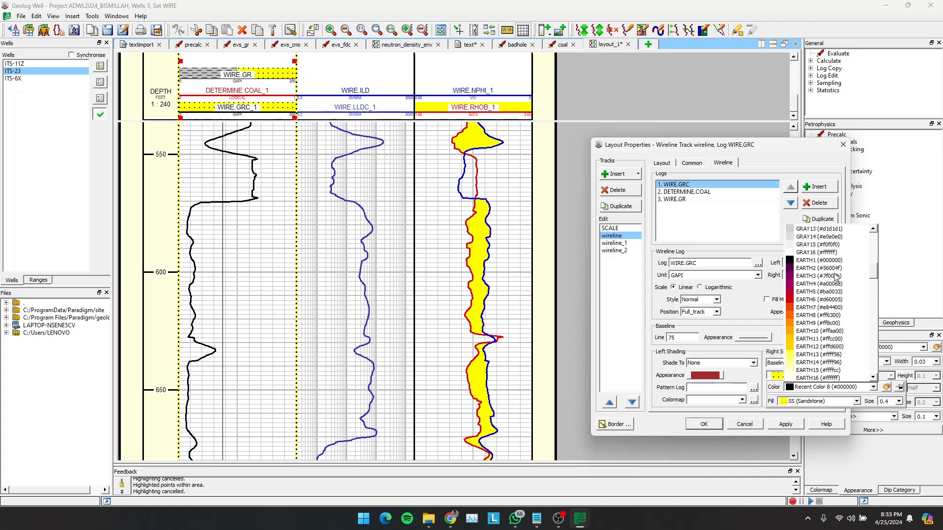
pyautogui.scroll(8, 835, 278)
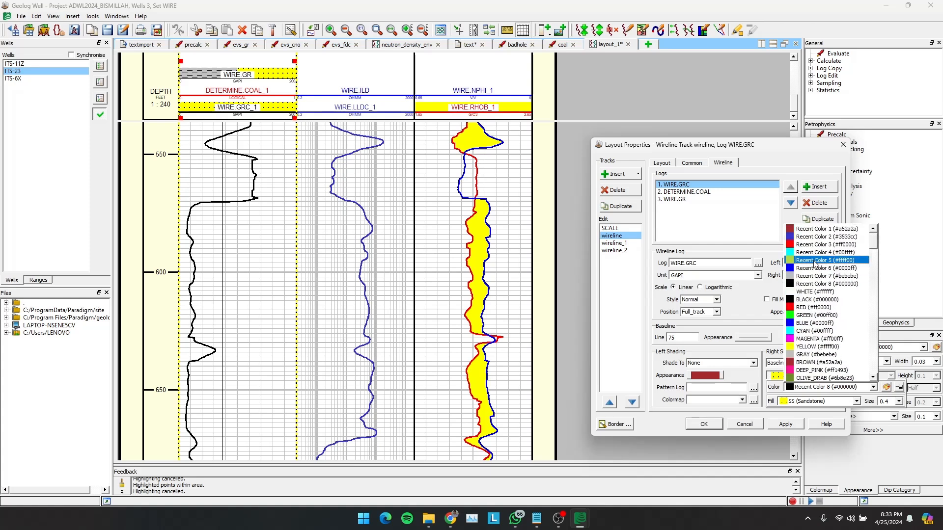
pyautogui.click(814, 261)
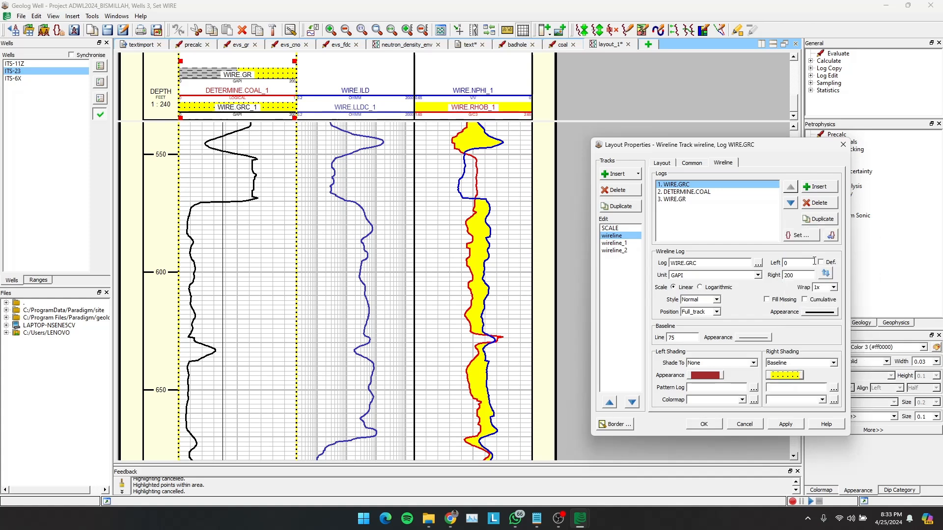
pyautogui.click(781, 426)
pyautogui.scroll(2, 260, 335)
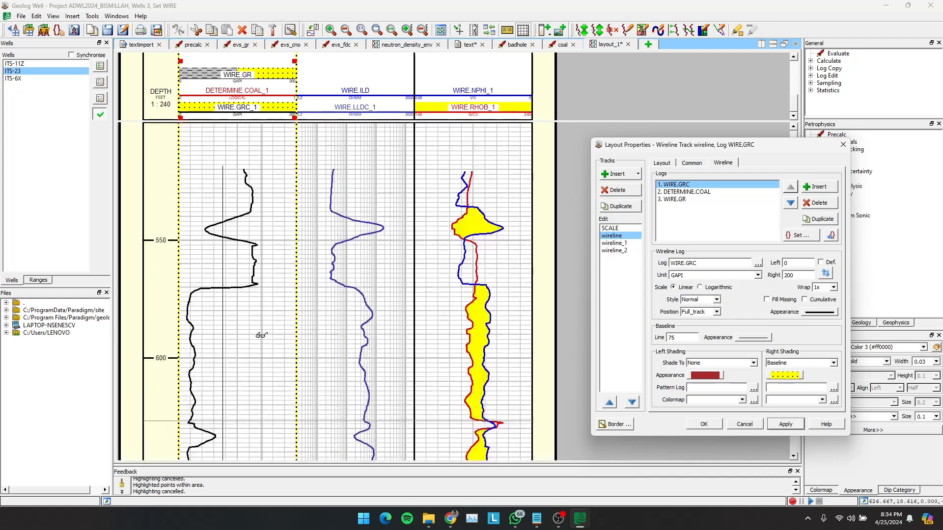
pyautogui.scroll(-2, 260, 335)
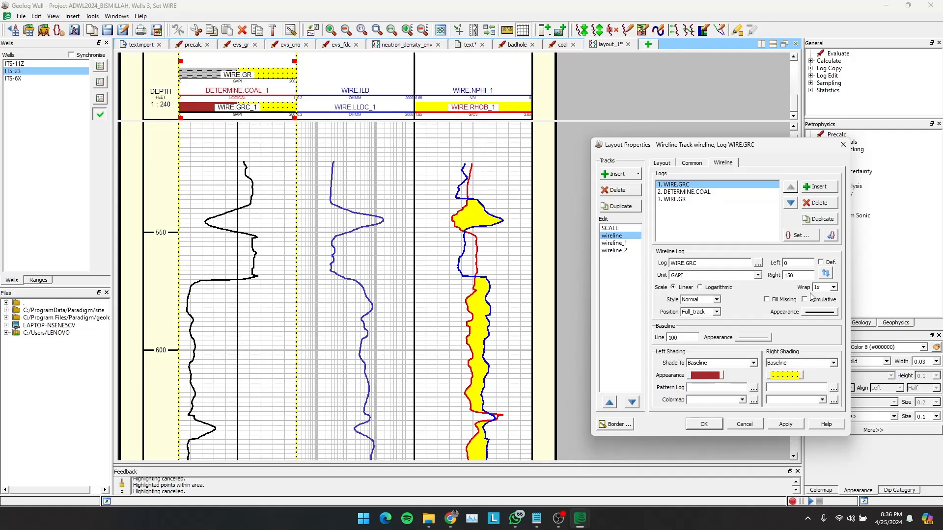
# - Set WIRE.GRC's wrap to None and its right scale limit to 200
pyautogui.click(834, 289)
pyautogui.click(823, 296)
pyautogui.click(803, 277)
# - Set the fill pattern of WIRE.GRC's left shading to SH (Shale) and apply the changes
pyautogui.click(705, 376)
pyautogui.click(756, 401)
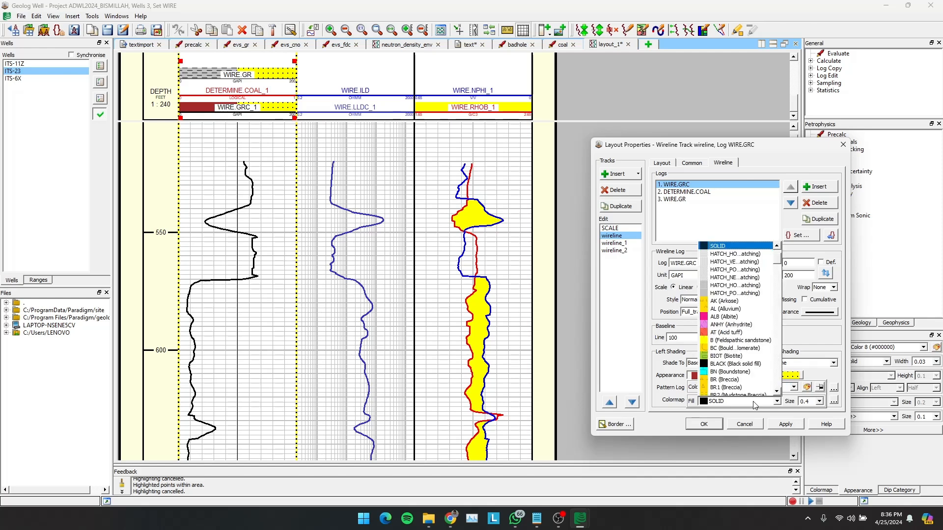
pyautogui.press('s')
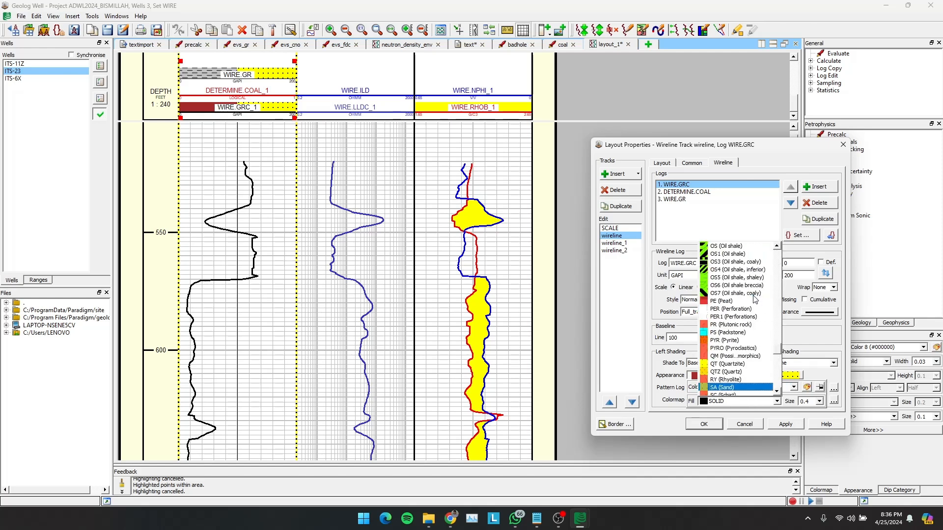
pyautogui.press('h')
pyautogui.press('a')
pyautogui.press('l')
pyautogui.press('s')
pyautogui.press('h')
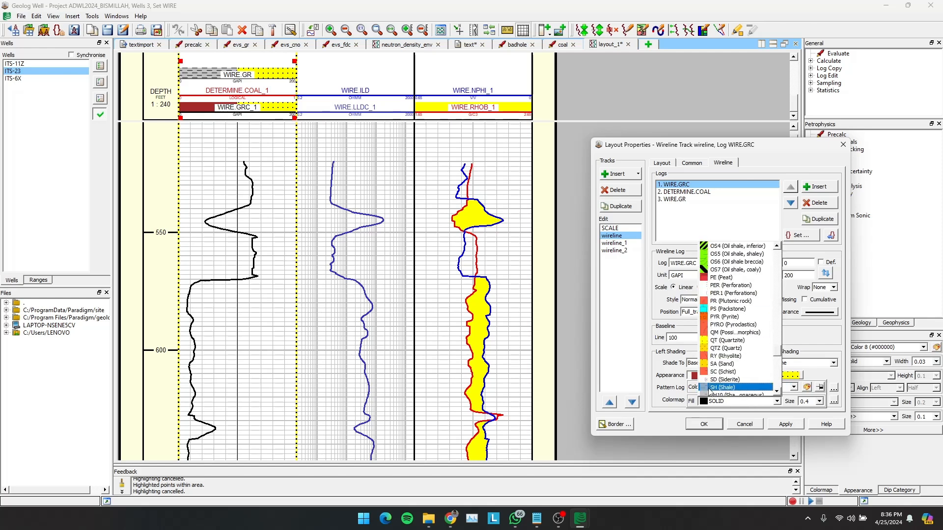
pyautogui.scroll(-2, 709, 392)
pyautogui.click(730, 341)
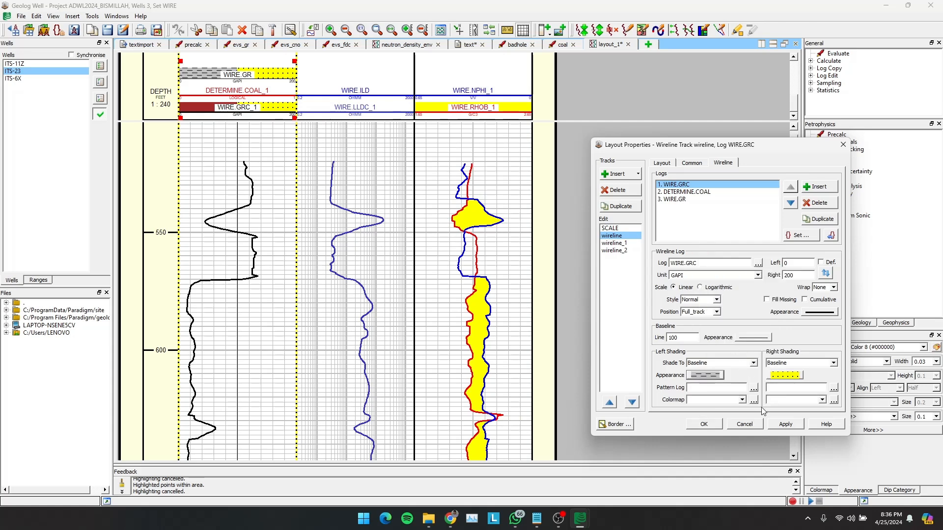
pyautogui.click(786, 424)
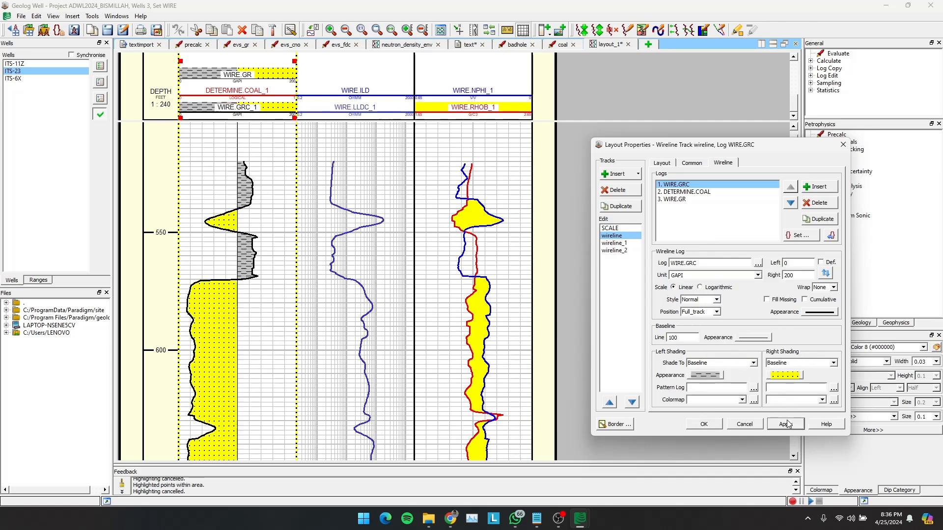
# - Make the line of the WIRE.GRC curve thinner, apply the change and close the layout properties
pyautogui.click(828, 313)
pyautogui.click(924, 339)
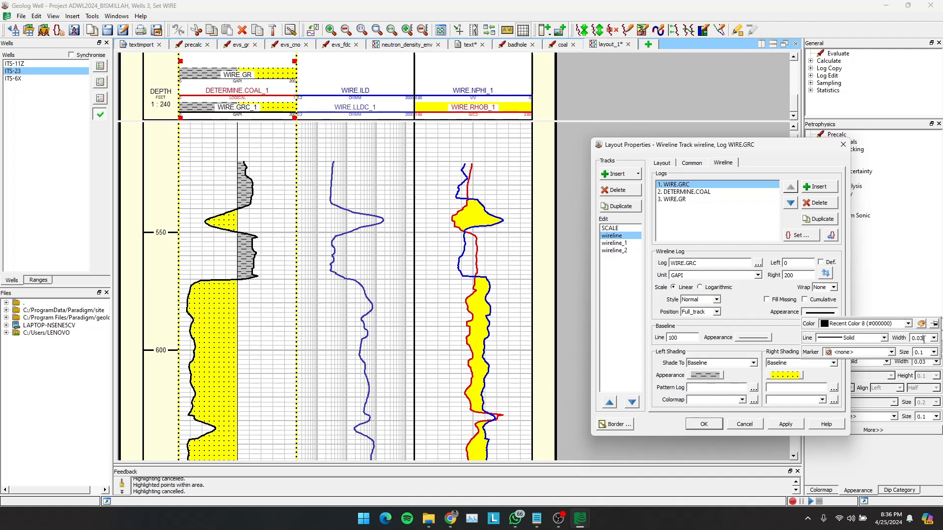
pyautogui.click(786, 424)
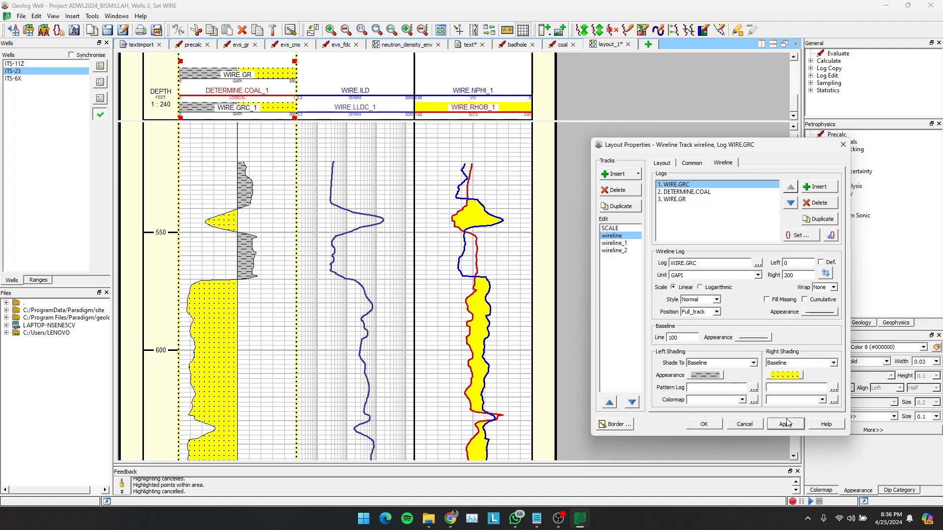
pyautogui.click(704, 424)
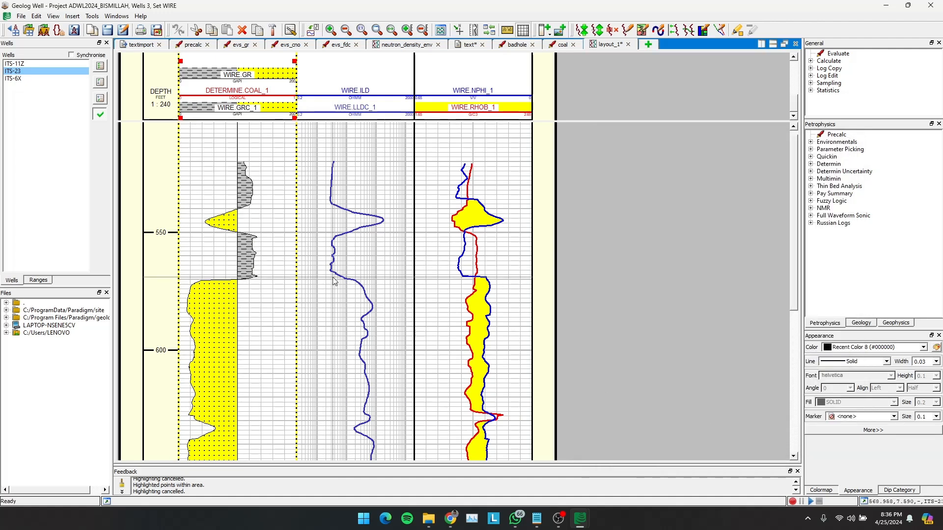
# - Check how the gamma ray track looks in the layout for wells ITS-11Z, ITS-23 and ITS-6X
pyautogui.click(28, 64)
pyautogui.click(26, 72)
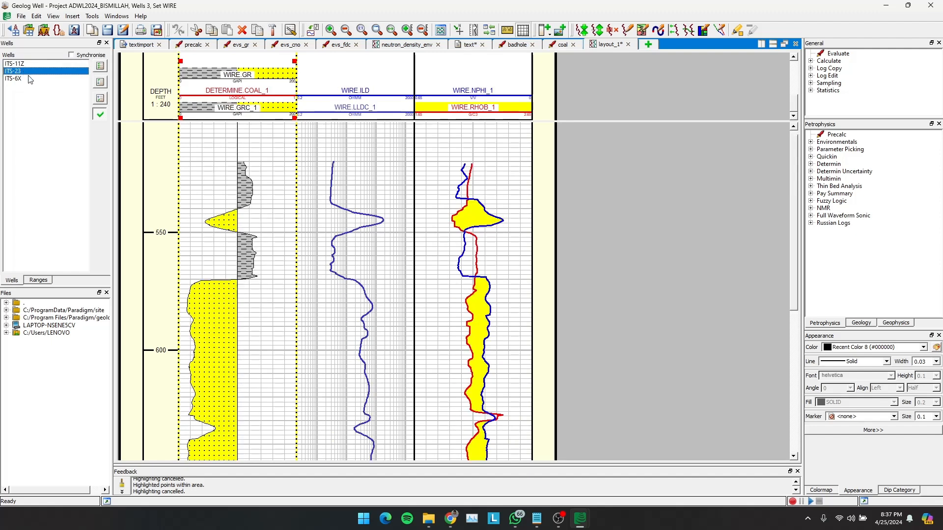
pyautogui.click(28, 78)
pyautogui.click(25, 64)
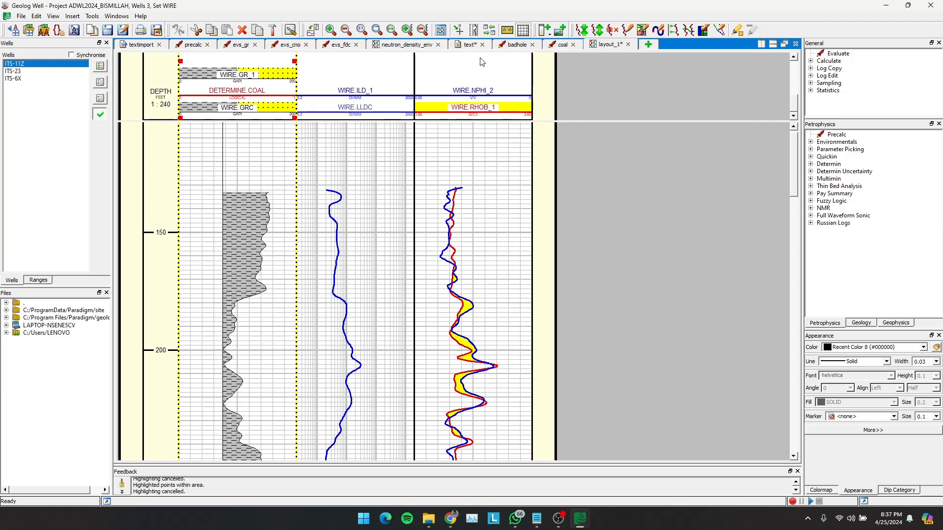
# - Rename the GRC log in the WIRE set of well ITS-23 as GR in the text view's log list
pyautogui.click(464, 49)
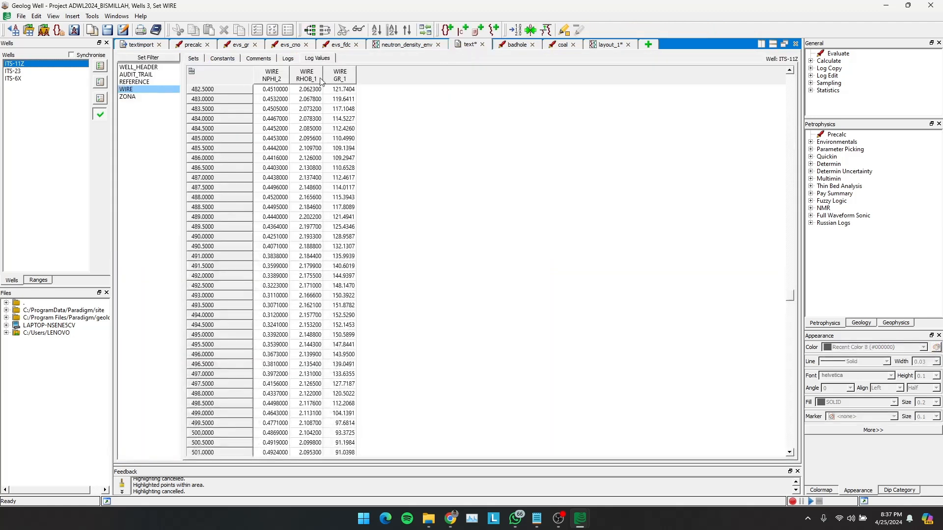
pyautogui.click(289, 59)
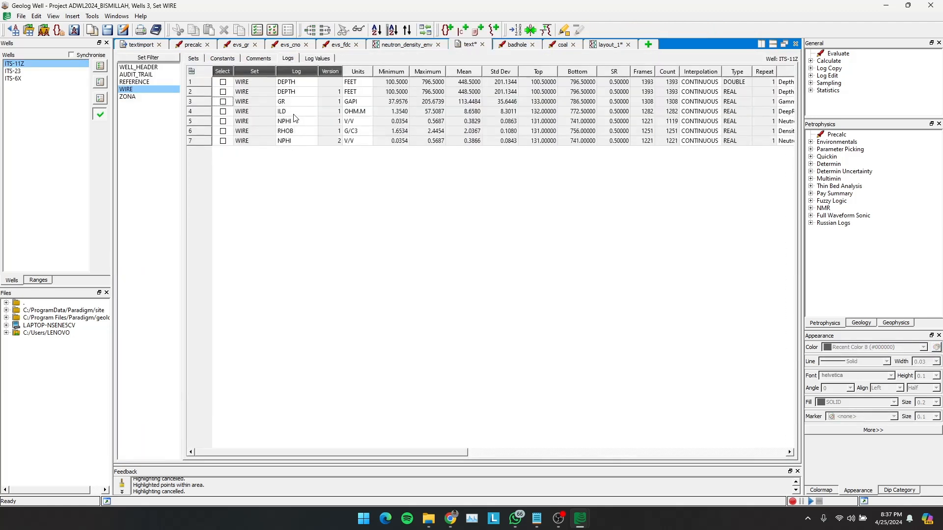
pyautogui.click(23, 72)
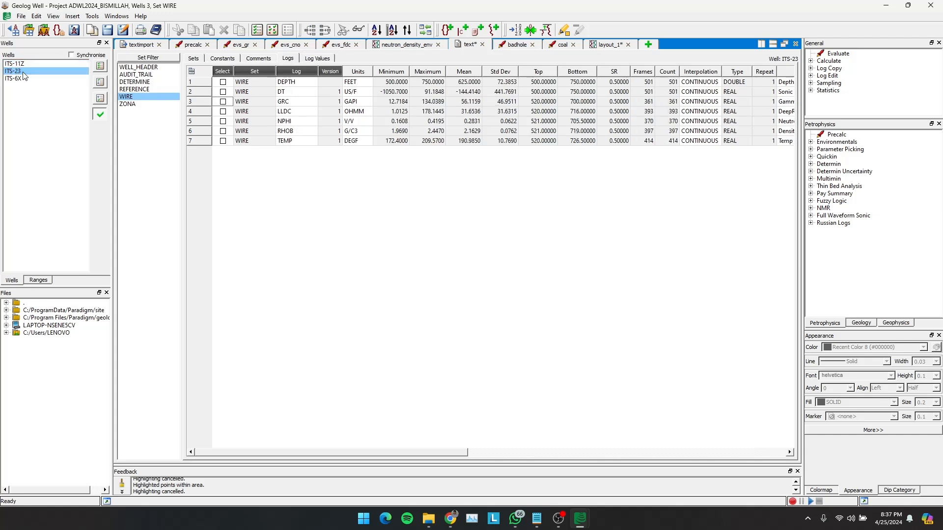
pyautogui.click(293, 102)
pyautogui.click(293, 101)
pyautogui.press('Tab')
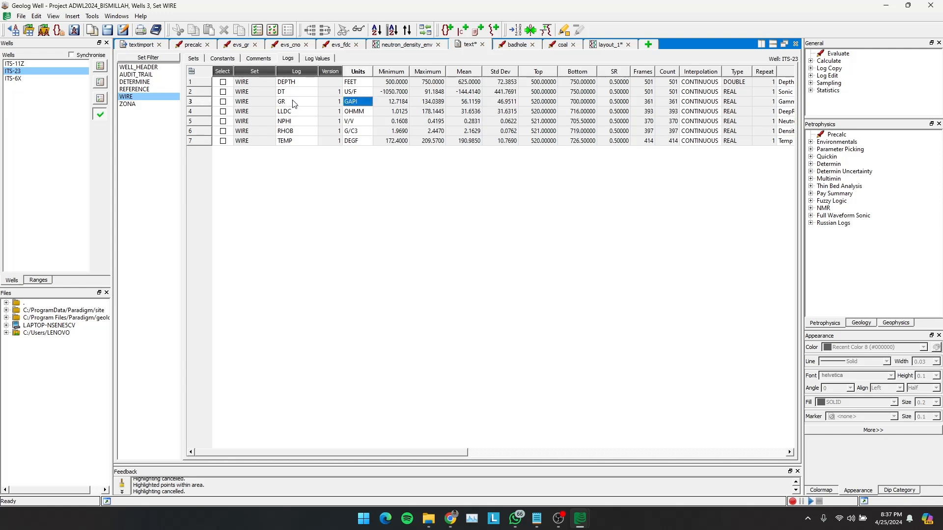
# - Delete the WIRE.GRC log from the wireline track of layout_1 and close the layout properties
pyautogui.click(612, 45)
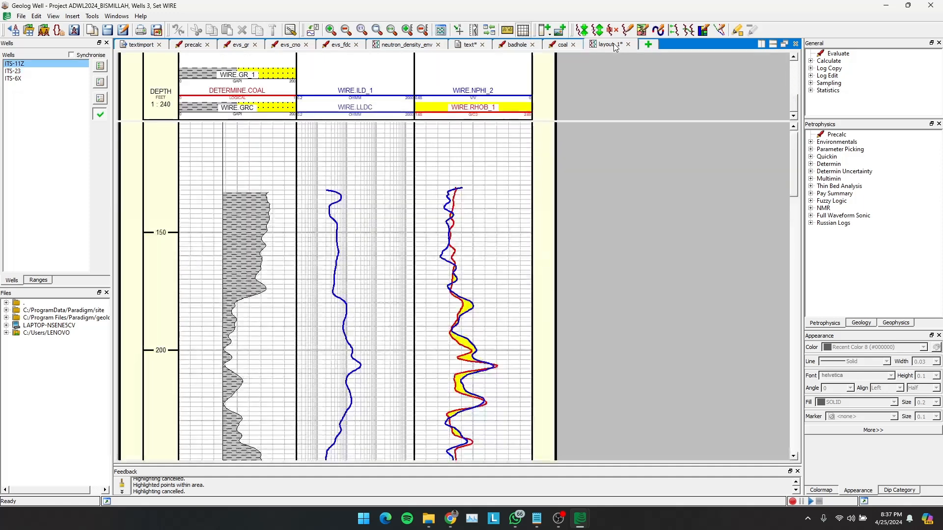
pyautogui.click(19, 79)
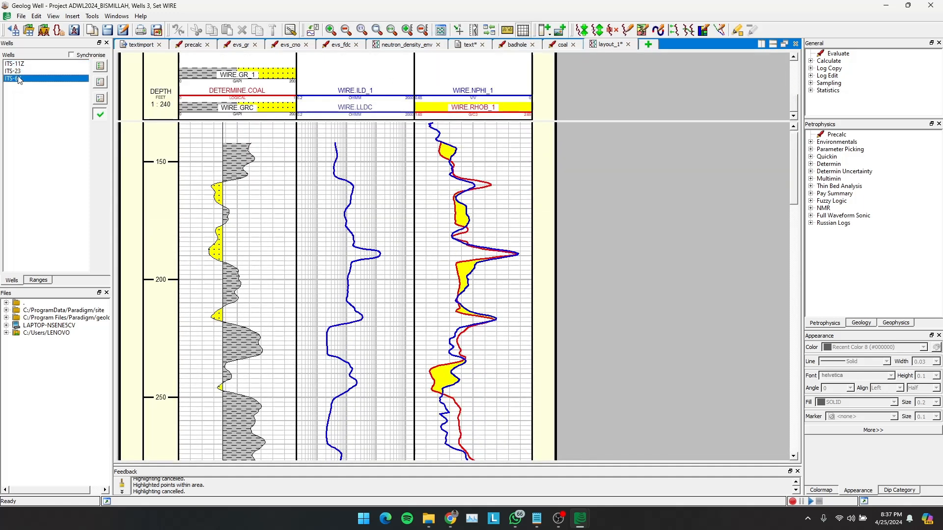
pyautogui.click(19, 72)
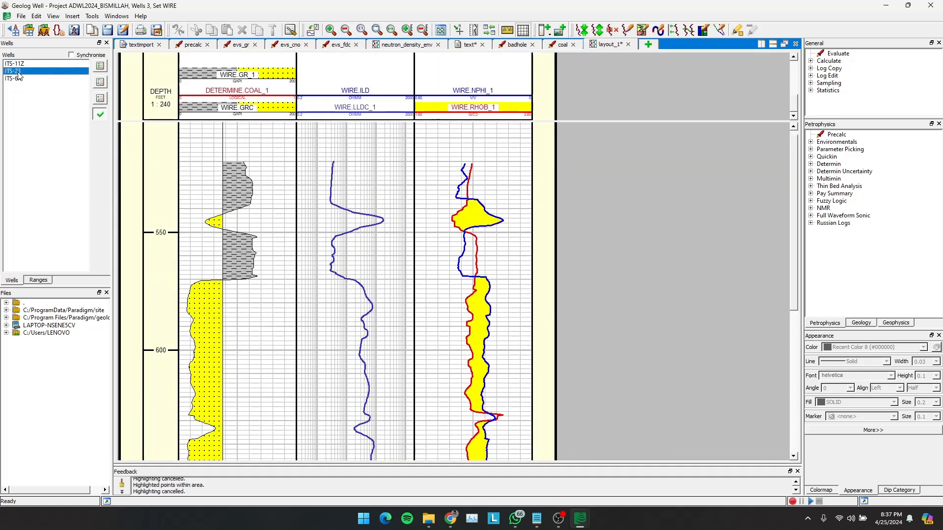
pyautogui.doubleClick(270, 109)
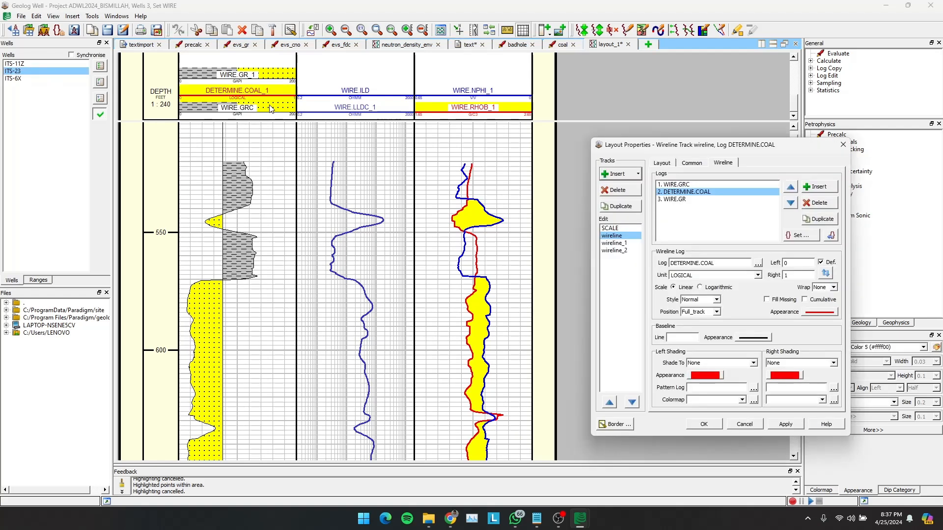
pyautogui.click(695, 186)
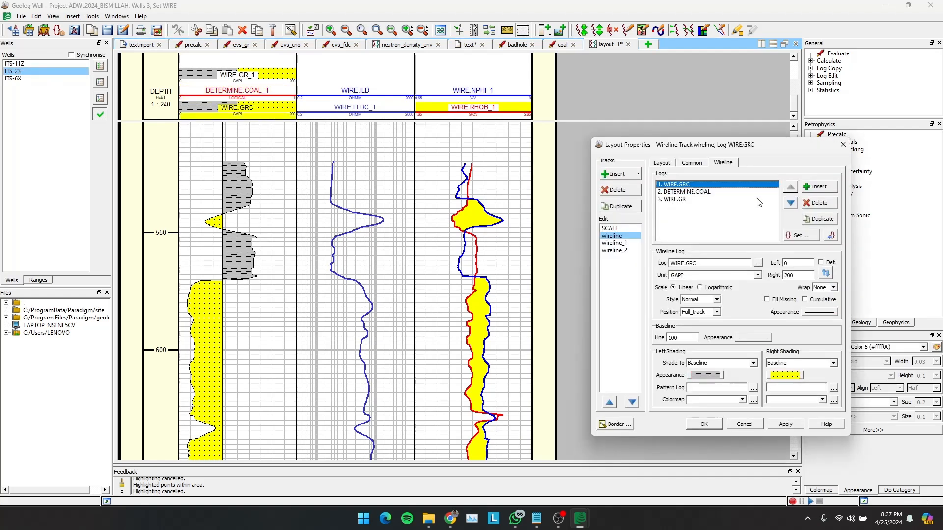
pyautogui.click(817, 204)
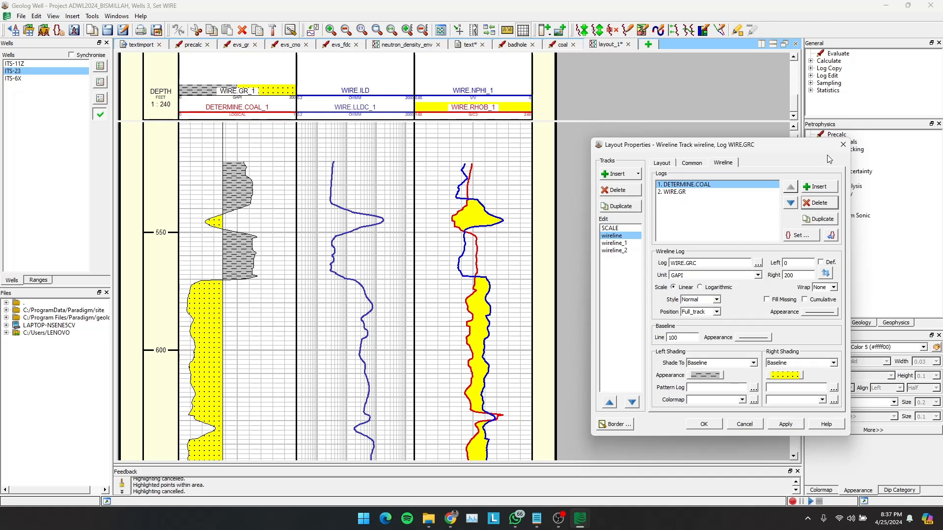
pyautogui.click(843, 145)
pyautogui.click(242, 175)
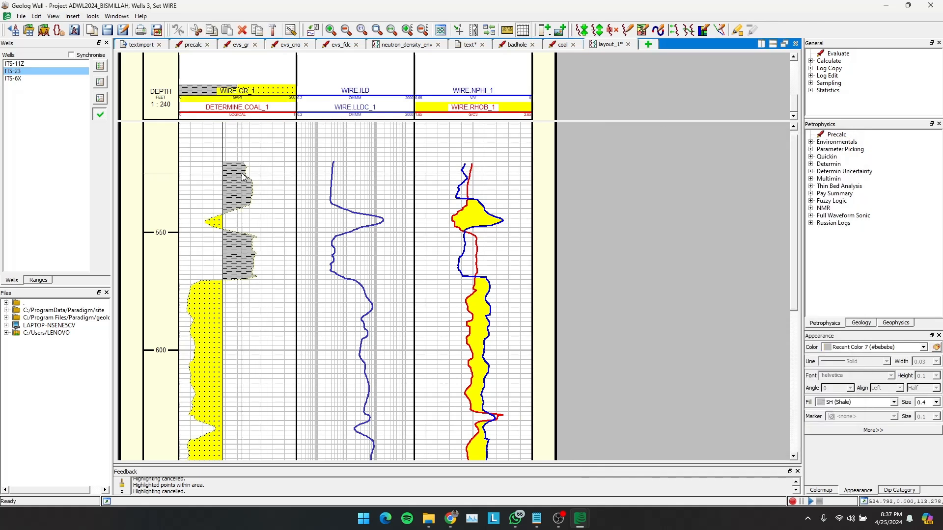
# - Check ITS-23's GR entry in the log list and examine the shading down the layout for wells ITS-23, ITS-6X and ITS-11Z
pyautogui.click(466, 45)
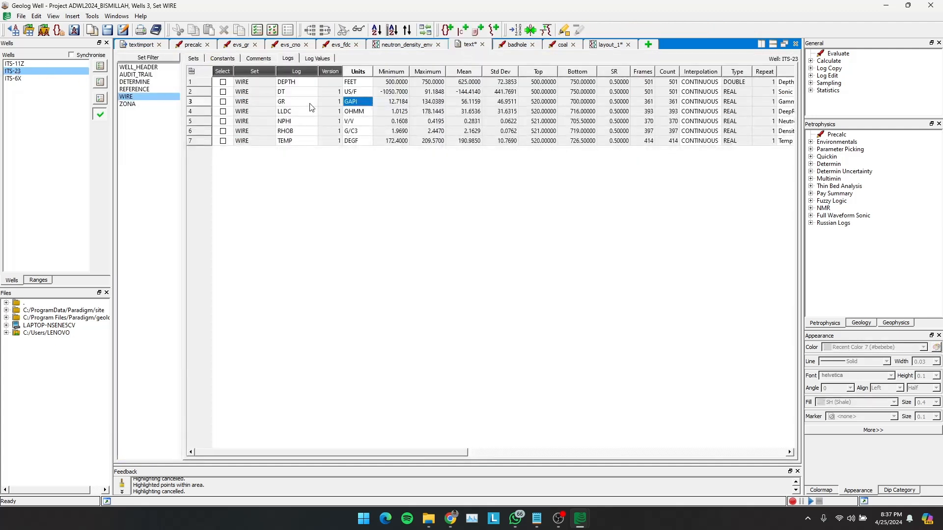
pyautogui.click(613, 45)
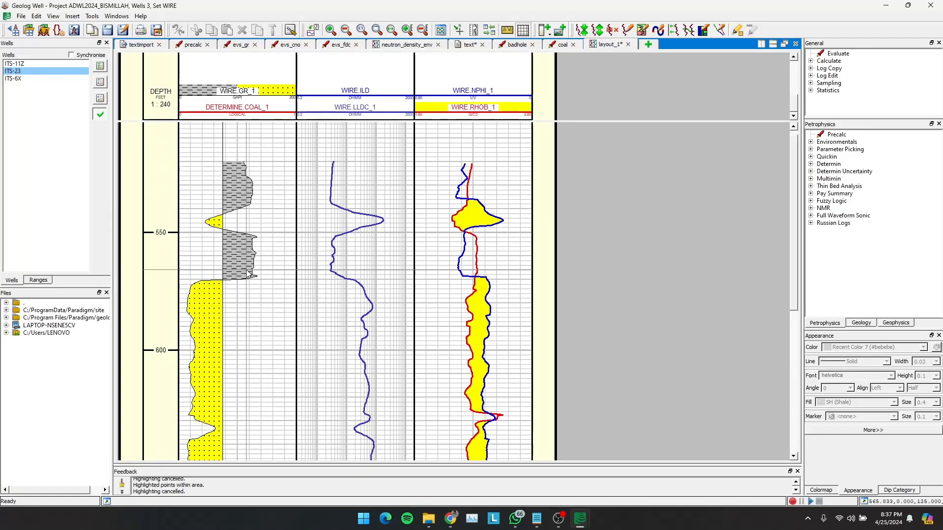
pyautogui.scroll(-5, 217, 337)
pyautogui.scroll(5, 217, 338)
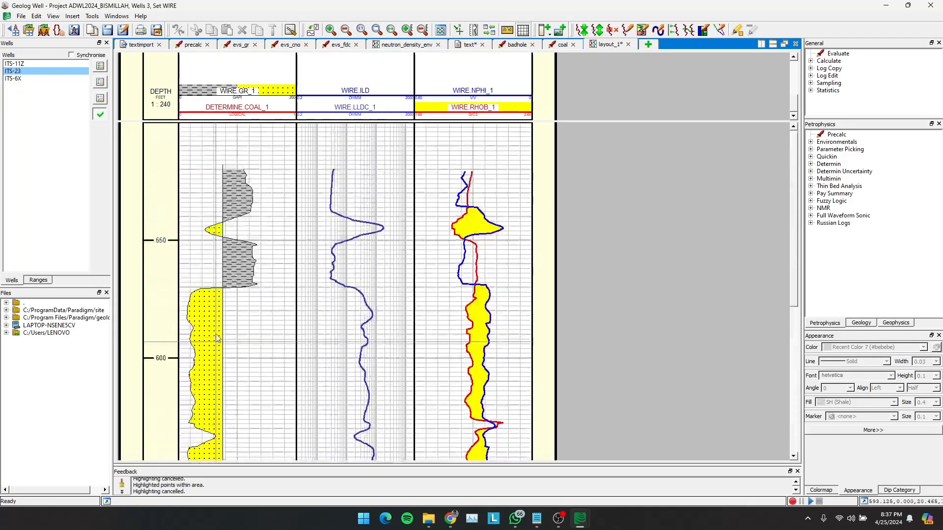
pyautogui.click(217, 338)
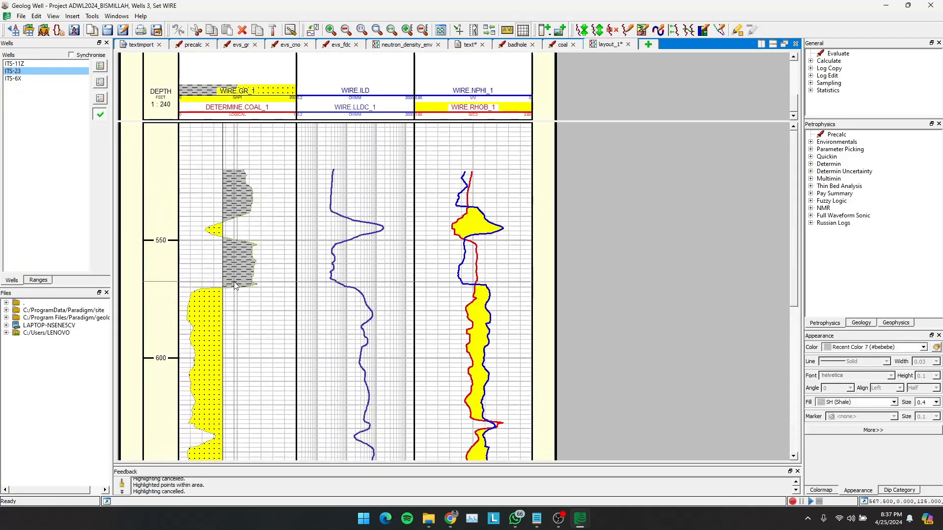
pyautogui.click(17, 64)
pyautogui.click(21, 72)
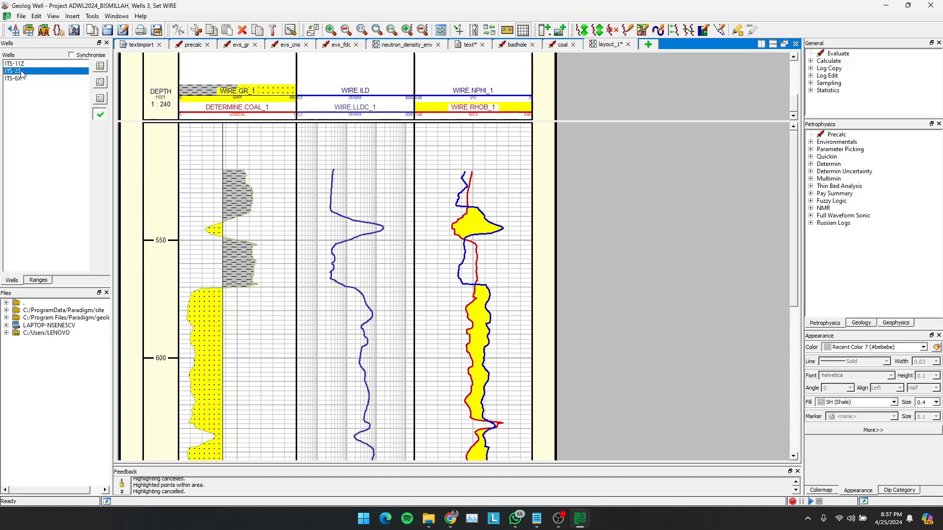
pyautogui.click(21, 79)
pyautogui.scroll(6, 239, 178)
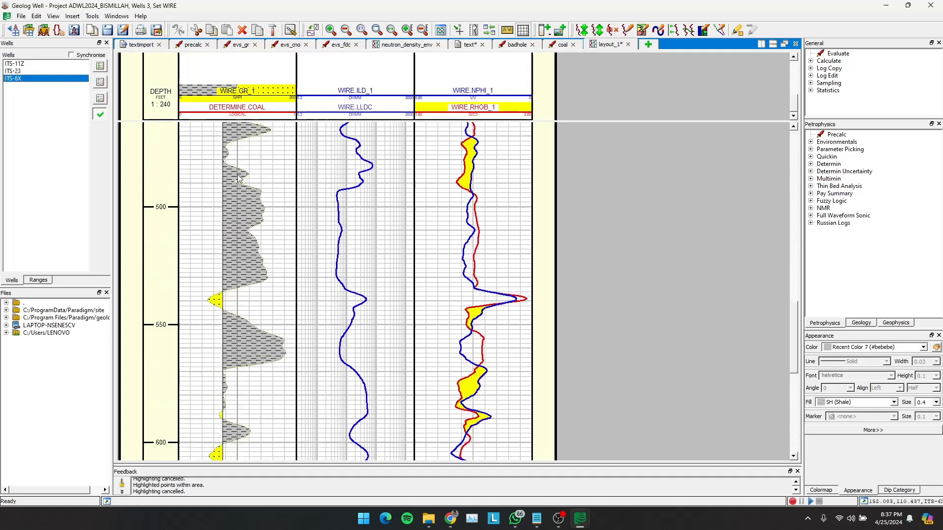
pyautogui.scroll(10, 254, 226)
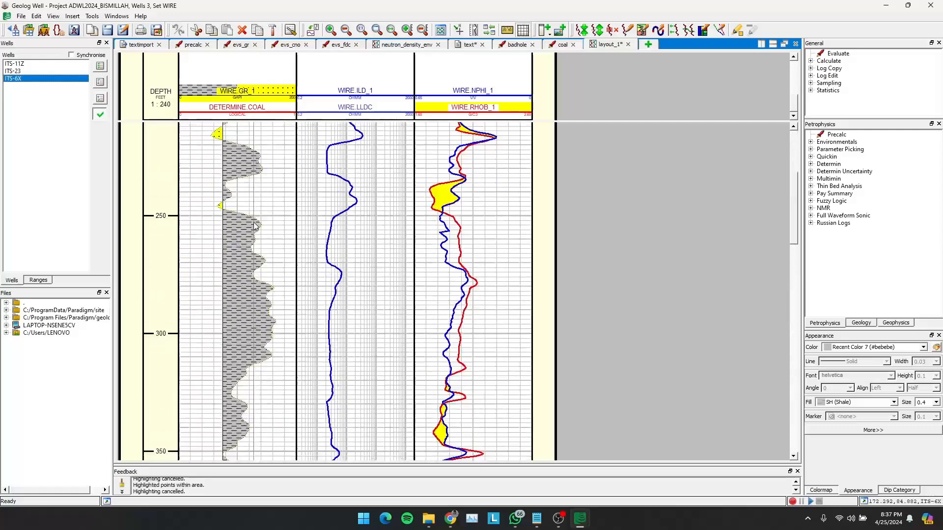
pyautogui.scroll(13, 254, 225)
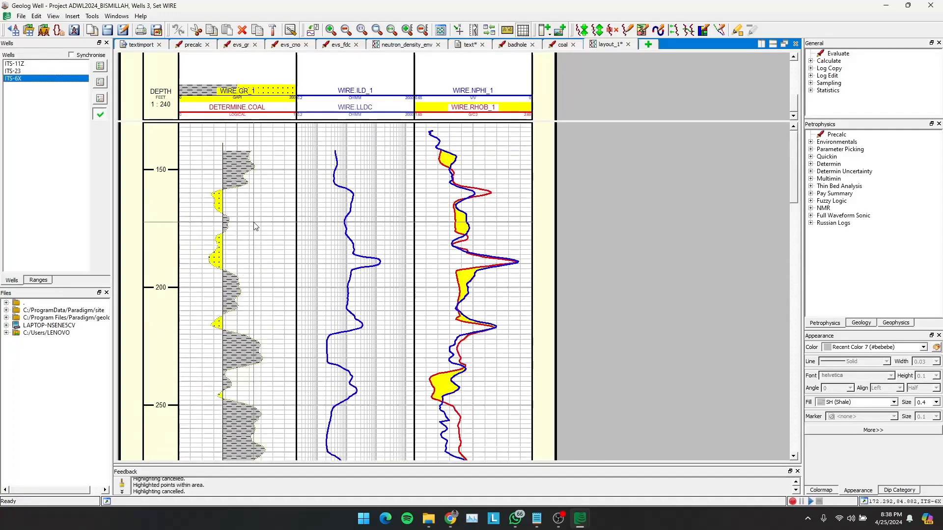
pyautogui.scroll(-20, 252, 227)
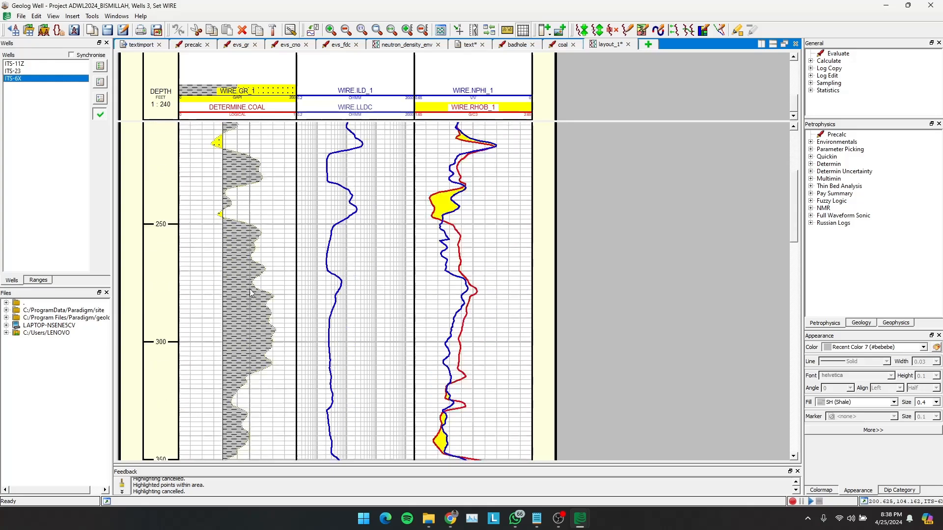
pyautogui.scroll(-20, 251, 293)
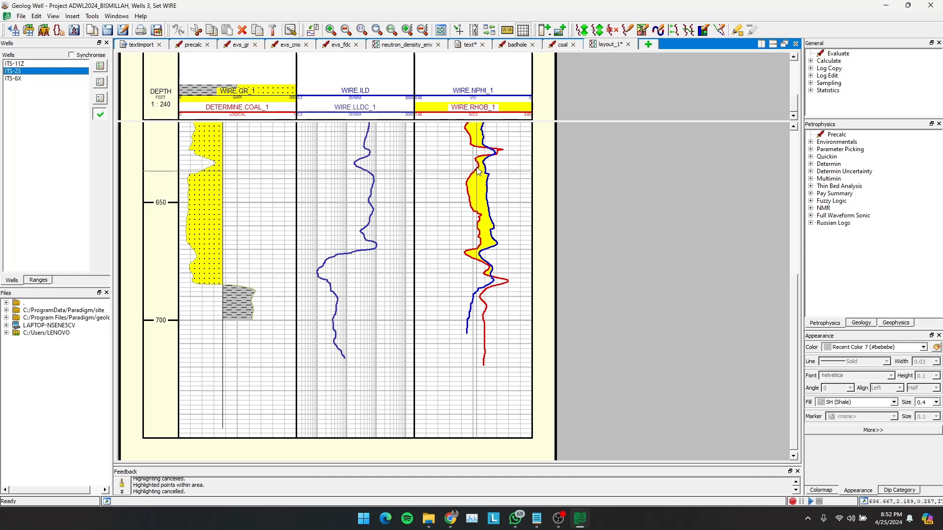
pyautogui.click(18, 64)
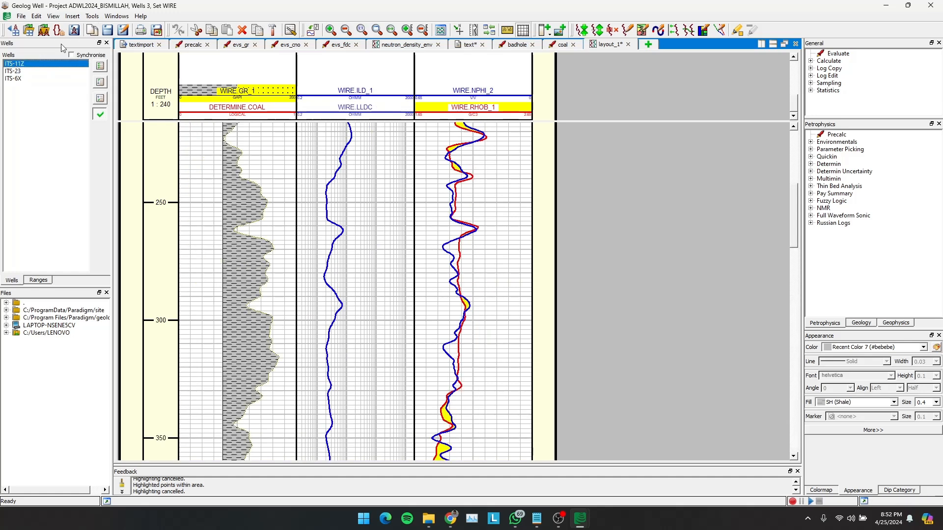
# - Insert the standard Lith set in well ITS-23 and rename it LITOLOGI
pyautogui.click(469, 45)
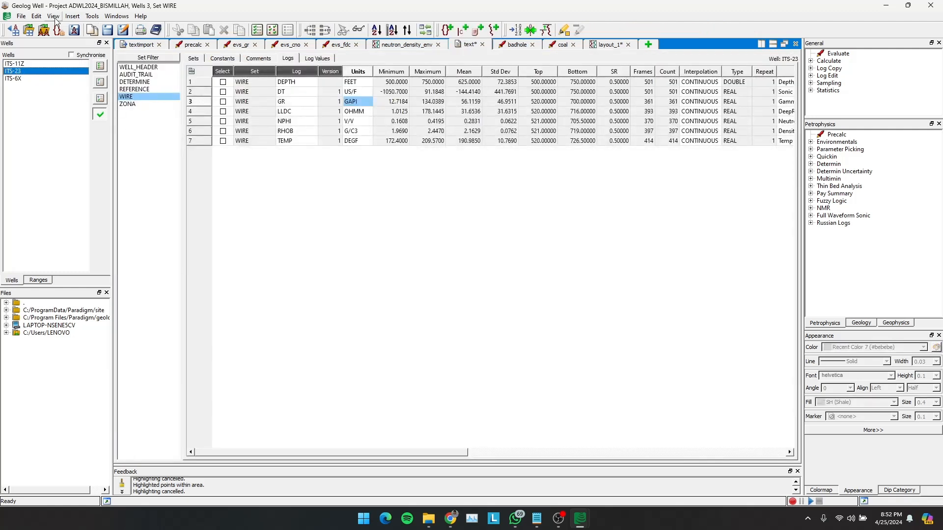
pyautogui.click(73, 16)
pyautogui.moveTo(94, 74)
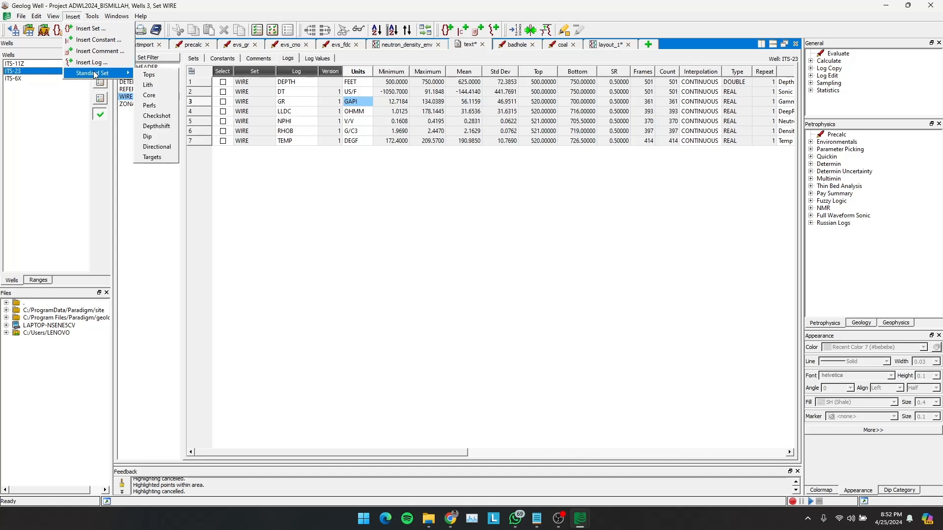
pyautogui.click(149, 85)
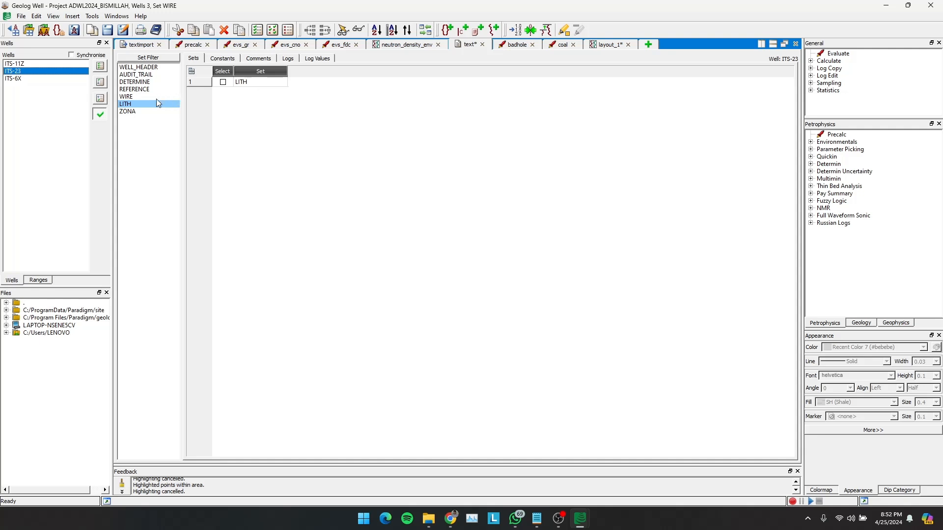
pyautogui.click(268, 82)
pyautogui.click(267, 82)
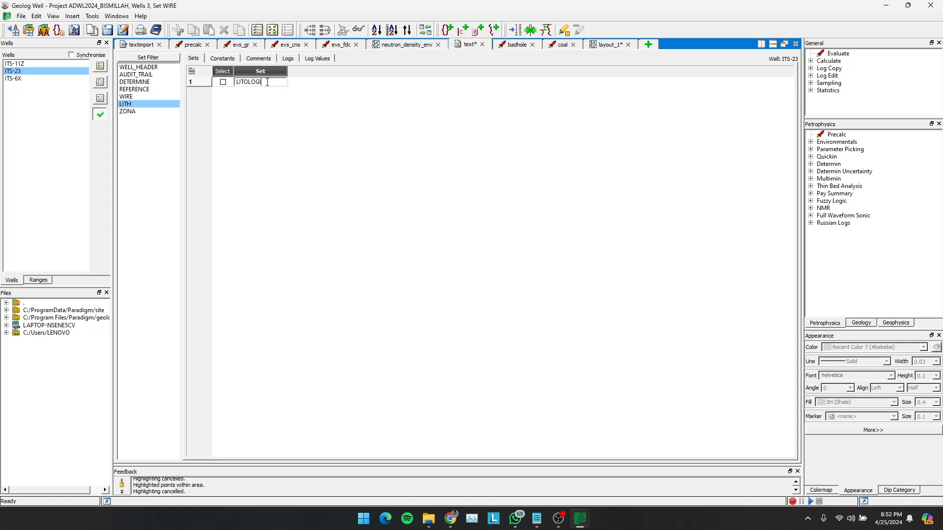
pyautogui.write('OLOGI')
pyautogui.press('Return')
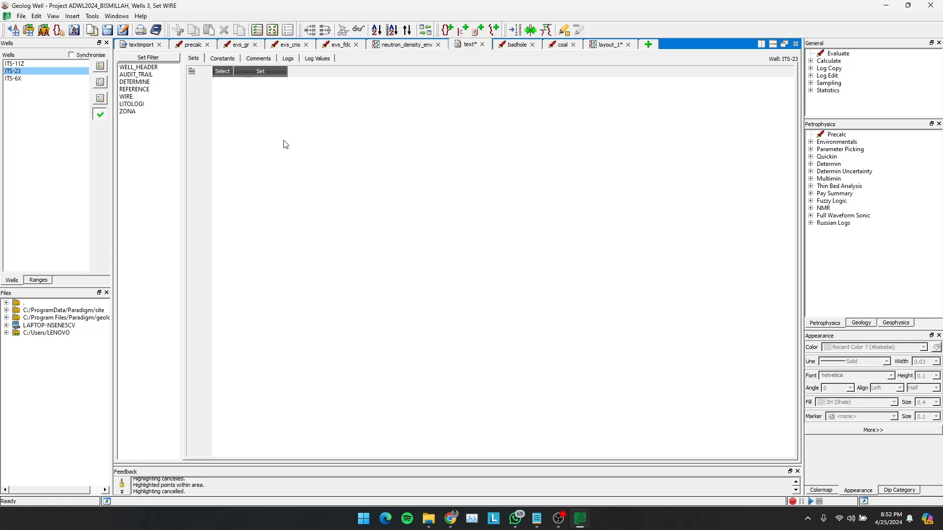
pyautogui.click(129, 104)
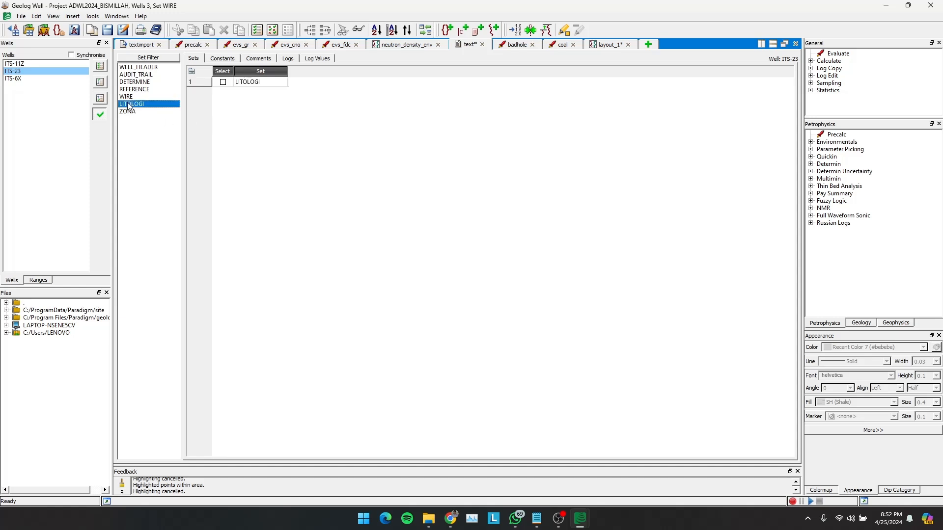
# - Enable well synchronisation and insert two standard Lith sets in well ITS-11Z
pyautogui.click(20, 64)
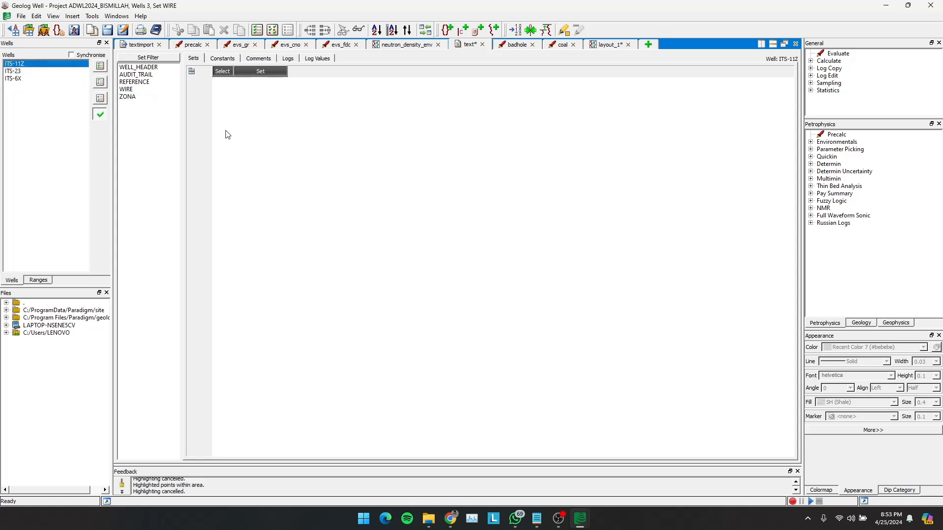
pyautogui.click(71, 55)
pyautogui.click(73, 17)
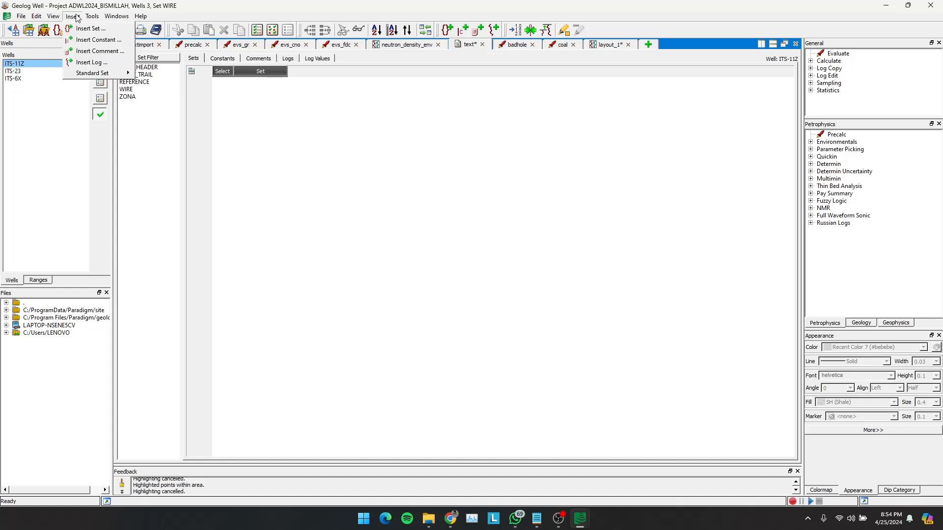
pyautogui.moveTo(95, 74)
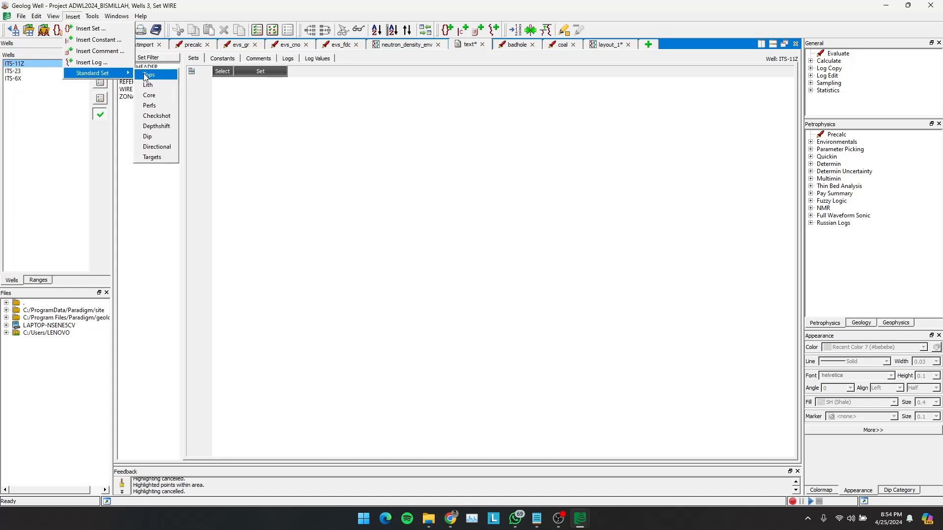
pyautogui.click(156, 89)
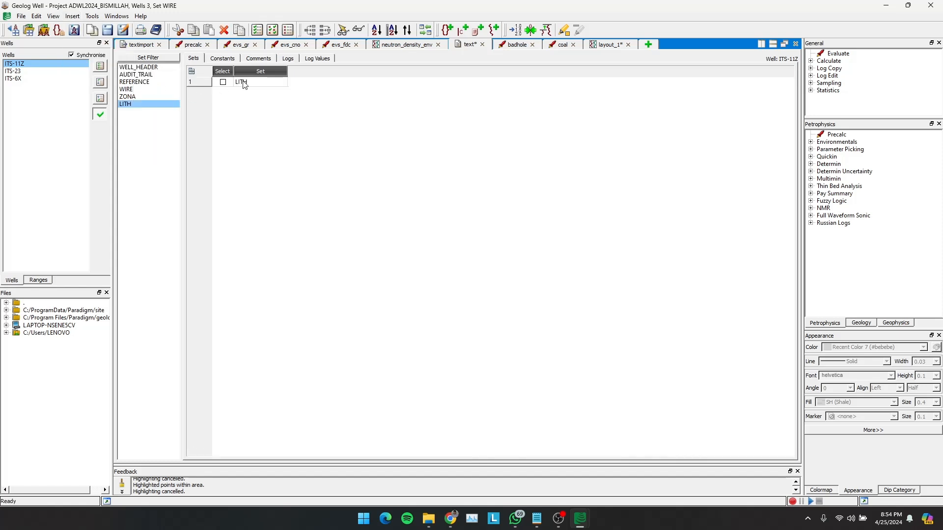
pyautogui.doubleClick(255, 83)
pyautogui.write('LITOLOGI')
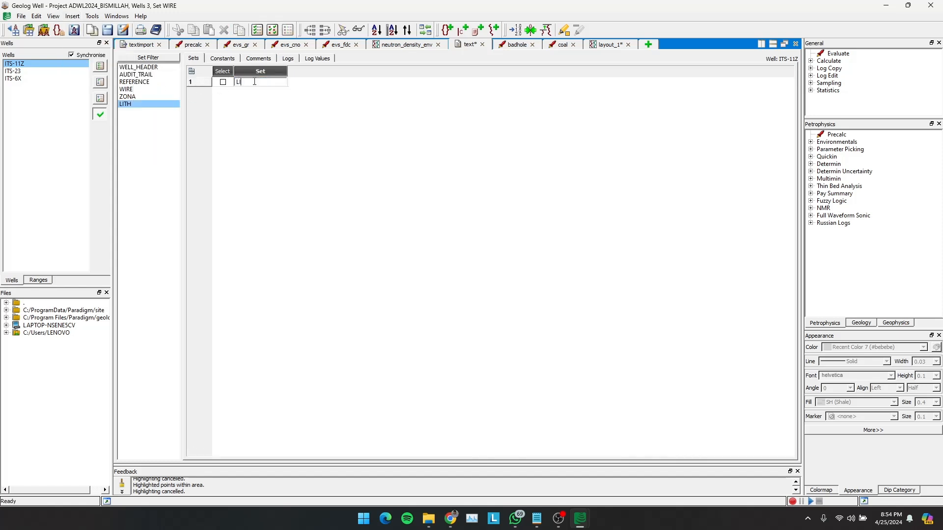
pyautogui.click(73, 16)
pyautogui.moveTo(105, 72)
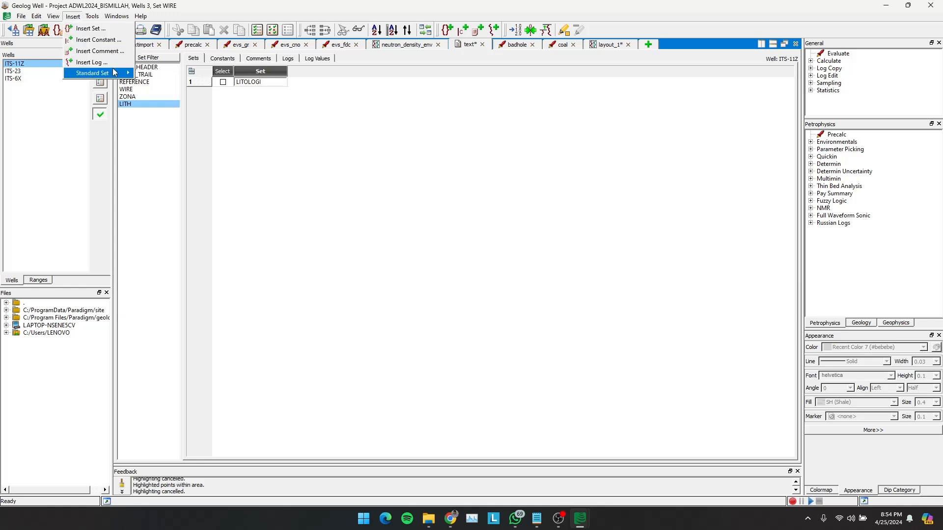
pyautogui.click(157, 85)
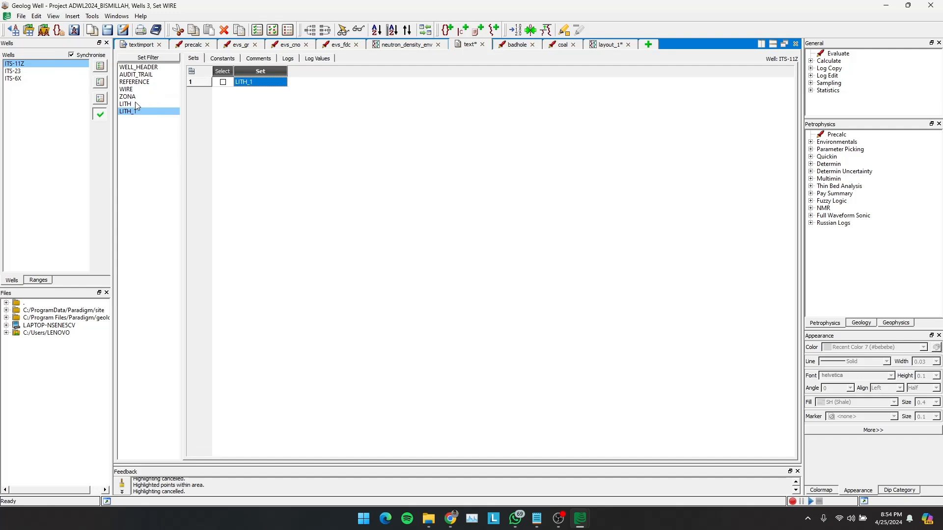
# - Rename the LITH set of well ITS-11Z as LITOLOGI
pyautogui.click(136, 104)
pyautogui.doubleClick(254, 82)
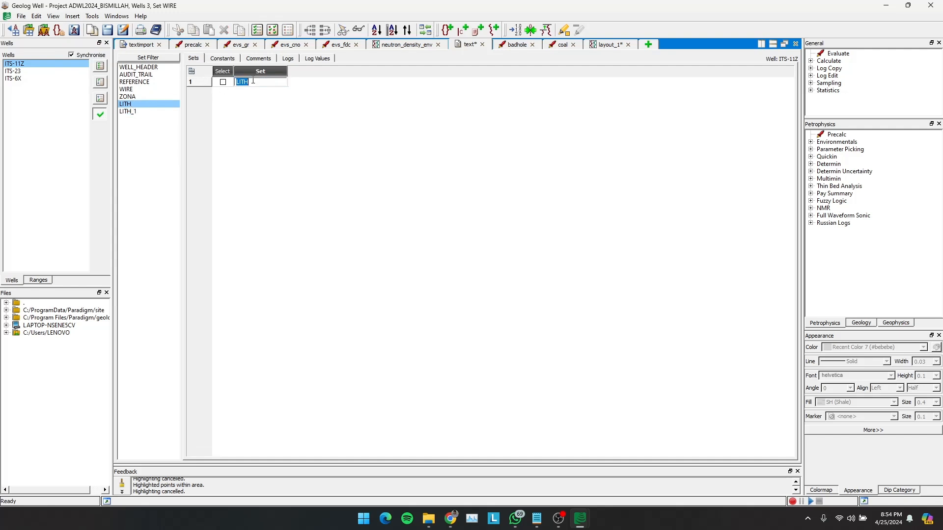
pyautogui.write('LITOLOGI')
pyautogui.press('Return')
# - Rename the LITH_1 set of well ITS-11Z as FLUDIA
pyautogui.click(129, 112)
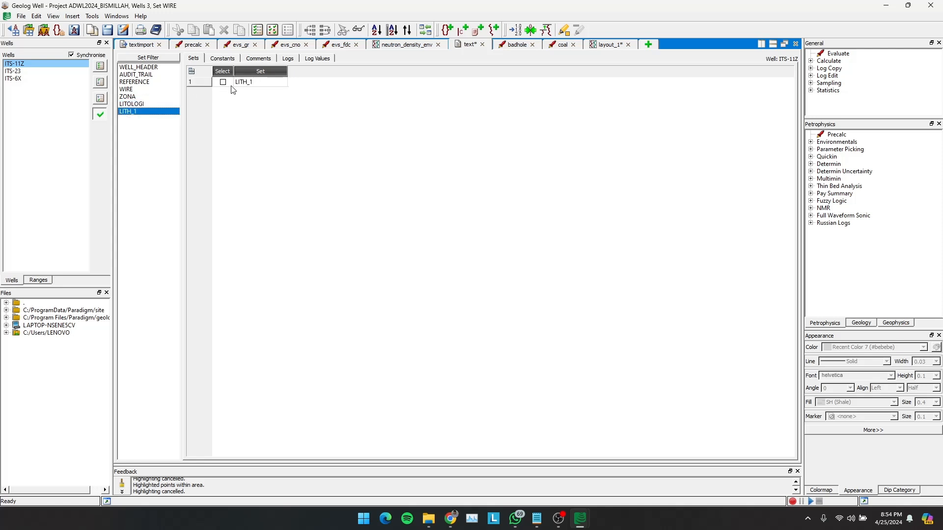
pyautogui.doubleClick(271, 81)
pyautogui.write('FLU')
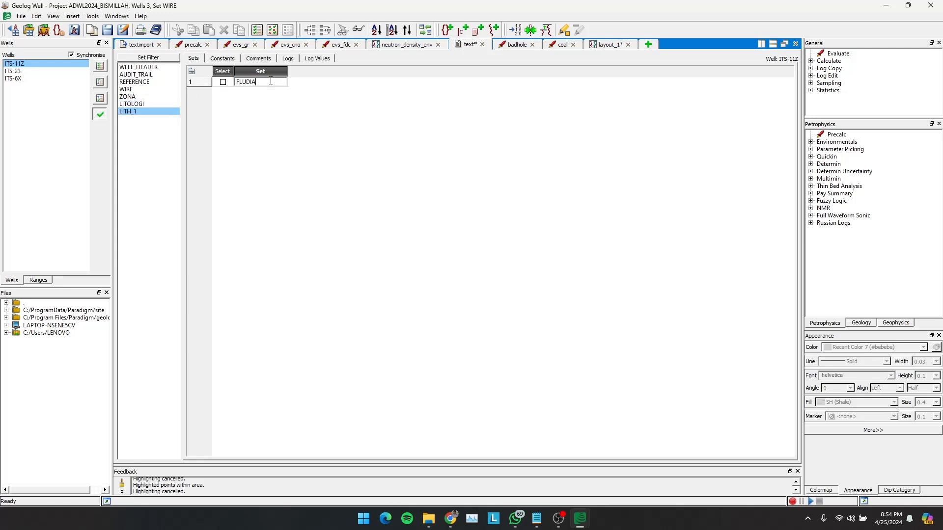
pyautogui.write('DIA')
pyautogui.press('Return')
# - Insert two standard Lith sets in well ITS-6X
pyautogui.click(21, 79)
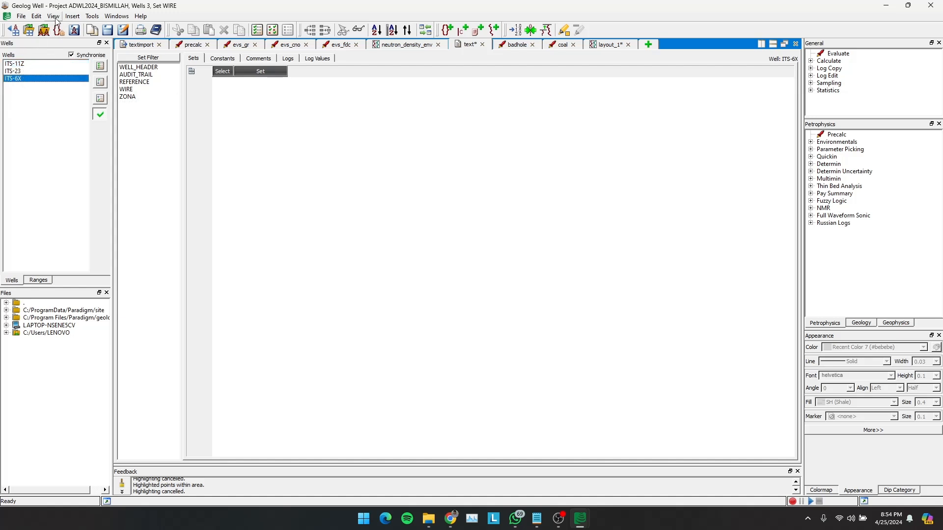
pyautogui.click(72, 17)
pyautogui.moveTo(108, 73)
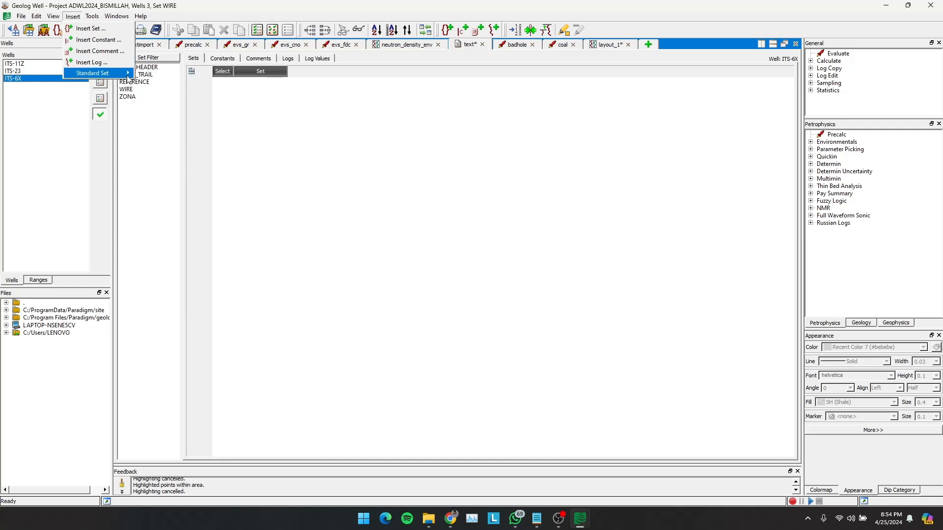
pyautogui.click(147, 85)
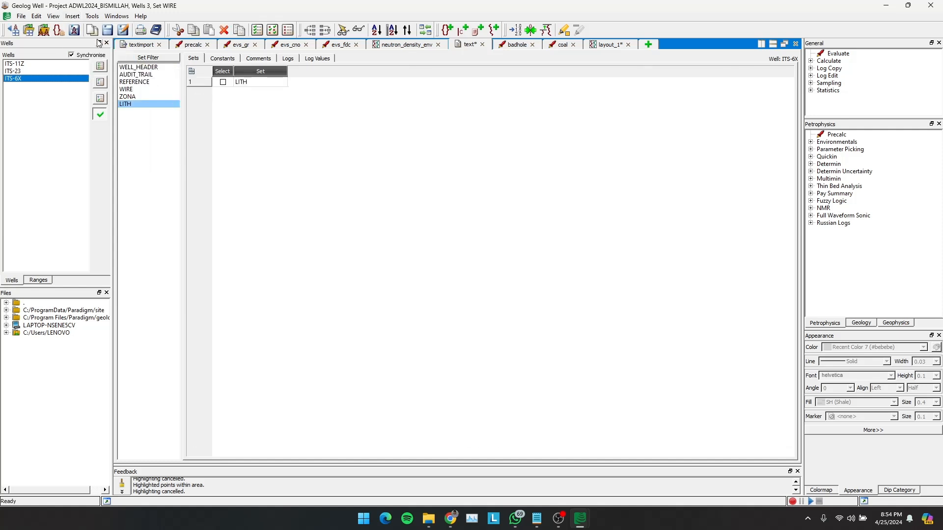
pyautogui.click(73, 16)
pyautogui.moveTo(108, 73)
pyautogui.click(146, 84)
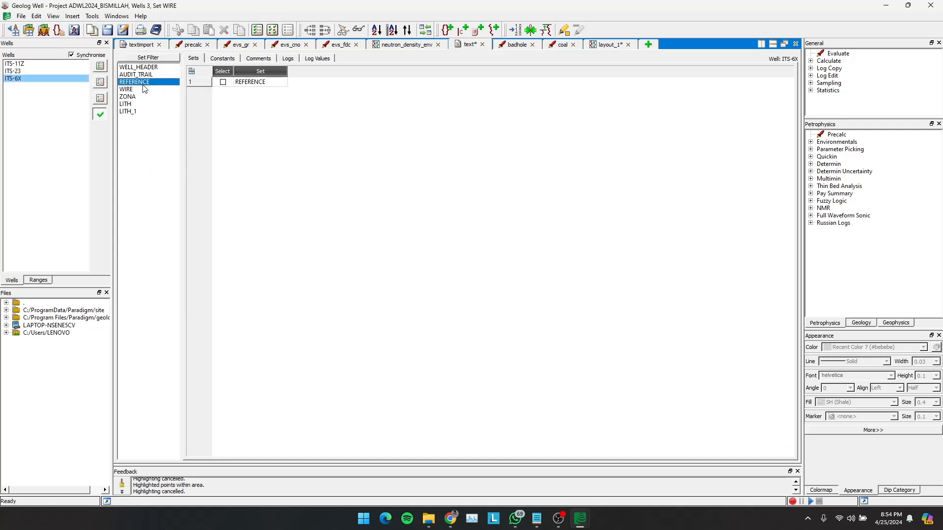
# - Rename ITS-6X's LITH set as LITOLOGI and edit the name of its LITH_1 set
pyautogui.click(133, 104)
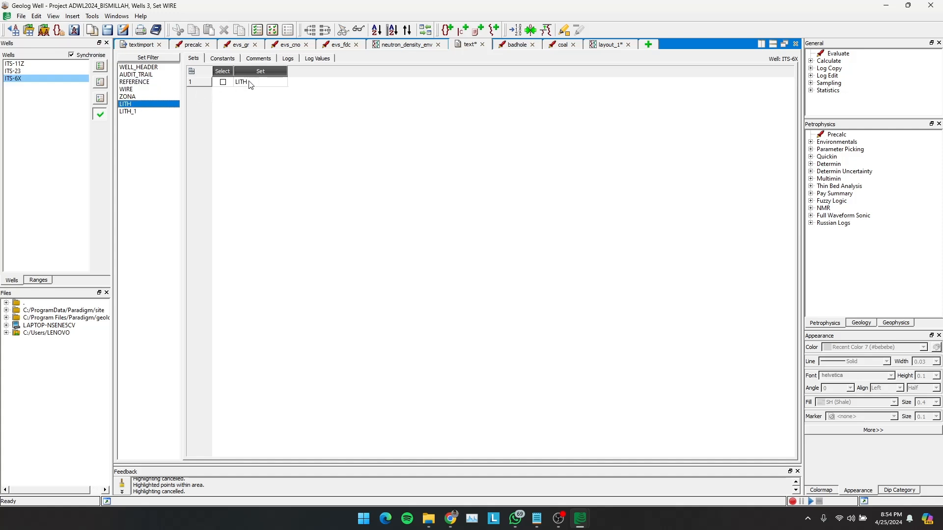
pyautogui.doubleClick(263, 83)
pyautogui.write('LITOL')
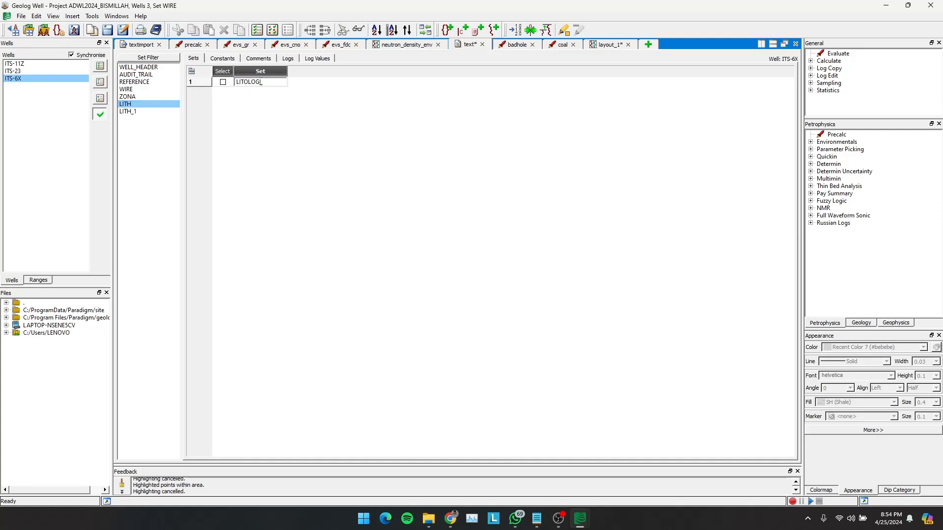
pyautogui.write('OGI')
pyautogui.click(137, 112)
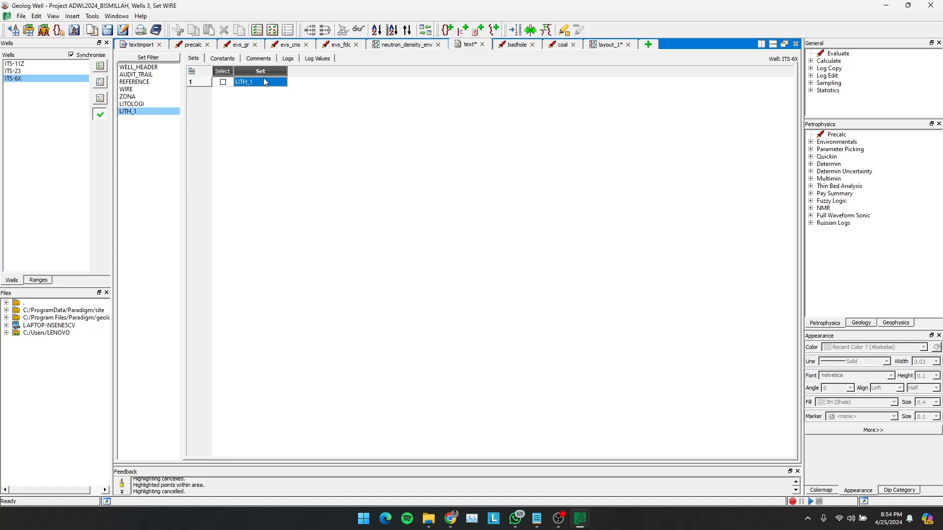
pyautogui.write('LUIDA')
pyautogui.click(140, 104)
# - Insert another standard Lith set in well ITS-23 and rename it FLUIDA
pyautogui.click(20, 65)
pyautogui.click(20, 72)
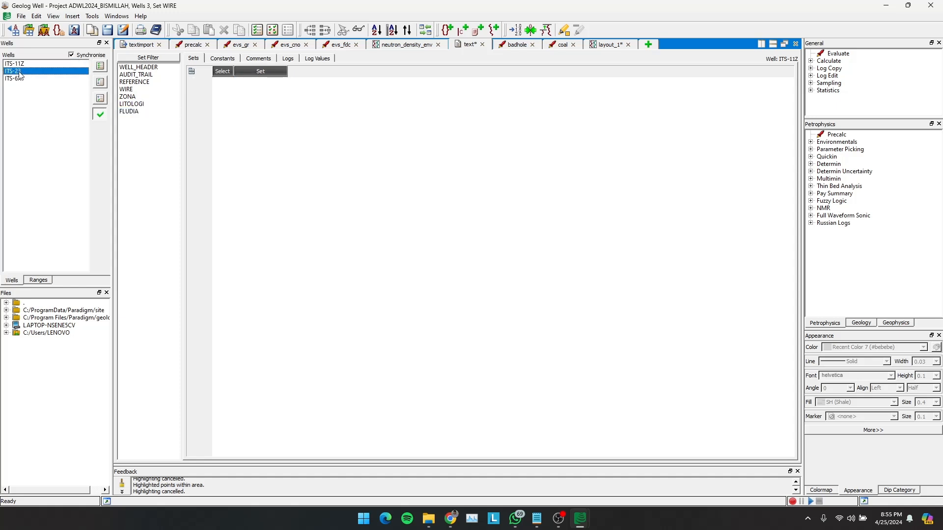
pyautogui.click(72, 16)
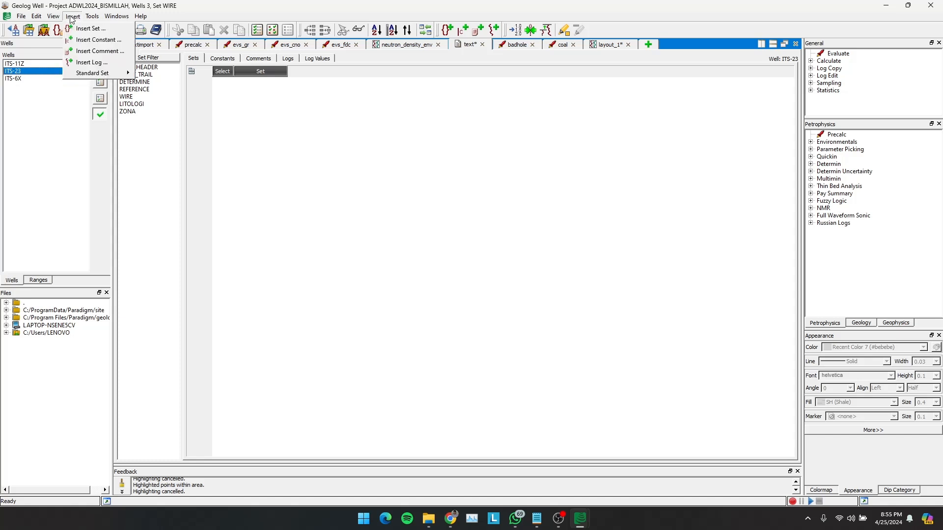
pyautogui.moveTo(113, 72)
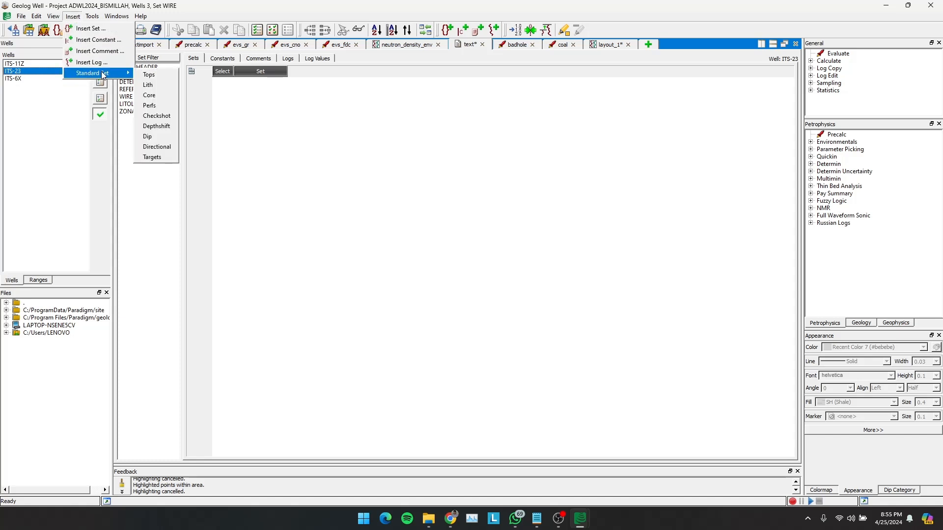
pyautogui.click(149, 85)
pyautogui.click(257, 84)
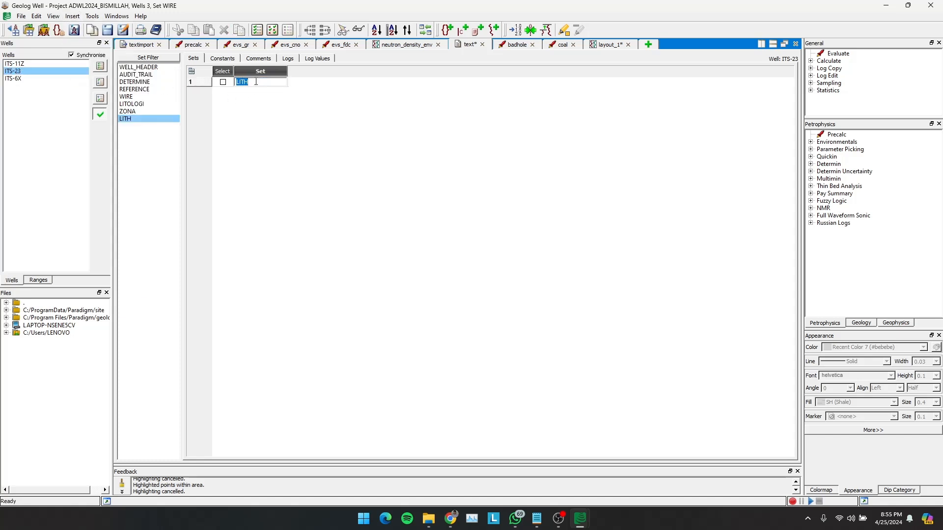
pyautogui.write('FLUIDA')
pyautogui.click(140, 110)
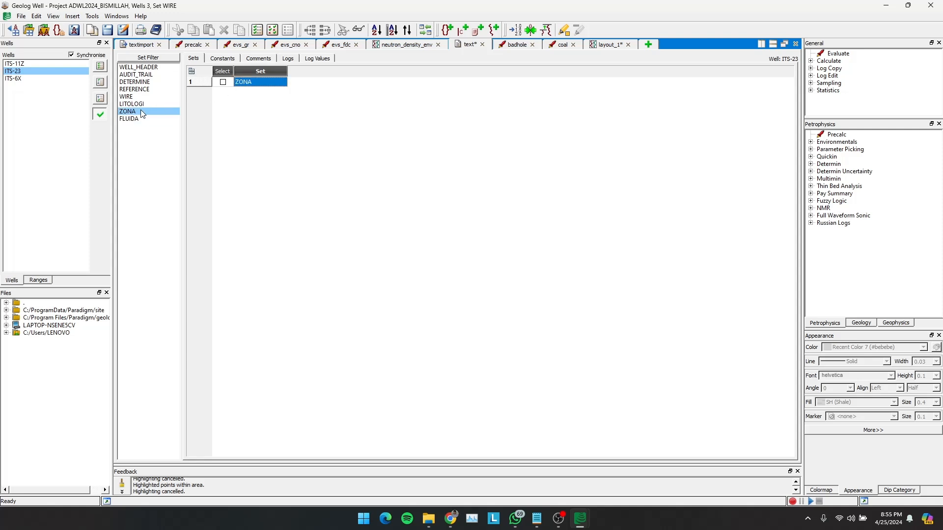
# - Insert two lithology tracks after the neutron-density track of layout_1, with well ITS-11Z selected
pyautogui.click(34, 63)
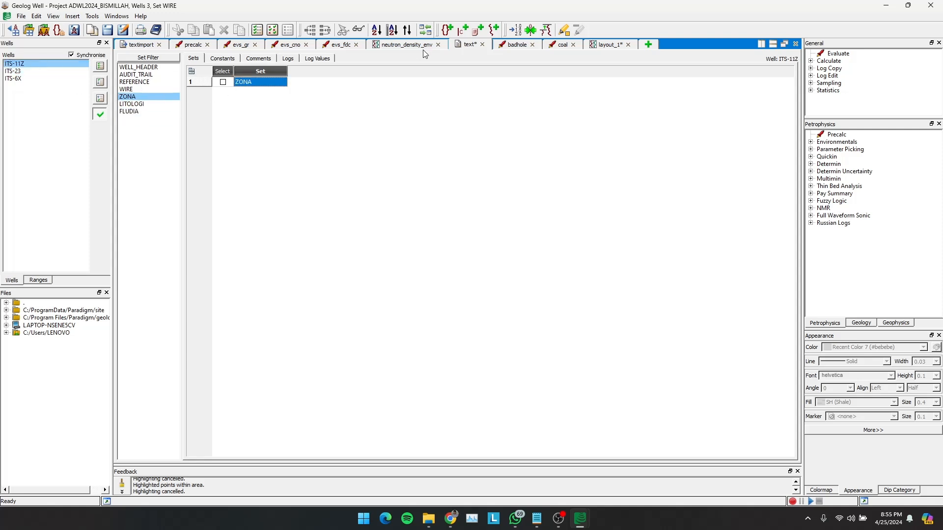
pyautogui.click(606, 44)
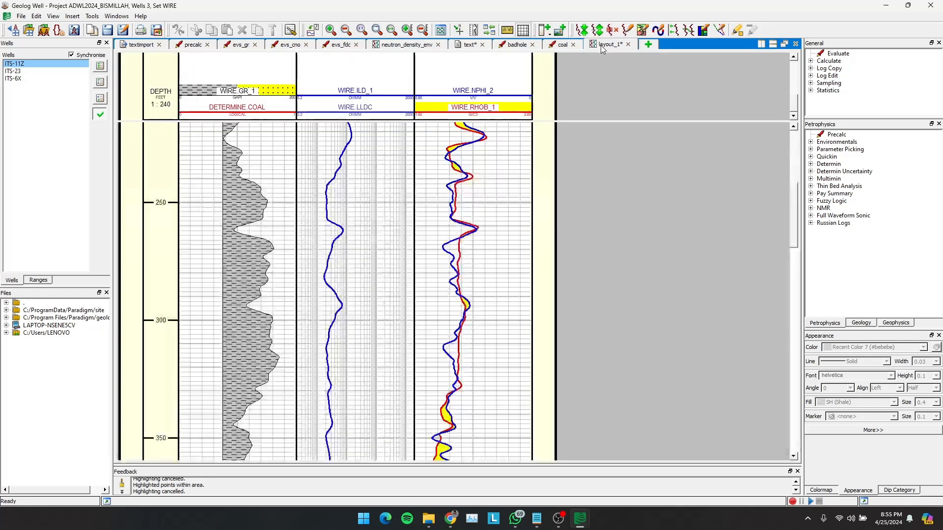
pyautogui.rightClick(543, 103)
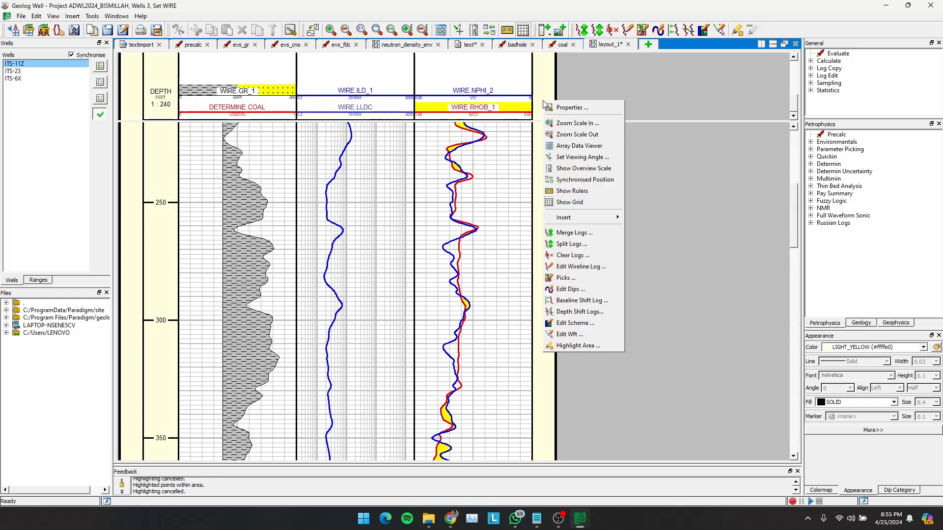
pyautogui.moveTo(584, 221)
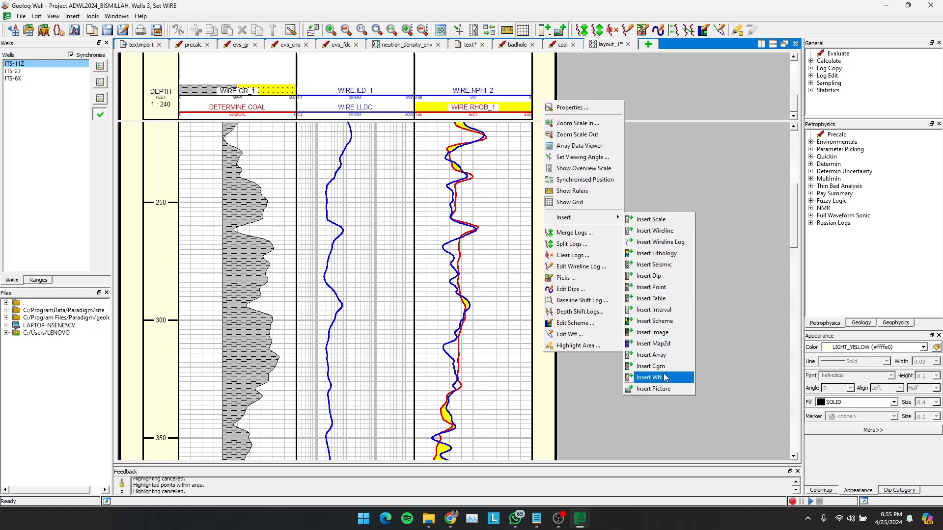
pyautogui.click(666, 253)
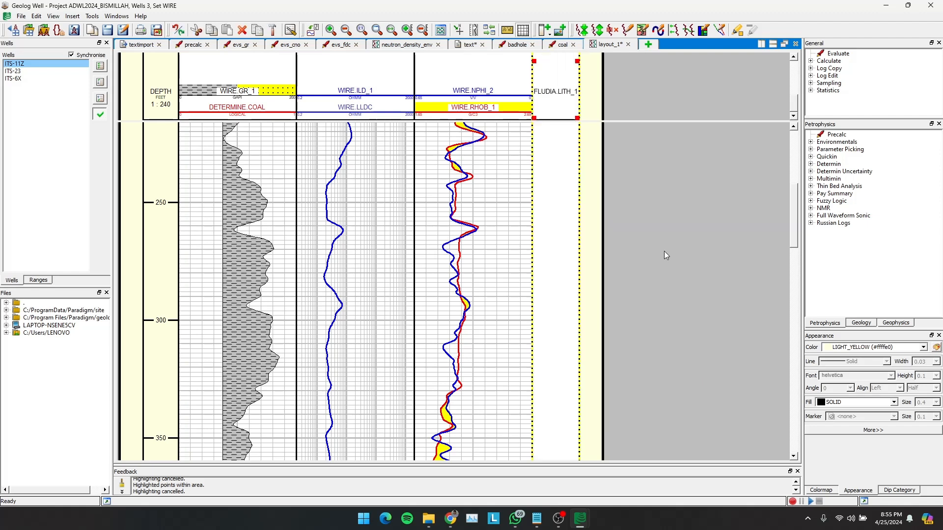
pyautogui.rightClick(587, 80)
pyautogui.moveTo(633, 241)
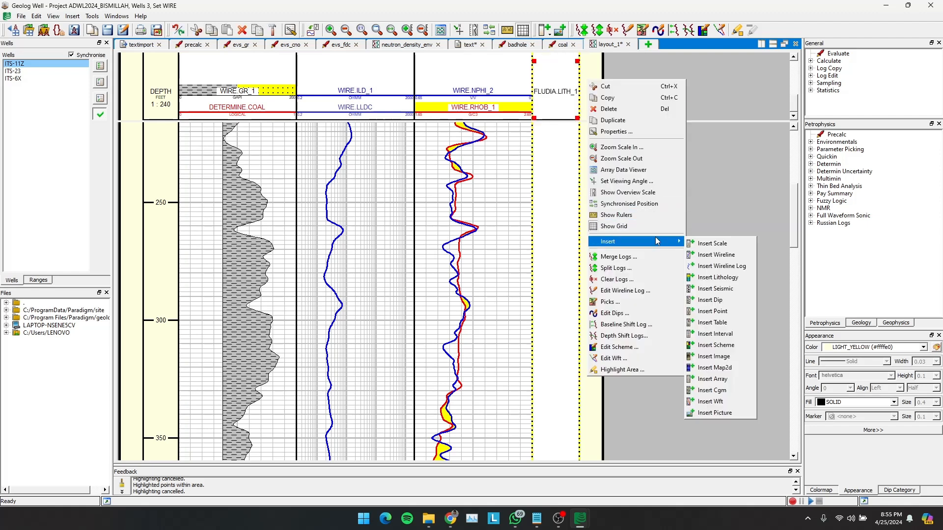
pyautogui.click(730, 283)
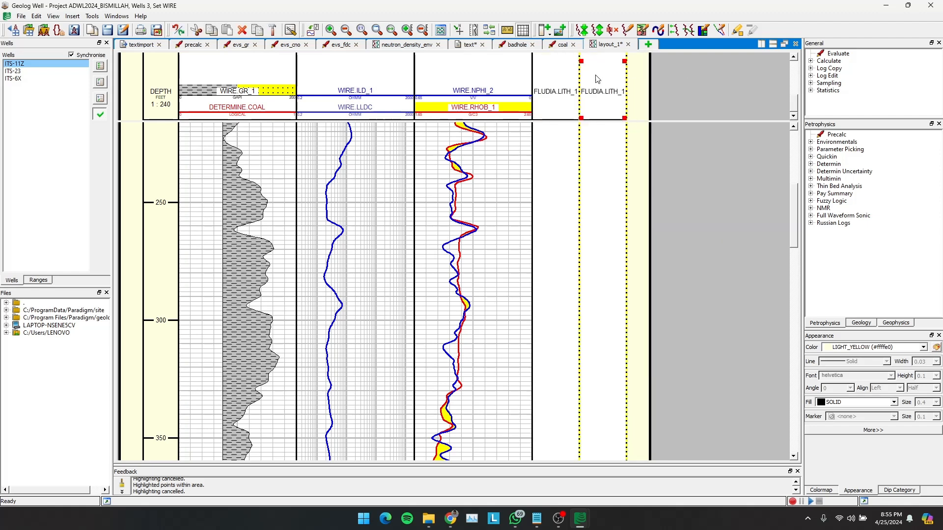
# - Set the lithology log of the first new lithology track to LITOLOGI and close the layout properties
pyautogui.doubleClick(555, 90)
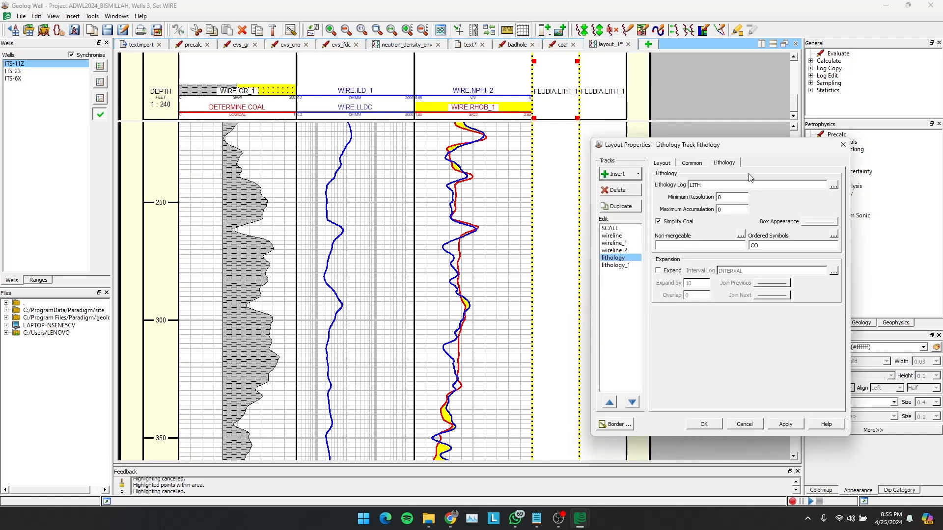
pyautogui.moveTo(736, 188); pyautogui.dragTo(651, 187)
pyautogui.write('LITOLOGI')
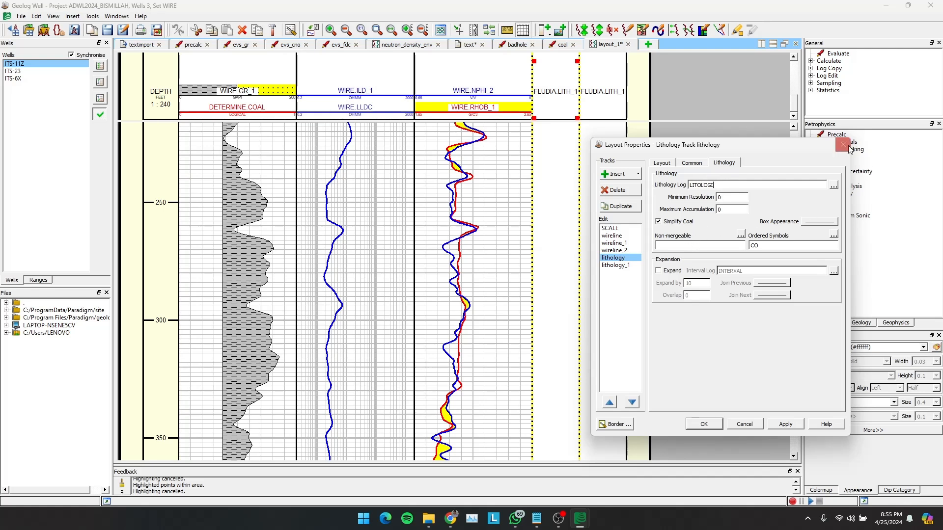
pyautogui.click(786, 424)
pyautogui.click(703, 424)
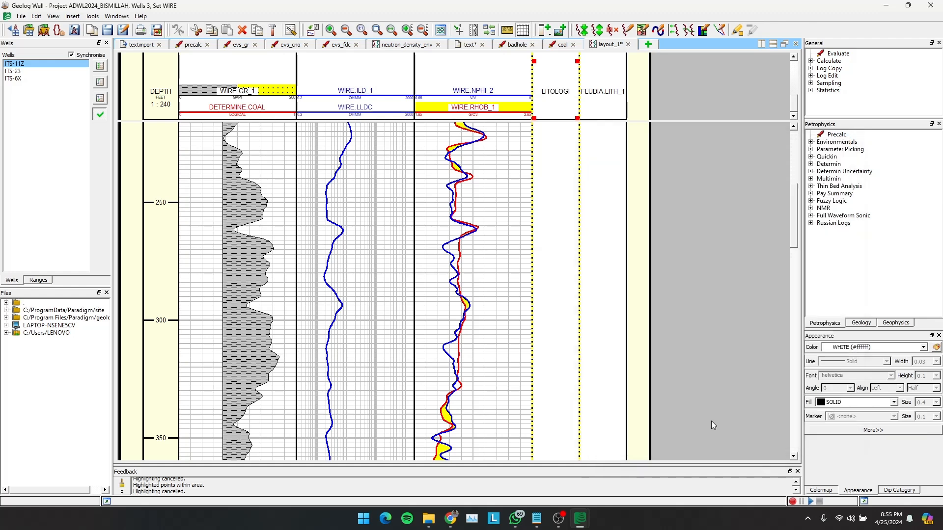
# - Set the lithology log of the second new lithology track to FLUIDA and close the layout properties
pyautogui.doubleClick(606, 96)
pyautogui.click(708, 185)
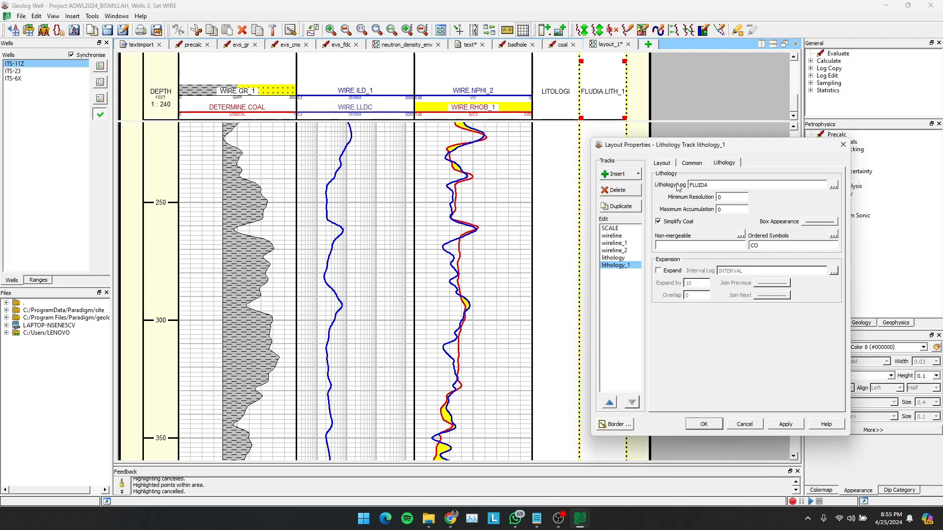
pyautogui.click(783, 424)
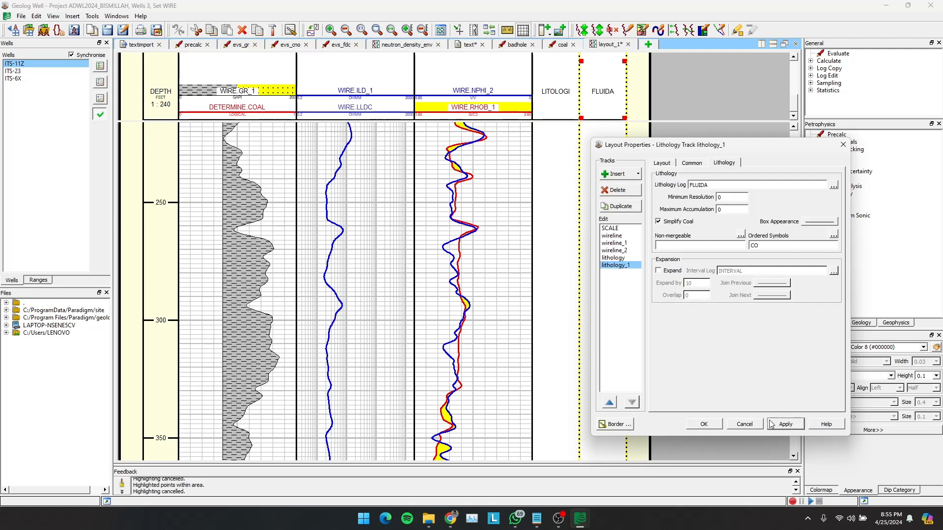
pyautogui.click(703, 424)
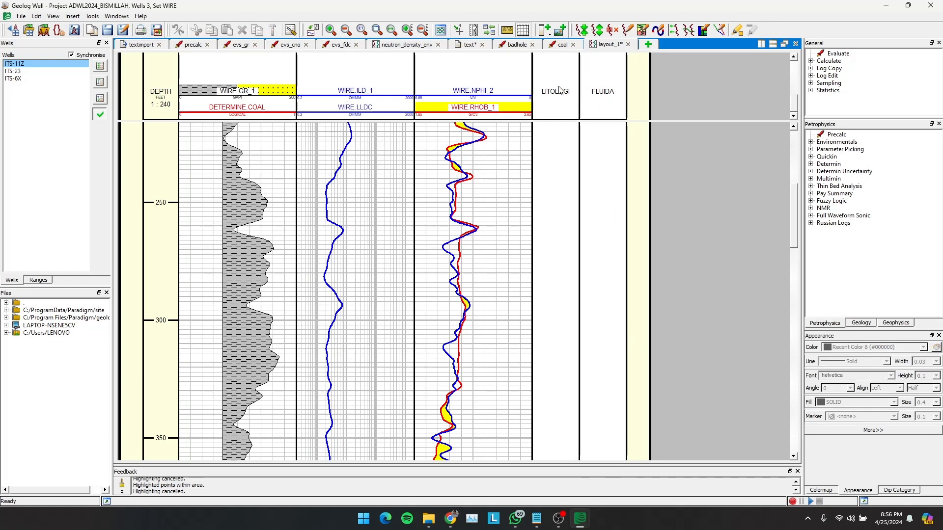
# - Set the lithology log of the first lithology track to LITOLOGI.LITH from the LITOLOGI set and close the layout properties
pyautogui.doubleClick(573, 92)
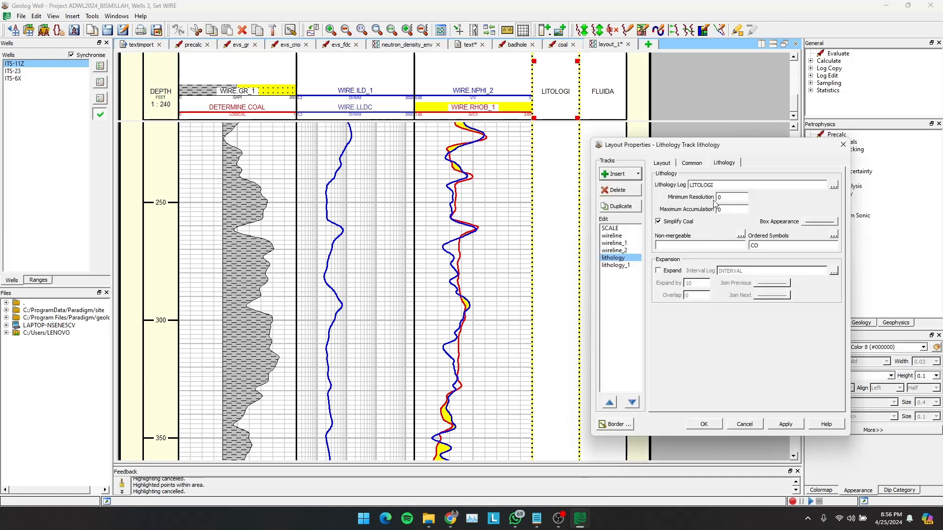
pyautogui.click(834, 185)
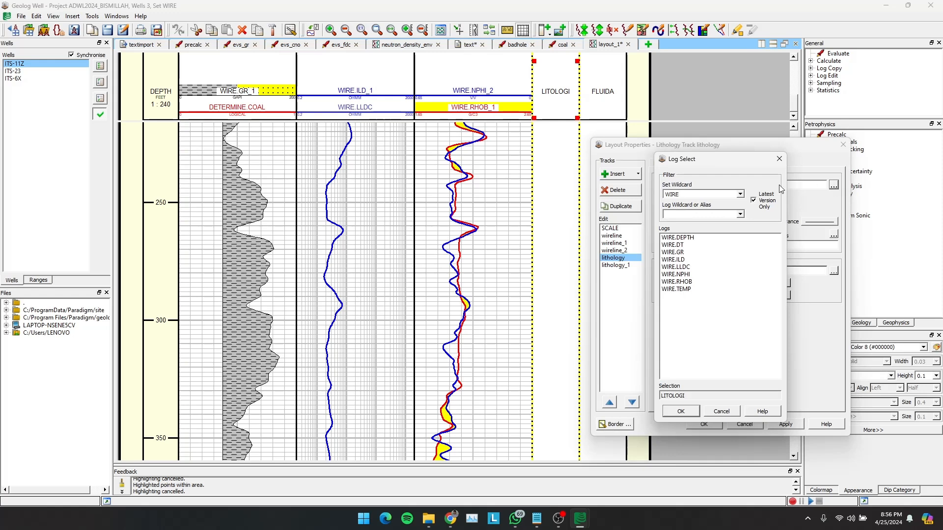
pyautogui.click(740, 195)
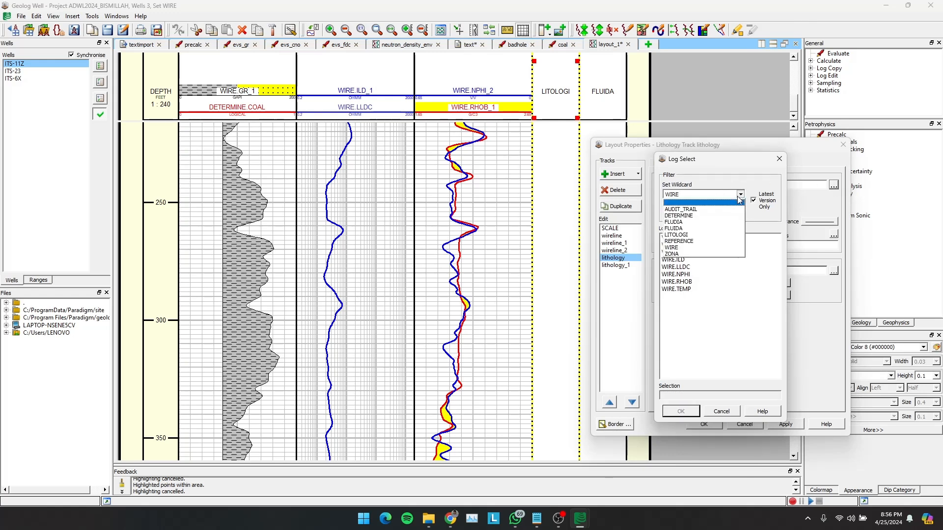
pyautogui.click(694, 235)
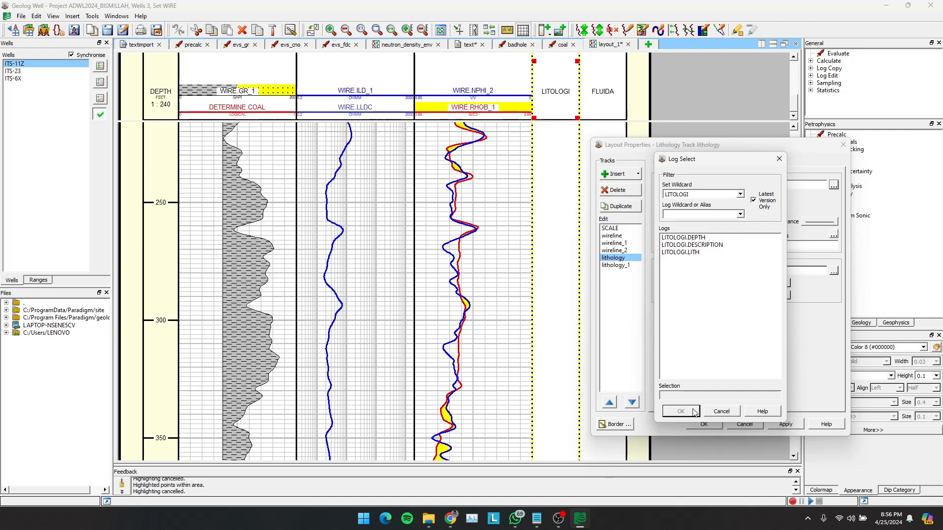
pyautogui.click(692, 253)
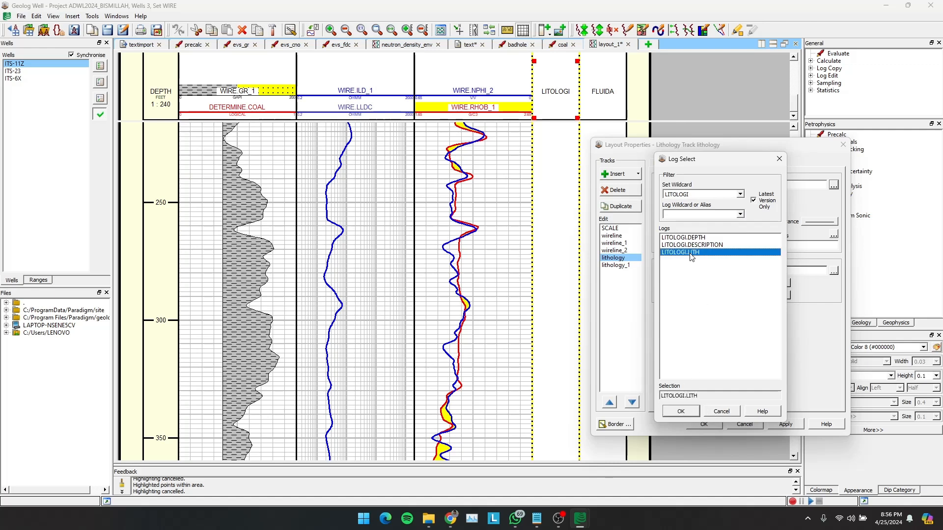
pyautogui.click(680, 412)
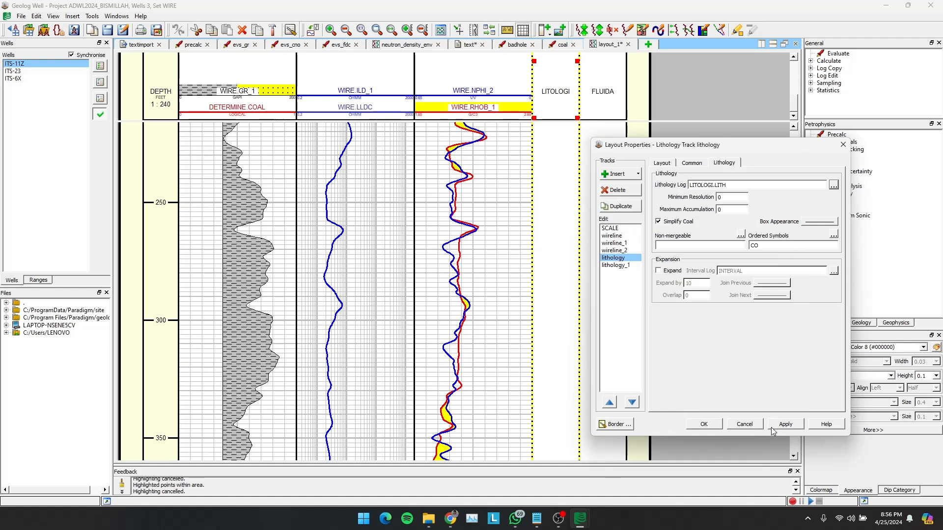
pyautogui.click(780, 425)
pyautogui.click(704, 424)
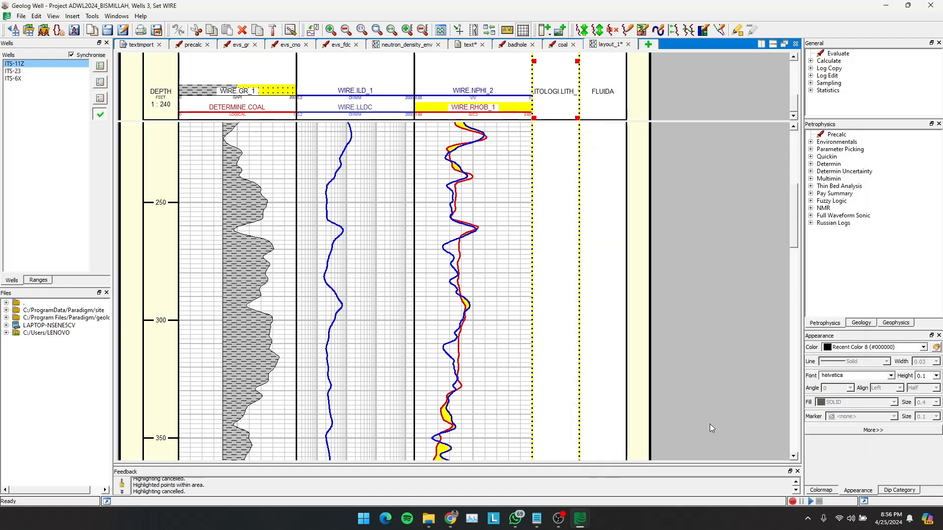
# - Correct the misspelled set name FLUDIA to FLUIDA in the text view of well ITS-11Z
pyautogui.click(469, 44)
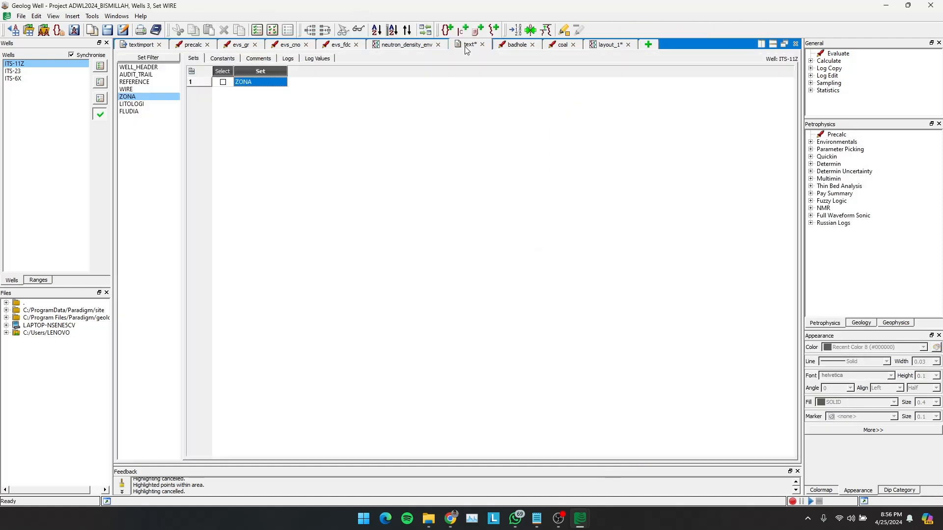
pyautogui.click(136, 113)
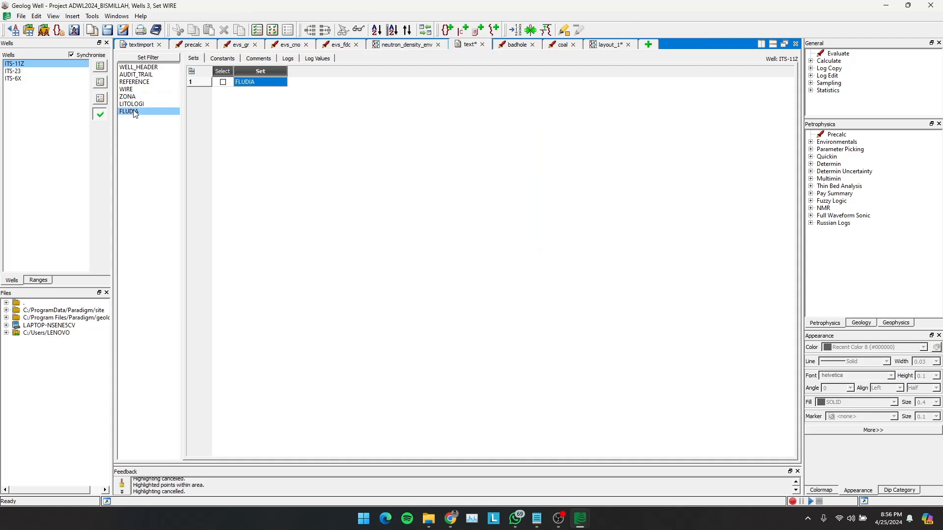
pyautogui.doubleClick(265, 83)
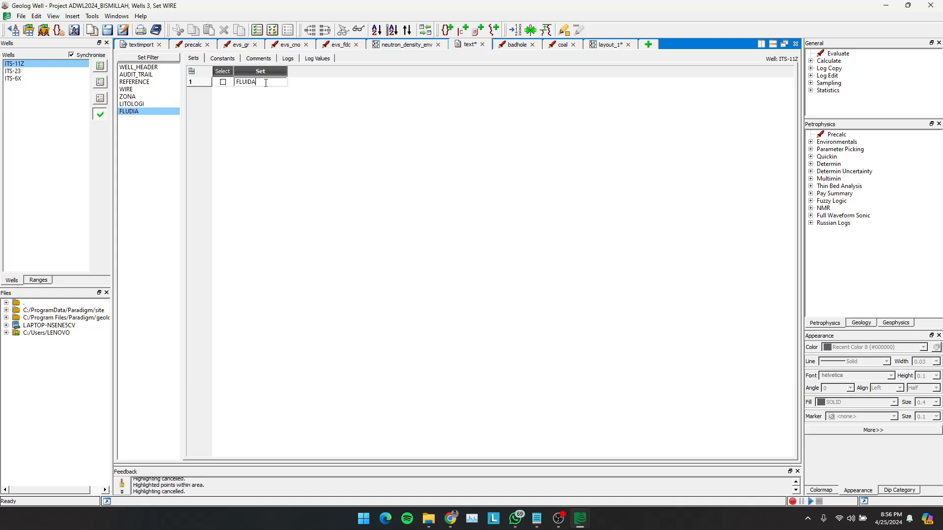
pyautogui.press('Return')
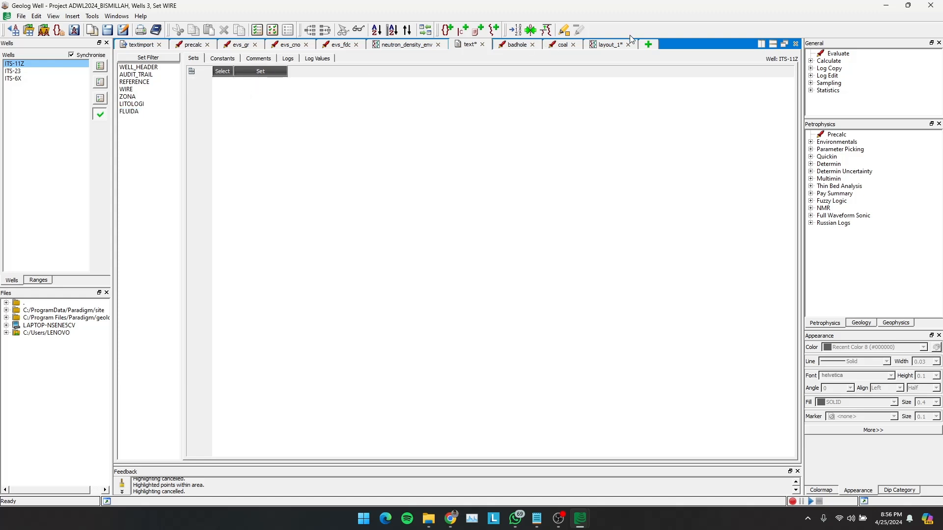
# - In layout_1, set the lithology log of the second lithology track to FLUIDA.LITH from the FLUIDA set and close the layout properties
pyautogui.click(608, 45)
pyautogui.doubleClick(603, 91)
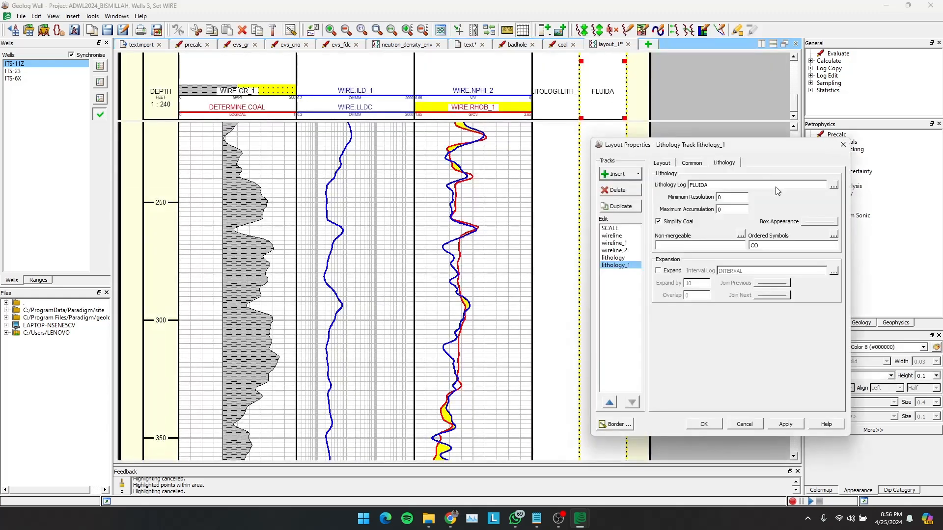
pyautogui.click(833, 185)
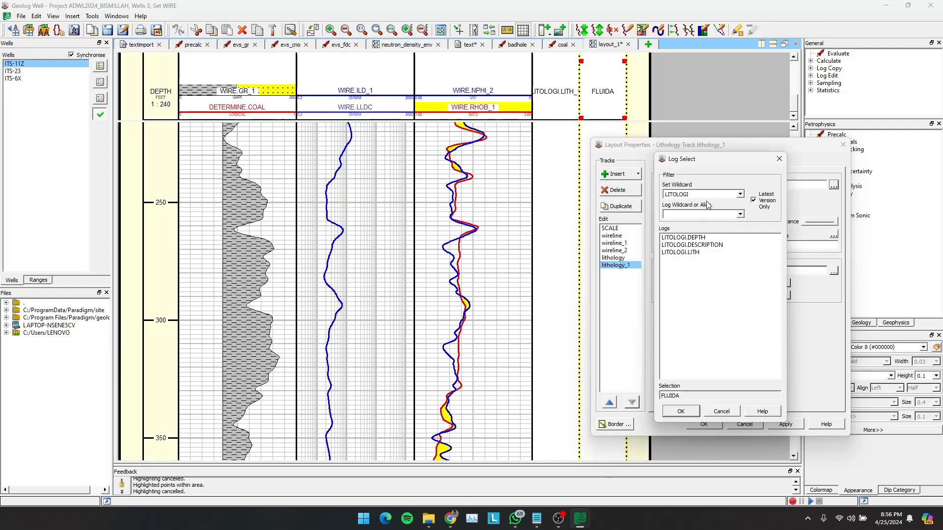
pyautogui.click(740, 195)
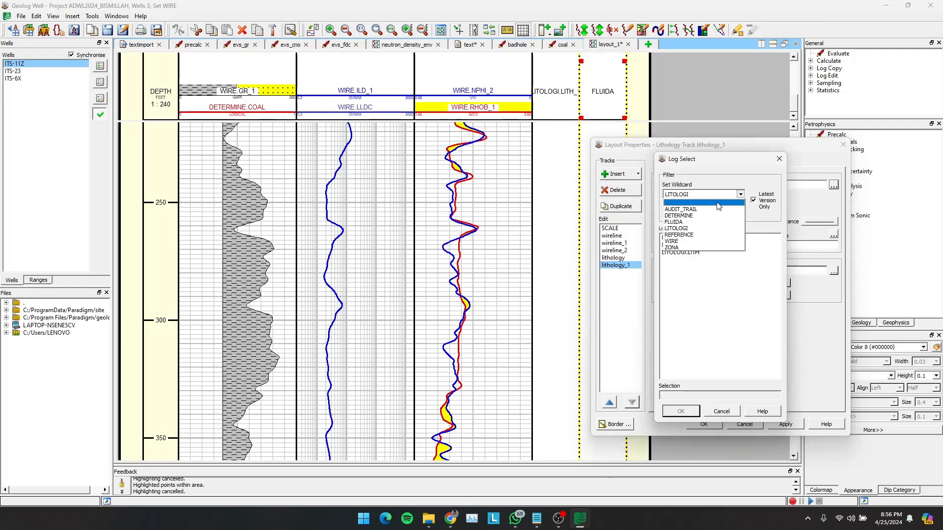
pyautogui.click(683, 222)
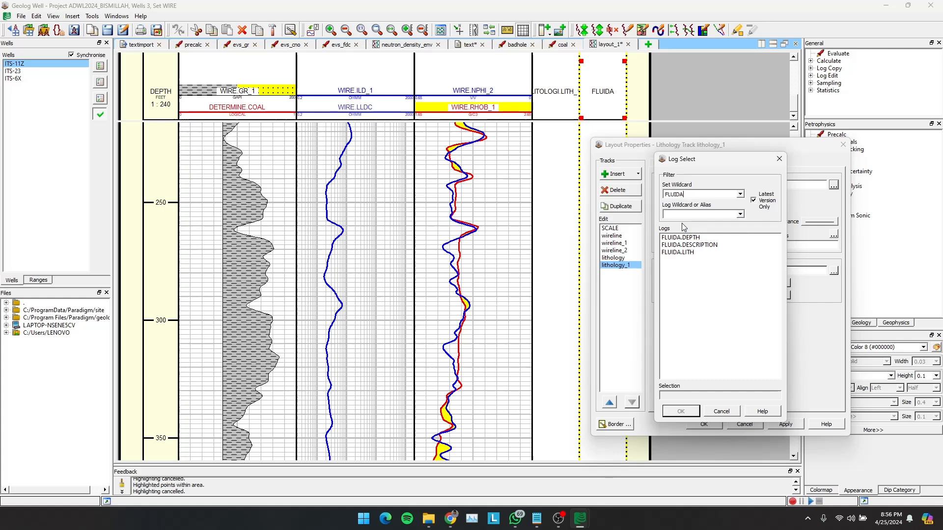
pyautogui.click(679, 253)
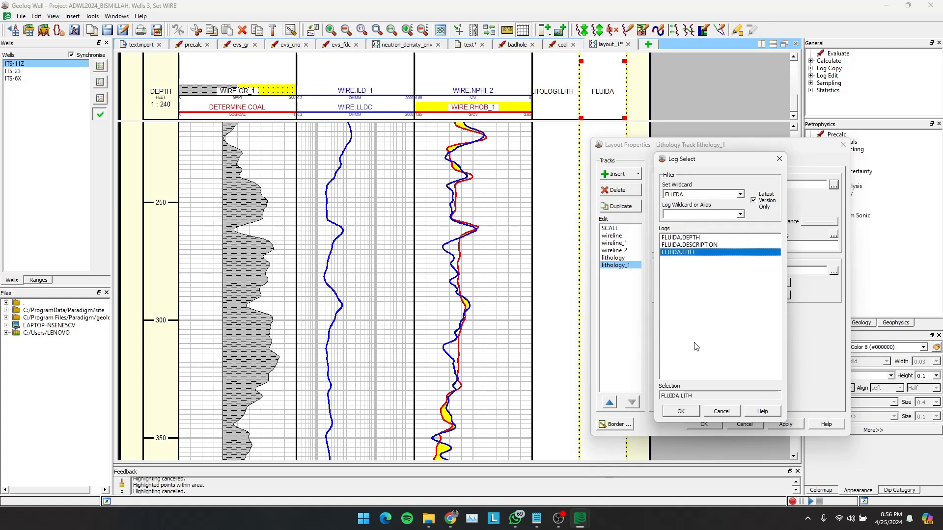
pyautogui.click(680, 411)
pyautogui.click(781, 424)
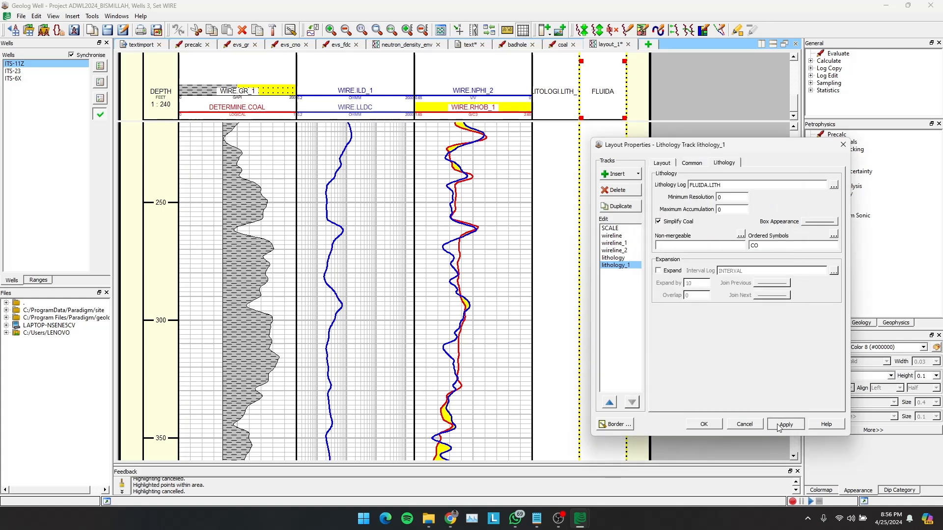
pyautogui.click(704, 425)
# - Start editing picks for the LITOLOGI set and place the first pick at the start of the log curves, at about 131.5 ft
pyautogui.doubleClick(570, 146)
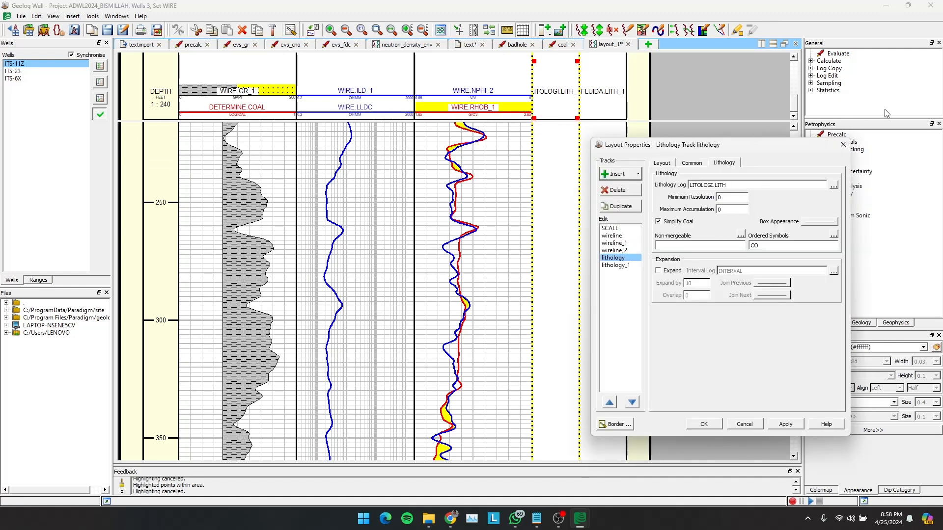
pyautogui.click(842, 146)
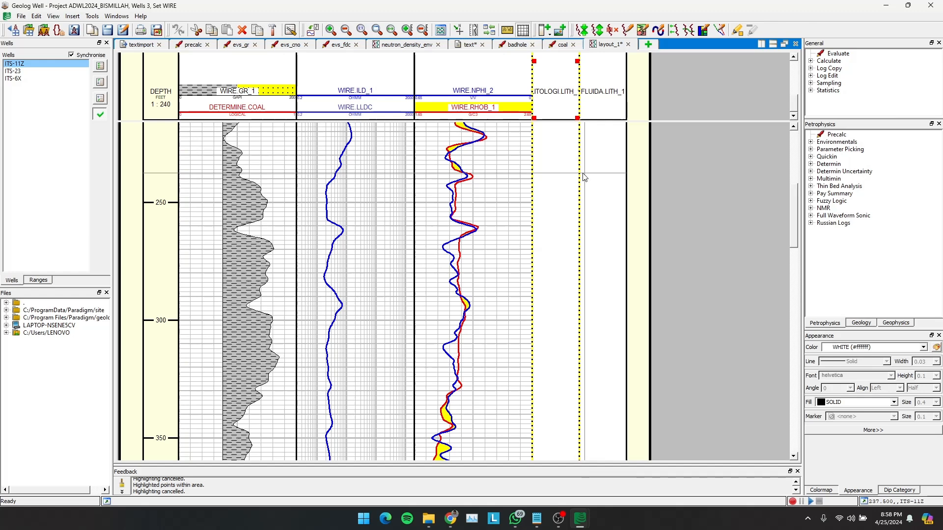
pyautogui.rightClick(551, 168)
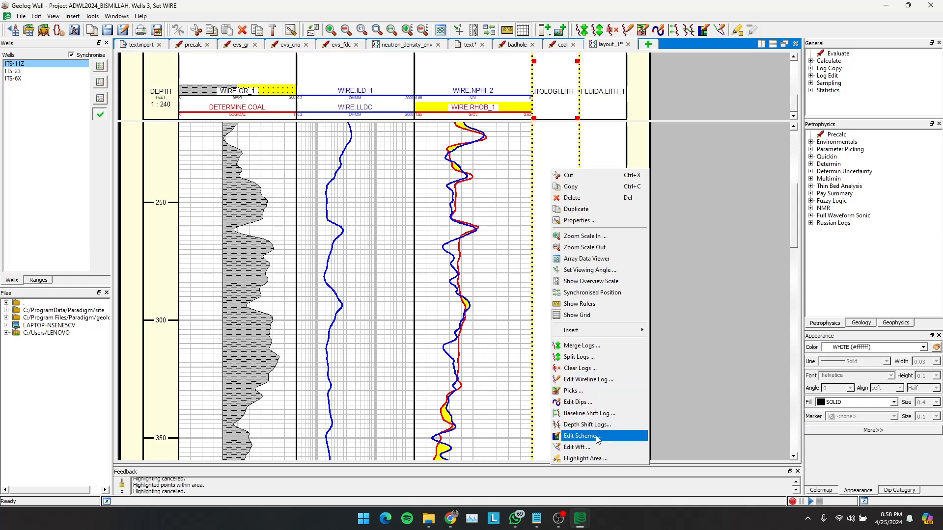
pyautogui.click(587, 393)
pyautogui.moveTo(501, 163); pyautogui.dragTo(150, 188)
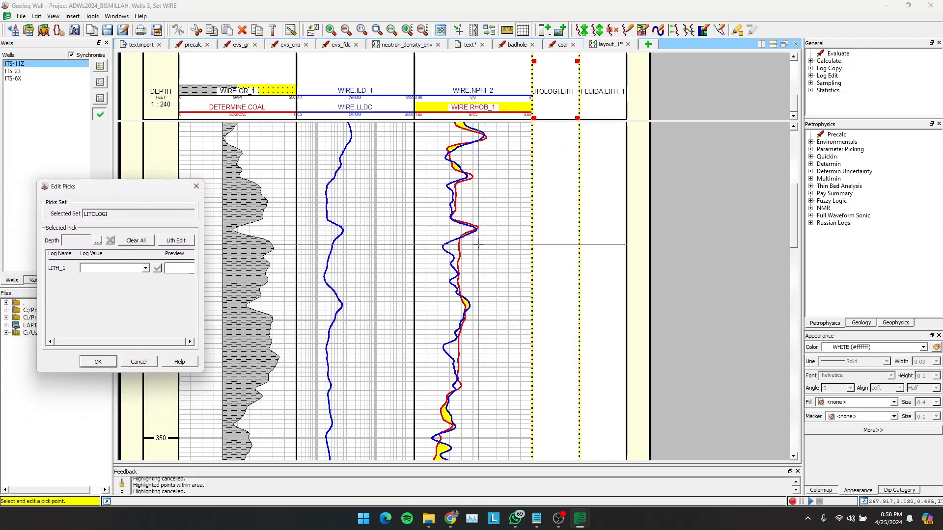
pyautogui.scroll(5, 479, 245)
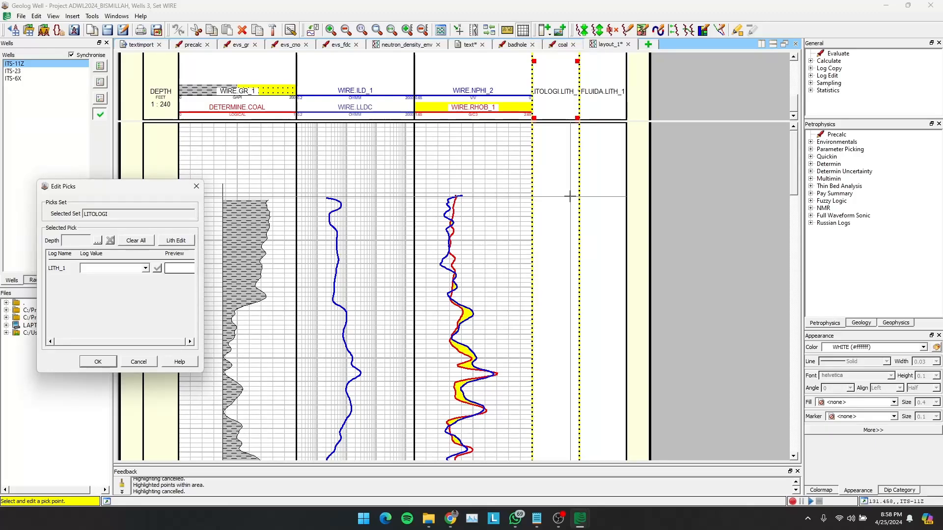
pyautogui.click(569, 197)
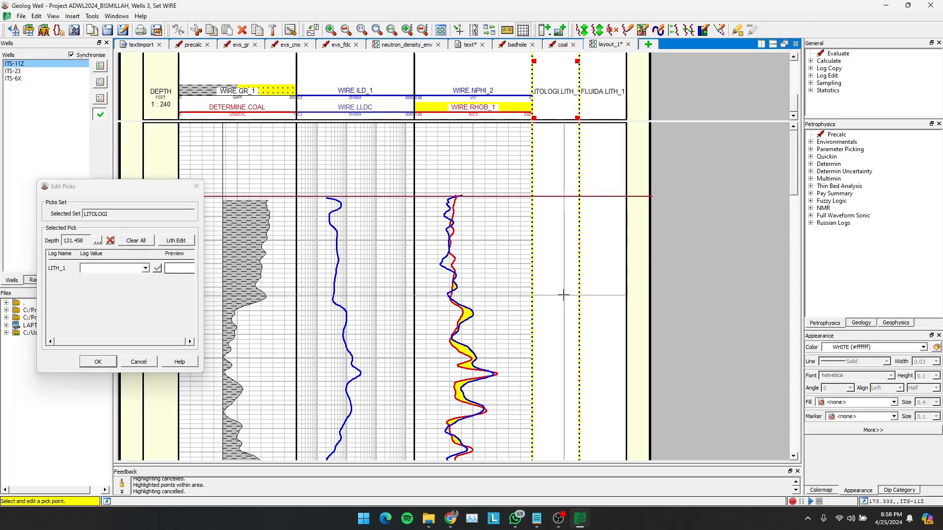
# - Place four LITOLOGI picks at the sand and shale boundaries of the gamma-ray curve, at about 560, 573, 593 and 599 ft
pyautogui.scroll(-10, 564, 319)
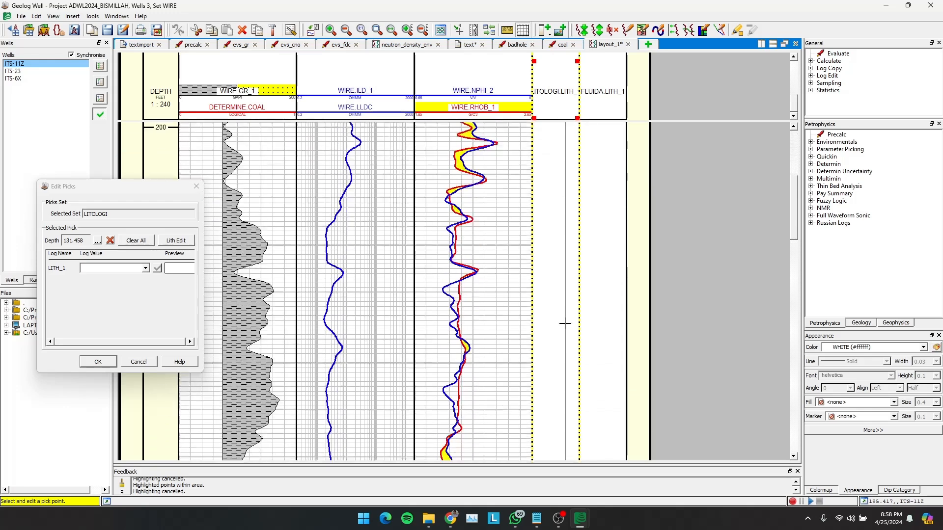
pyautogui.scroll(-6, 565, 323)
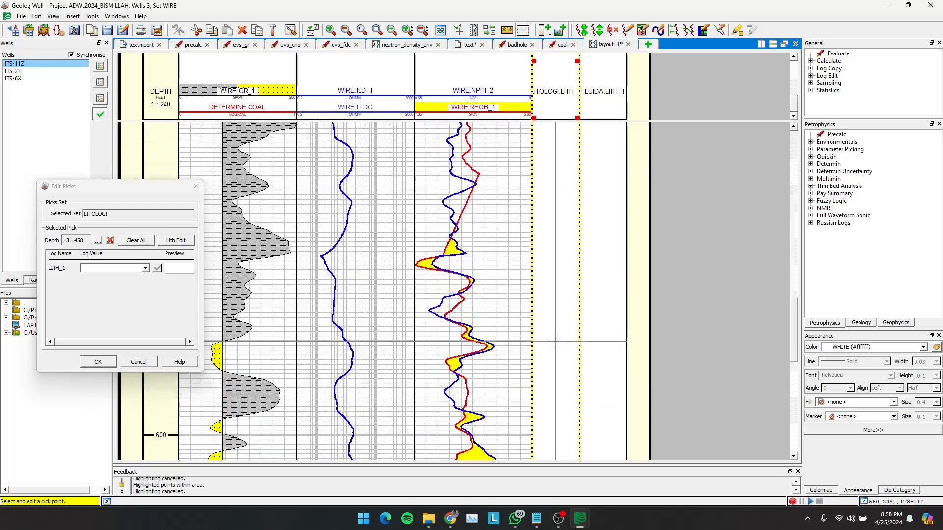
pyautogui.moveTo(556, 341); pyautogui.dragTo(557, 371)
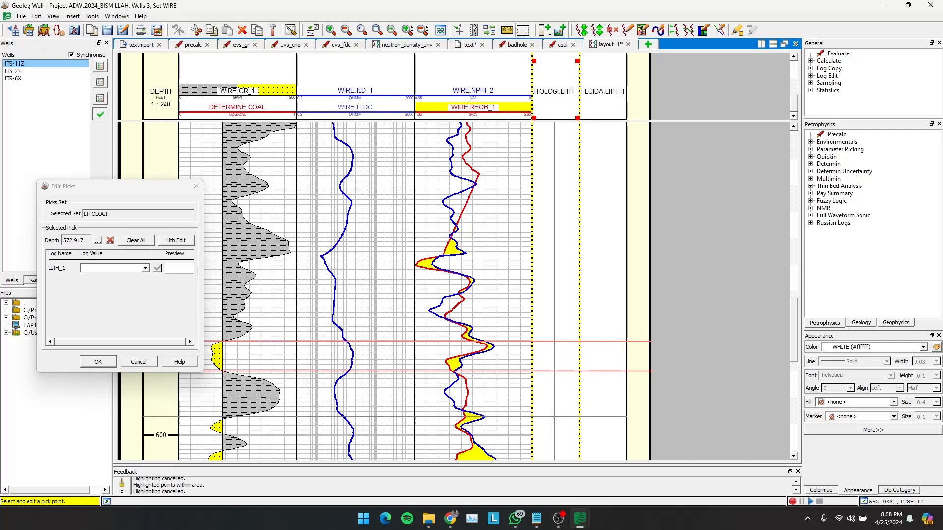
pyautogui.doubleClick(554, 418)
pyautogui.moveTo(554, 418); pyautogui.dragTo(554, 434)
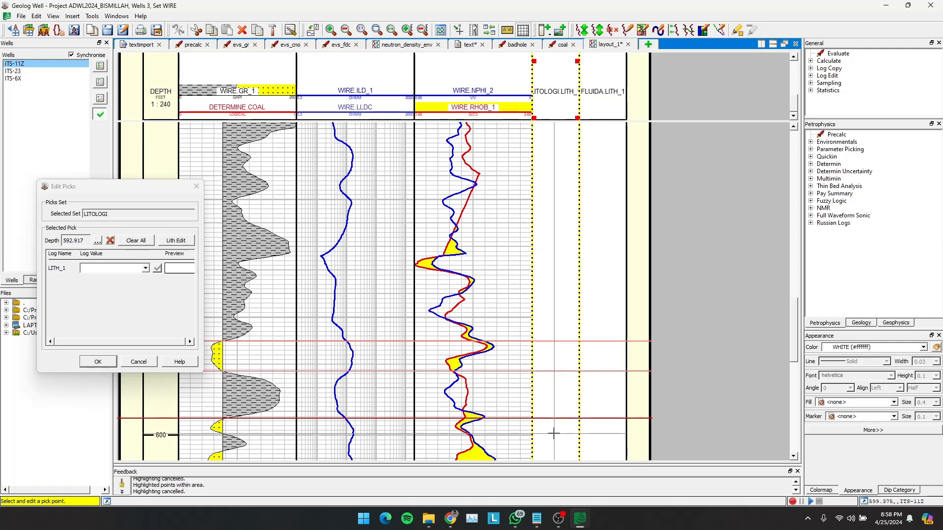
# - Place four more LITOLOGI picks around the thin shale breaks in the sand between about 614 and 653 ft
pyautogui.scroll(-3, 554, 434)
pyautogui.scroll(-1, 554, 434)
pyautogui.scroll(1, 554, 434)
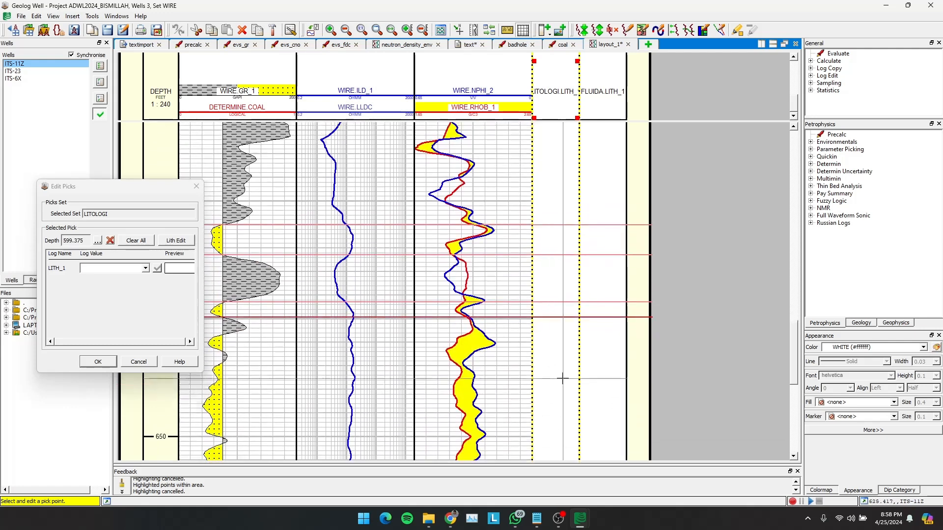
pyautogui.click(560, 352)
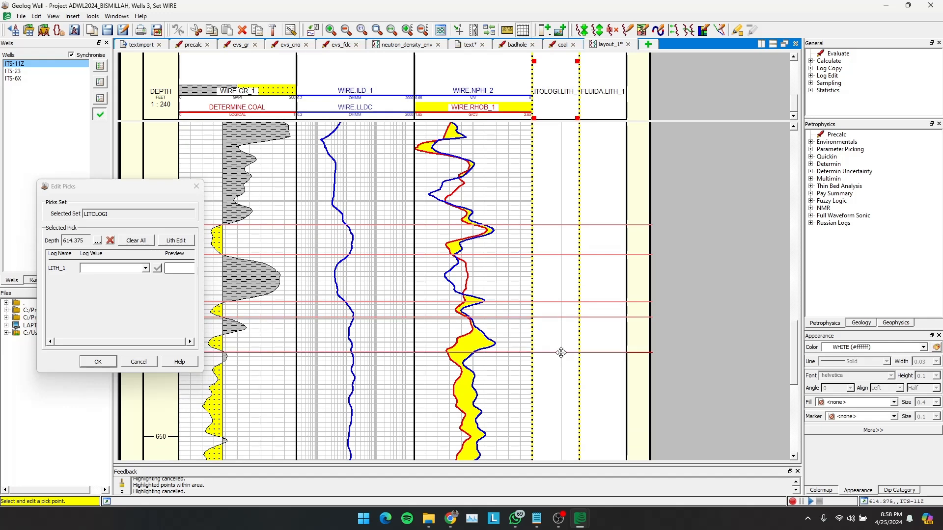
pyautogui.scroll(-2, 560, 352)
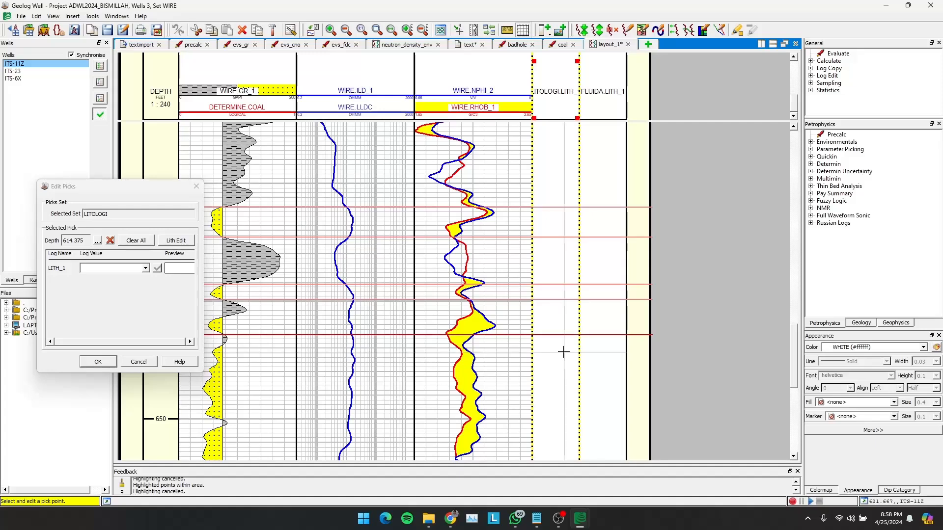
pyautogui.click(559, 344)
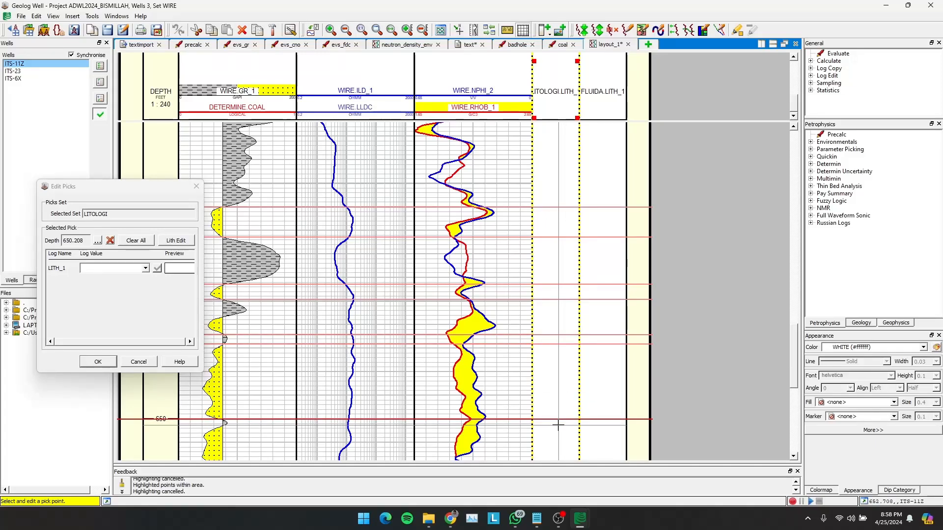
pyautogui.click(558, 425)
# - Place LITOLOGI picks at the gamma-ray shading changes below the thick sand, at about 678, 683 and 691 ft
pyautogui.scroll(-4, 559, 425)
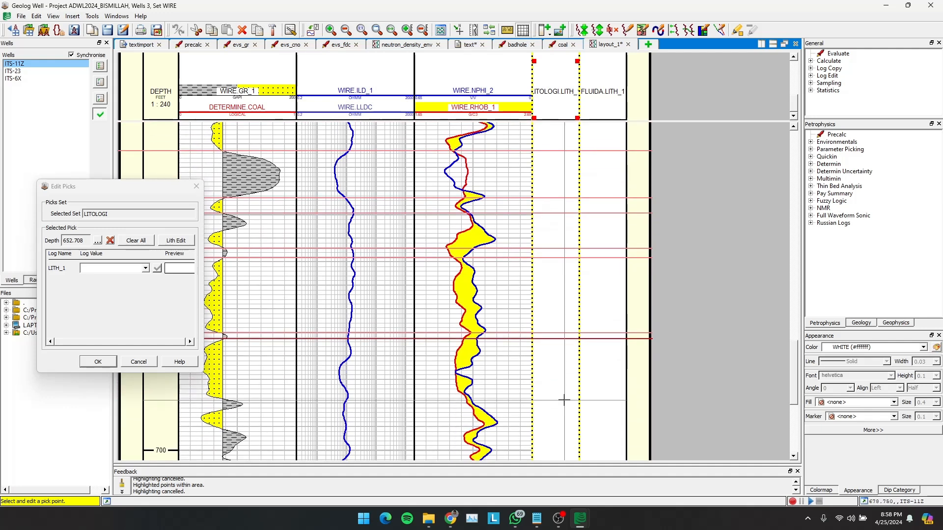
pyautogui.click(563, 399)
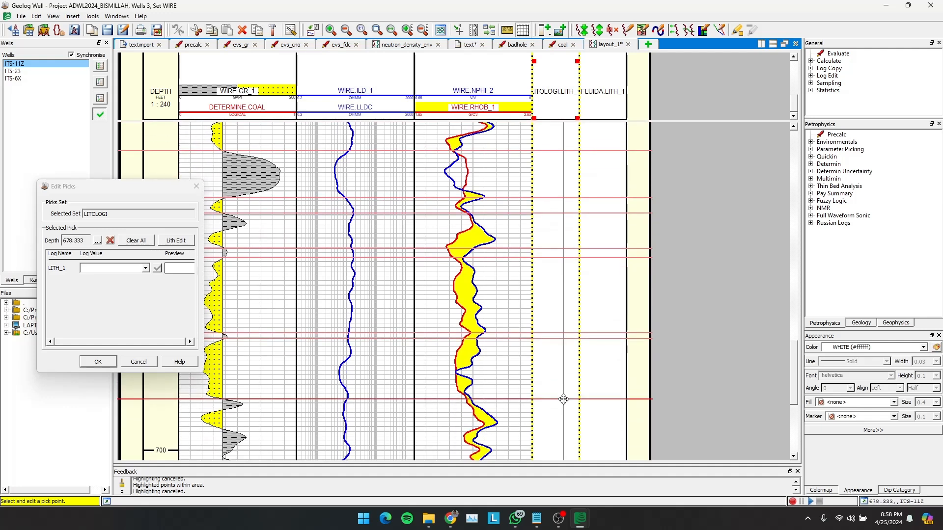
pyautogui.click(562, 408)
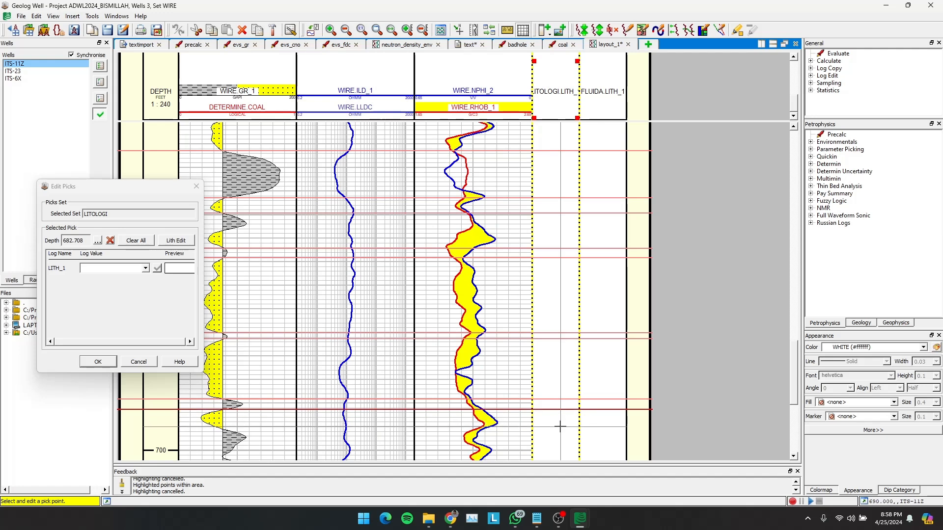
pyautogui.click(559, 430)
pyautogui.scroll(-3, 560, 430)
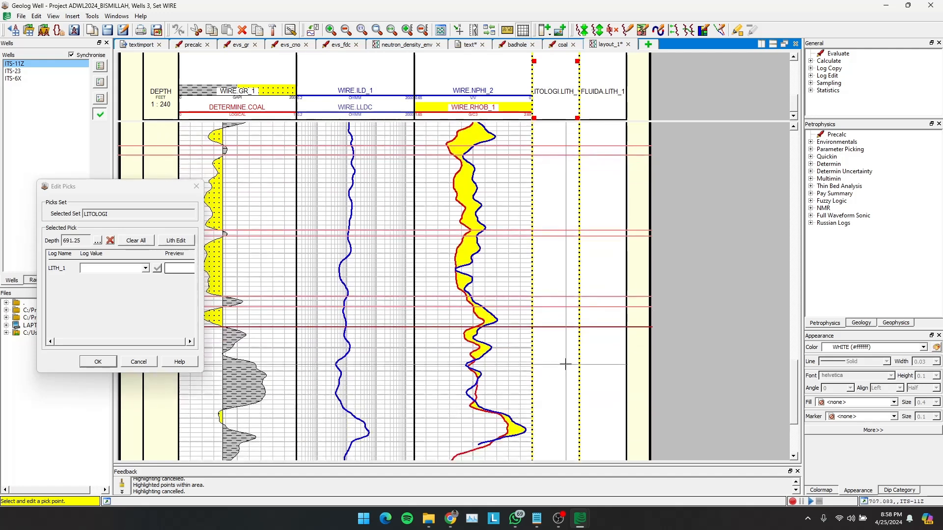
# - Place the last three LITOLOGI picks at the lower gamma-ray boundaries and curve end, at about 726, 732 and 786 ft
pyautogui.click(565, 409)
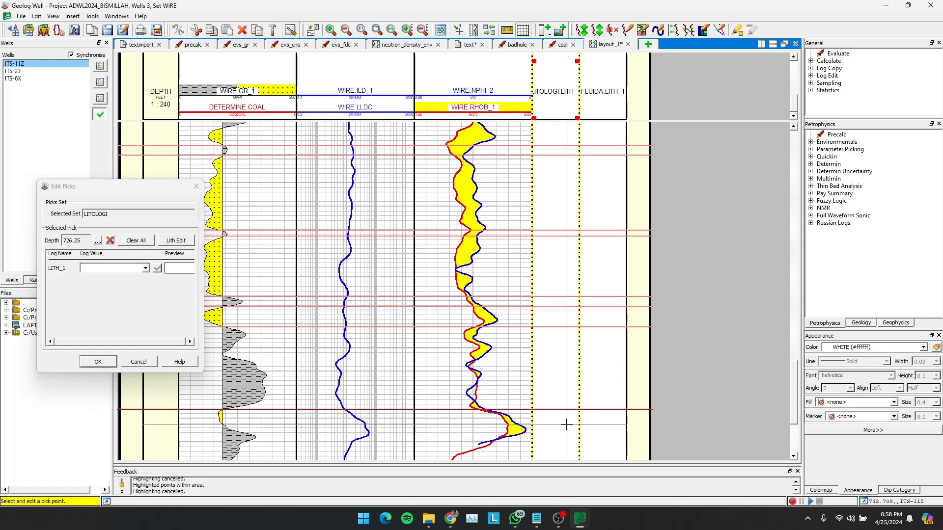
pyautogui.click(566, 423)
pyautogui.scroll(-5, 567, 424)
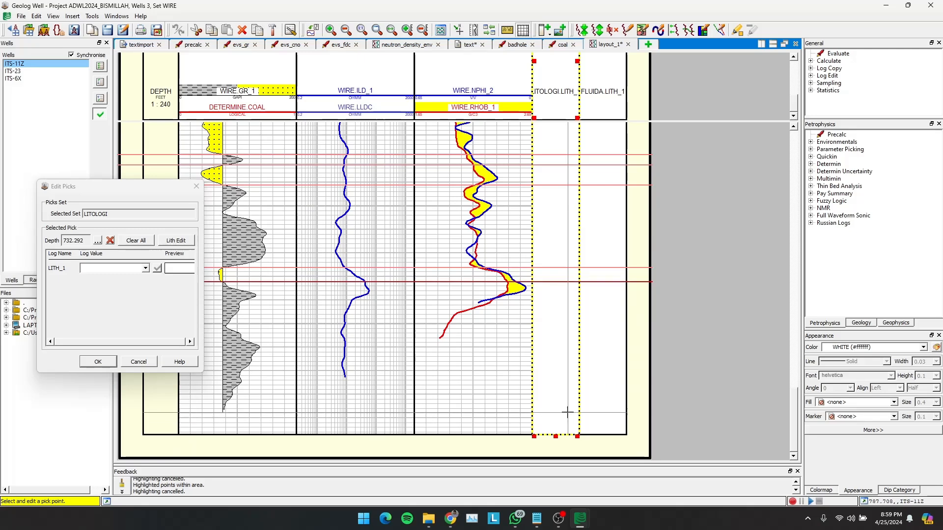
pyautogui.click(568, 409)
# - Select the first LITOLOGI pick at about 131.5 ft and set its LITH_1 value to SH (shale)
pyautogui.scroll(4, 569, 351)
pyautogui.scroll(15, 568, 351)
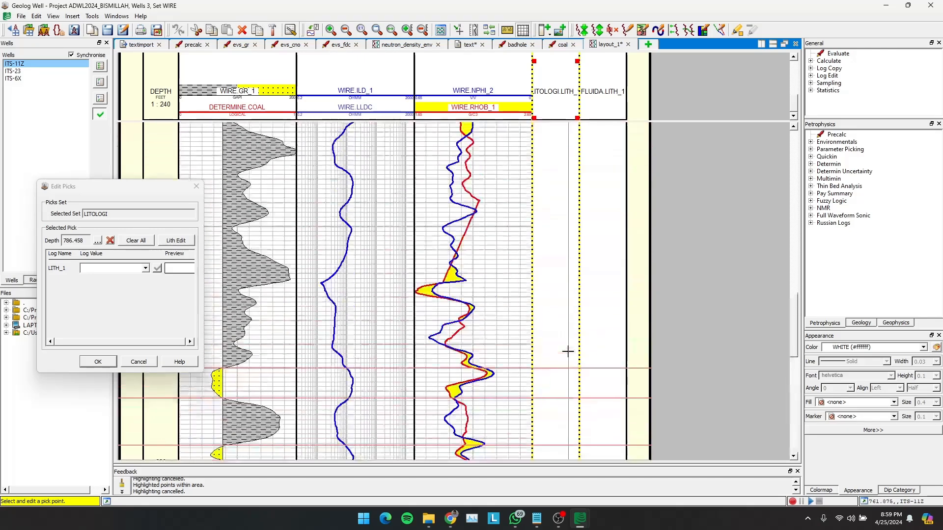
pyautogui.scroll(2, 568, 351)
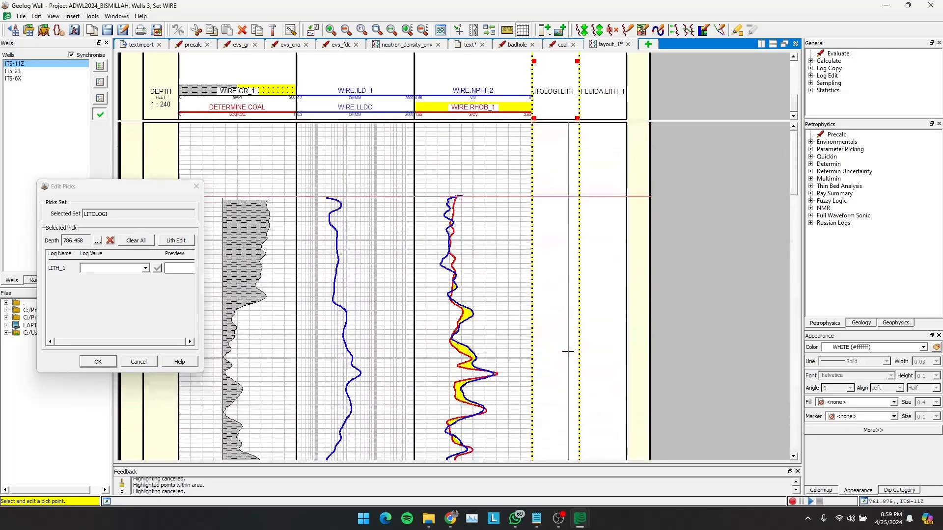
pyautogui.moveTo(546, 196)
pyautogui.mouseDown()
pyautogui.moveTo(547, 236)
pyautogui.moveTo(556, 196)
pyautogui.mouseUp()
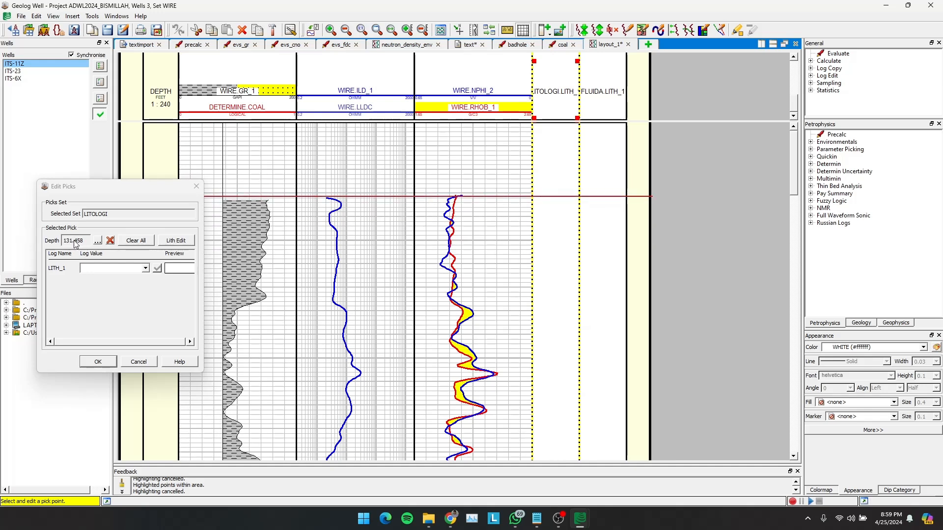
pyautogui.click(146, 268)
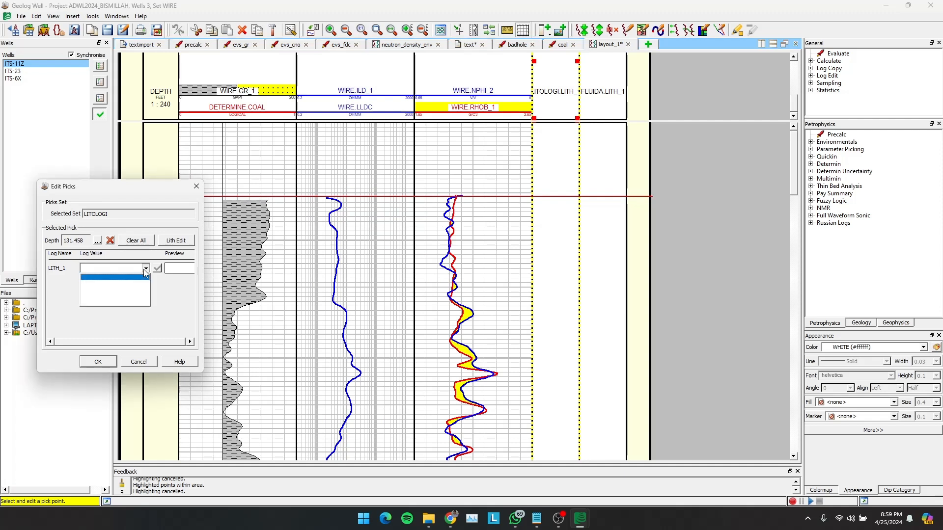
pyautogui.click(128, 268)
pyautogui.write('SH')
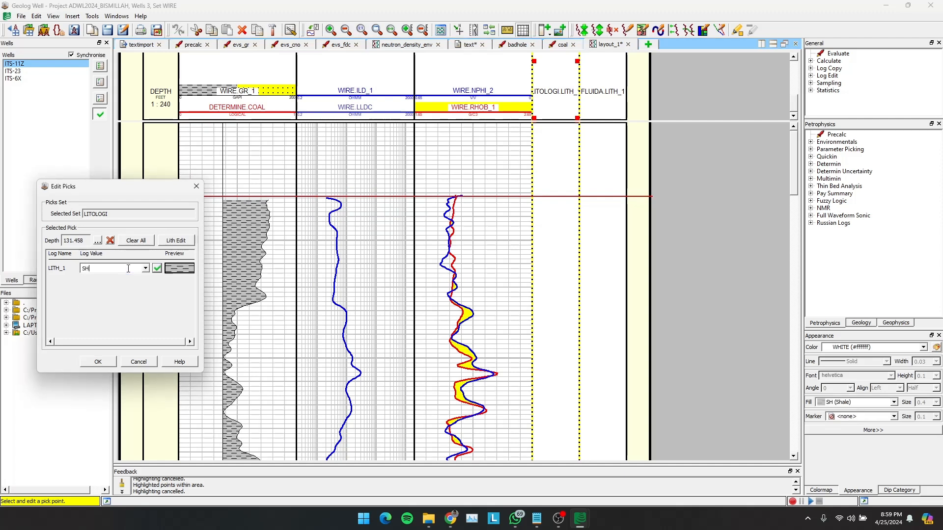
pyautogui.click(157, 268)
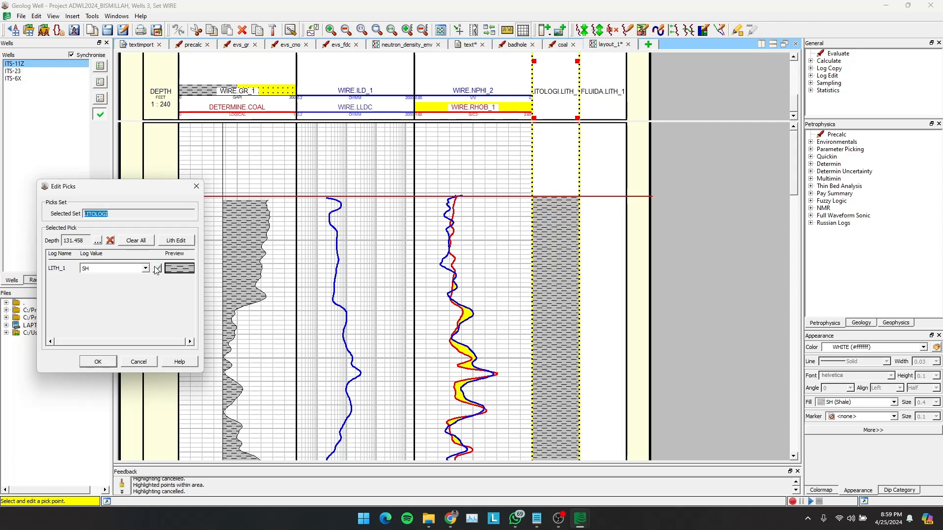
# - Select the LITOLOGI pick at about 560 ft and set its LITH_1 value to SS (sandstone)
pyautogui.scroll(-5, 399, 312)
pyautogui.scroll(-6, 399, 312)
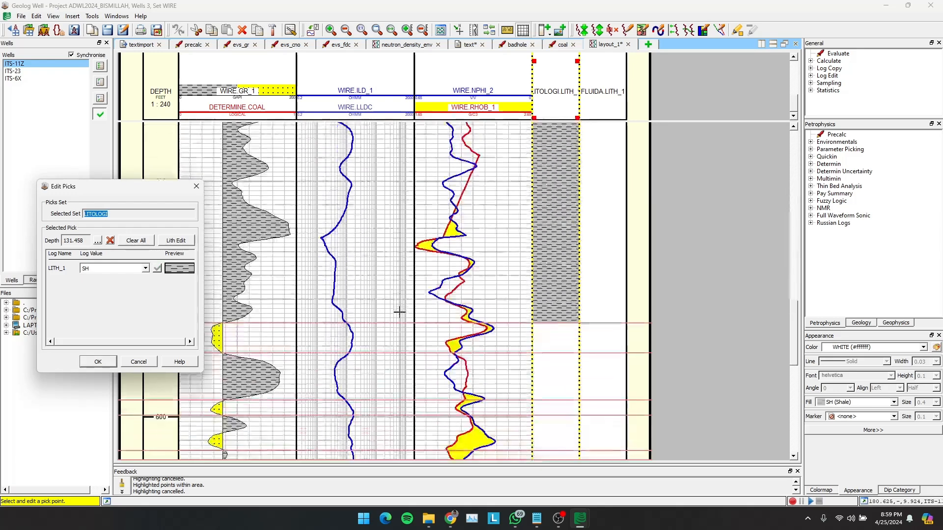
pyautogui.scroll(-1, 399, 312)
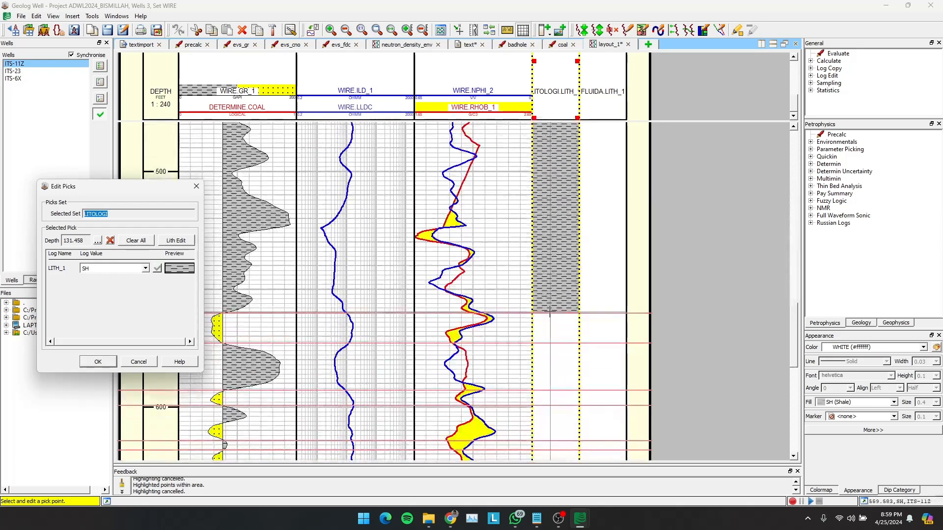
pyautogui.click(550, 312)
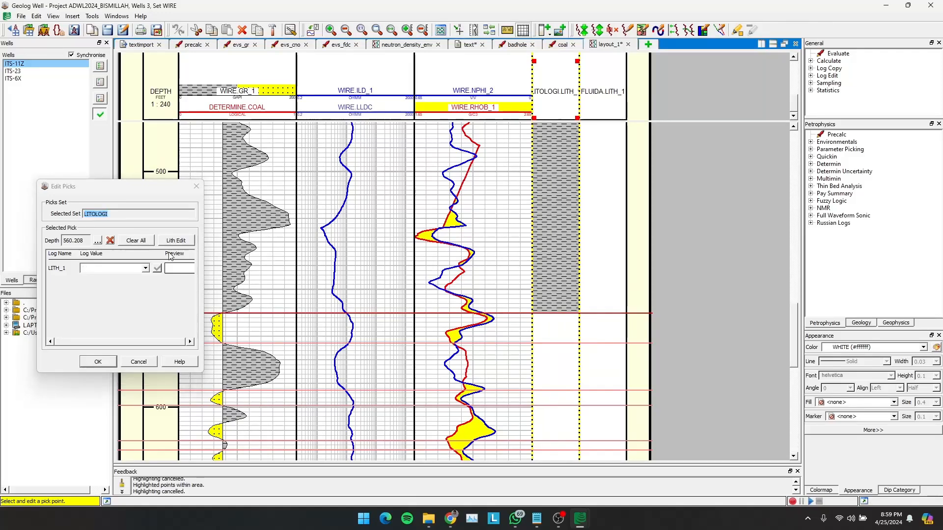
pyautogui.click(127, 266)
pyautogui.write('SS')
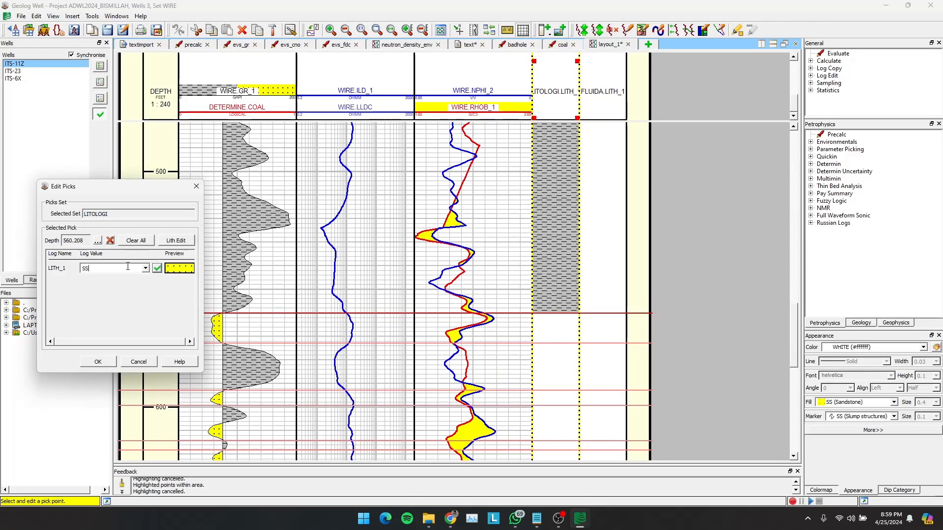
pyautogui.click(157, 269)
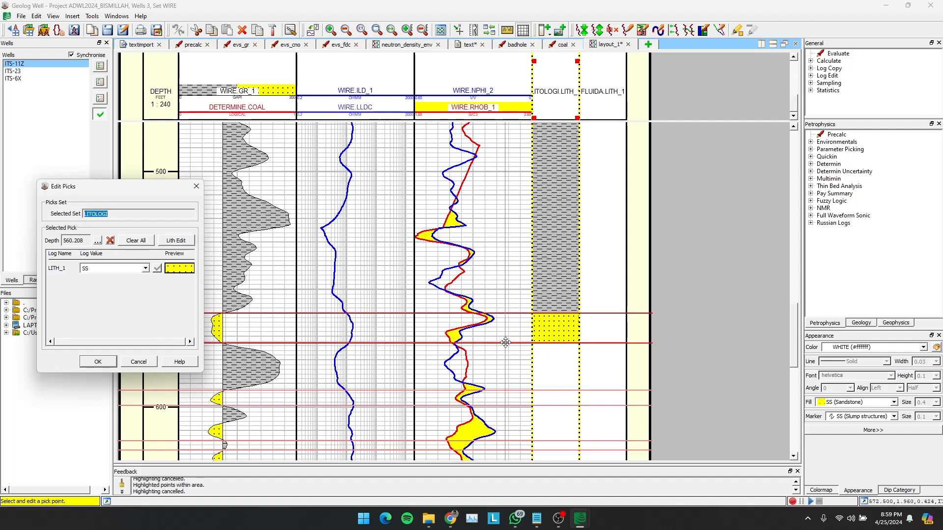
# - Change the LITH_1 value of the pick at about 560 ft to LS (limestone)
pyautogui.scroll(-1, 506, 345)
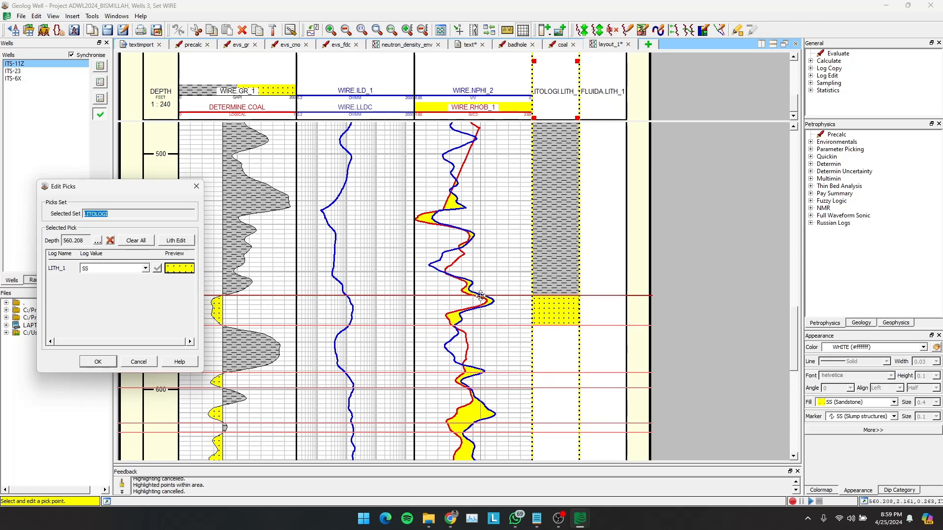
pyautogui.click(120, 268)
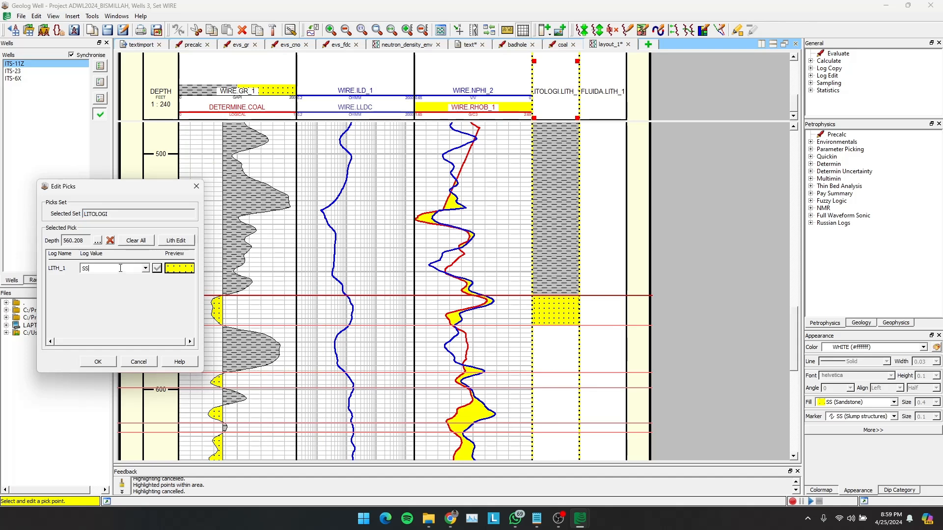
pyautogui.write('LS')
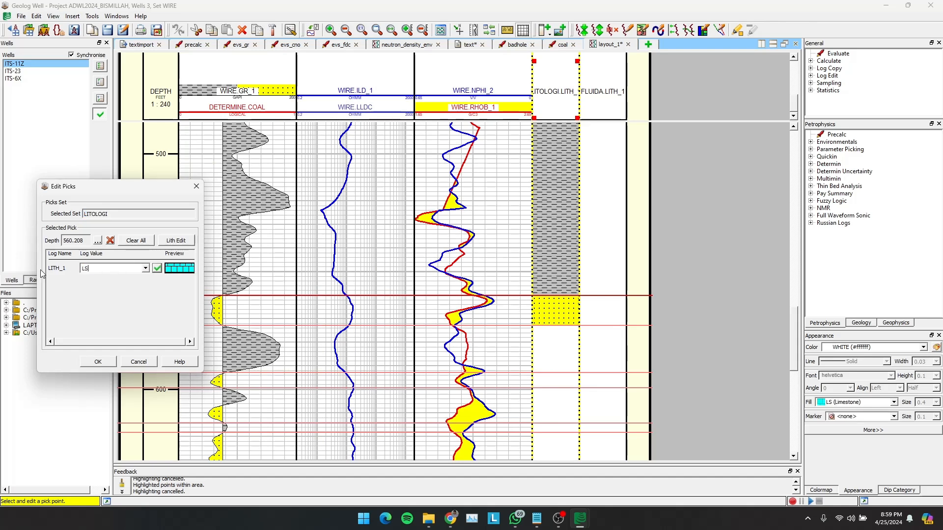
pyautogui.click(158, 269)
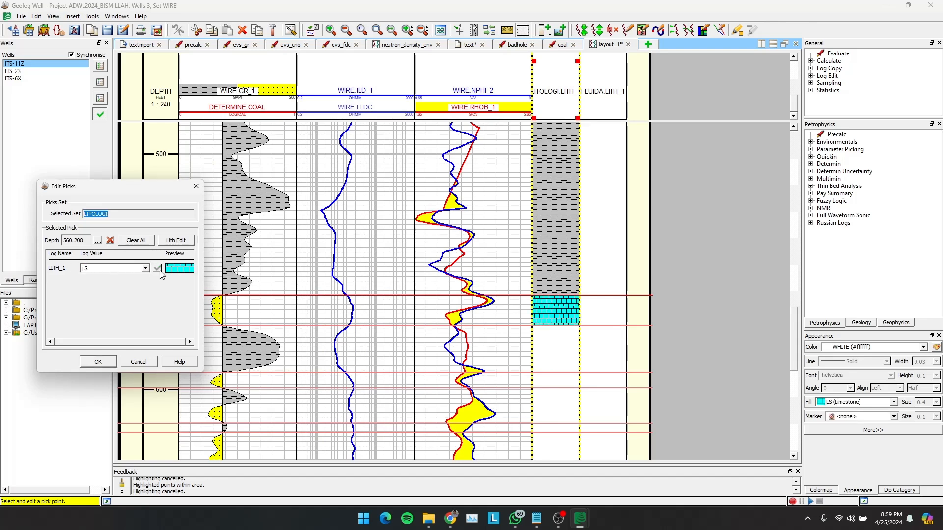
# - Assign SH (shale) to the pick at about 573 ft and SS (sandstone) to the pick at about 593 ft
pyautogui.click(573, 327)
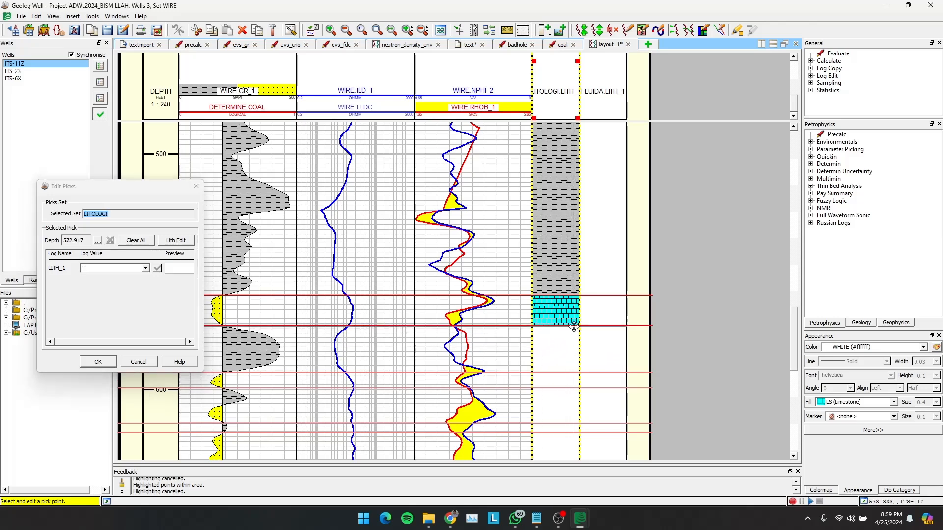
pyautogui.click(95, 265)
pyautogui.write('SH')
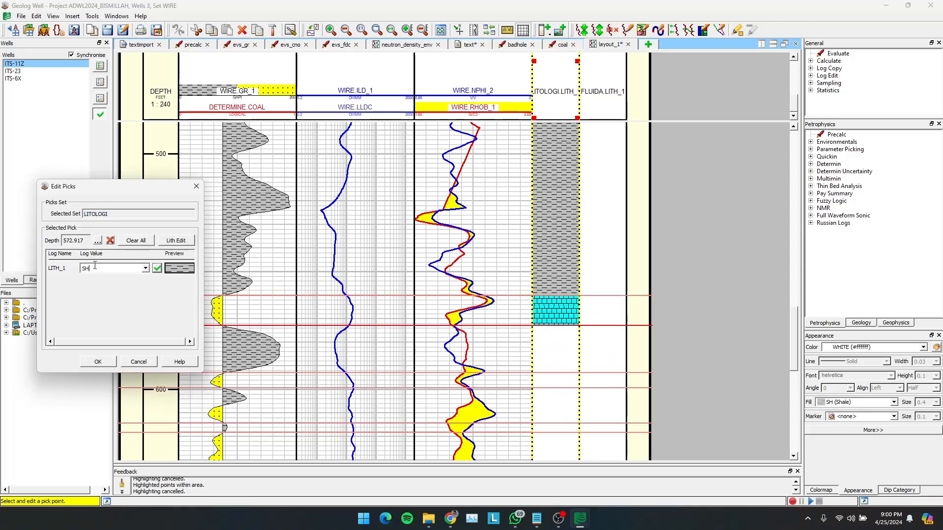
pyautogui.click(156, 269)
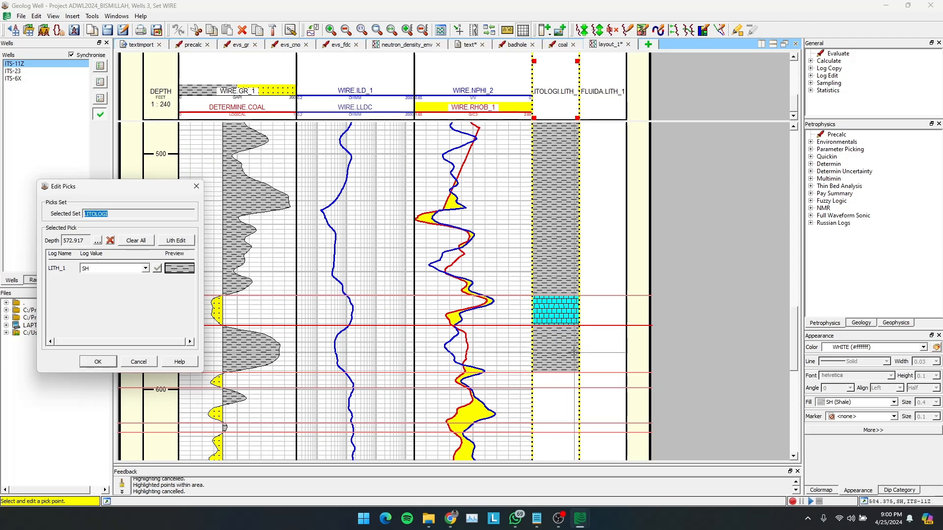
pyautogui.click(571, 373)
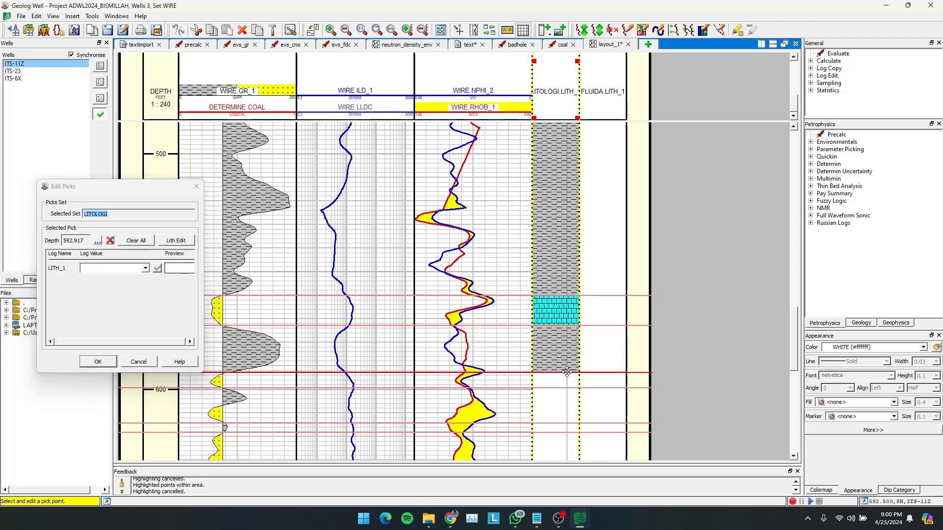
pyautogui.click(145, 269)
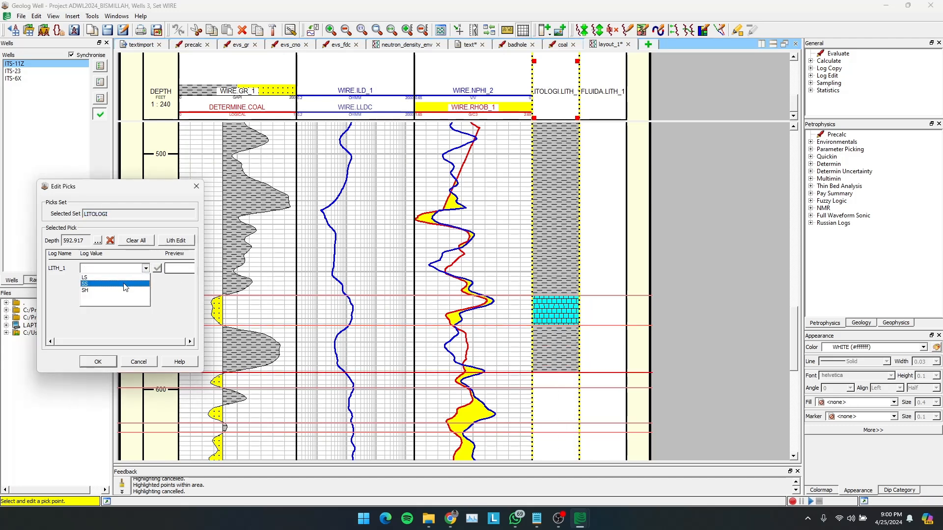
pyautogui.click(125, 284)
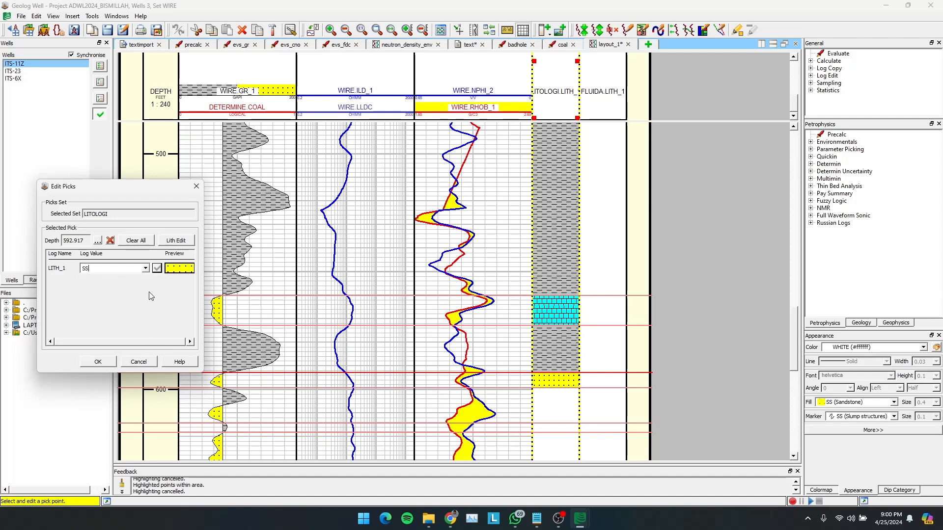
pyautogui.click(157, 268)
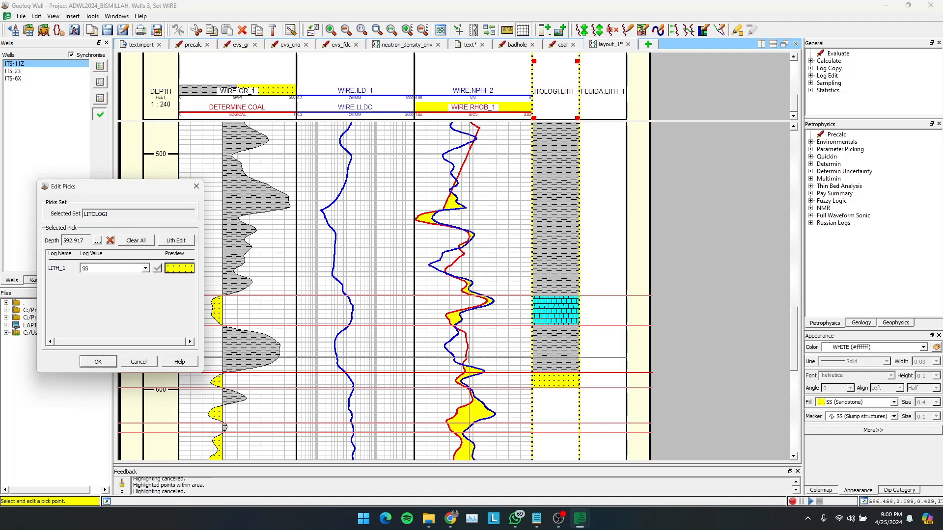
# - Add an SS (sandstone) pick at about 607 ft and assign SH (shale) to the pick at about 599 ft
pyautogui.click(550, 388)
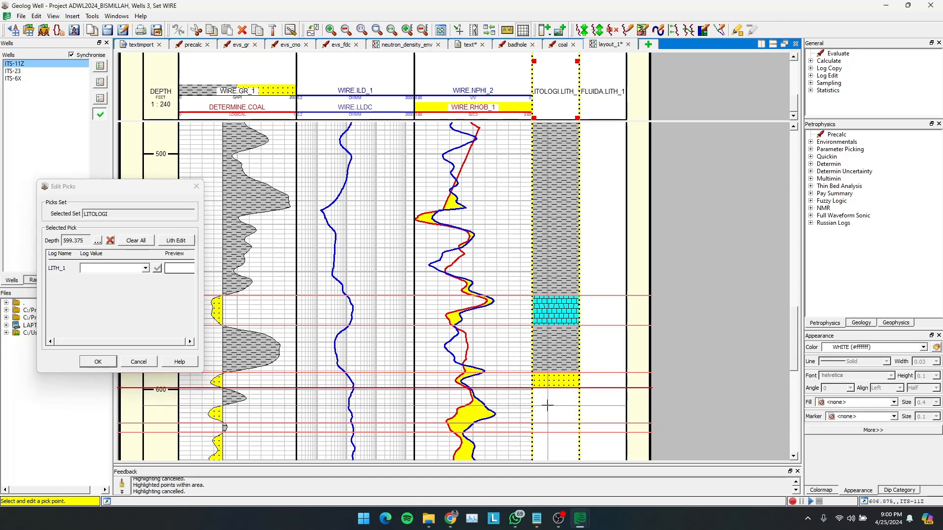
pyautogui.click(548, 406)
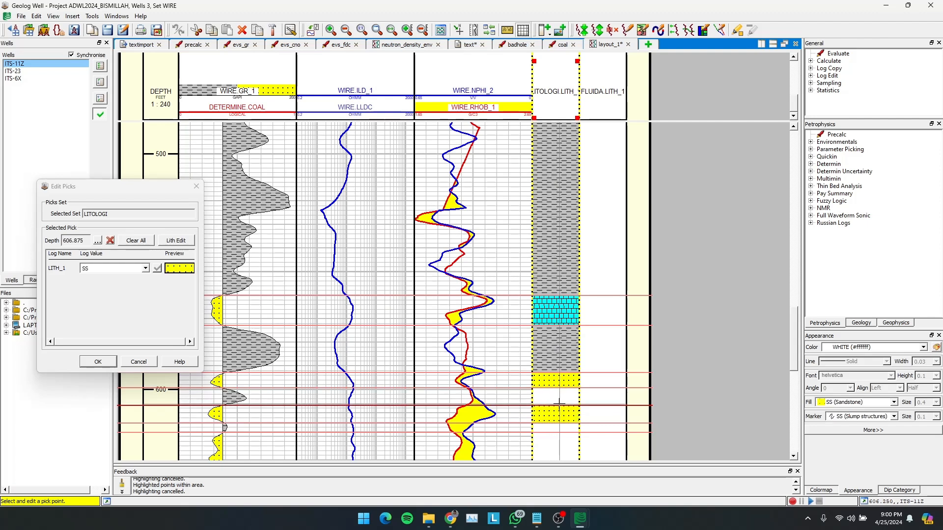
pyautogui.click(556, 388)
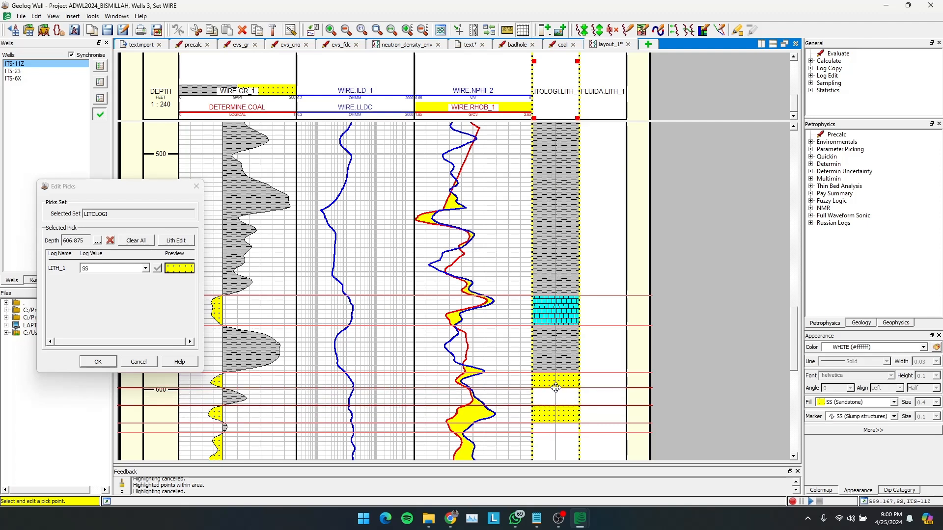
pyautogui.click(145, 268)
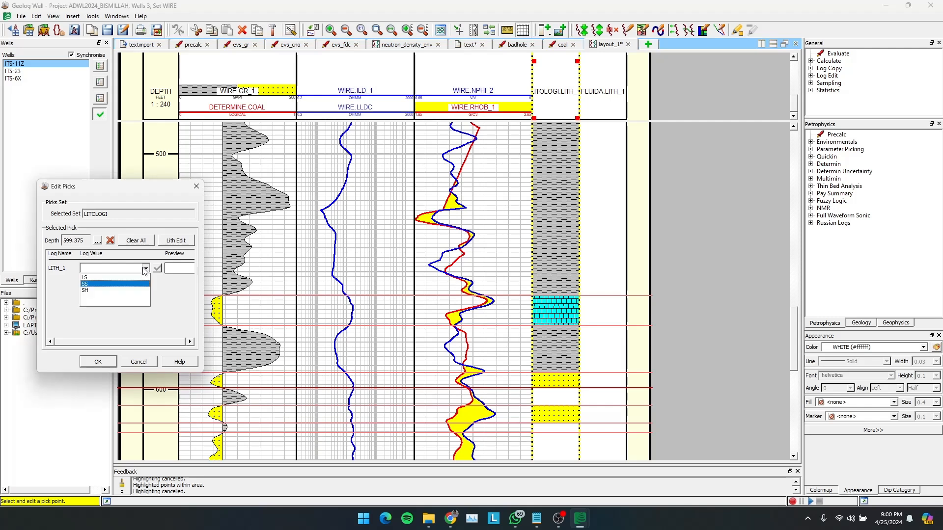
pyautogui.click(121, 290)
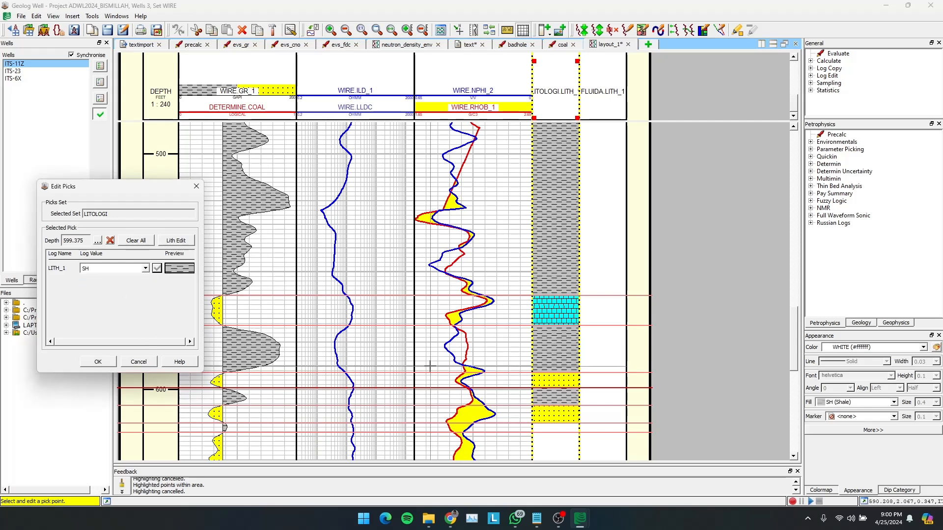
# - Assign SH (shale) to the pick at about 614 ft and SS (sandstone) to the pick at about 618 ft
pyautogui.scroll(-3, 429, 365)
pyautogui.click(431, 346)
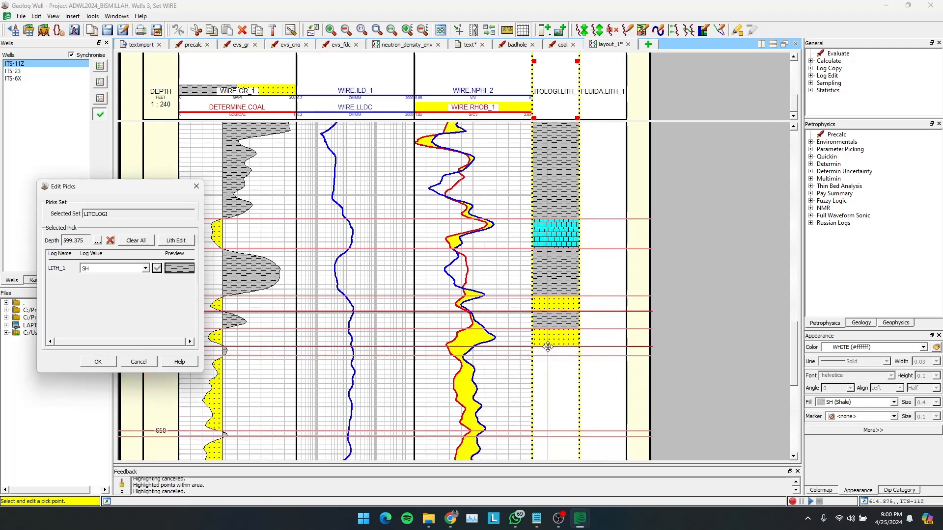
pyautogui.click(146, 268)
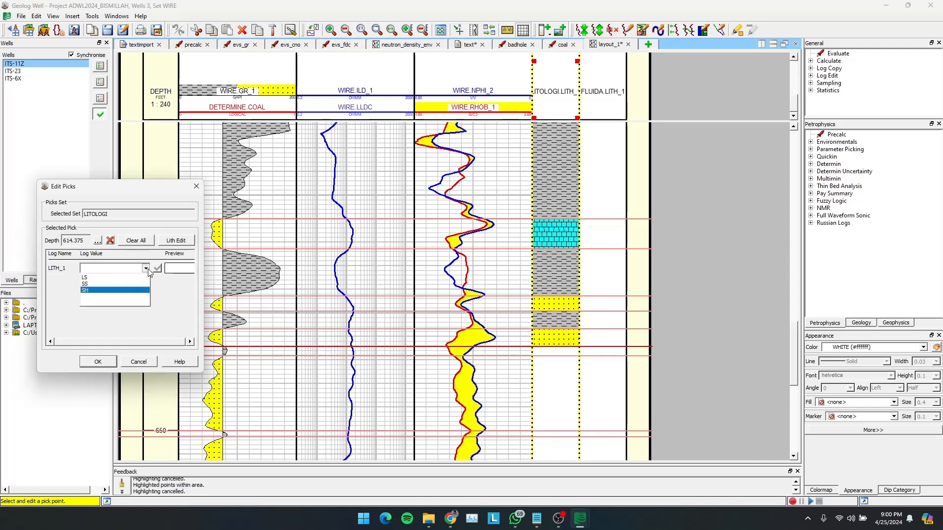
pyautogui.click(127, 289)
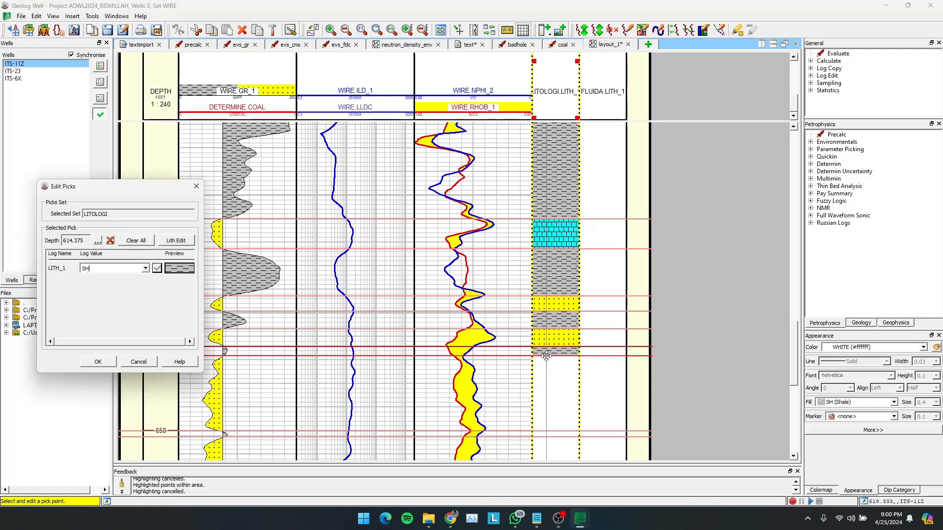
pyautogui.click(503, 355)
pyautogui.click(145, 268)
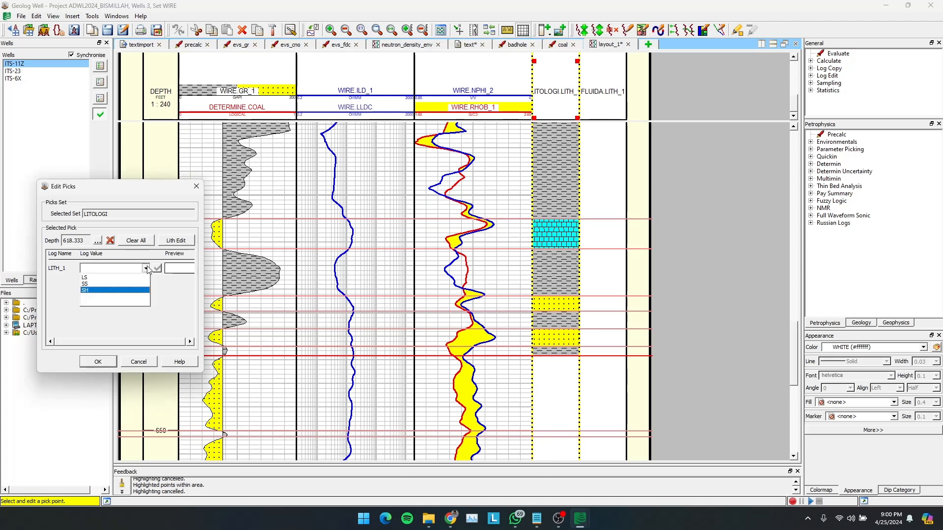
pyautogui.click(126, 286)
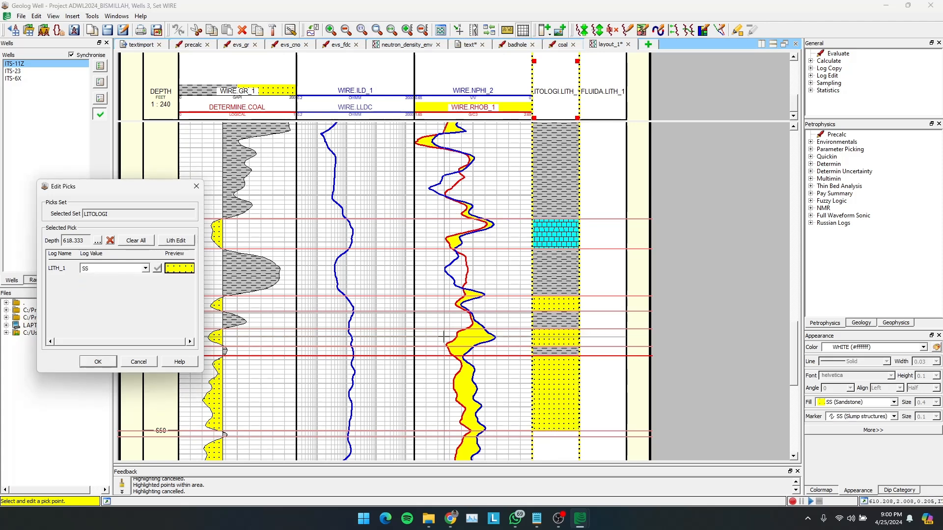
pyautogui.scroll(-3, 442, 332)
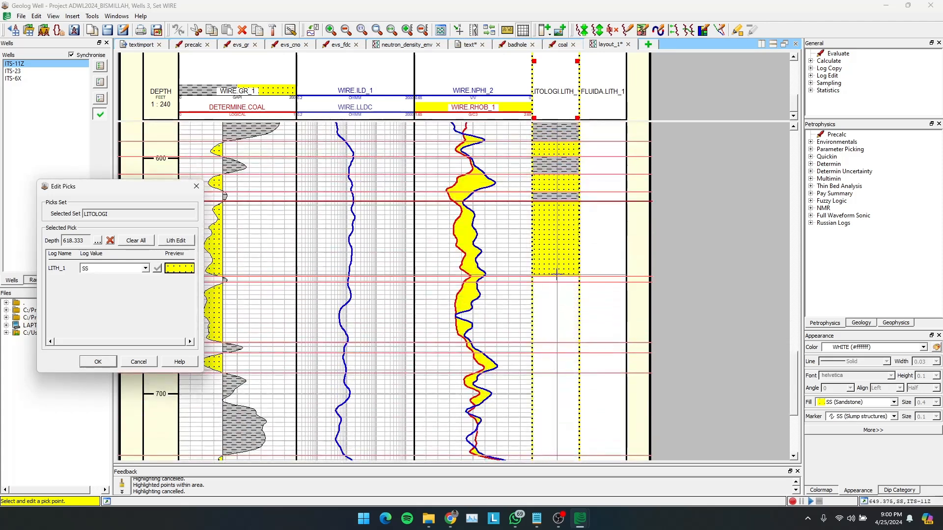
pyautogui.moveTo(540, 282); pyautogui.dragTo(558, 277)
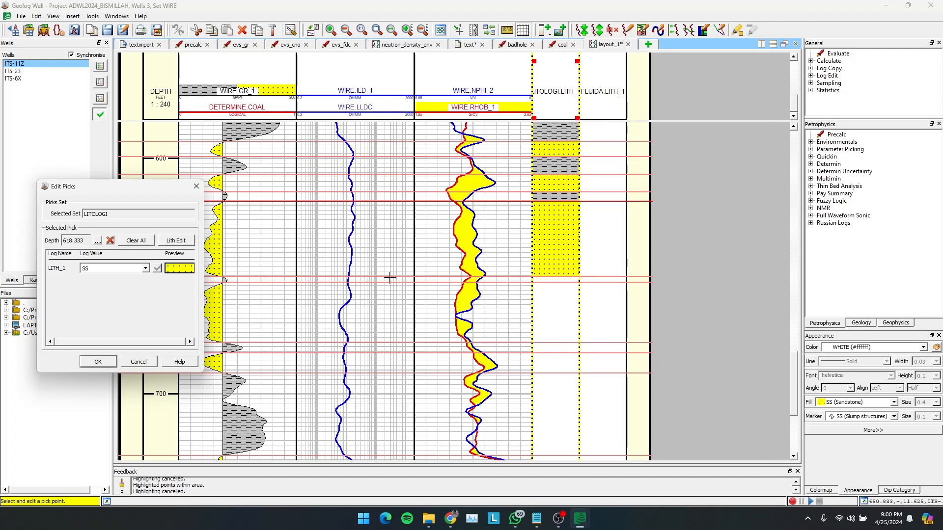
pyautogui.moveTo(229, 283); pyautogui.dragTo(232, 277)
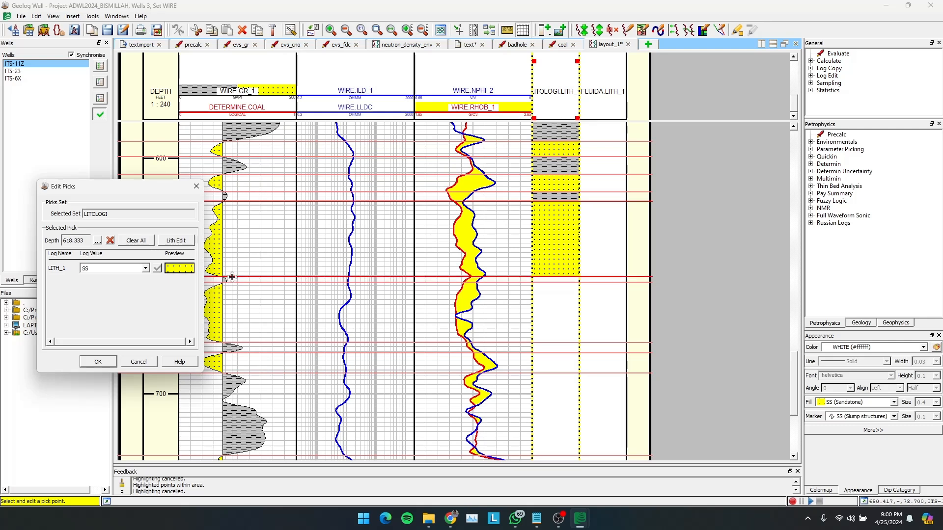
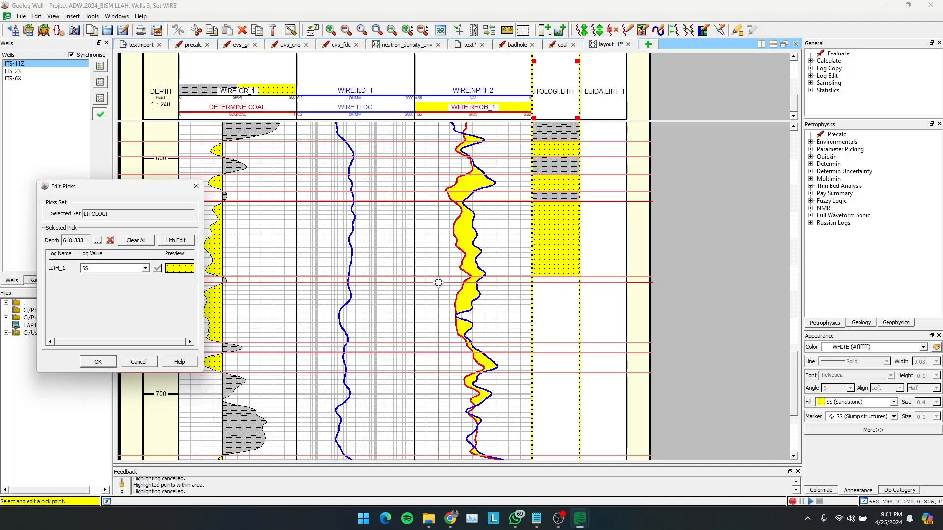
# - Assign SH (shale) to the pick at about 650 ft and SS (sandstone) to the pick at about 653 ft
pyautogui.click(541, 276)
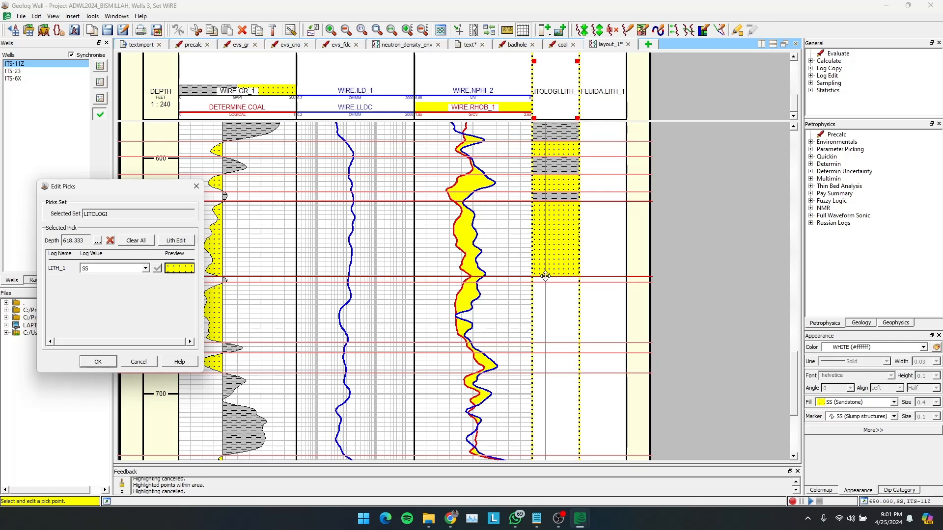
pyautogui.click(146, 268)
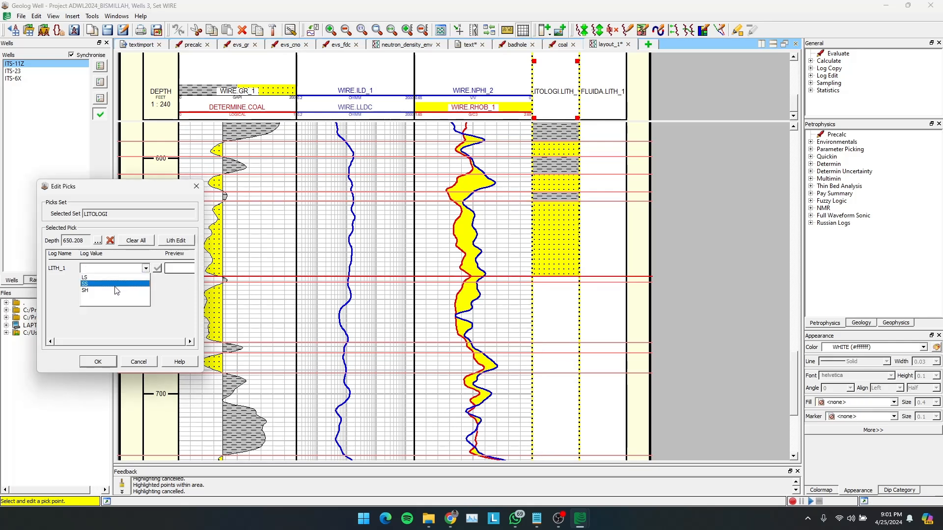
pyautogui.click(116, 284)
pyautogui.click(121, 268)
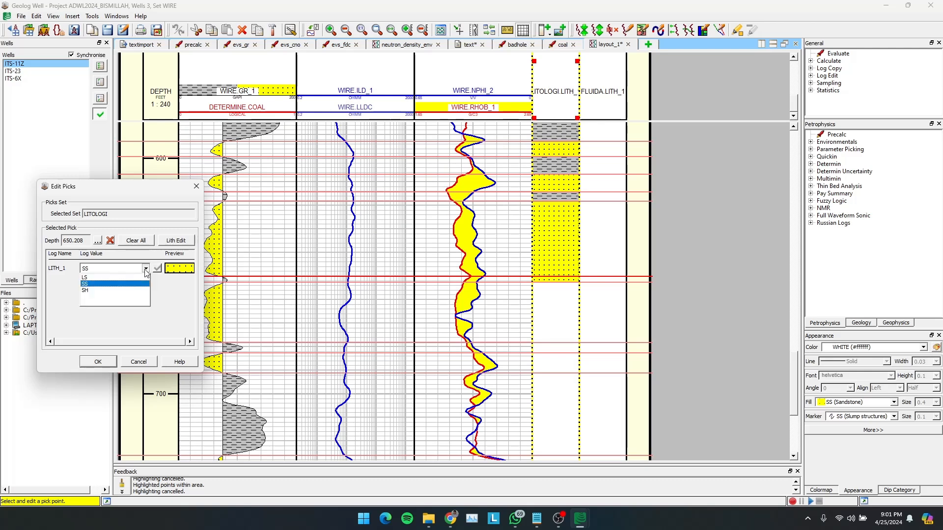
pyautogui.click(119, 291)
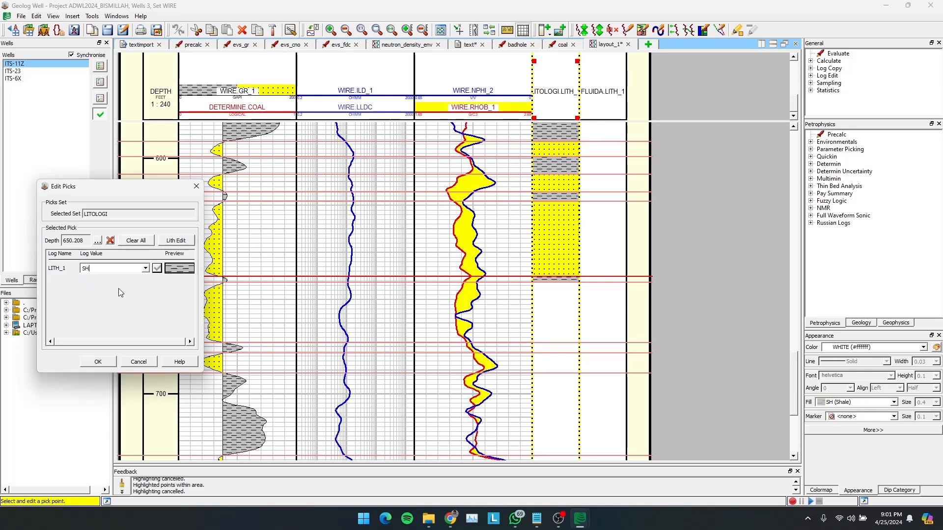
pyautogui.click(543, 283)
pyautogui.click(147, 268)
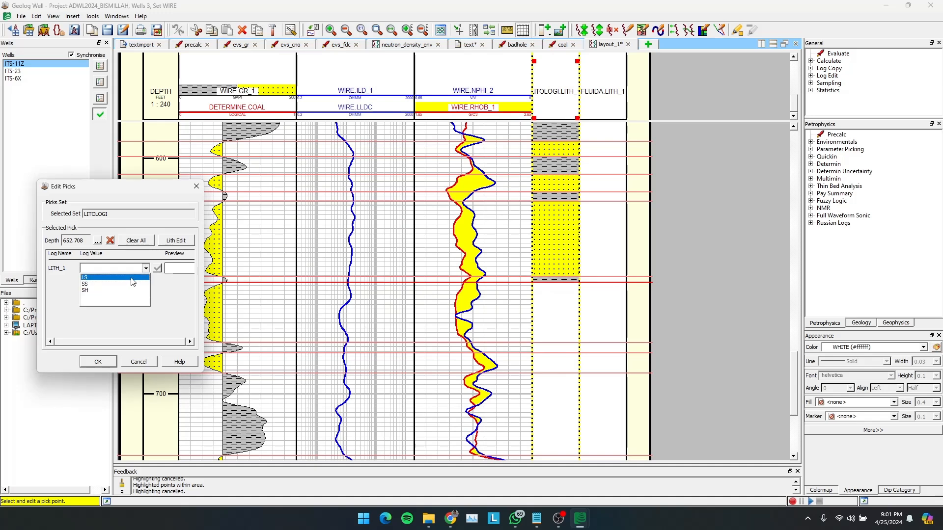
pyautogui.click(126, 284)
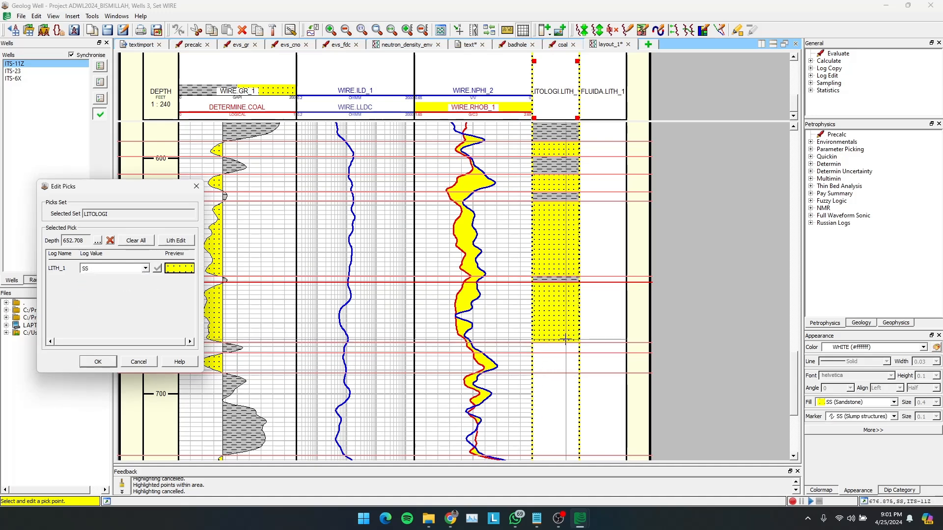
# - Assign SH (shale) to the pick at about 678 ft and finish editing the LITOLOGI picks
pyautogui.click(523, 341)
pyautogui.click(146, 268)
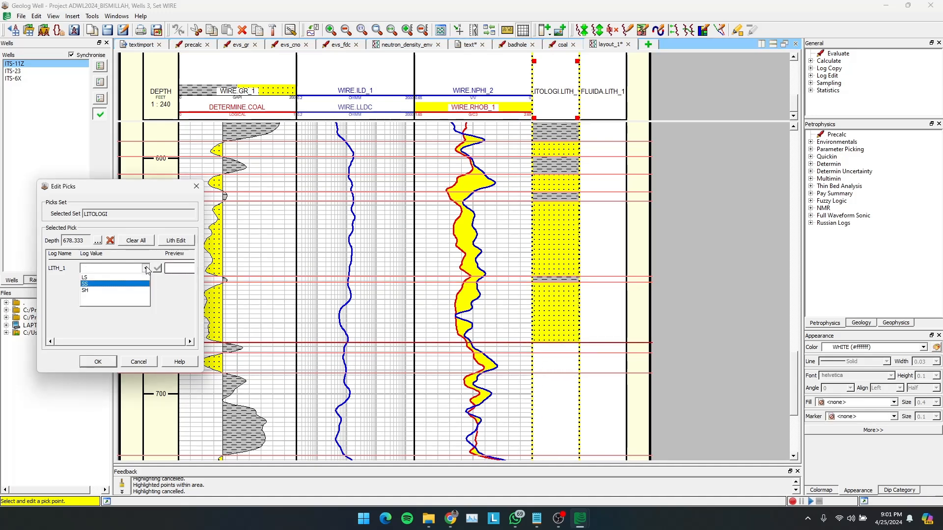
pyautogui.click(118, 290)
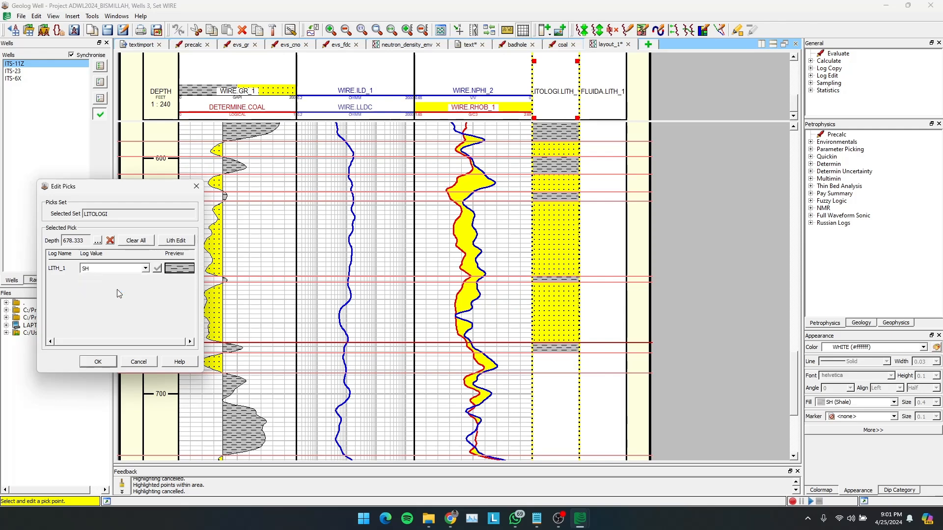
pyautogui.click(98, 362)
# - Check the layout for wells ITS-23 and ITS-6X and return to well ITS-11Z
pyautogui.scroll(-5, 428, 325)
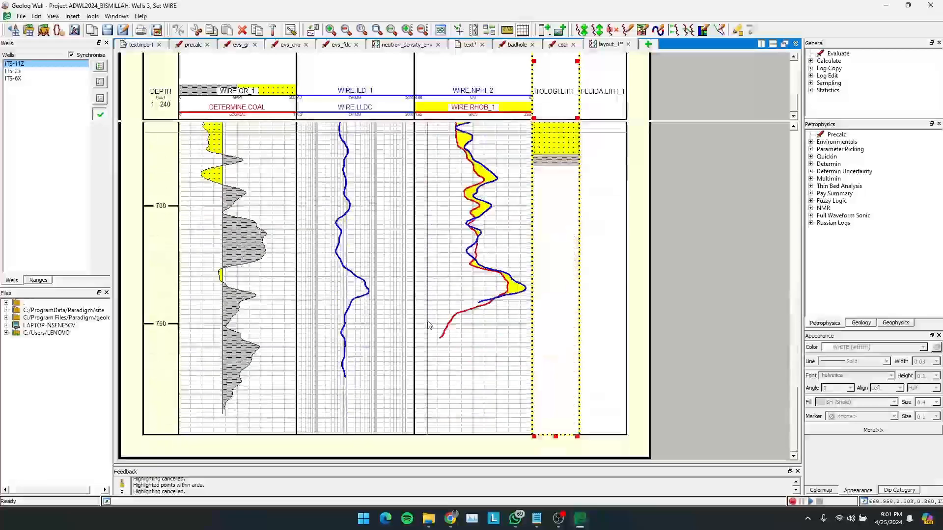
pyautogui.scroll(6, 428, 325)
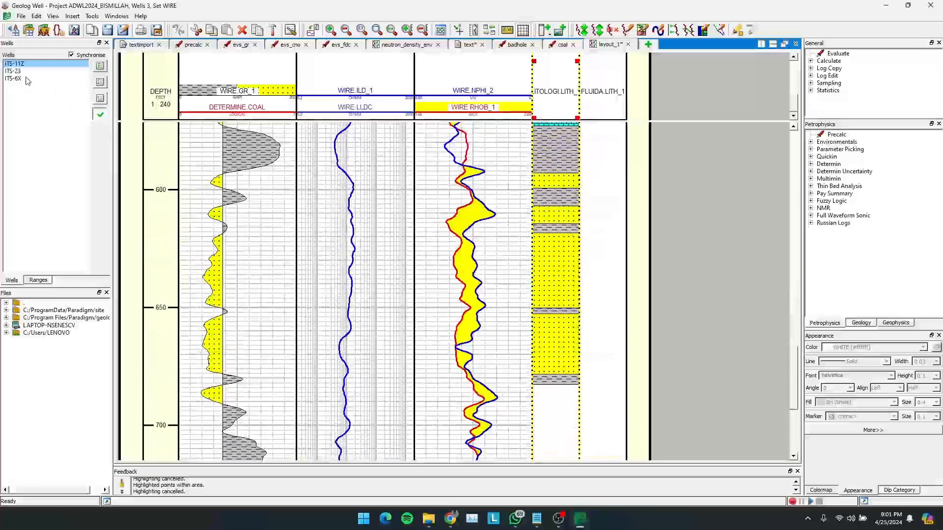
pyautogui.click(20, 72)
pyautogui.click(20, 79)
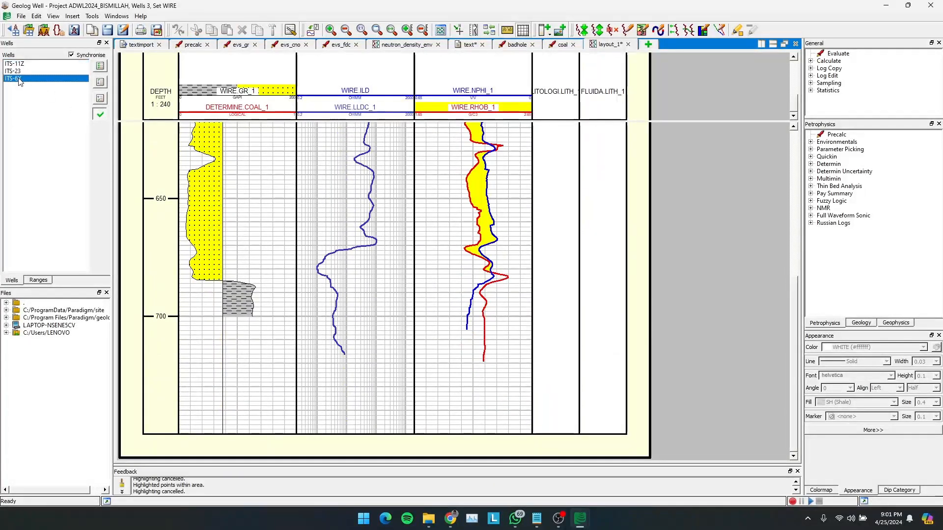
pyautogui.click(23, 65)
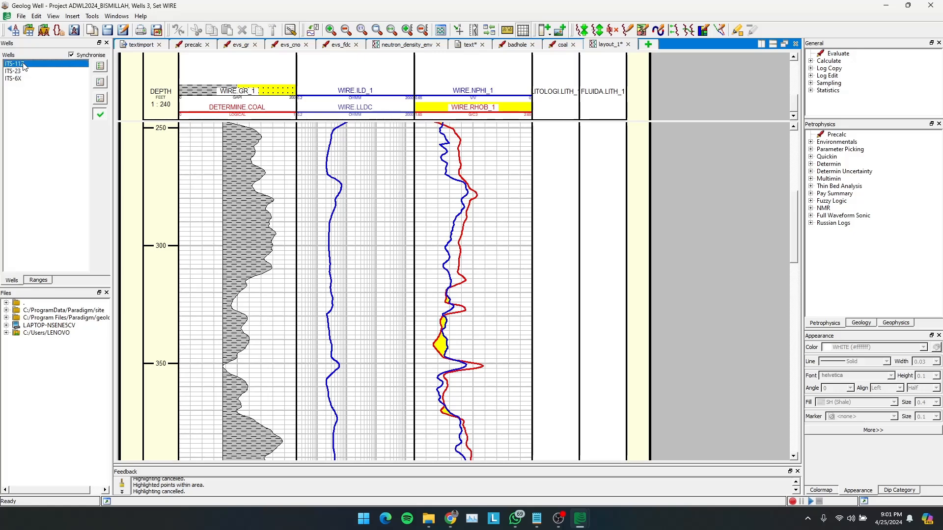
# - Examine well ITS-11Z's gamma ray, resistivity and neutron-density curves against the LITOLOGI track along the logged depth
pyautogui.scroll(-3, 360, 184)
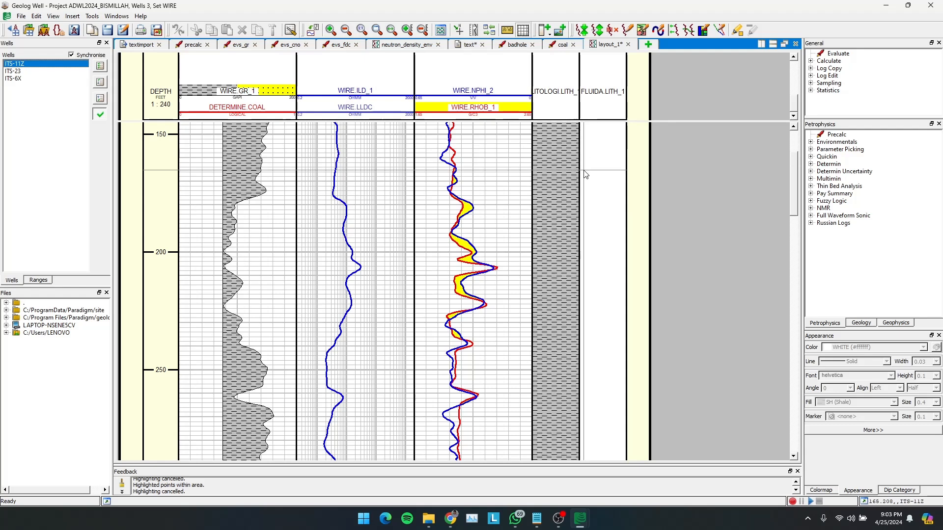
pyautogui.scroll(-6, 586, 174)
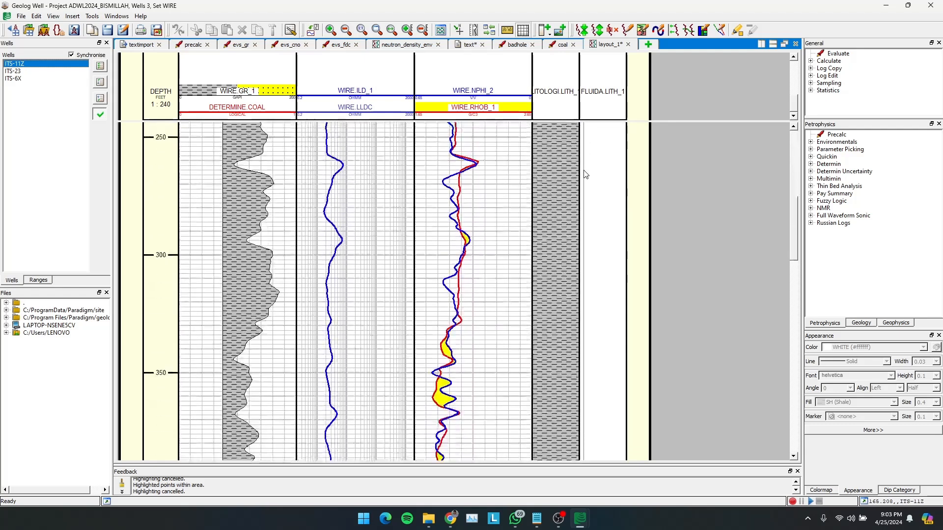
pyautogui.scroll(-4, 585, 175)
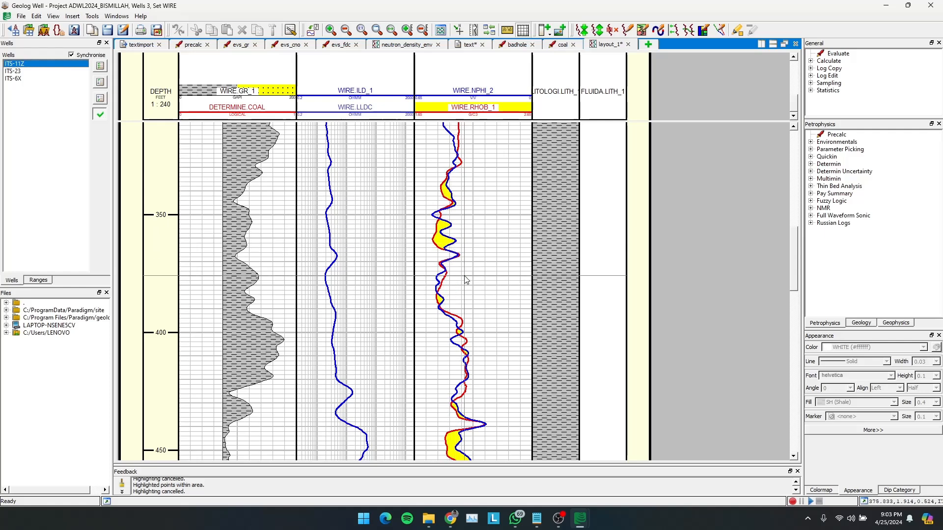
pyautogui.scroll(-15, 466, 279)
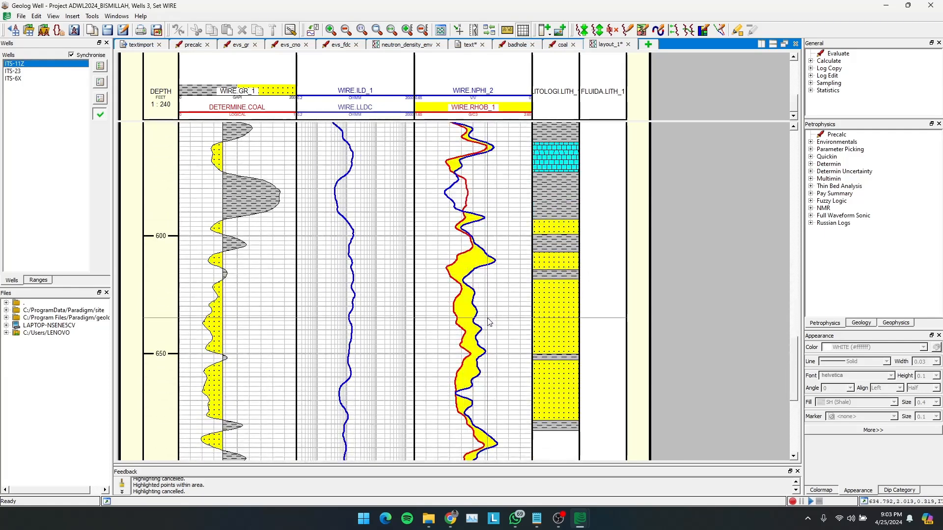
pyautogui.scroll(6, 503, 323)
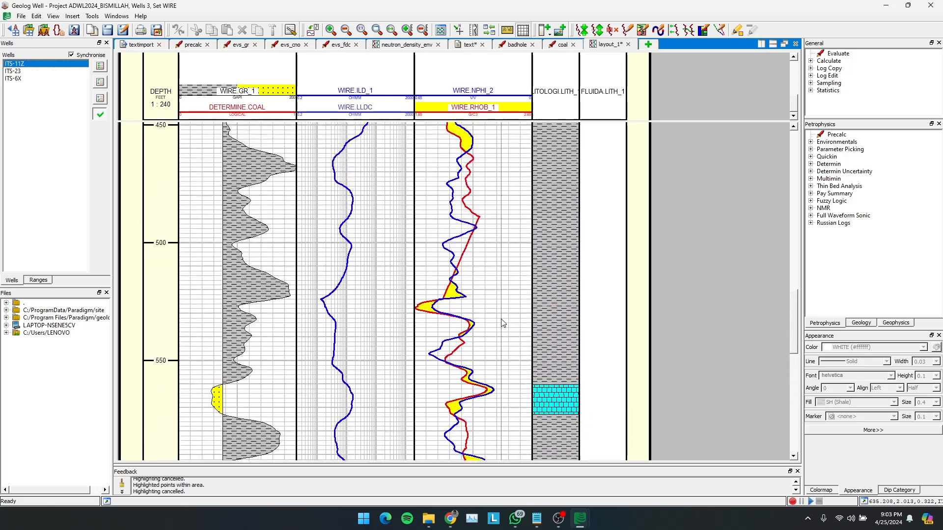
pyautogui.scroll(4, 503, 322)
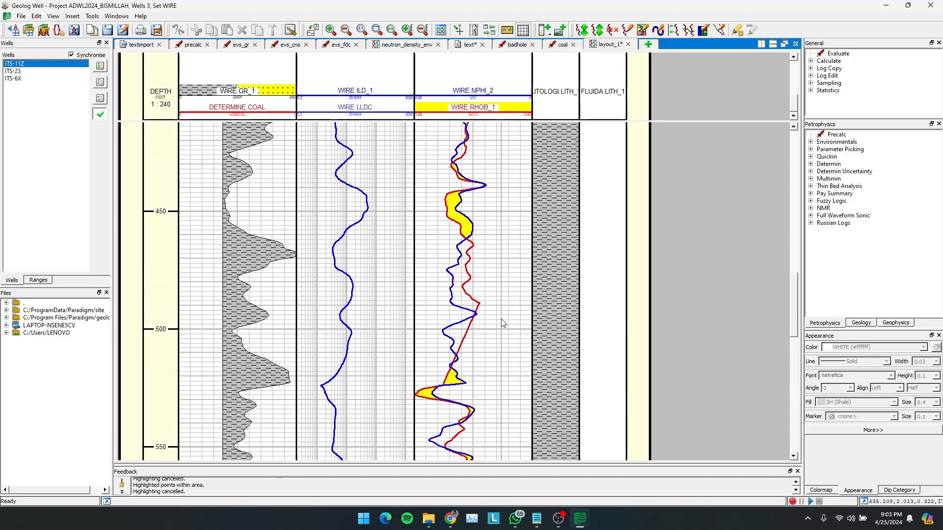
pyautogui.scroll(3, 503, 322)
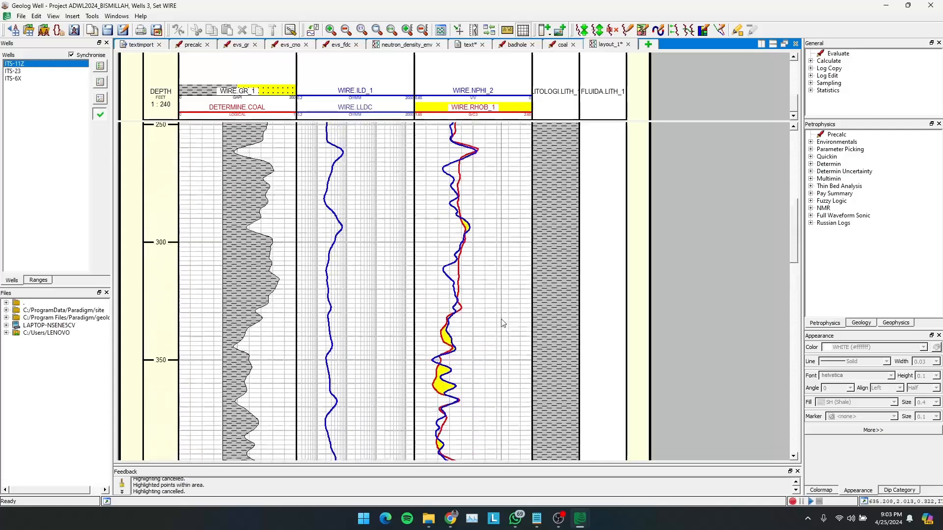
pyautogui.scroll(-9, 503, 322)
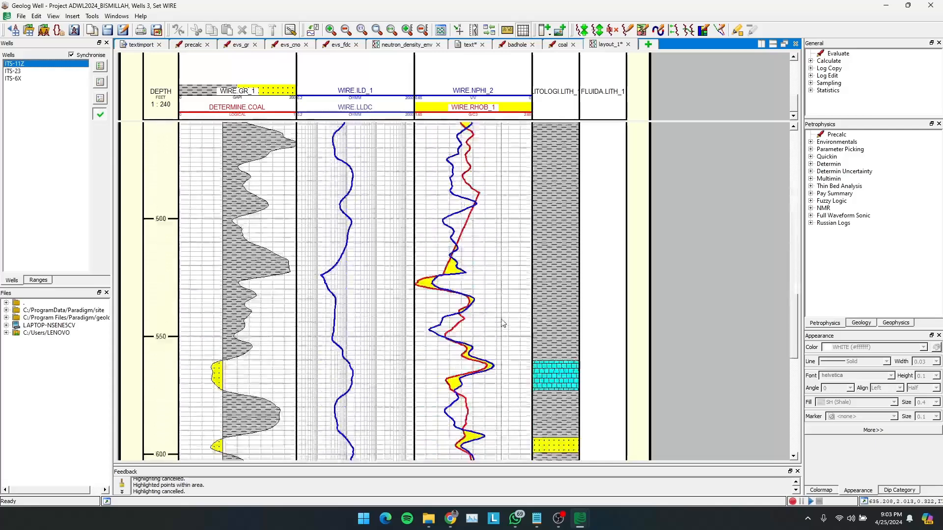
pyautogui.scroll(3, 502, 323)
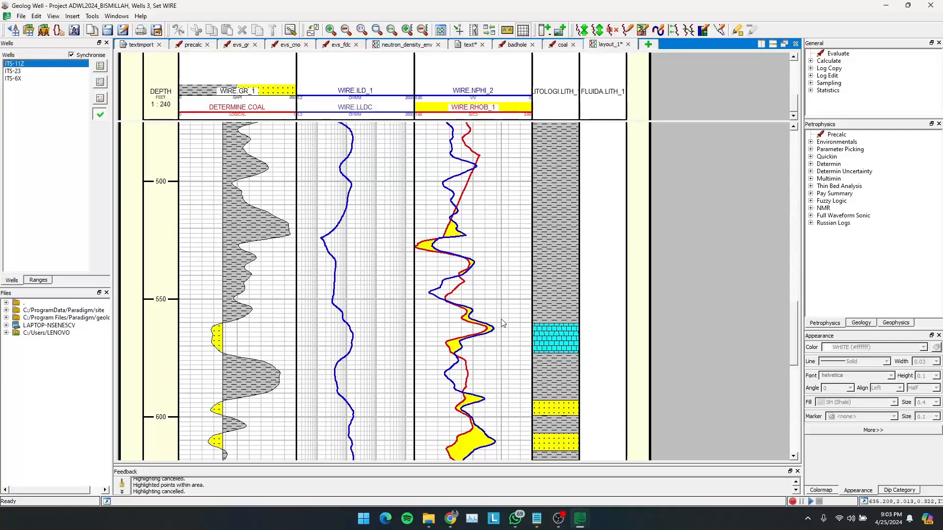
pyautogui.scroll(-1, 503, 323)
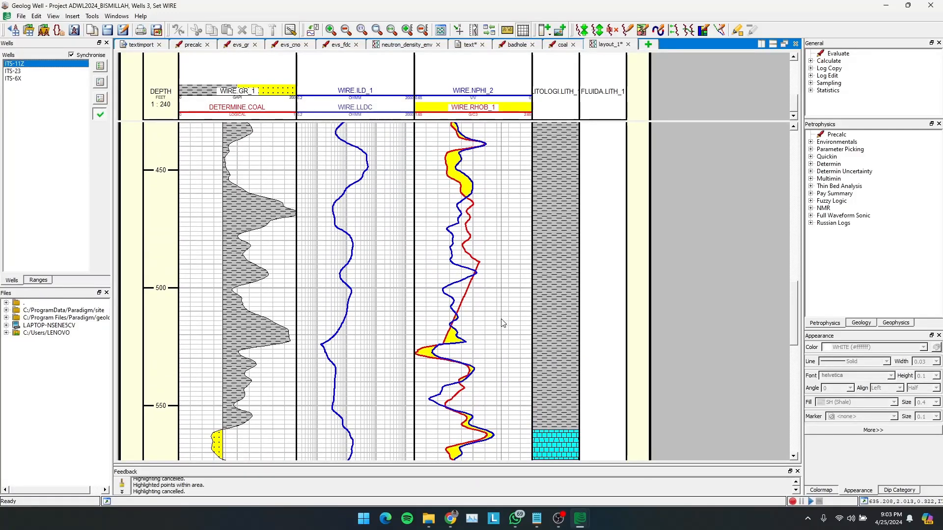
pyautogui.scroll(-4, 502, 323)
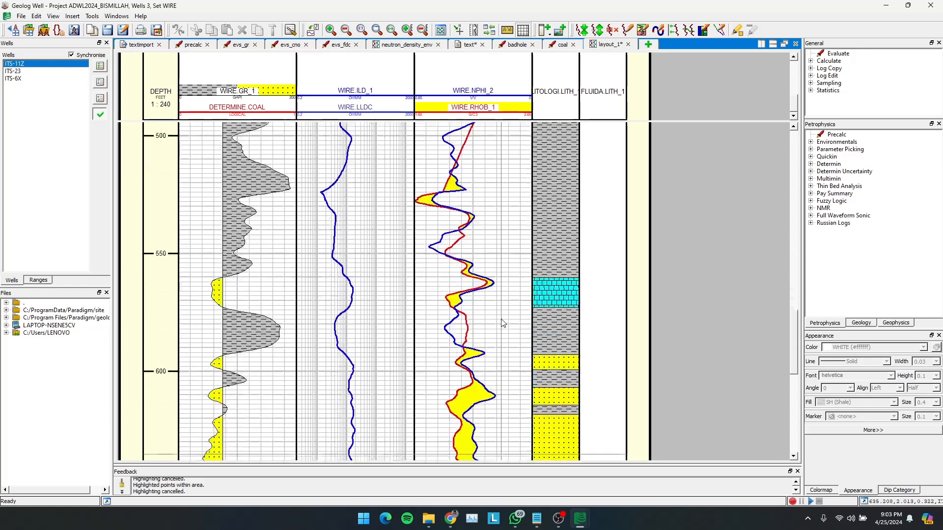
pyautogui.scroll(-1, 503, 322)
pyautogui.scroll(1, 503, 322)
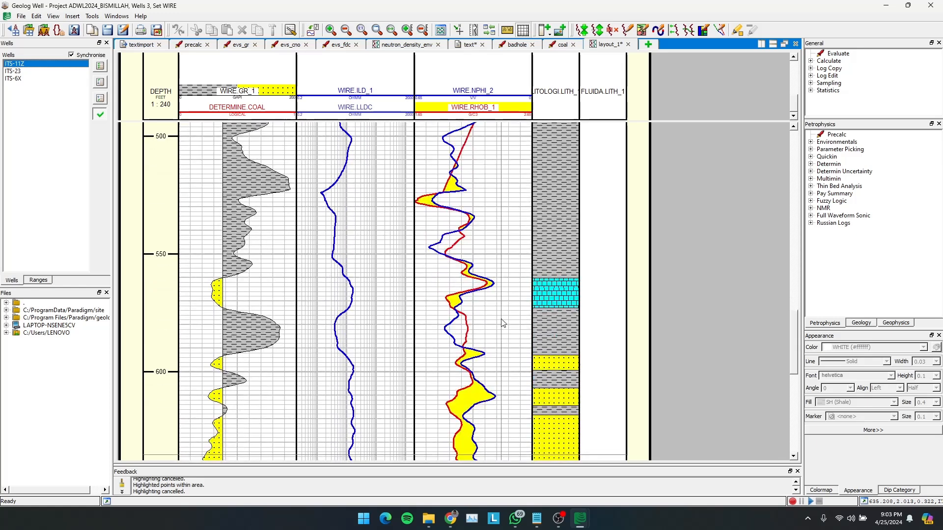
pyautogui.scroll(20, 503, 322)
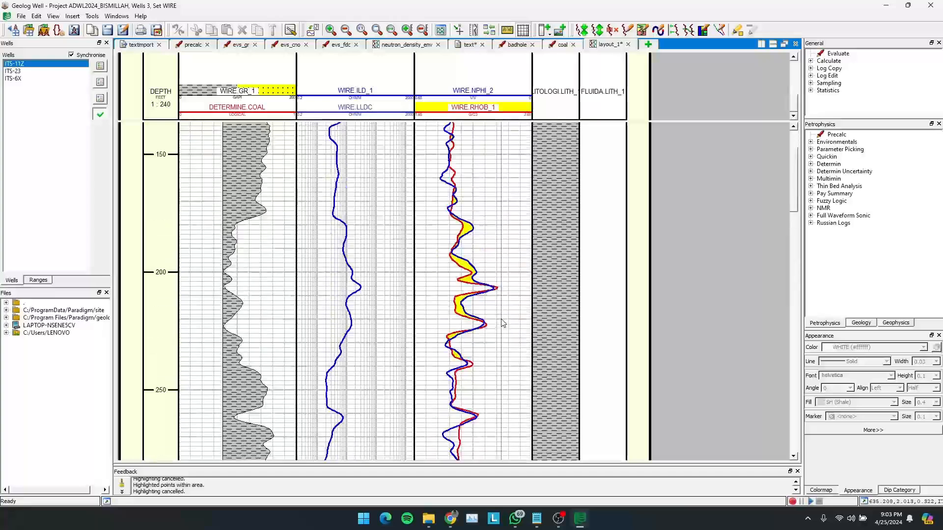
pyautogui.scroll(2, 503, 323)
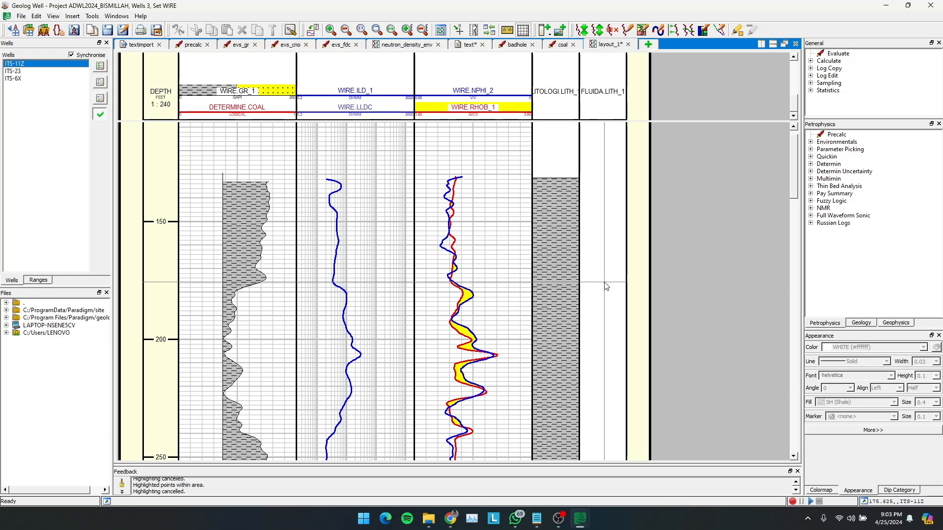
# - Start pick editing on the FLUIDA track and add picks at about 168, 171, 175 and 190 ft
pyautogui.rightClick(597, 178)
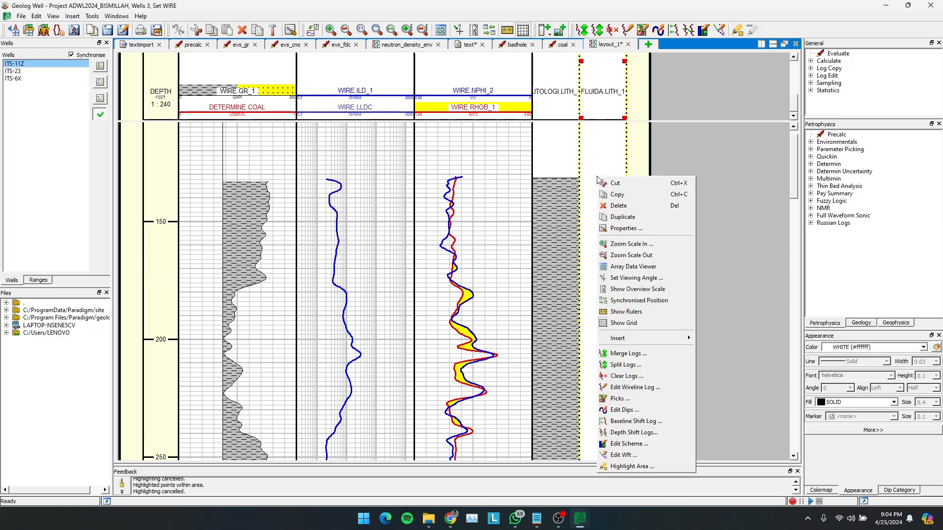
pyautogui.click(636, 403)
pyautogui.moveTo(483, 167); pyautogui.dragTo(172, 208)
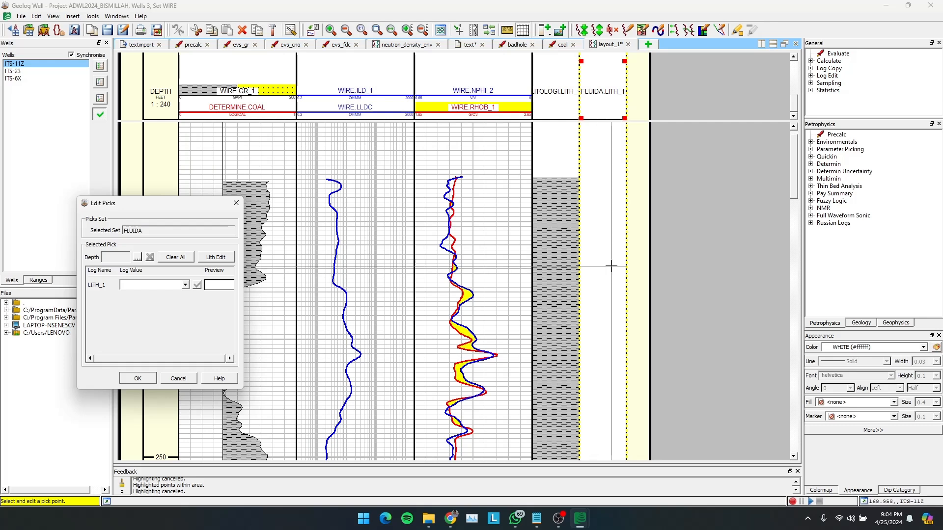
pyautogui.click(611, 271)
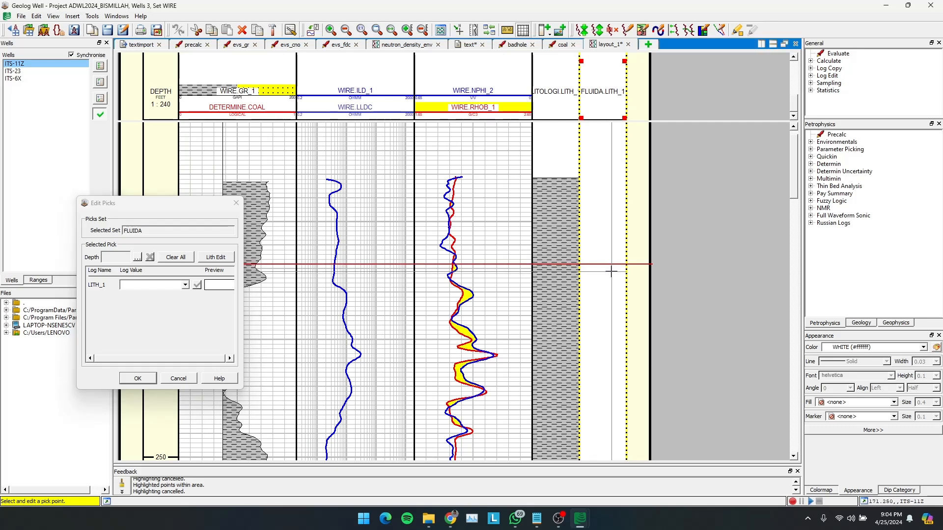
pyautogui.click(610, 280)
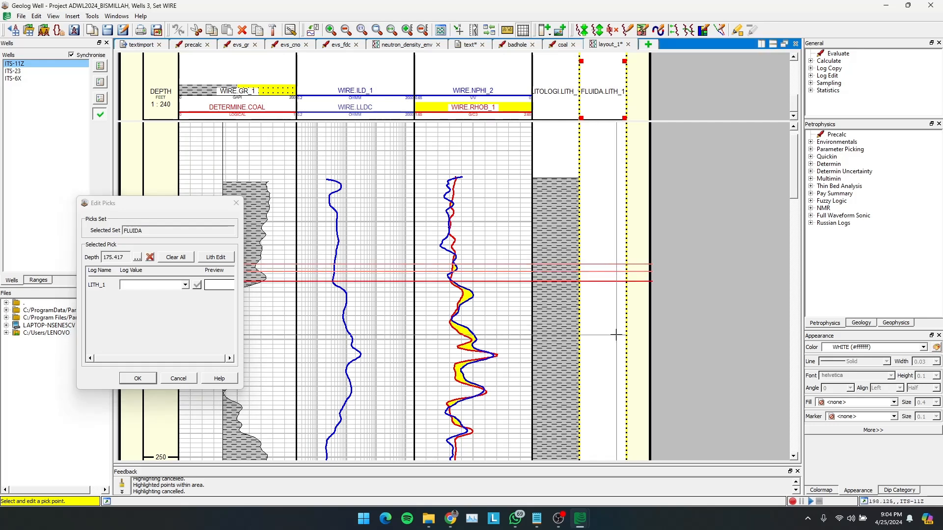
pyautogui.click(617, 314)
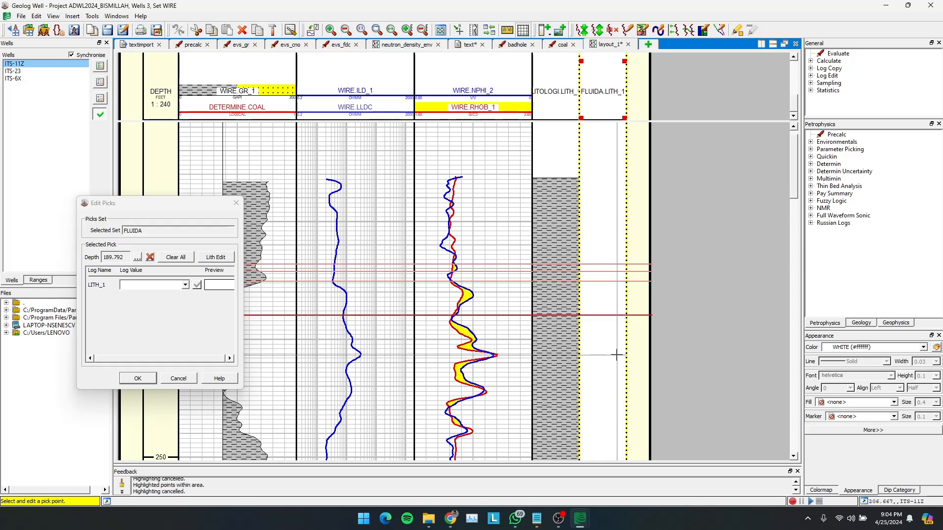
# - Add FLUIDA picks at about 206, 208, 220, 225 and 229 ft
pyautogui.click(617, 352)
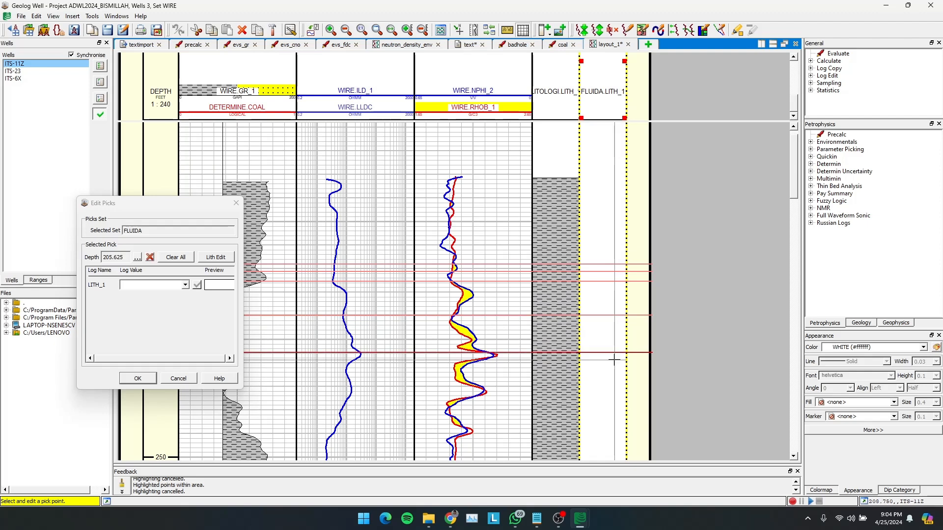
pyautogui.moveTo(613, 359); pyautogui.dragTo(613, 387)
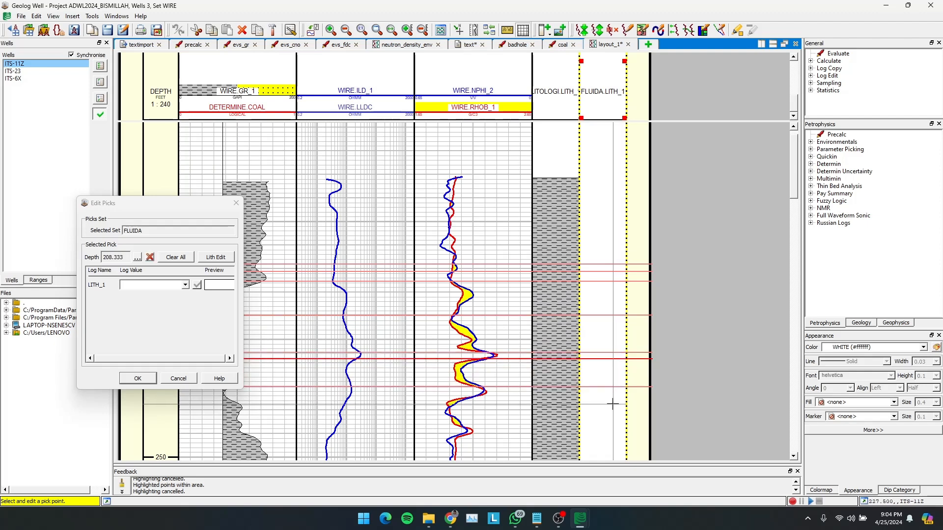
pyautogui.click(614, 399)
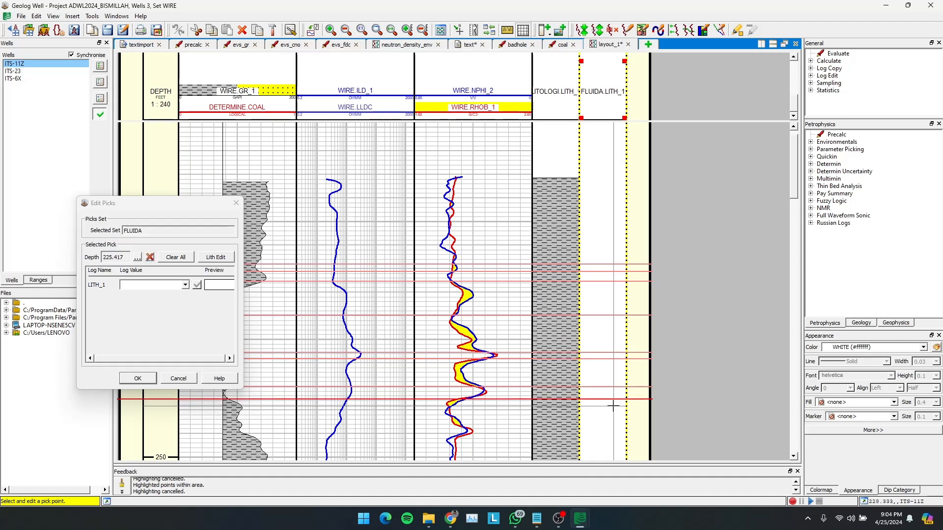
pyautogui.click(613, 407)
pyautogui.scroll(-5, 613, 408)
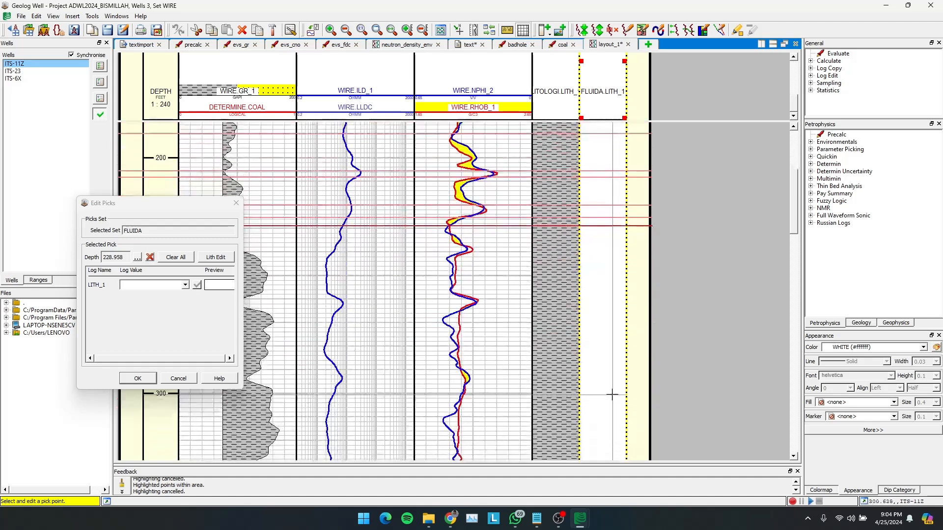
# - Add FLUIDA picks for well ITS-11Z at about 290, 295, 331, 344, 352 and 365 ft
pyautogui.click(607, 370)
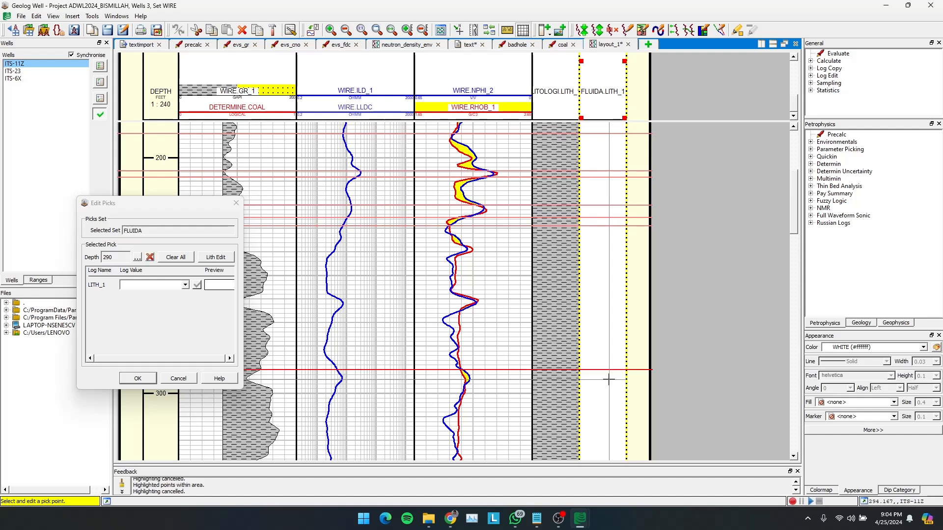
pyautogui.click(608, 382)
pyautogui.scroll(-4, 609, 383)
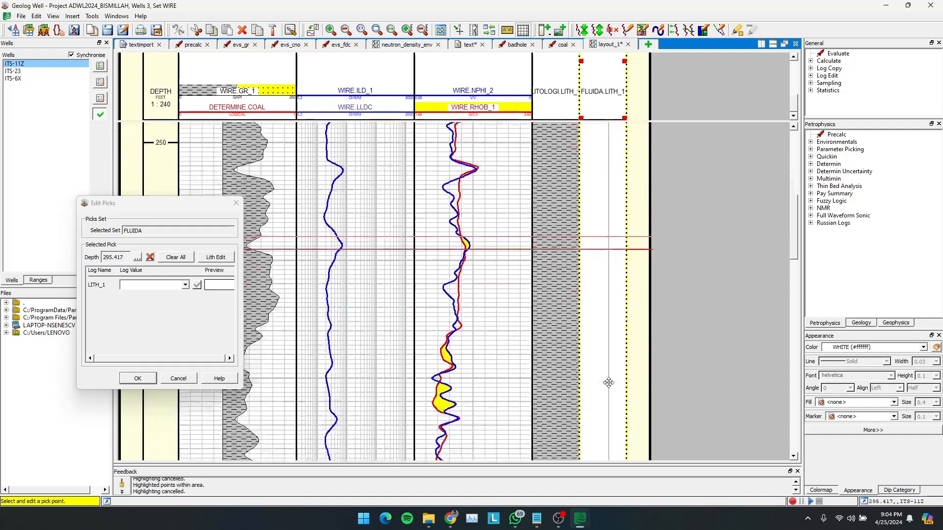
pyautogui.click(610, 332)
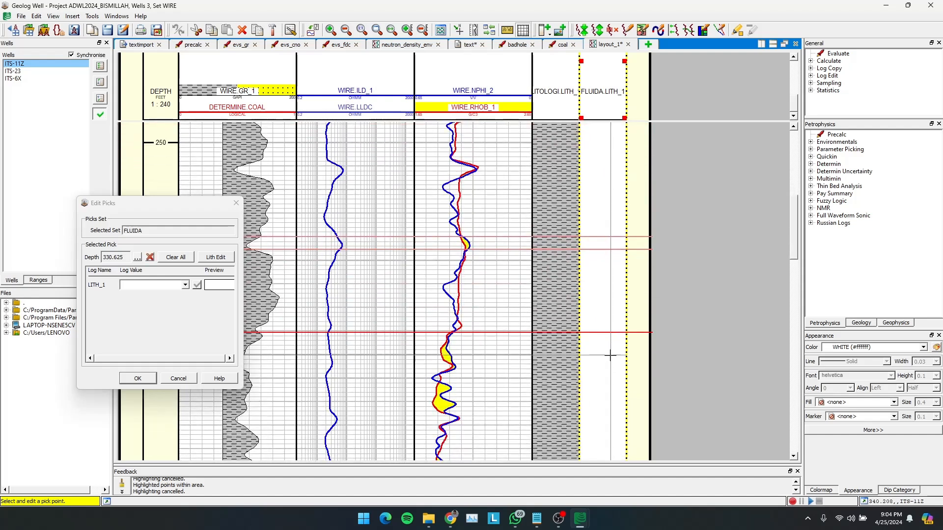
pyautogui.click(609, 364)
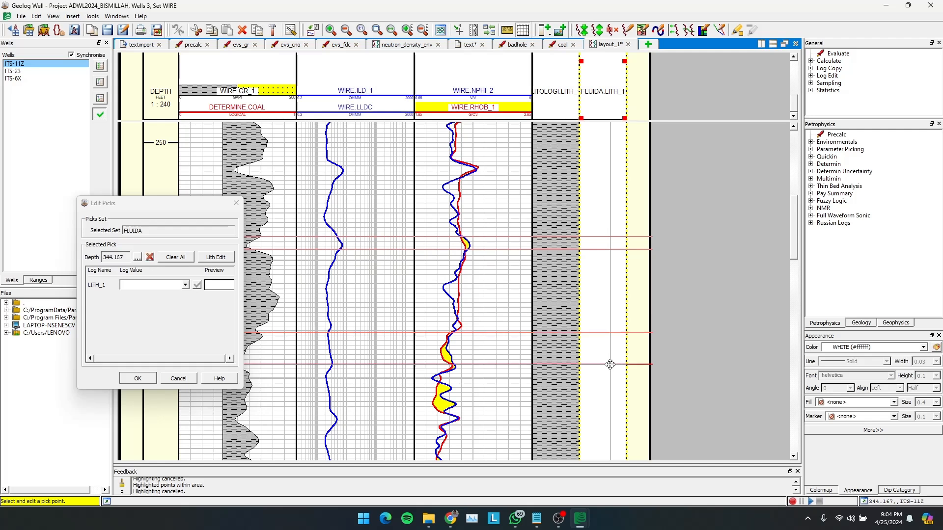
pyautogui.click(609, 384)
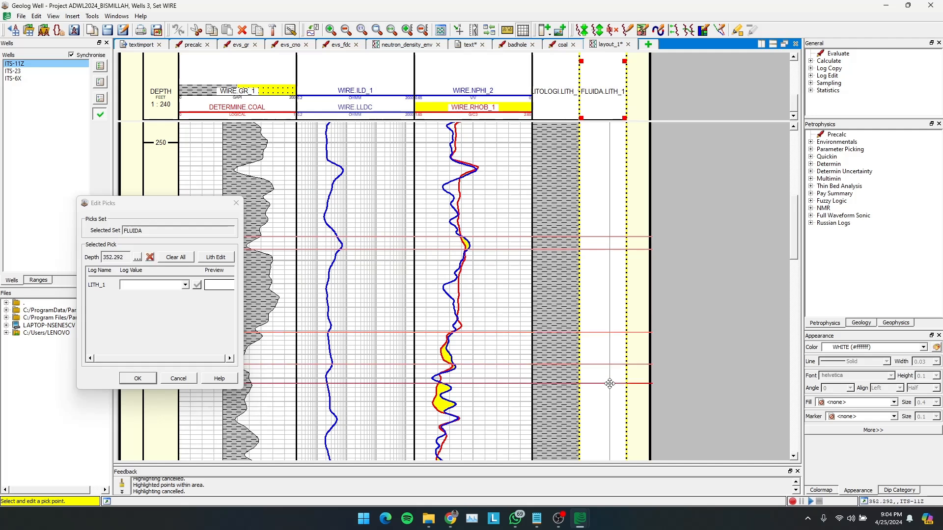
pyautogui.click(609, 413)
# - Add deeper FLUIDA picks at about 442, 461, 590 and 666 ft
pyautogui.scroll(-5, 610, 413)
pyautogui.scroll(1, 609, 413)
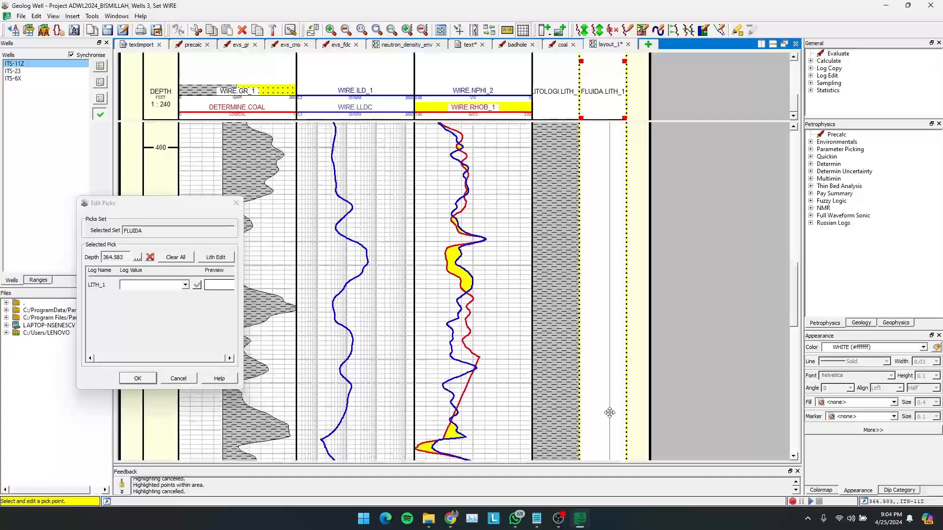
pyautogui.click(607, 319)
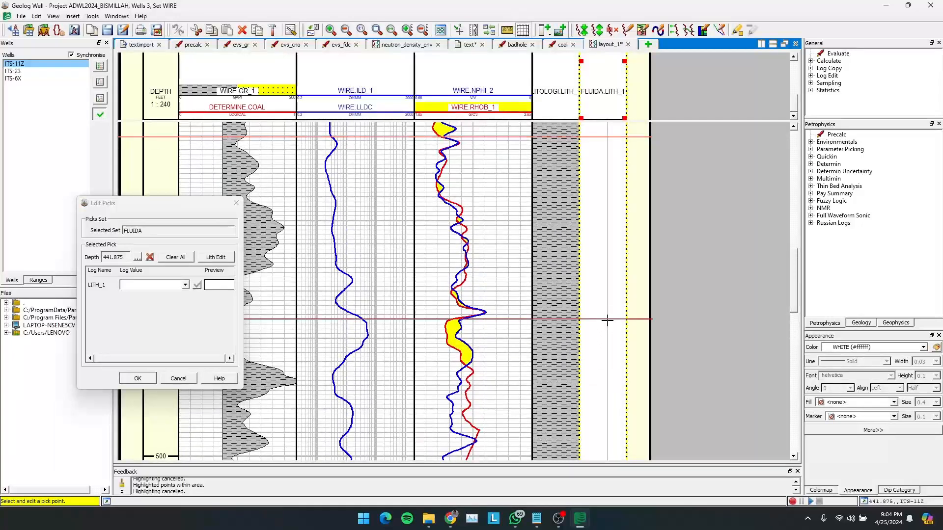
pyautogui.click(606, 364)
pyautogui.scroll(-6, 606, 365)
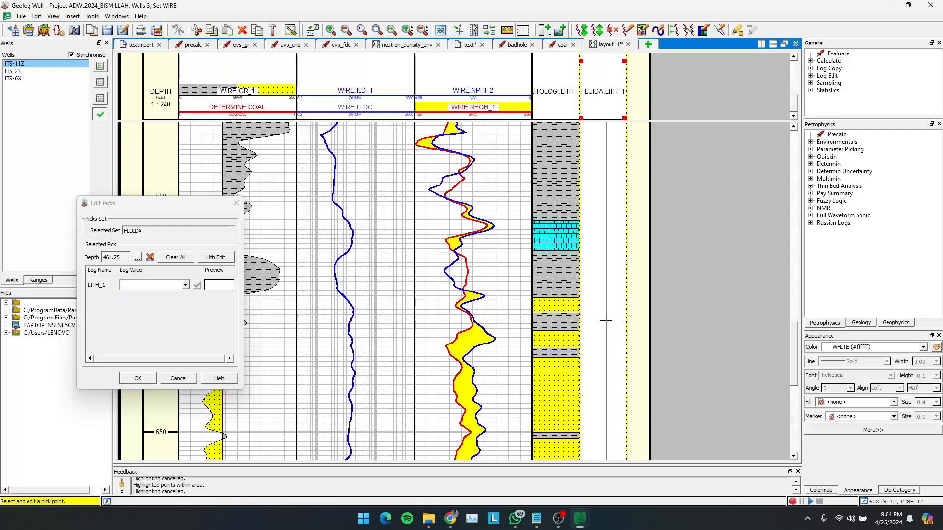
pyautogui.click(606, 290)
pyautogui.scroll(-3, 612, 365)
pyautogui.scroll(-2, 611, 364)
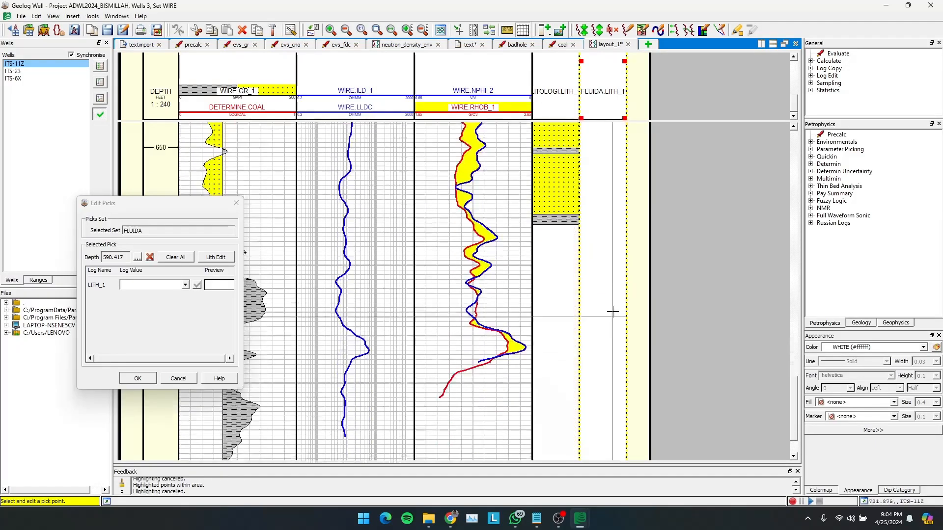
pyautogui.click(613, 186)
# - Assign OIL to the FLUIDA interval starting at the pick at about 168 ft
pyautogui.scroll(20, 614, 185)
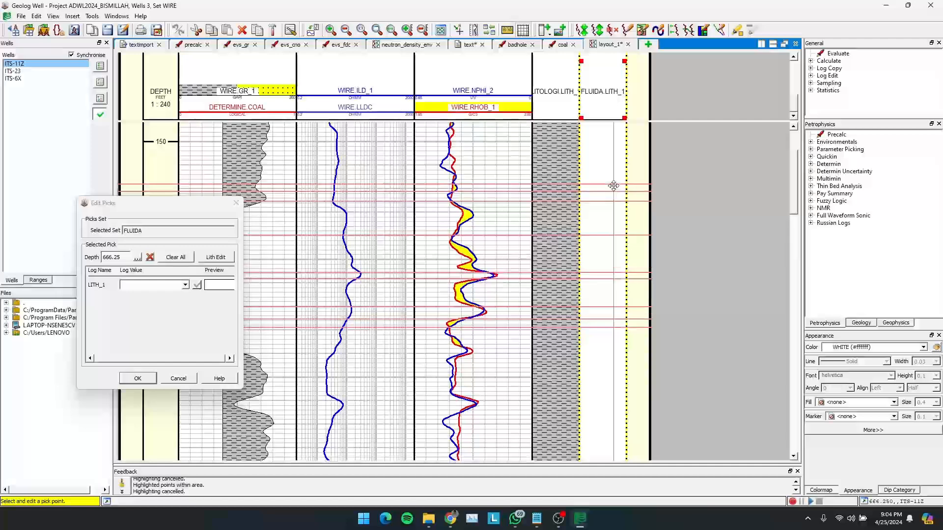
pyautogui.click(598, 267)
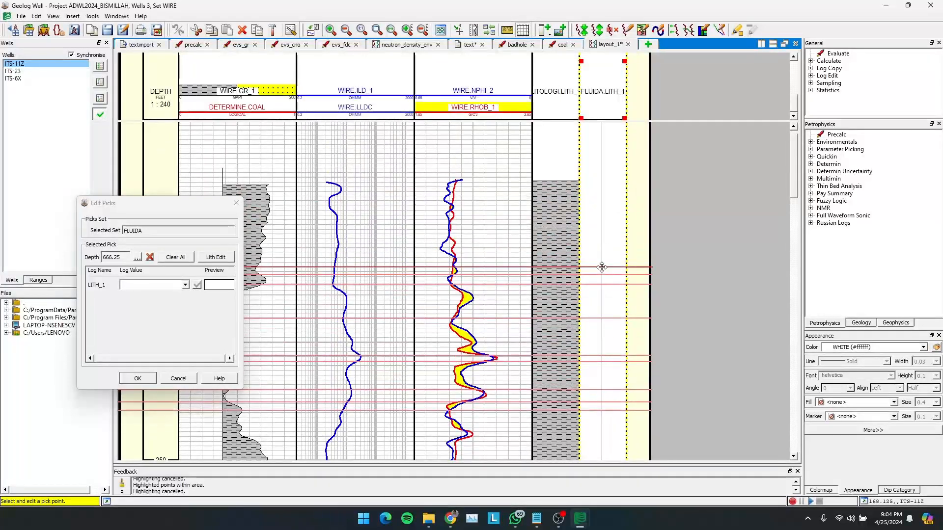
pyautogui.click(153, 285)
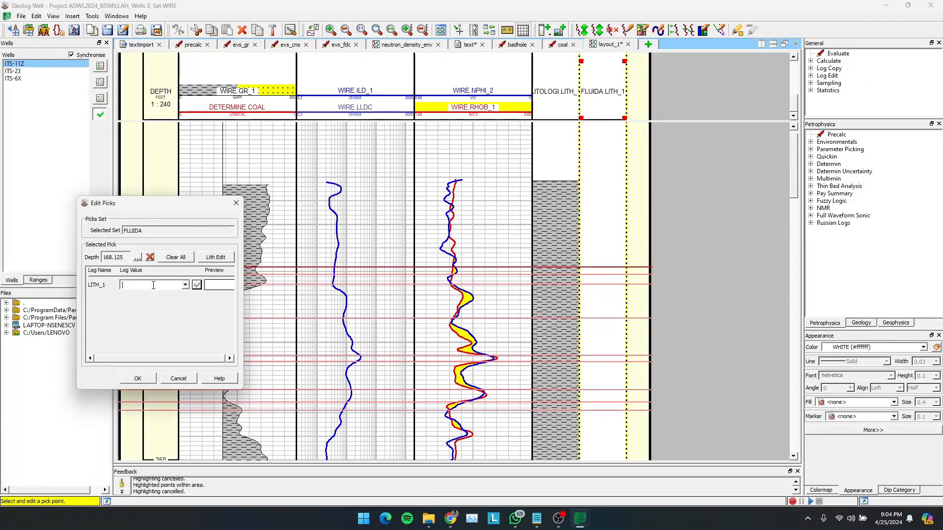
pyautogui.write('OIL')
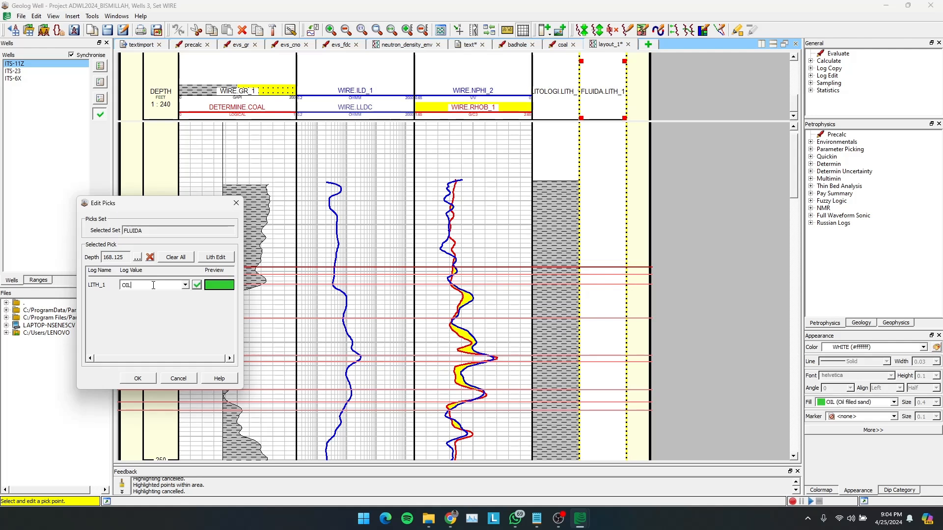
pyautogui.click(196, 285)
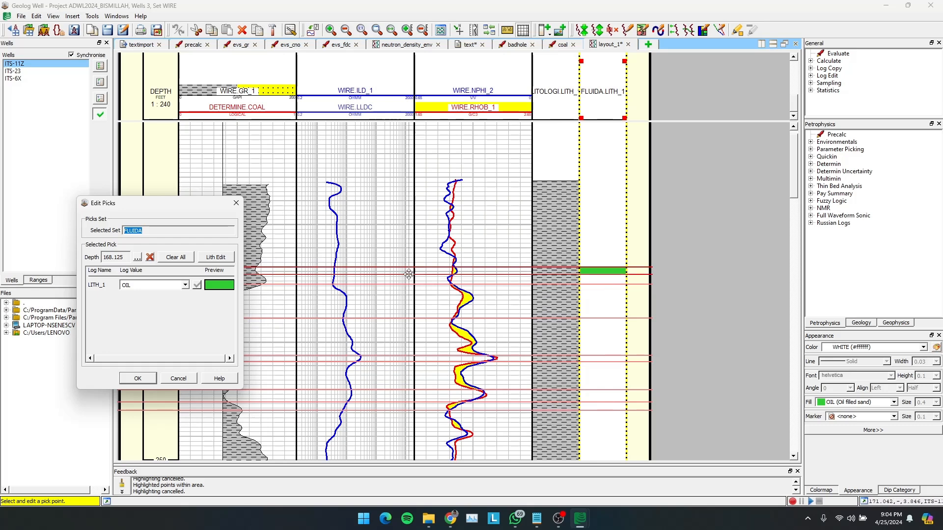
# - Set the fluid of the FLUIDA pick at about 168 ft to WATER
pyautogui.doubleClick(166, 284)
pyautogui.write('W')
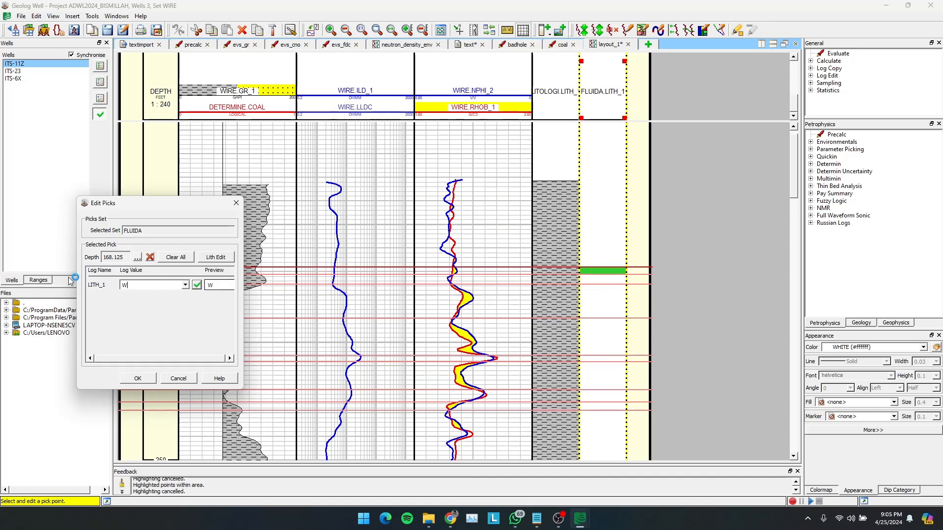
pyautogui.write('ATER')
pyautogui.press('Return')
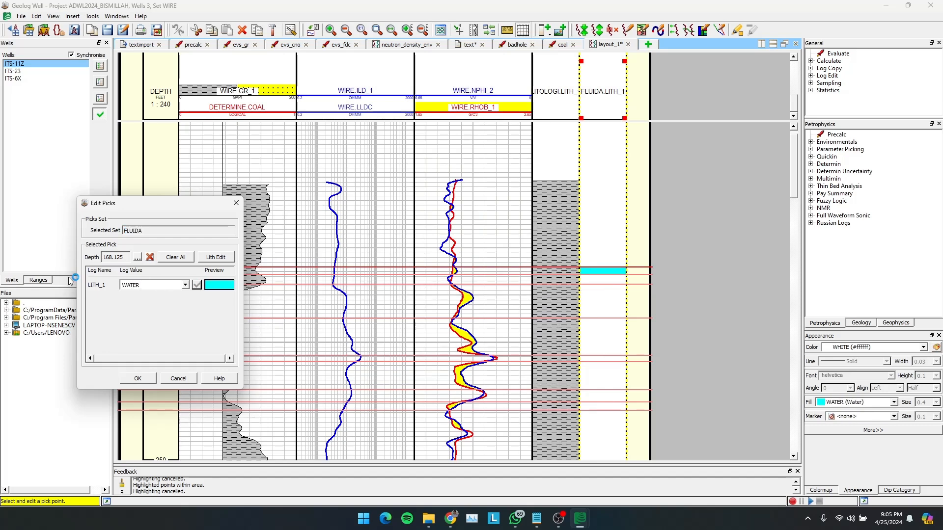
# - Assign OIL to the FLUIDA interval starting at the pick at about 175 ft
pyautogui.click(595, 286)
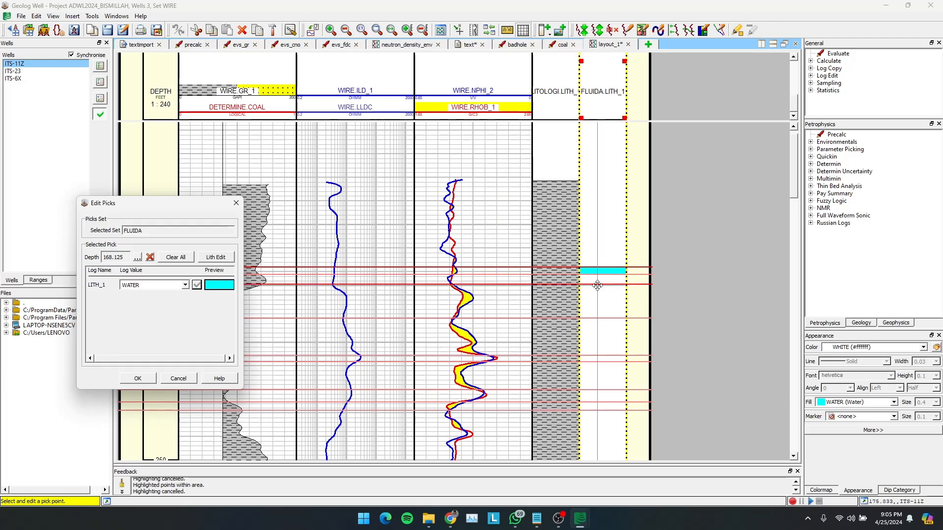
pyautogui.click(129, 286)
pyautogui.write('OIL')
pyautogui.press('Return')
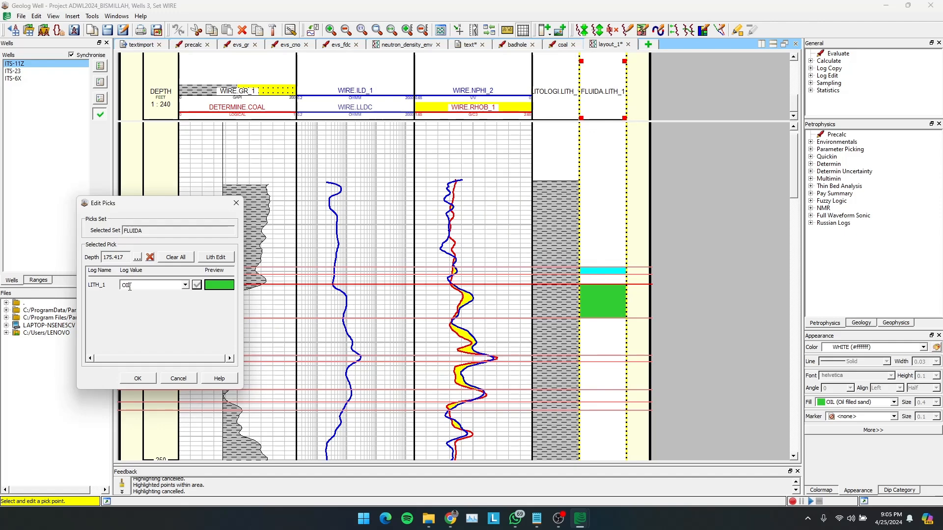
# - Assign GAS to the FLUIDA interval starting at the pick at about 590 ft and finish editing the picks
pyautogui.scroll(-15, 604, 261)
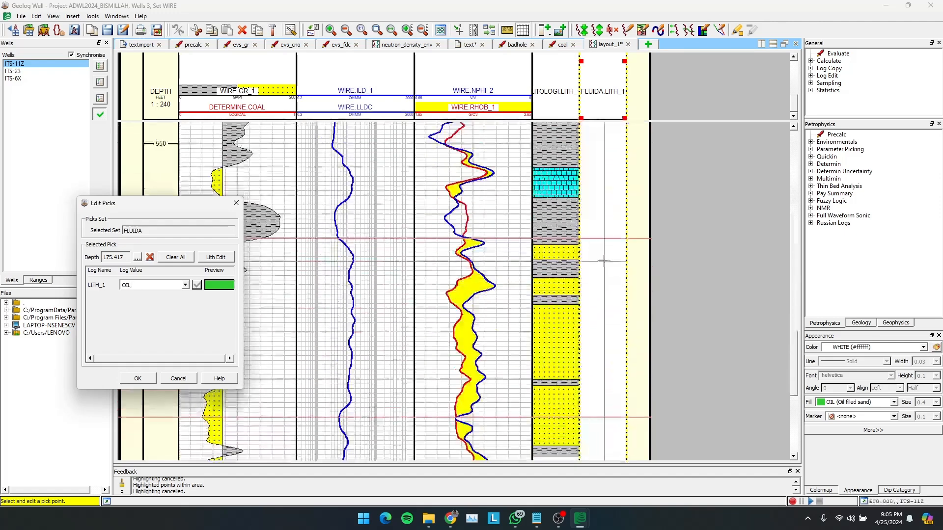
pyautogui.click(605, 238)
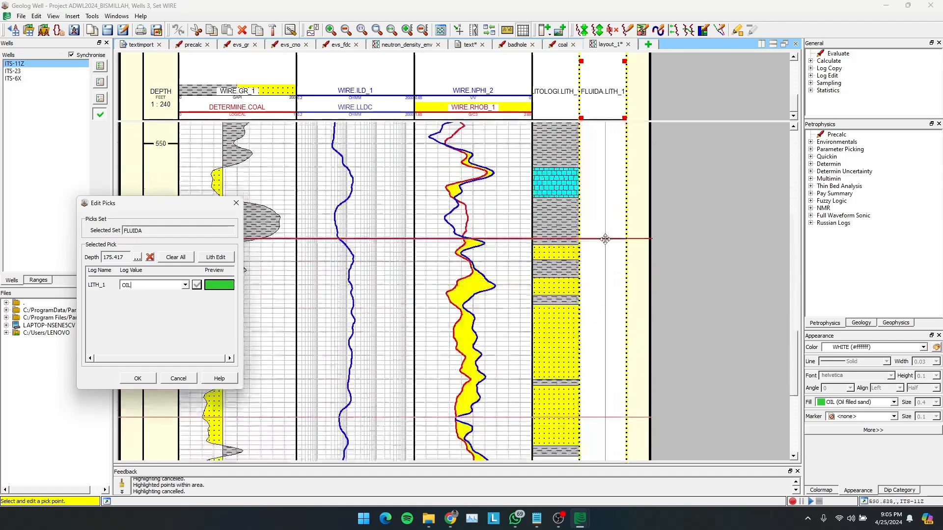
pyautogui.click(137, 285)
pyautogui.write('GAS')
pyautogui.press('Return')
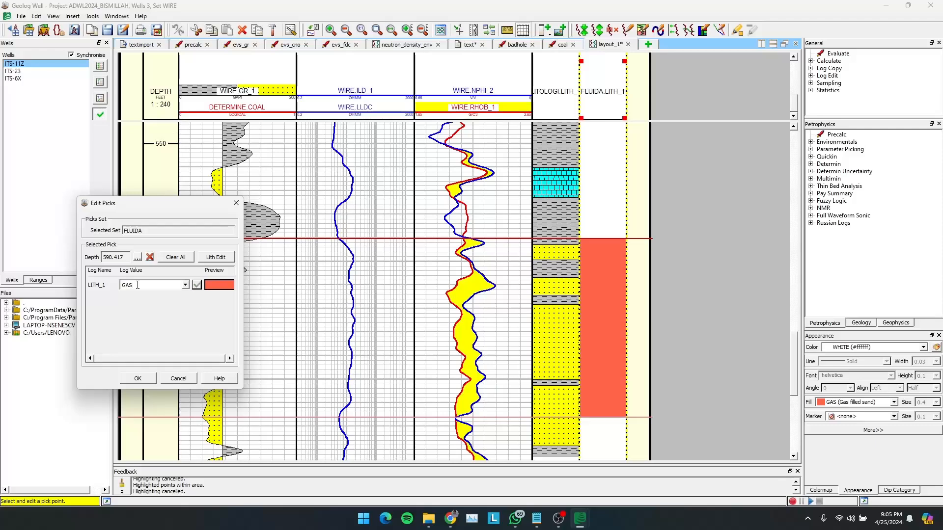
pyautogui.click(138, 379)
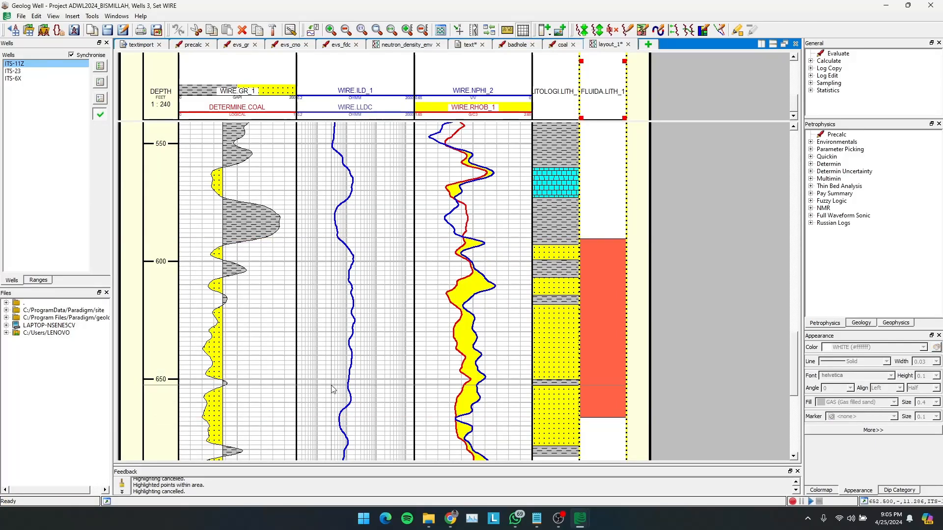
# - Examine the WATER, OIL and GAS intervals on the FLUIDA track against the log curves along well ITS-11Z
pyautogui.scroll(-5, 333, 389)
pyautogui.scroll(10, 333, 390)
pyautogui.scroll(10, 333, 389)
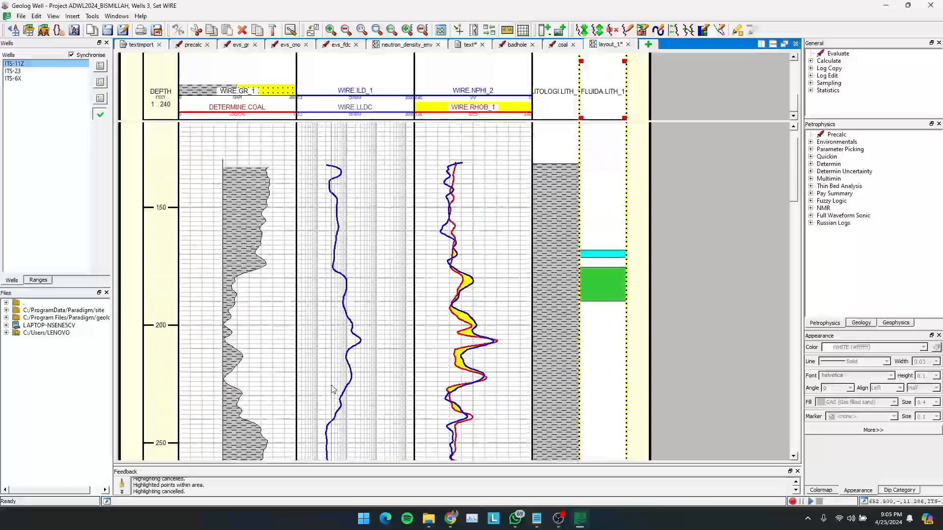
pyautogui.scroll(3, 333, 383)
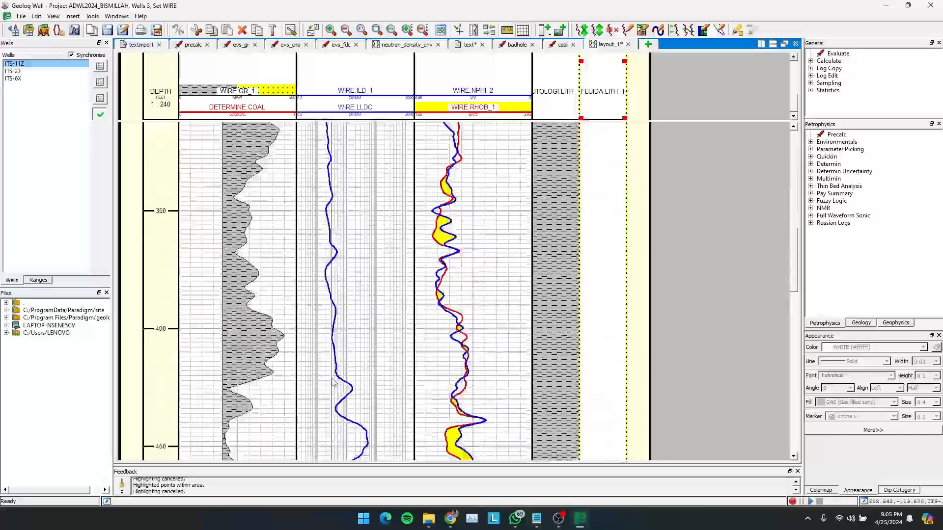
pyautogui.scroll(-13, 591, 329)
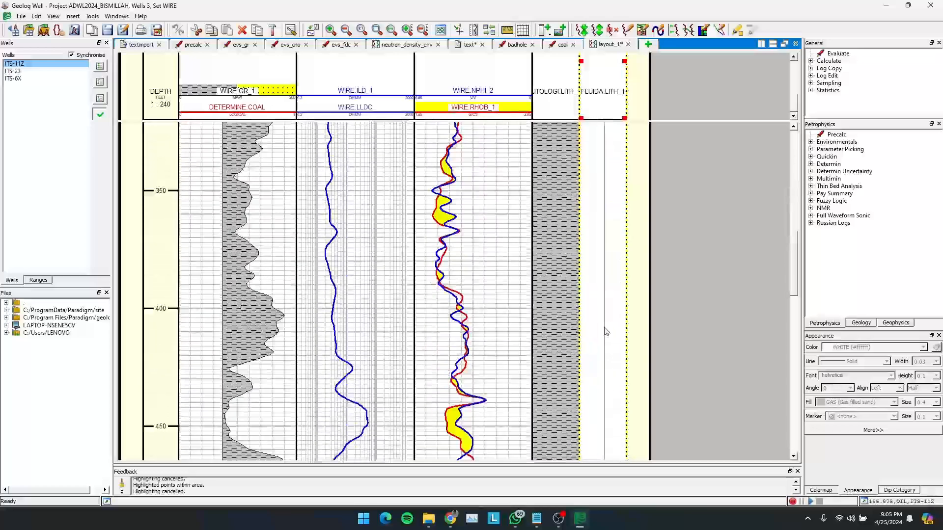
pyautogui.scroll(7, 604, 327)
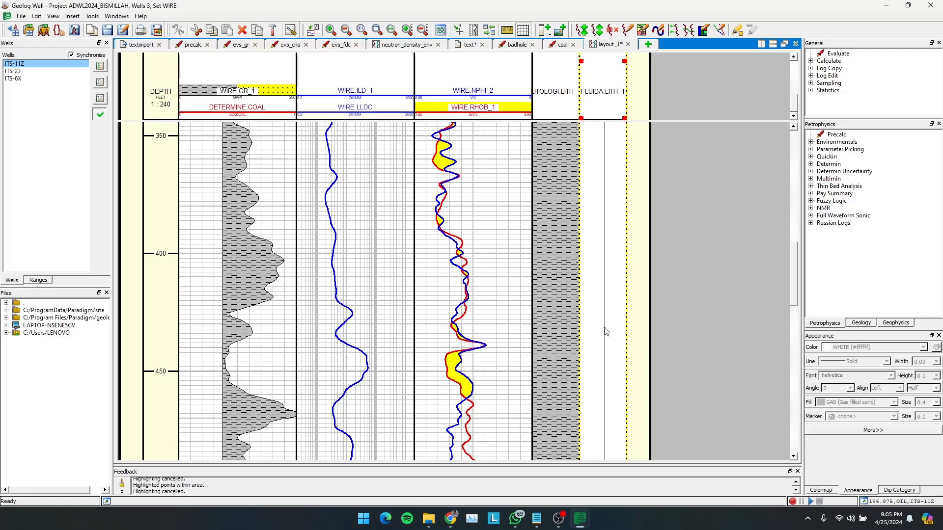
pyautogui.scroll(-10, 606, 331)
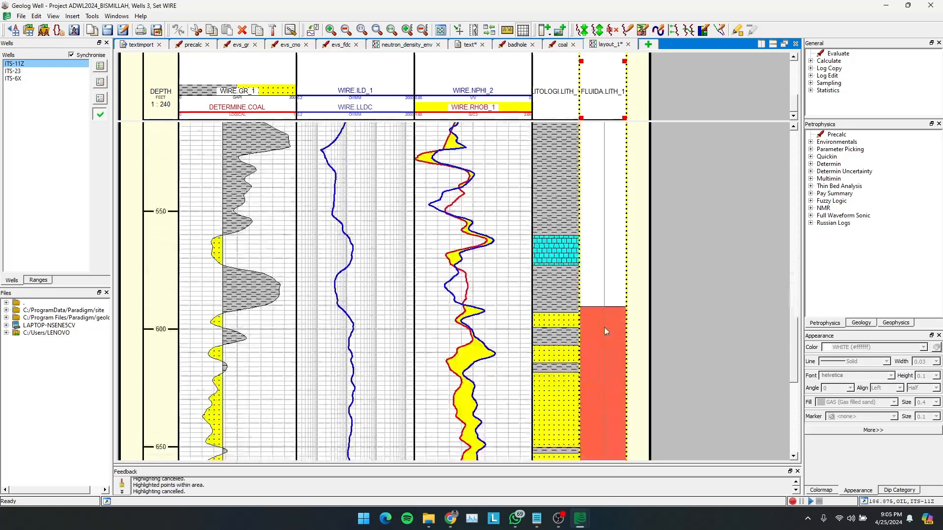
pyautogui.scroll(5, 607, 332)
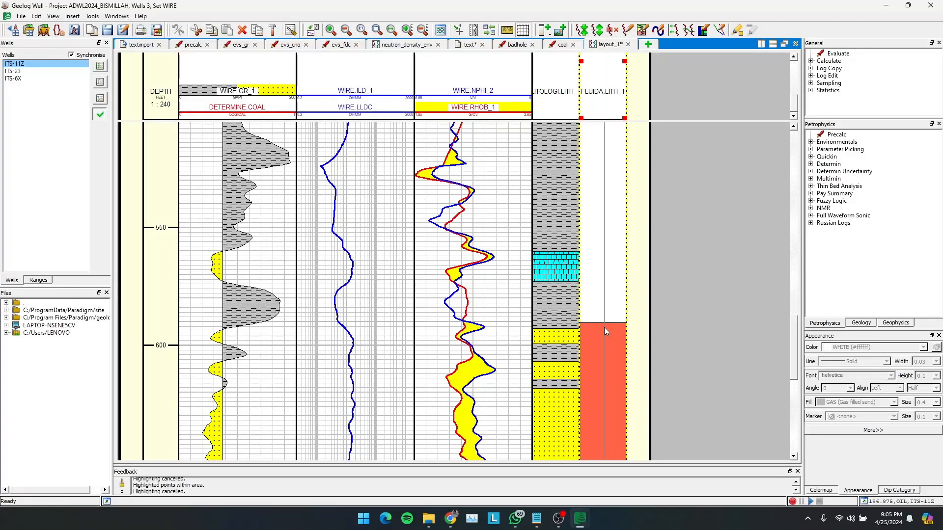
pyautogui.scroll(-5, 609, 324)
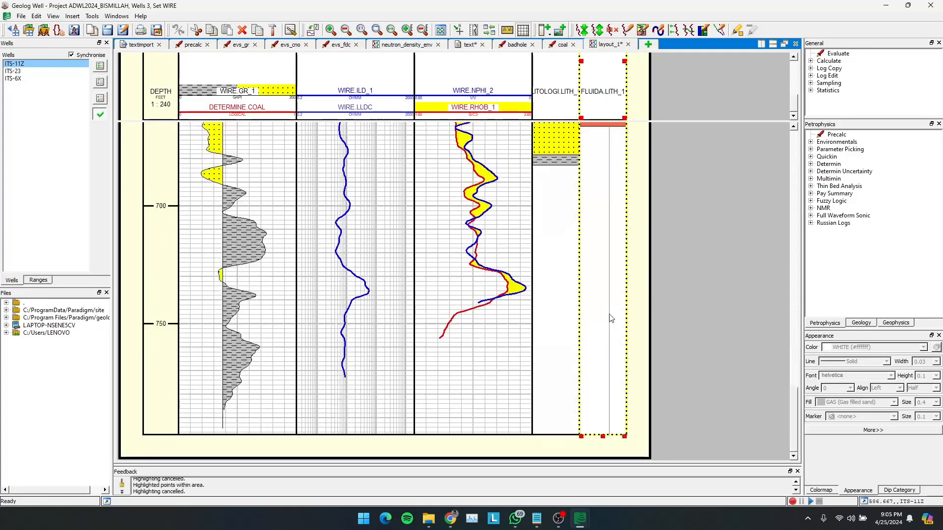
pyautogui.scroll(15, 611, 318)
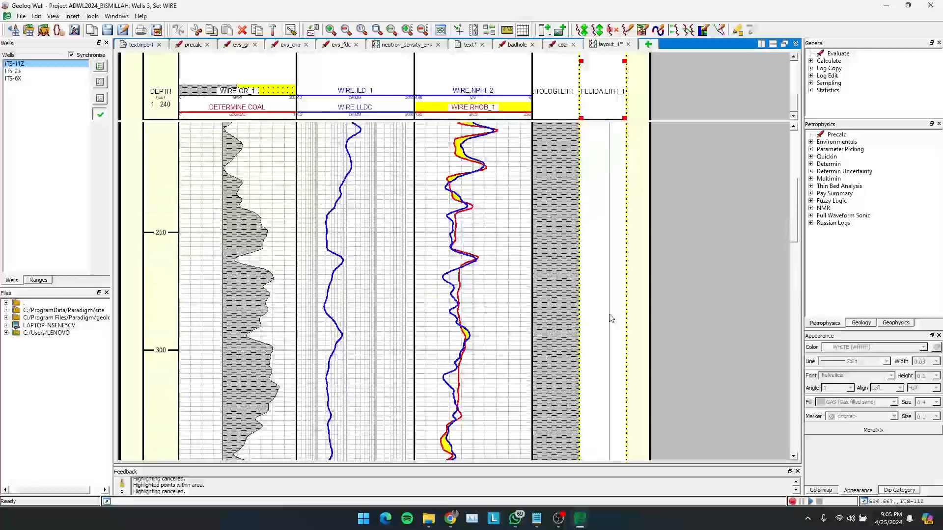
pyautogui.scroll(-12, 610, 318)
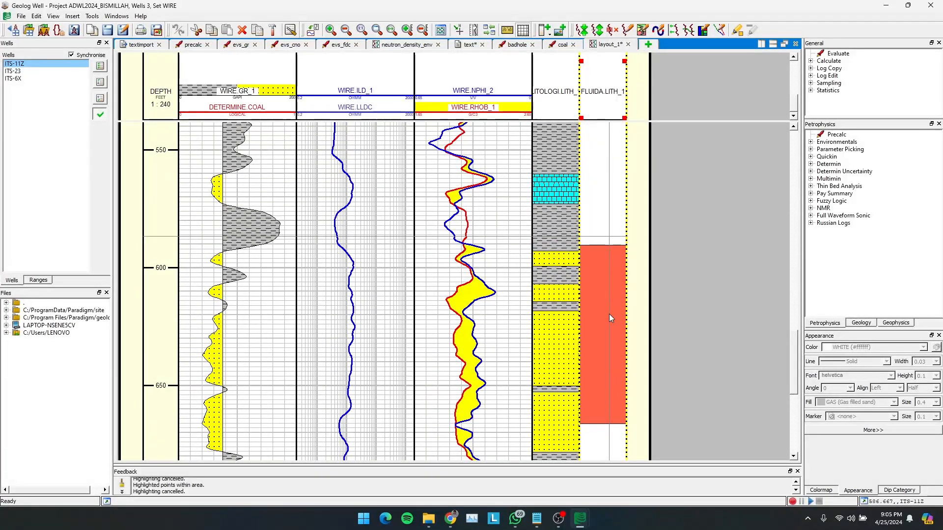
pyautogui.scroll(1, 609, 314)
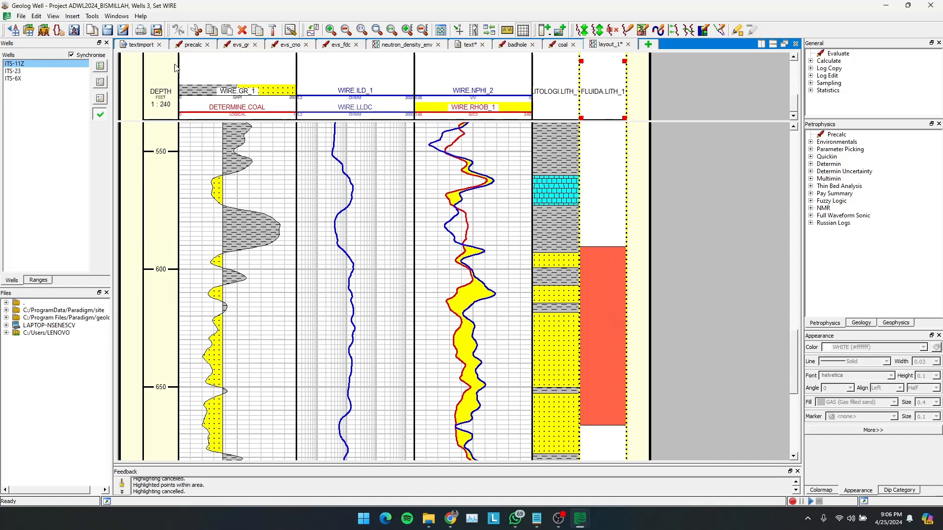
# - Save the well data with the new picks, leaving the layout file unsaved
pyautogui.click(108, 32)
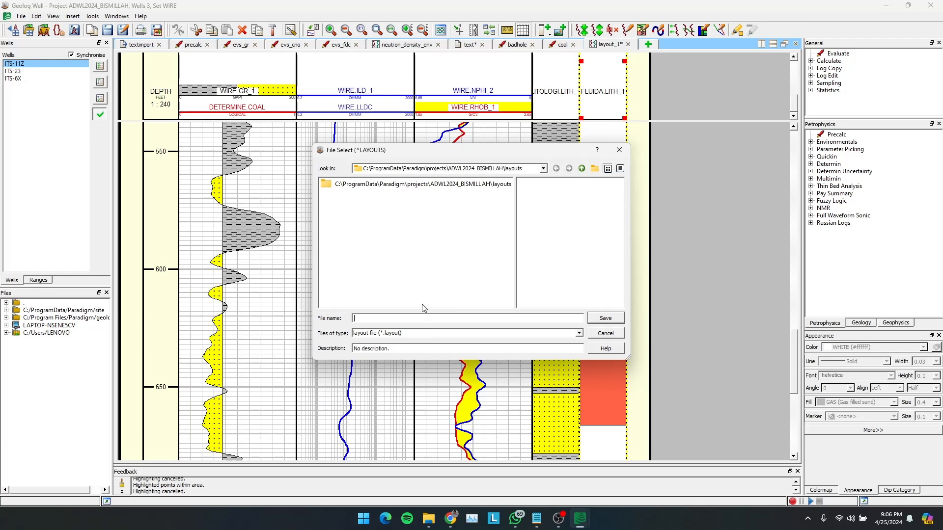
pyautogui.click(619, 149)
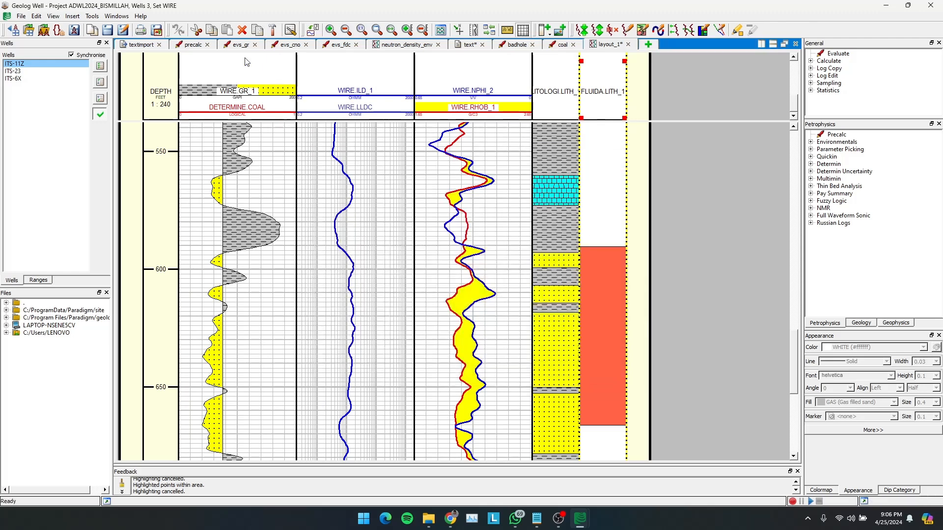
pyautogui.click(80, 33)
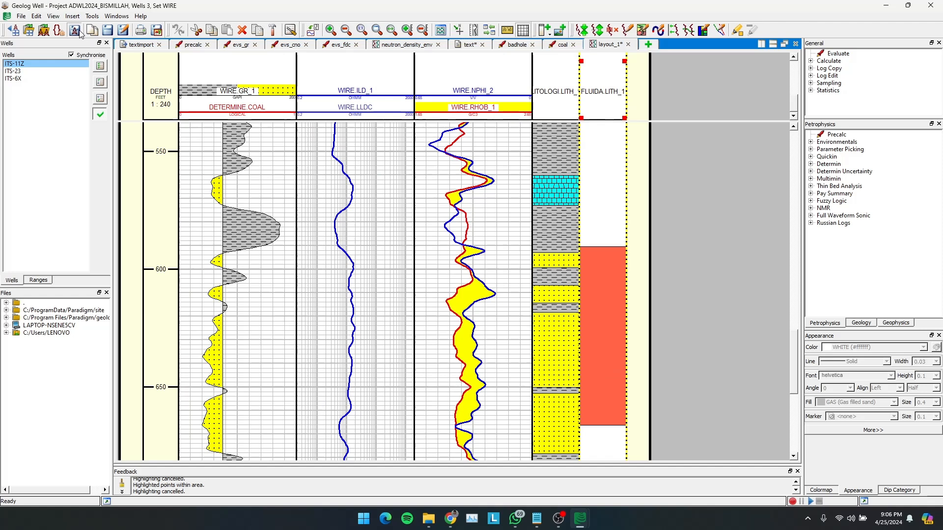
# - Save the log layout in the project's layouts folder under the name "25 APRIL ASIS"
pyautogui.click(110, 31)
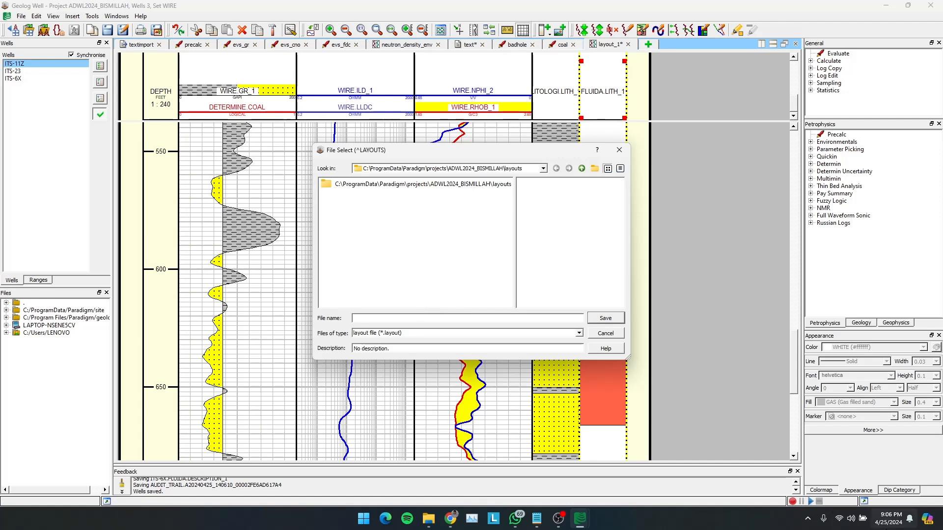
pyautogui.write('25 APRIL ')
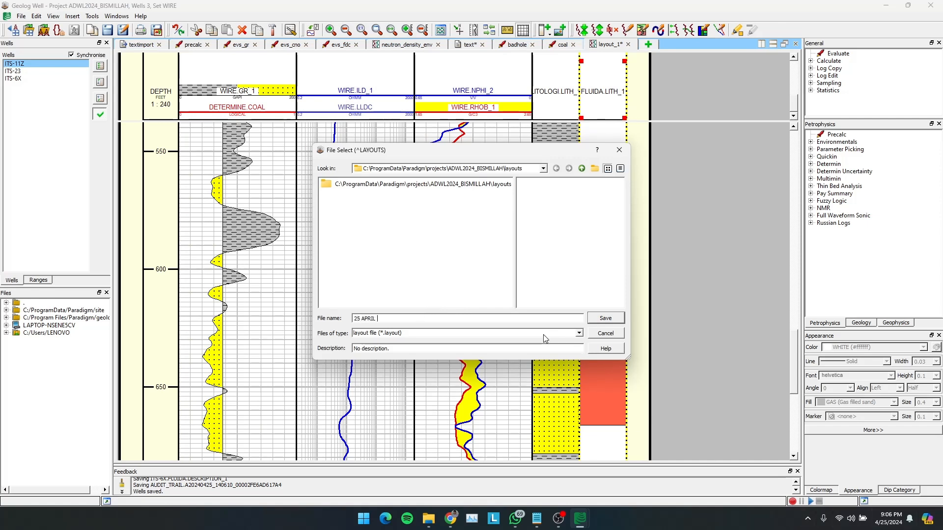
pyautogui.write('ASIS')
pyautogui.press('Return')
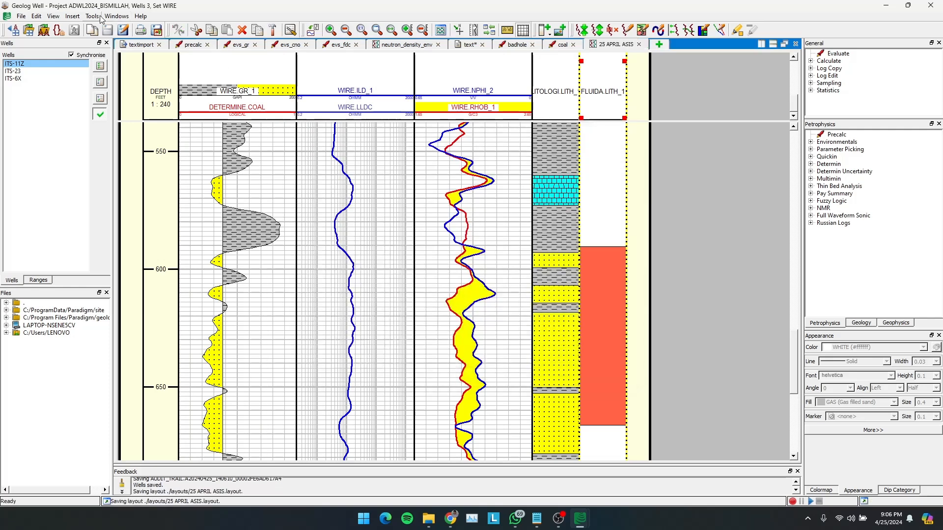
# - Save the workspace over the existing LENOVO_previous.well_workspace file in the project's specs folder, replacing it
pyautogui.click(25, 17)
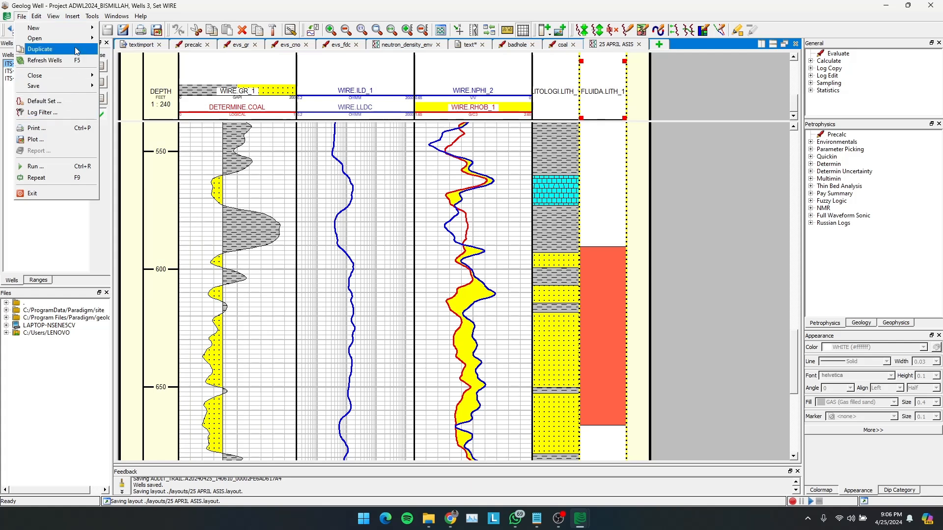
pyautogui.moveTo(79, 86)
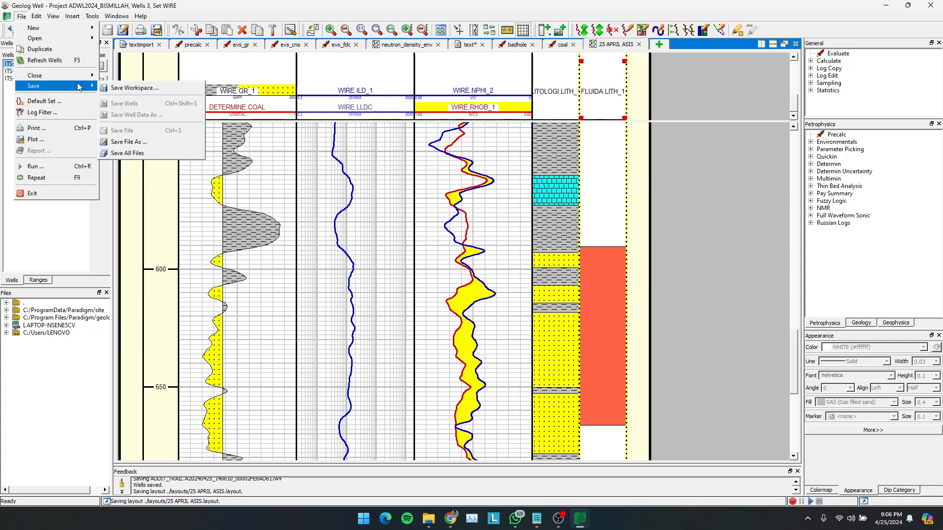
pyautogui.click(110, 88)
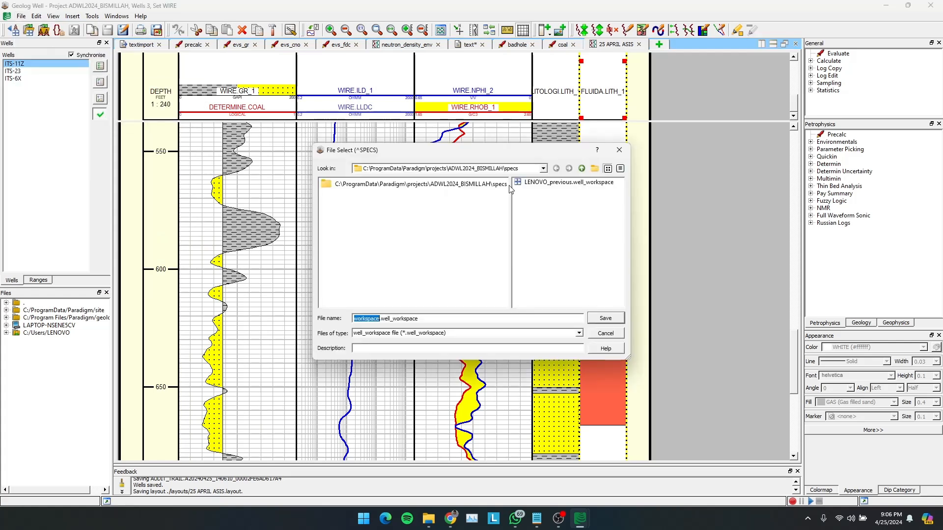
pyautogui.click(544, 185)
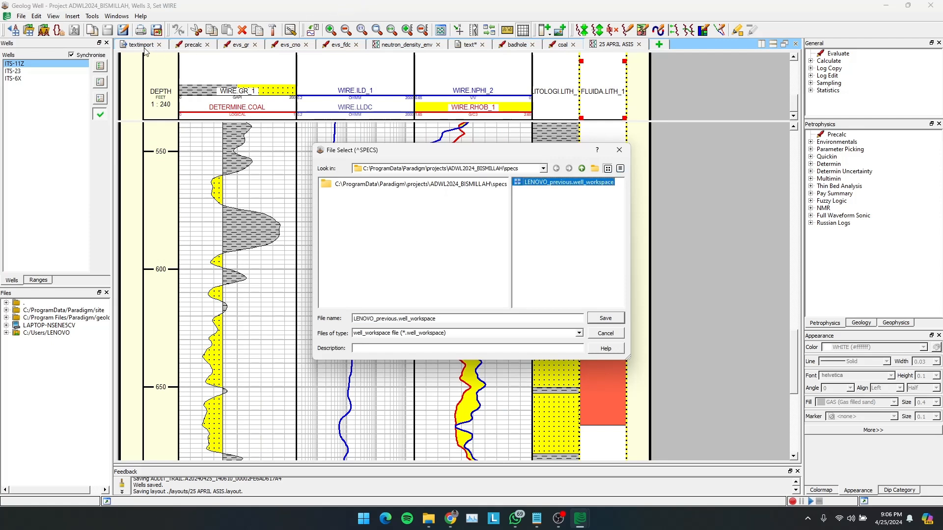
pyautogui.click(605, 319)
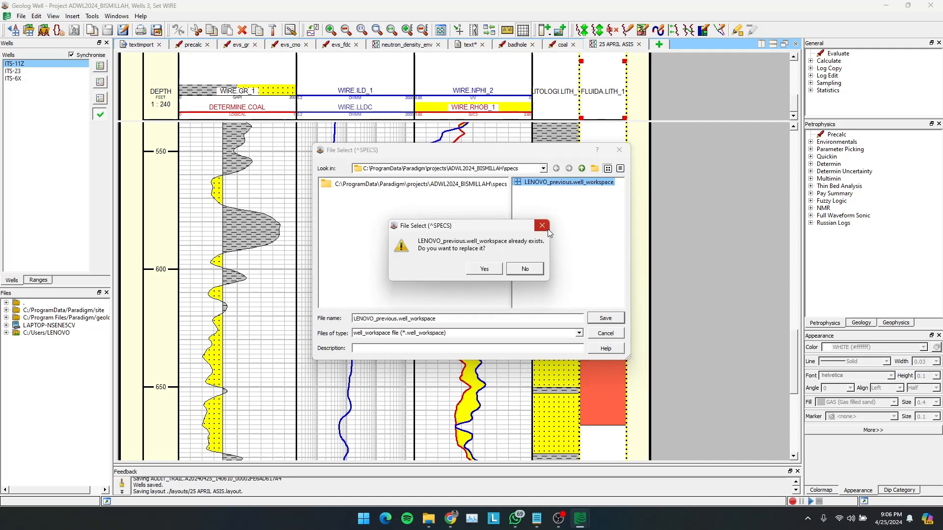
pyautogui.click(475, 271)
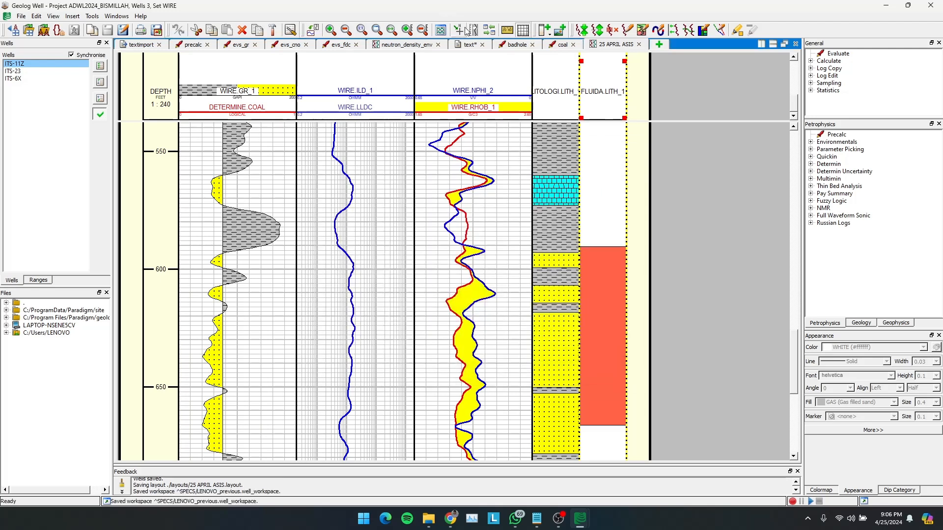